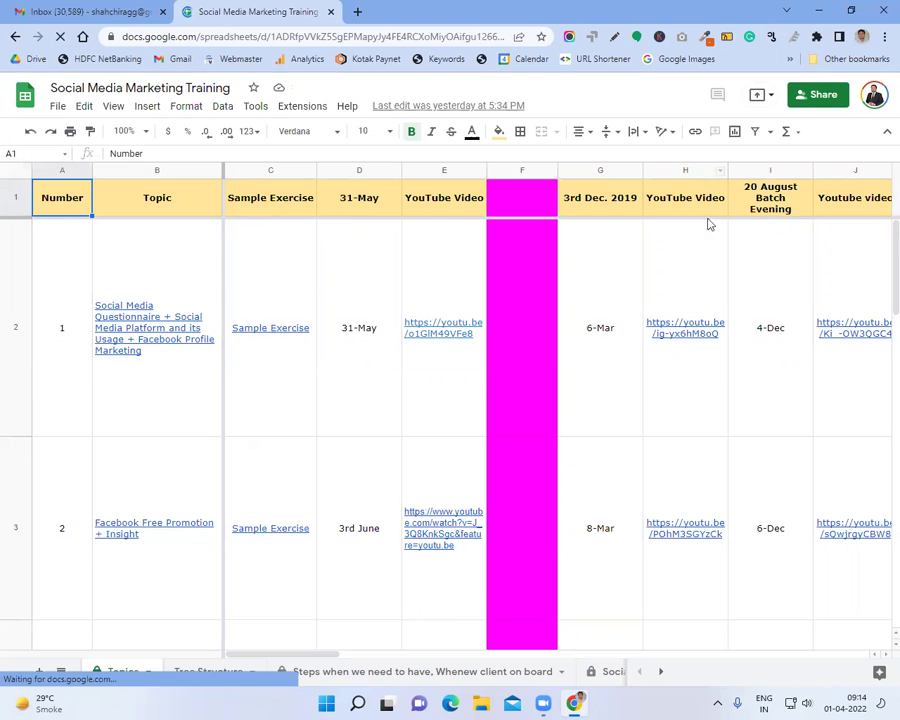
pyautogui.click(362, 40)
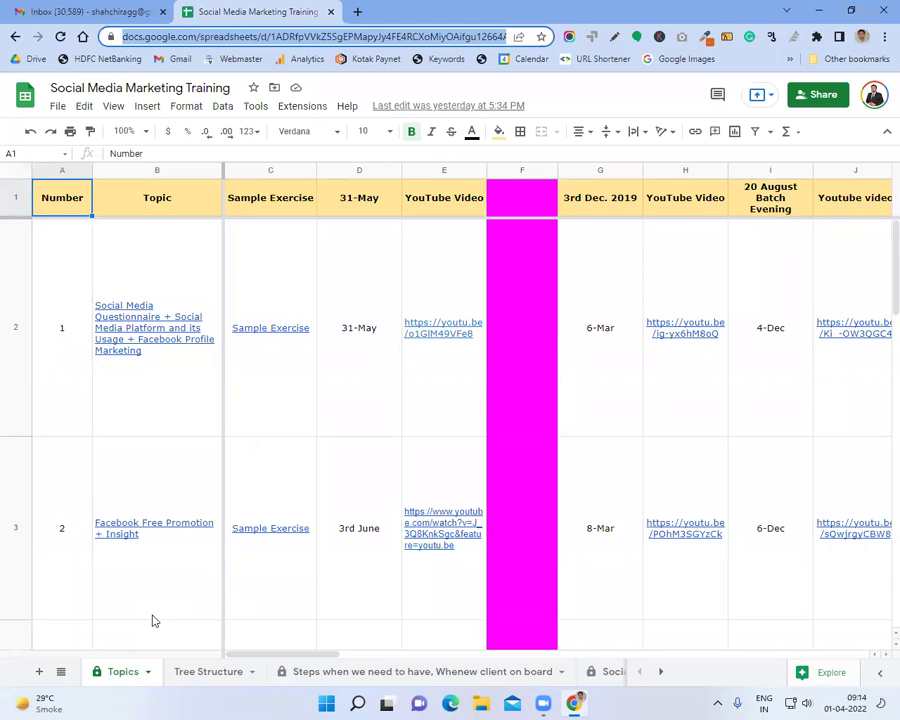
pyautogui.moveTo(164, 589)
pyautogui.moveTo(241, 629)
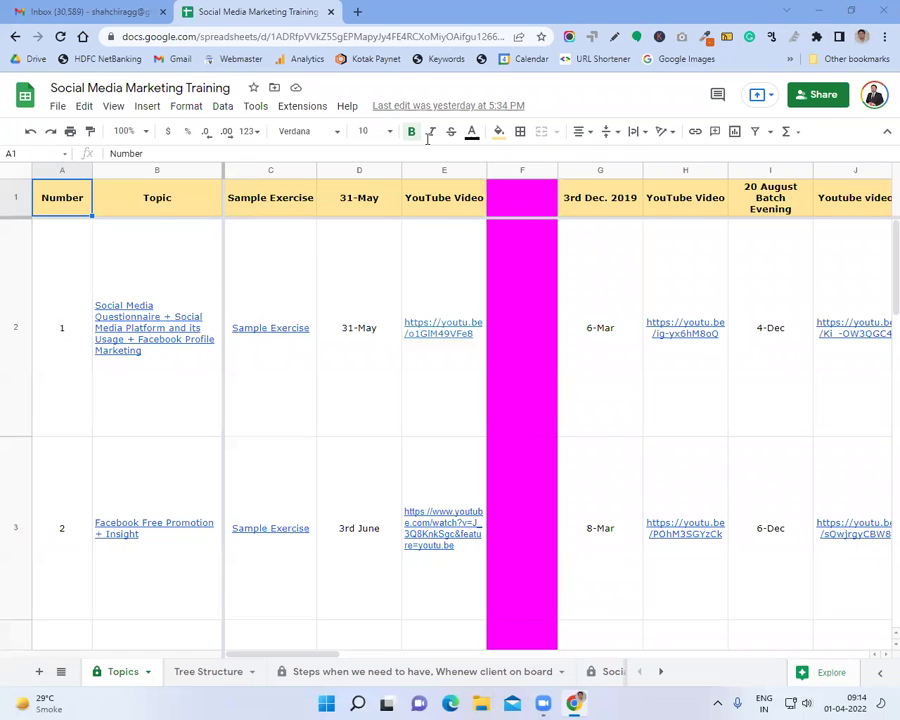
pyautogui.click(517, 261)
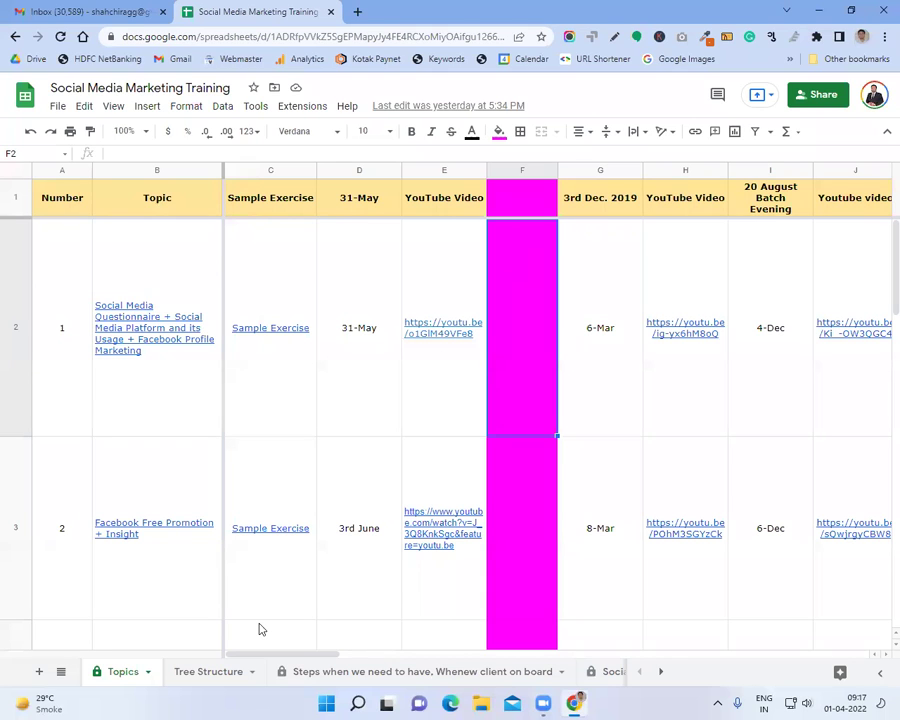
# - Open the "Steps when we need to have, Whenew client on board" sheet and go to the Goal details
pyautogui.click(297, 671)
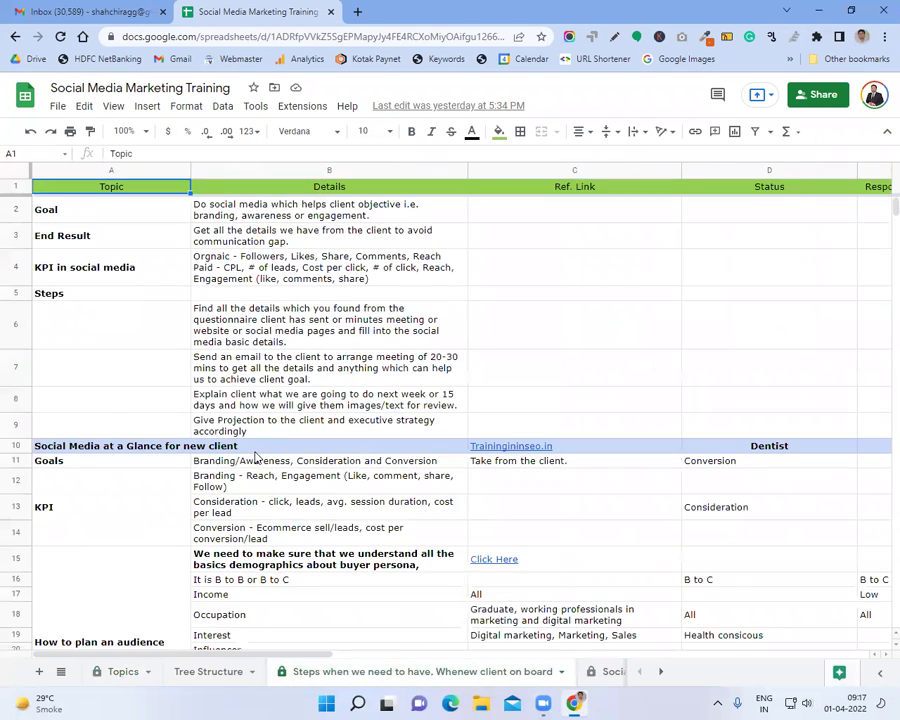
pyautogui.click(258, 322)
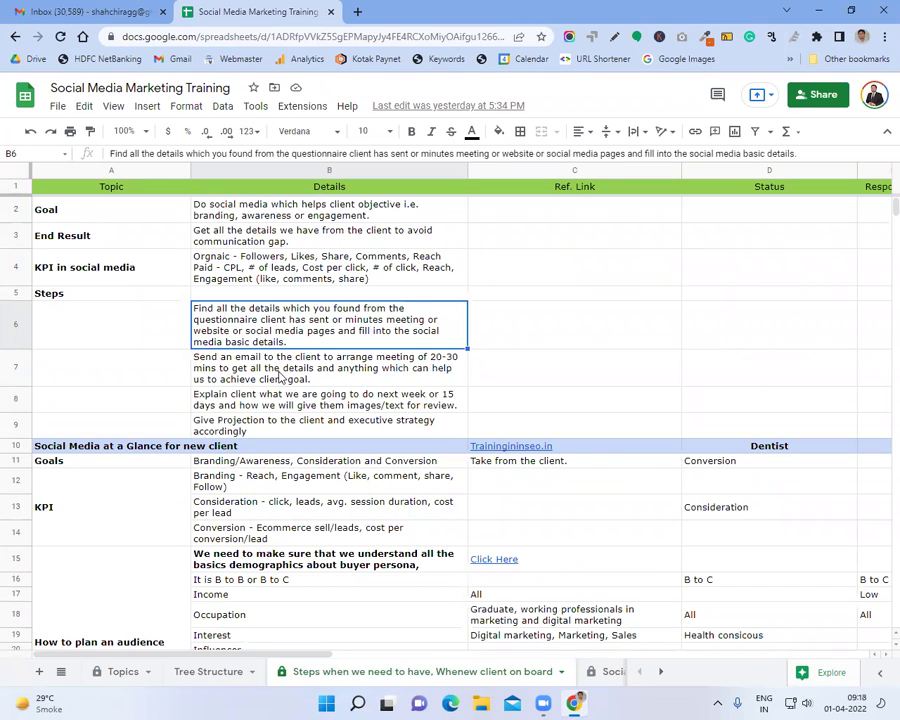
pyautogui.click(146, 220)
pyautogui.press('Right')
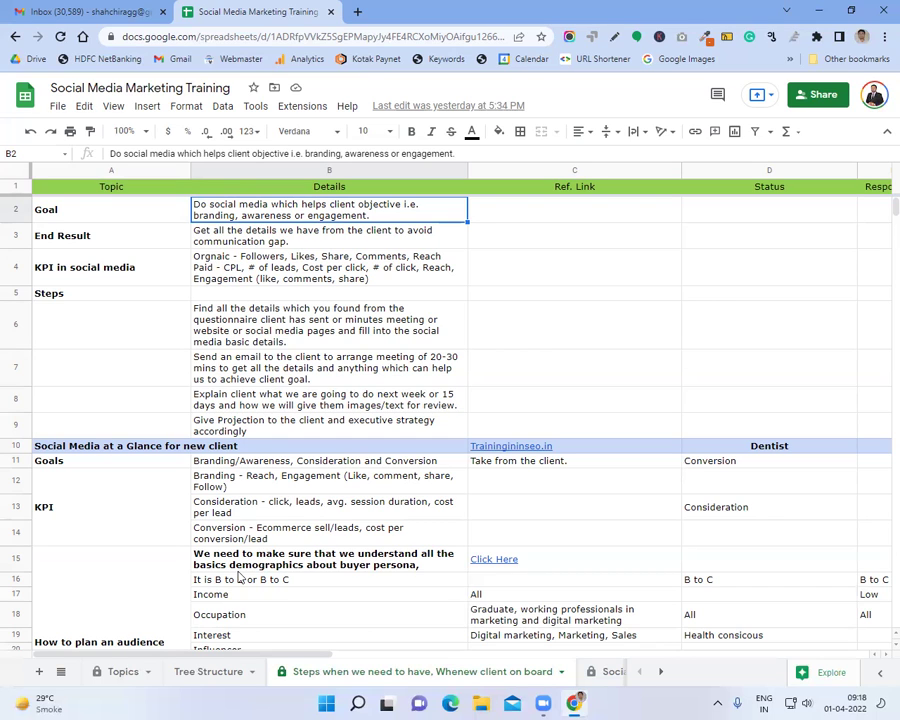
# - Add "/Awareness" after "Branding" in the first KPI entry of the new client section, cell B12
pyautogui.click(223, 484)
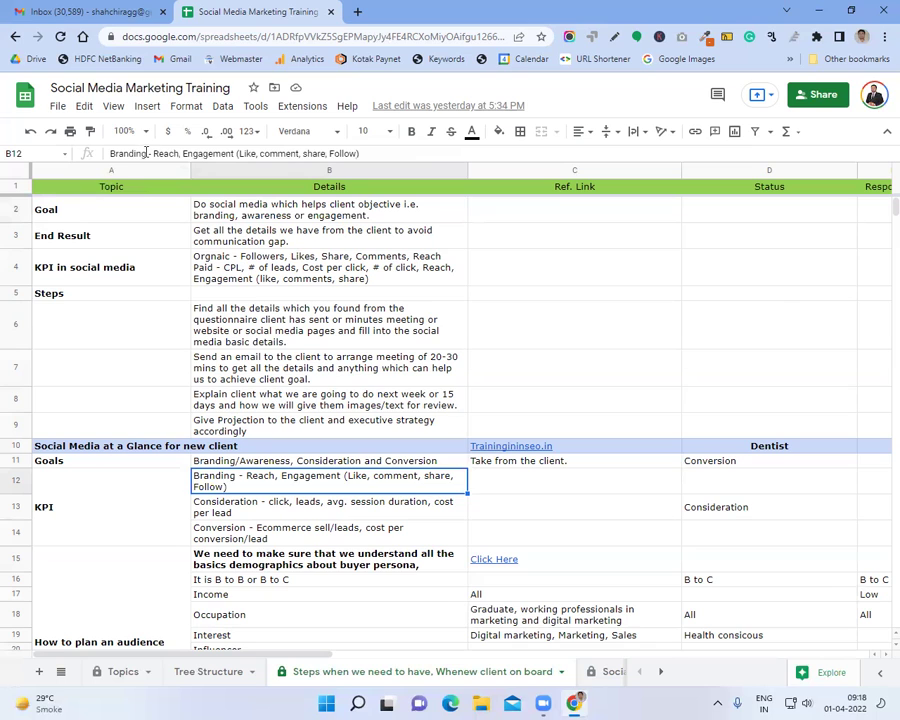
pyautogui.click(146, 153)
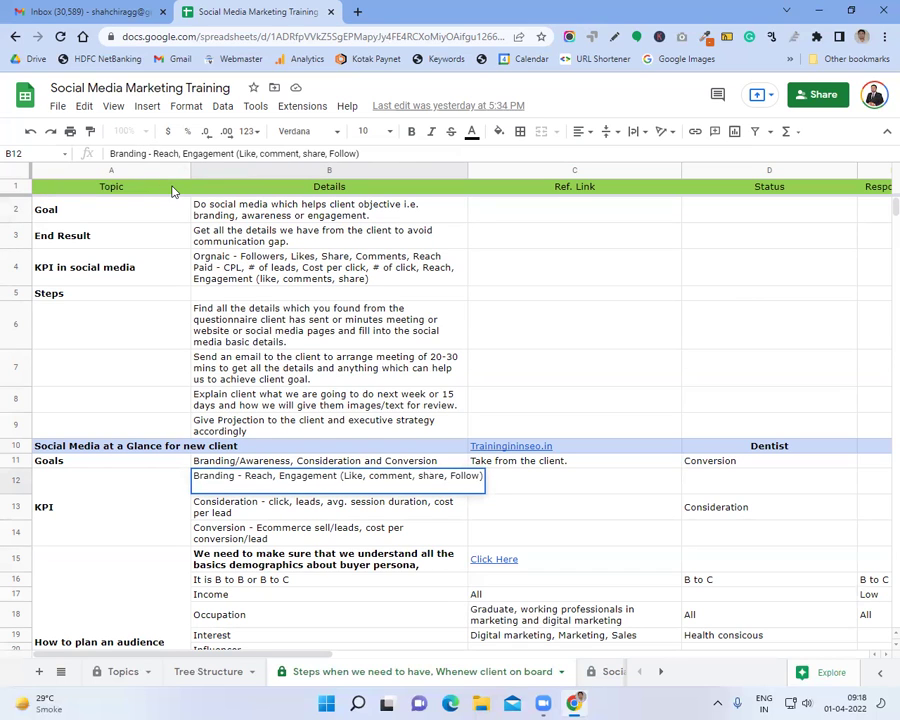
pyautogui.write('/Aw')
pyautogui.write('areness')
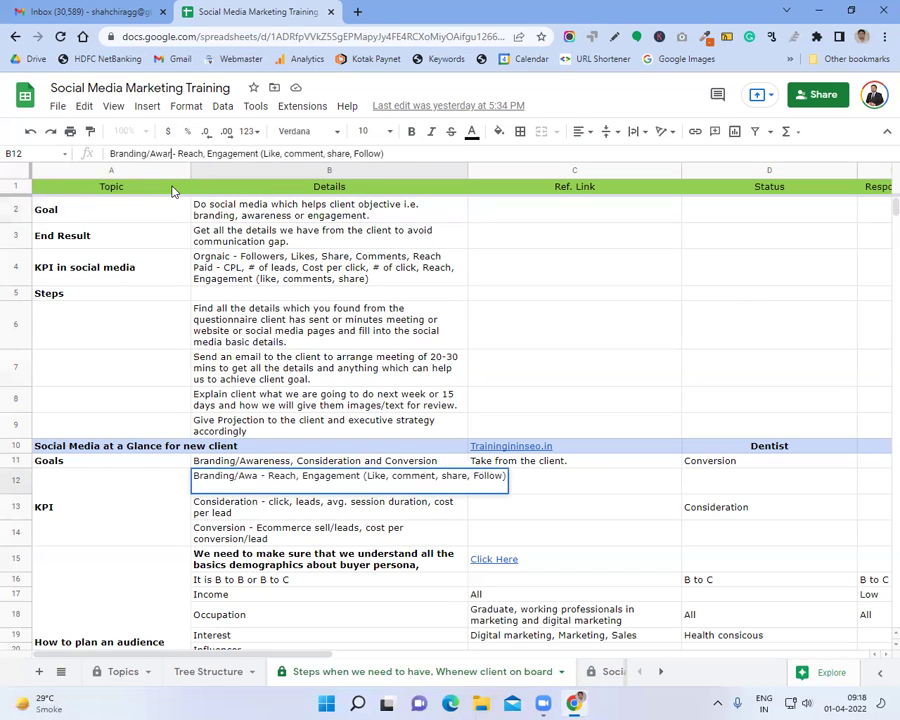
pyautogui.press('Return')
pyautogui.press('Up')
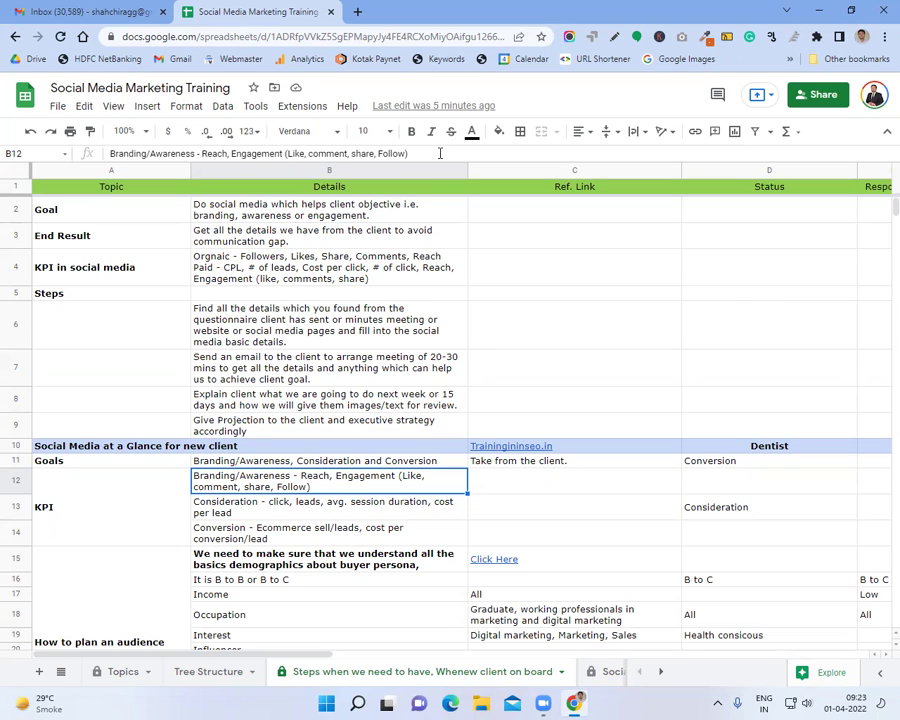
# - Append "For service industry primary goal will be # of leads and cost per leads." below a blank line in the Goal details, cell B2
pyautogui.click(250, 212)
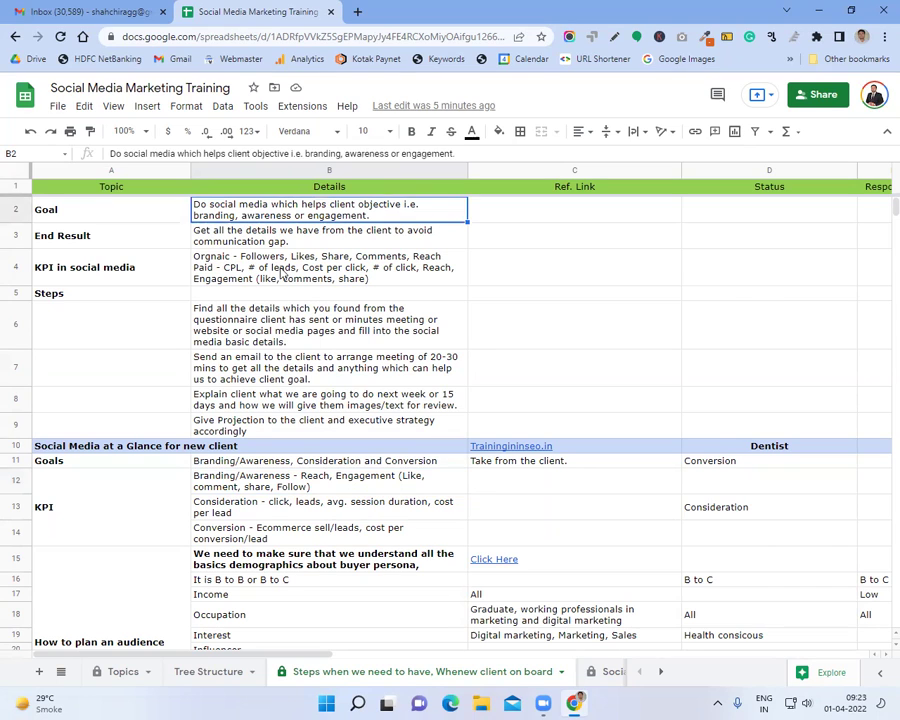
pyautogui.press('F2')
pyautogui.hotkey('alt', 'Return')
pyautogui.write('For se')
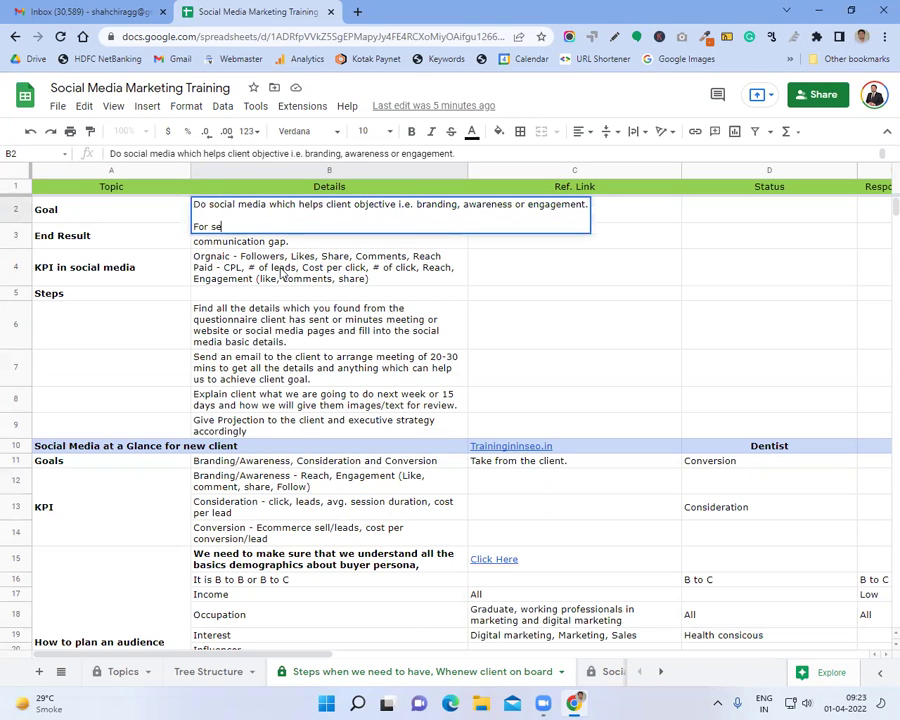
pyautogui.write('rvice indue')
pyautogui.press('BackSpace')
pyautogui.write('stry primary goal ')
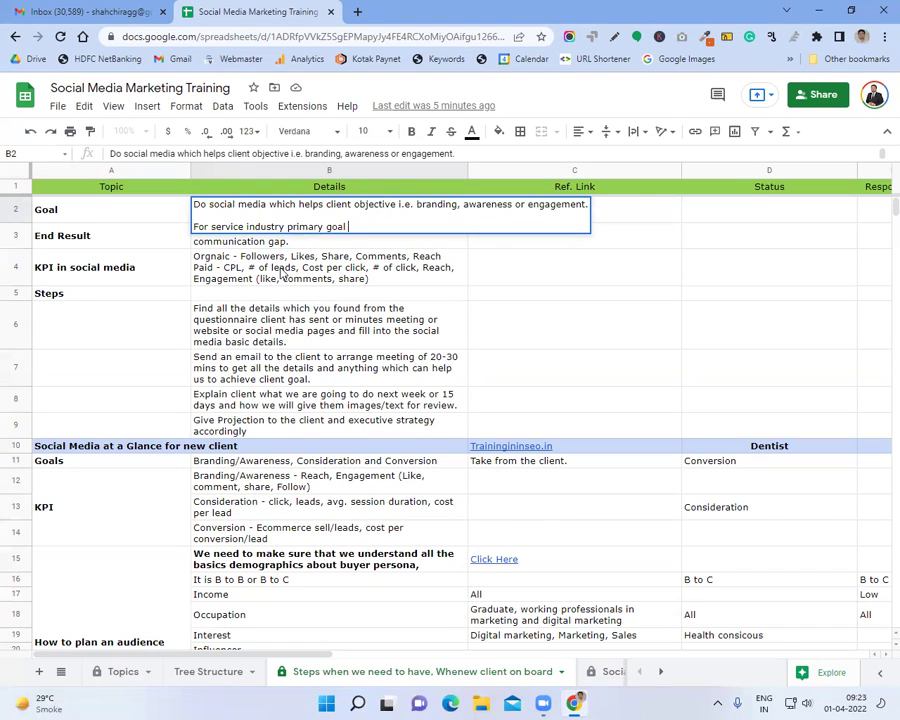
pyautogui.write('will be # of leads and ')
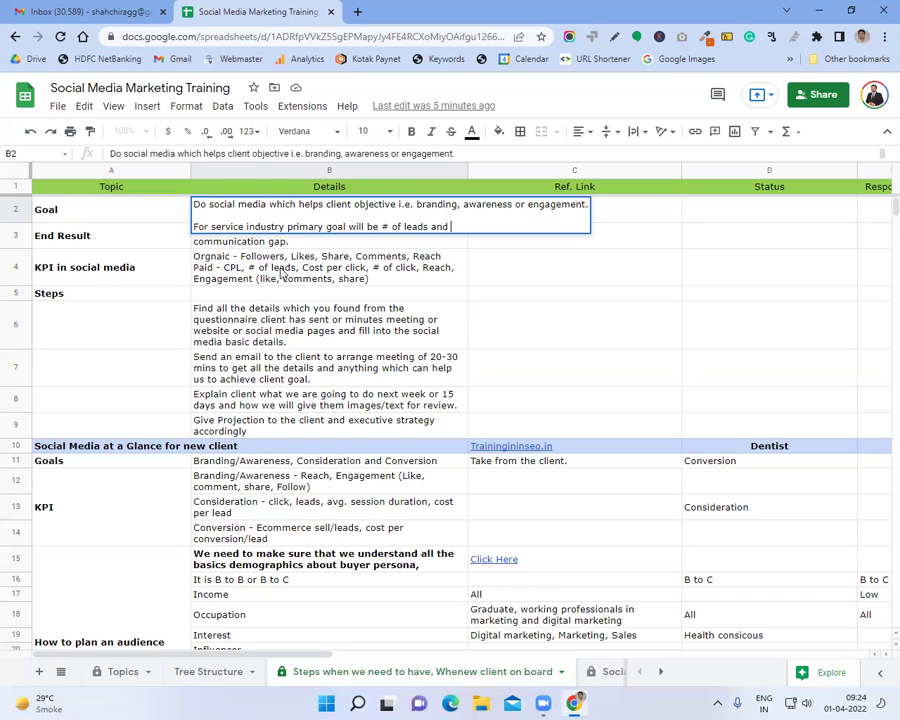
pyautogui.write('cost per leads.')
# - Add the line "For Ecommerce industry primary goal will be # of convesions and cost per conversions." at the end of the Goal details
pyautogui.hotkey('ctrl', 'Return')
pyautogui.write('For E')
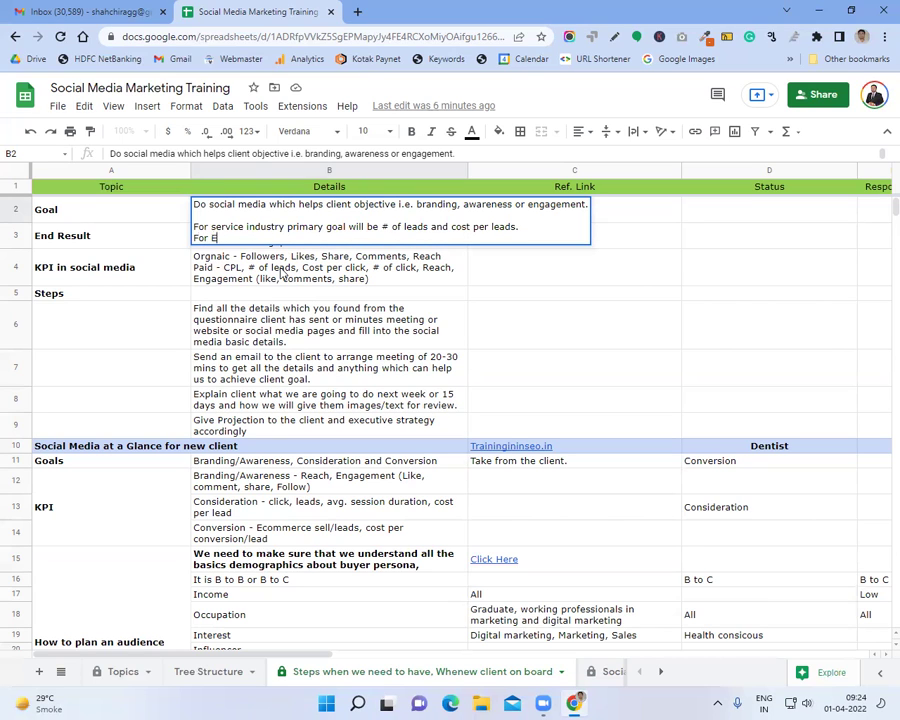
pyautogui.write('commerce')
pyautogui.write('us')
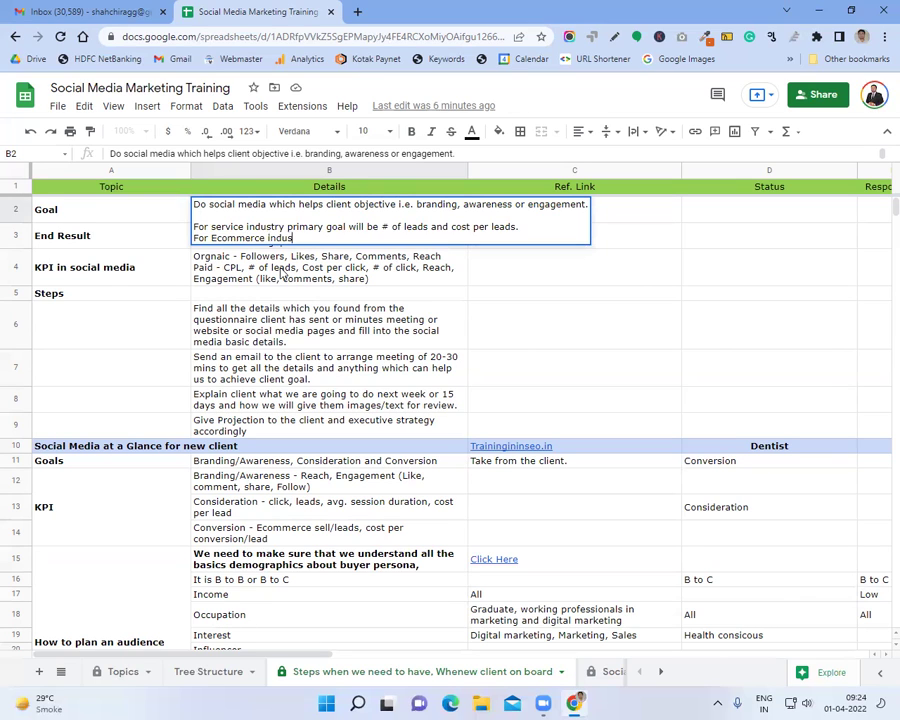
pyautogui.write('try primary goal will be # of conv')
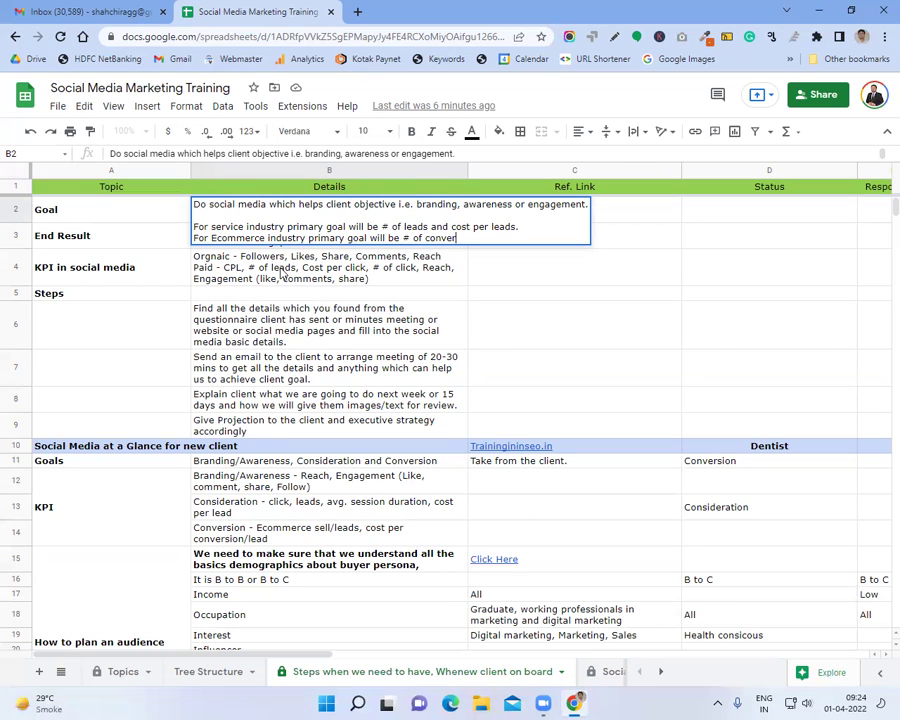
pyautogui.write('esions and cost per conversions.')
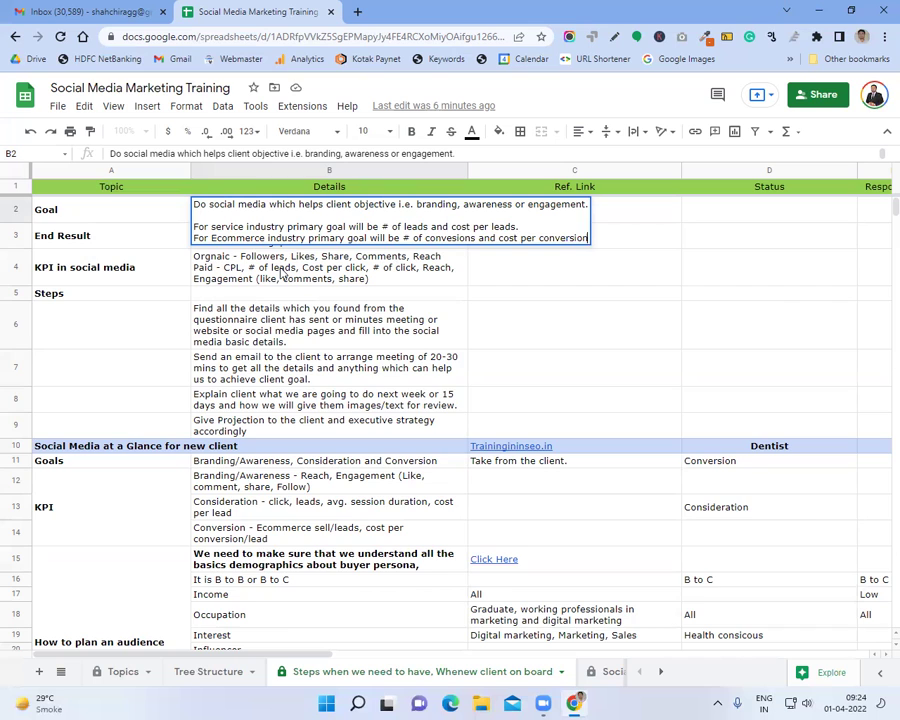
pyautogui.press('Return')
# - Fill the blank line in the Goal details with "For branding and awareness goal will be Engagement."
pyautogui.click(283, 273)
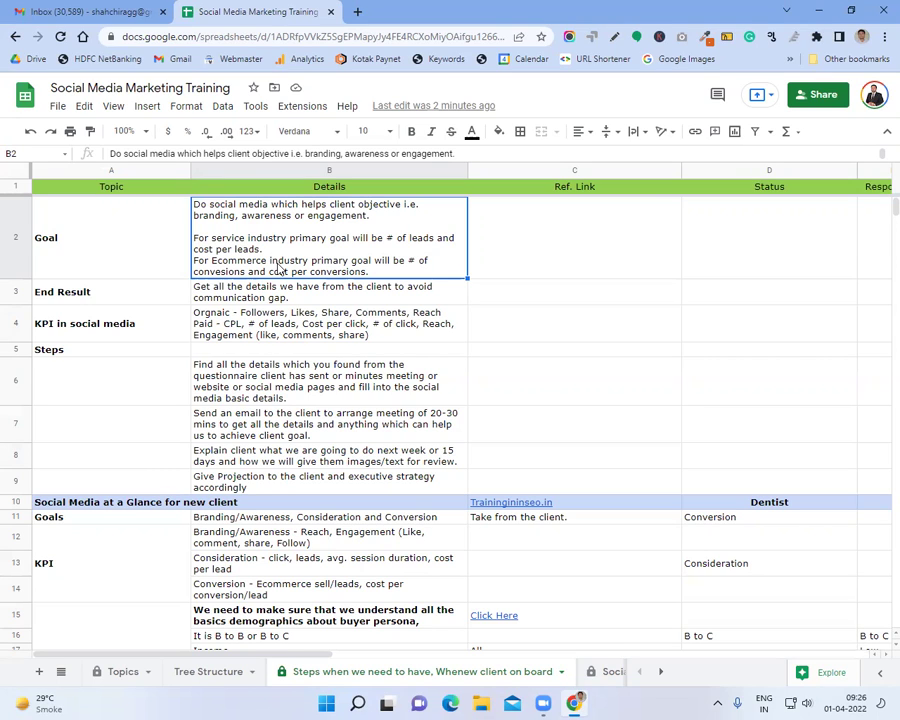
pyautogui.doubleClick(281, 267)
pyautogui.write('For branding and awa')
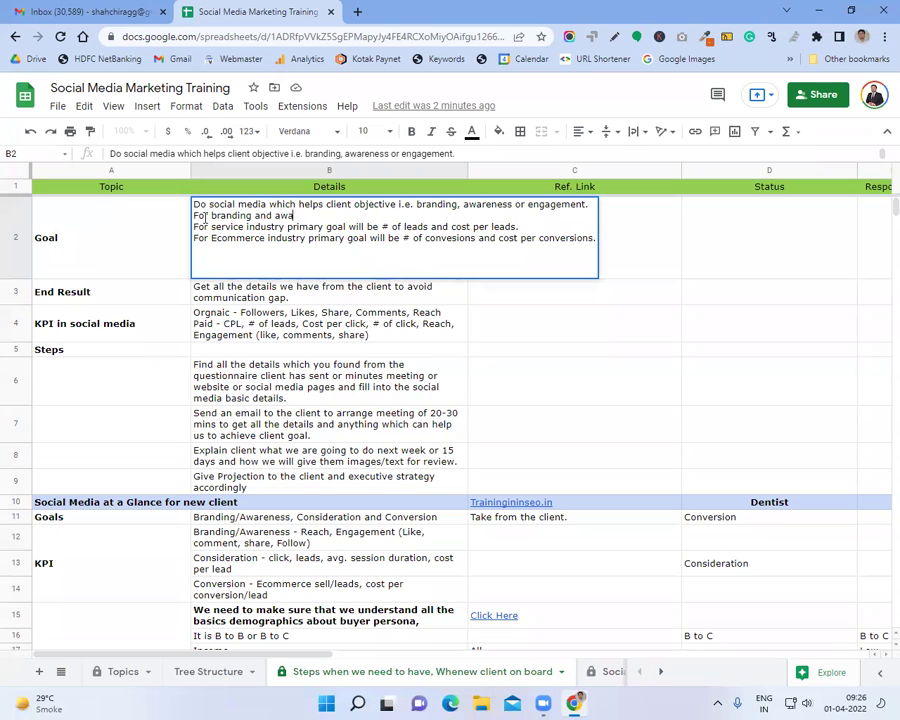
pyautogui.write('reness goal will be ')
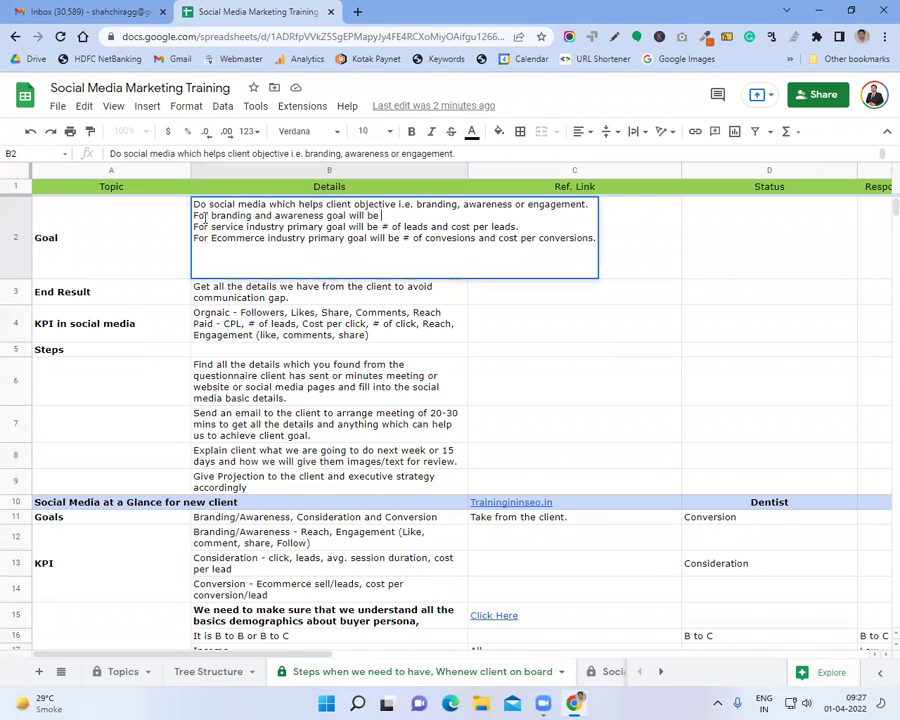
pyautogui.write('Engagement.')
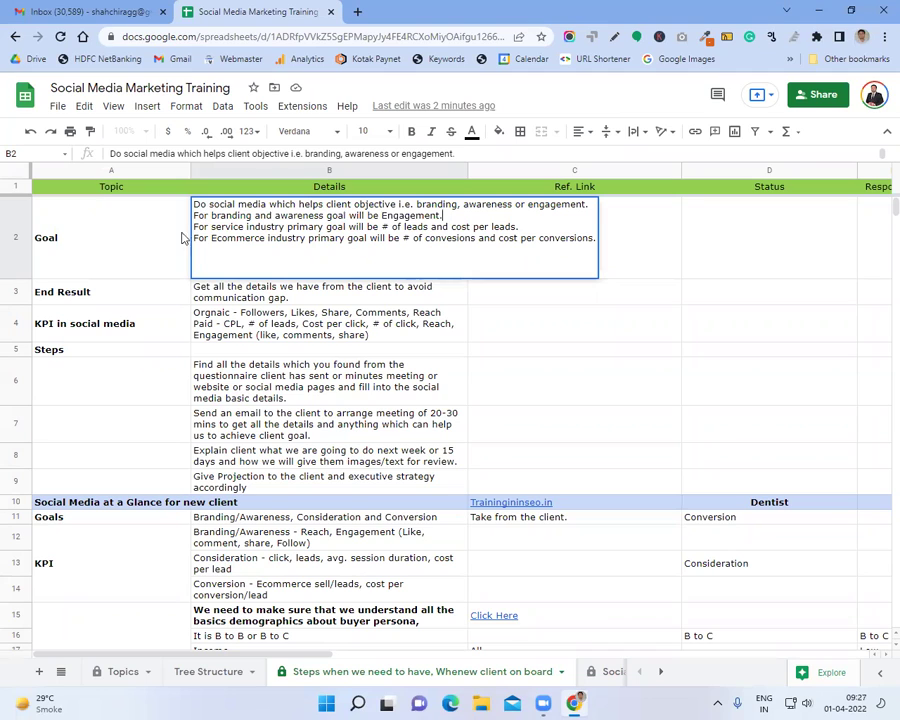
# - Number the branding, service industry and Ecommerce lines in the Goal details as 1), 2) and 3)
pyautogui.click(194, 221)
pyautogui.write('1)')
pyautogui.click(195, 227)
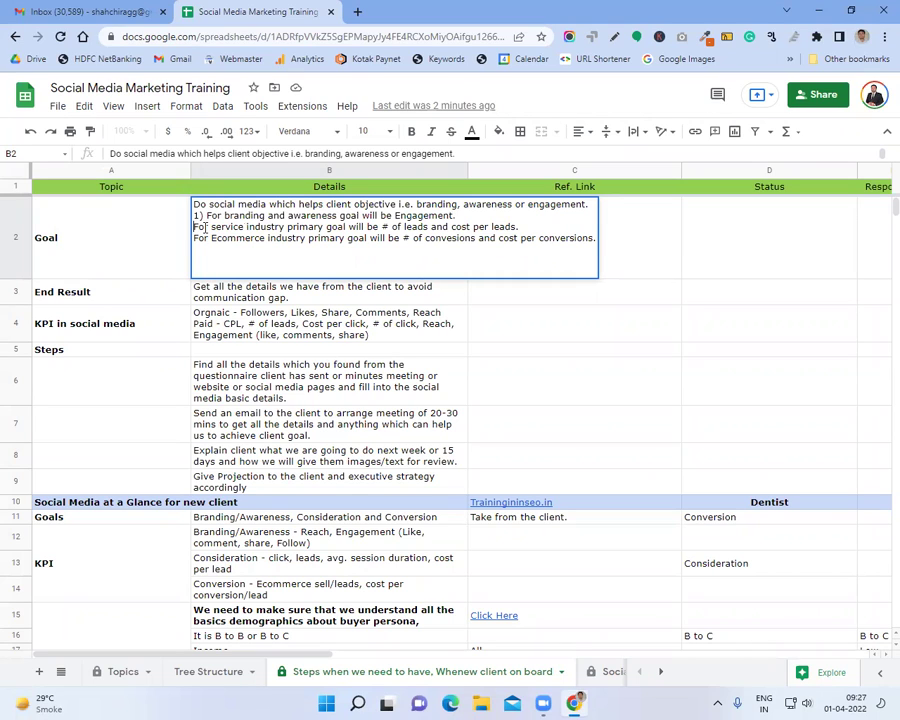
pyautogui.write('2)')
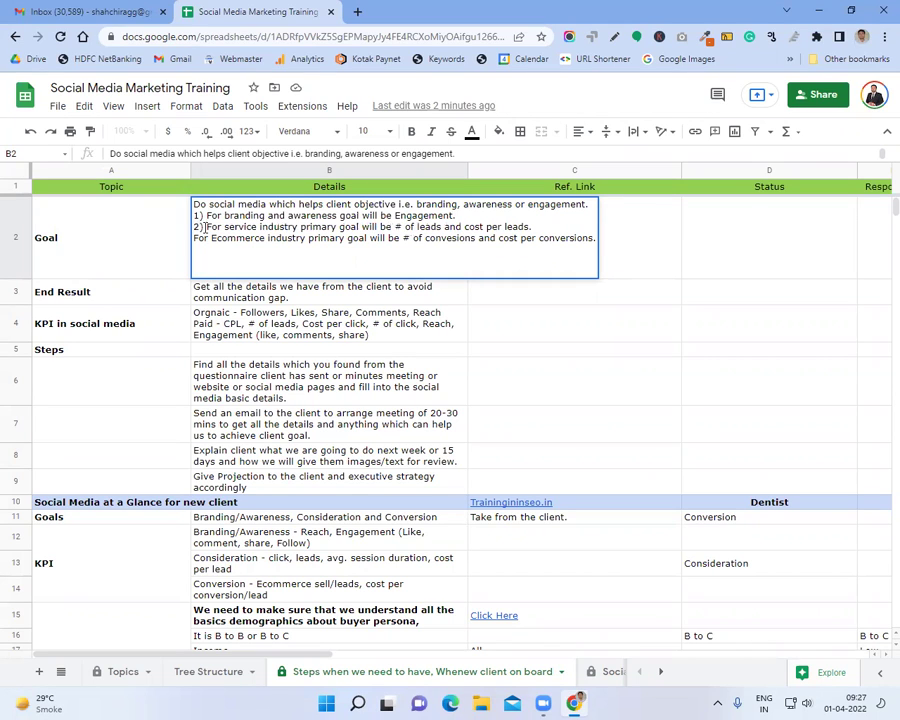
pyautogui.click(195, 238)
pyautogui.write('3)')
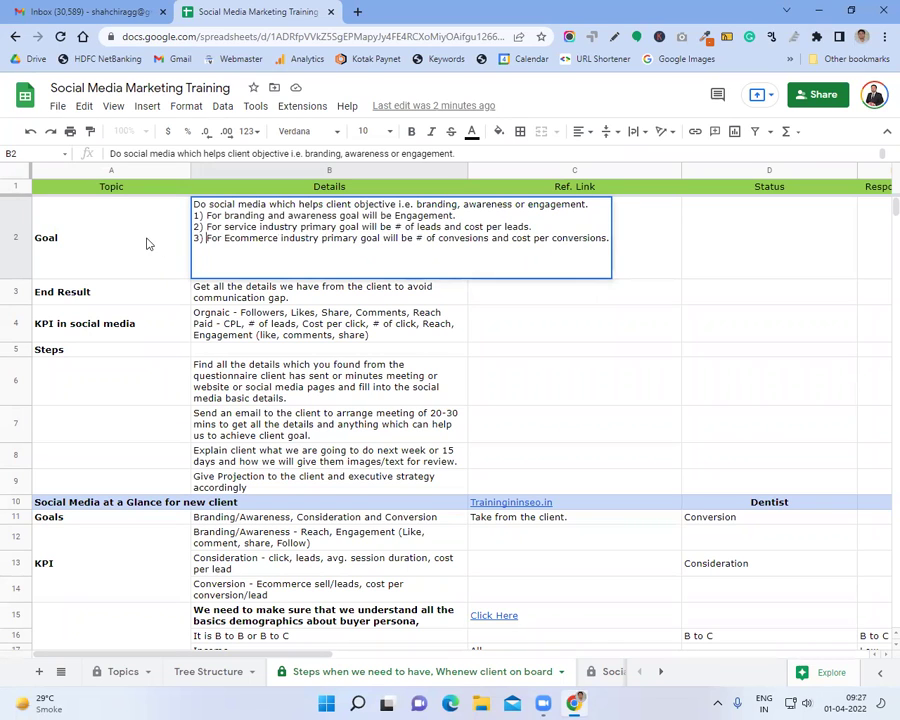
pyautogui.click(146, 243)
pyautogui.click(212, 241)
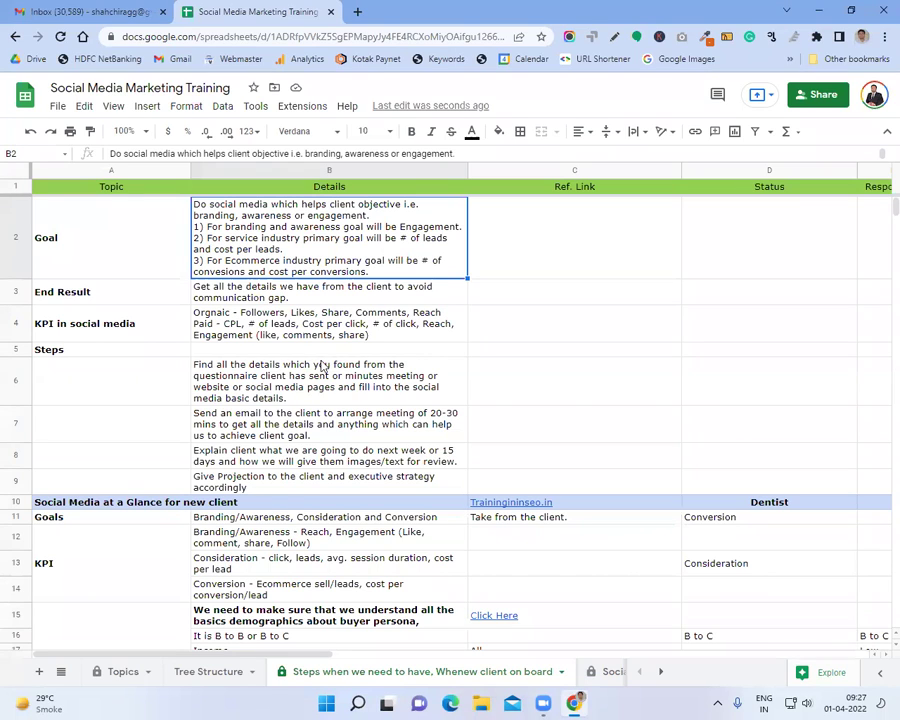
# - Go over the Goal topic and its three numbered goals, along with the neighbouring End Result details
pyautogui.click(288, 322)
pyautogui.click(314, 265)
pyautogui.click(158, 250)
pyautogui.click(258, 230)
pyautogui.press('Down')
pyautogui.press('Up')
pyautogui.press('Down')
pyautogui.press('Up')
pyautogui.press('Down')
pyautogui.click(278, 258)
pyautogui.click(140, 236)
pyautogui.click(320, 254)
pyautogui.click(110, 222)
pyautogui.click(293, 227)
pyautogui.click(153, 234)
pyautogui.click(268, 232)
pyautogui.click(150, 245)
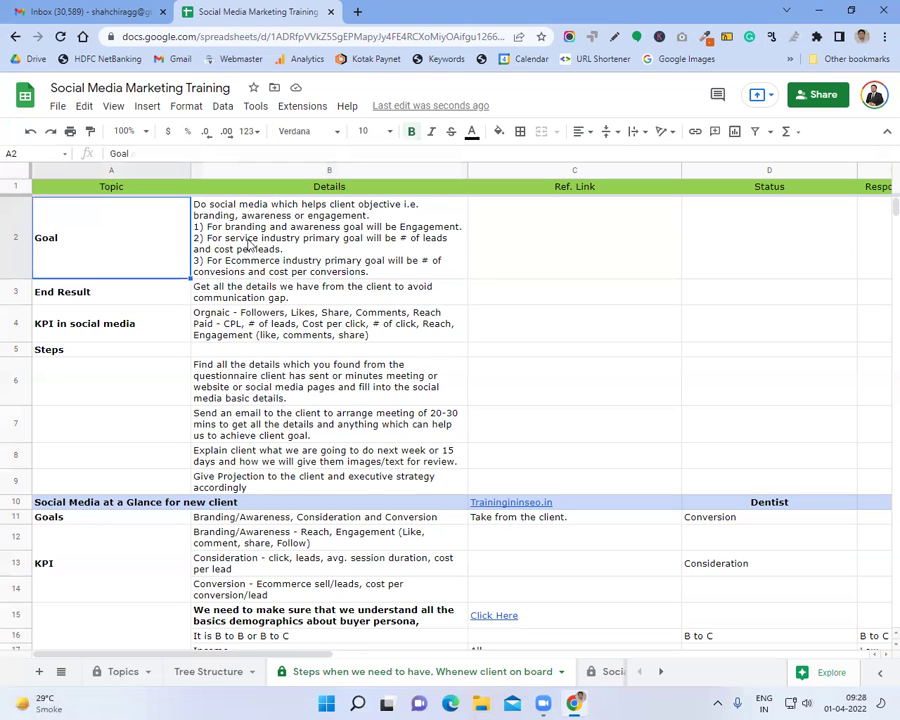
pyautogui.press('Right')
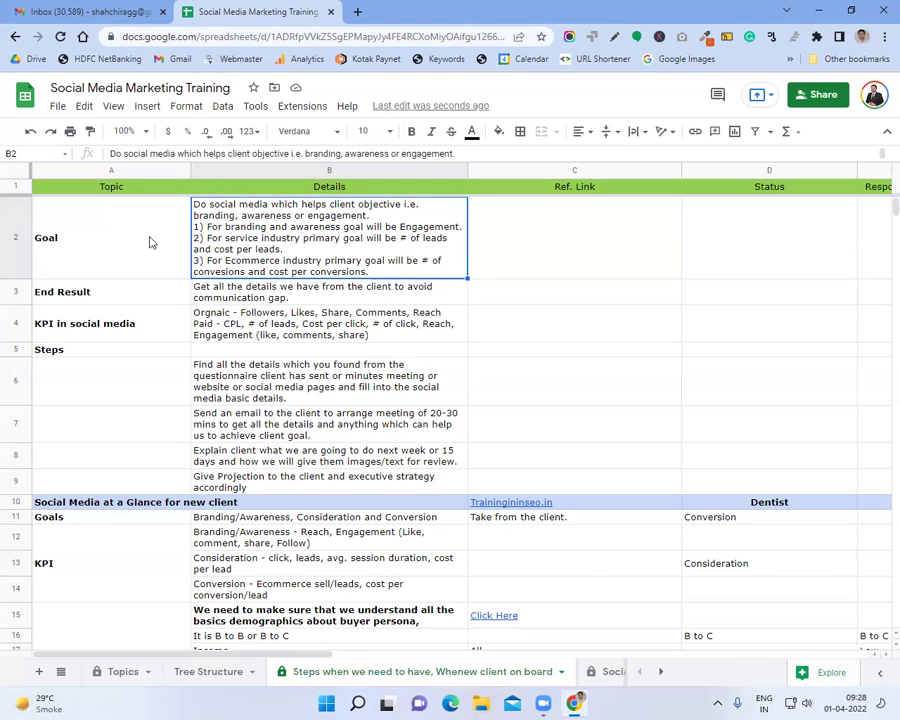
pyautogui.click(149, 240)
pyautogui.click(253, 238)
pyautogui.click(177, 239)
pyautogui.click(253, 240)
pyautogui.click(147, 243)
pyautogui.click(253, 244)
pyautogui.click(132, 243)
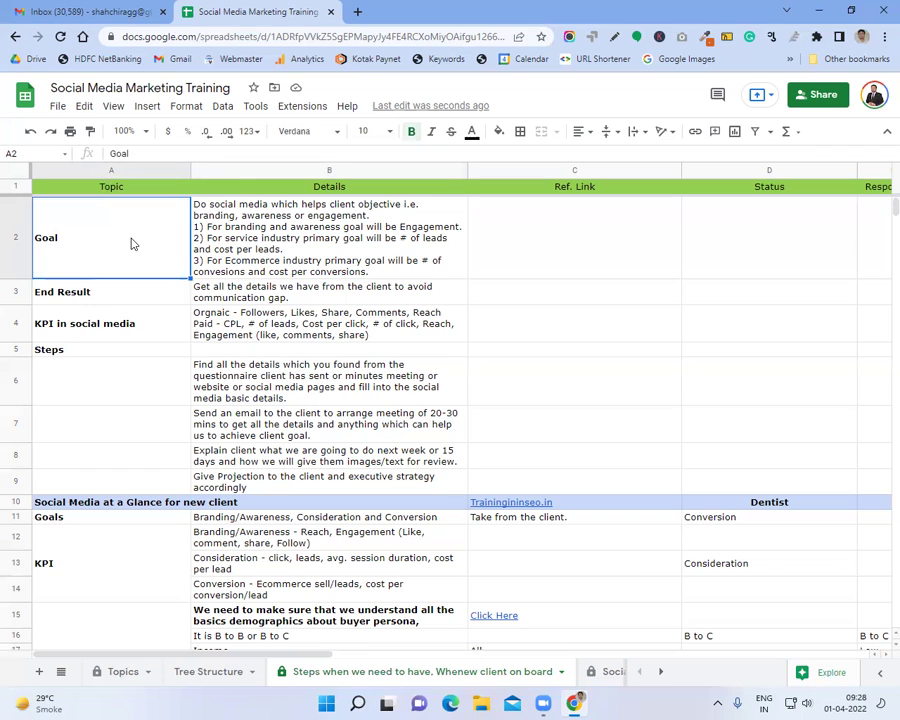
pyautogui.press('Right')
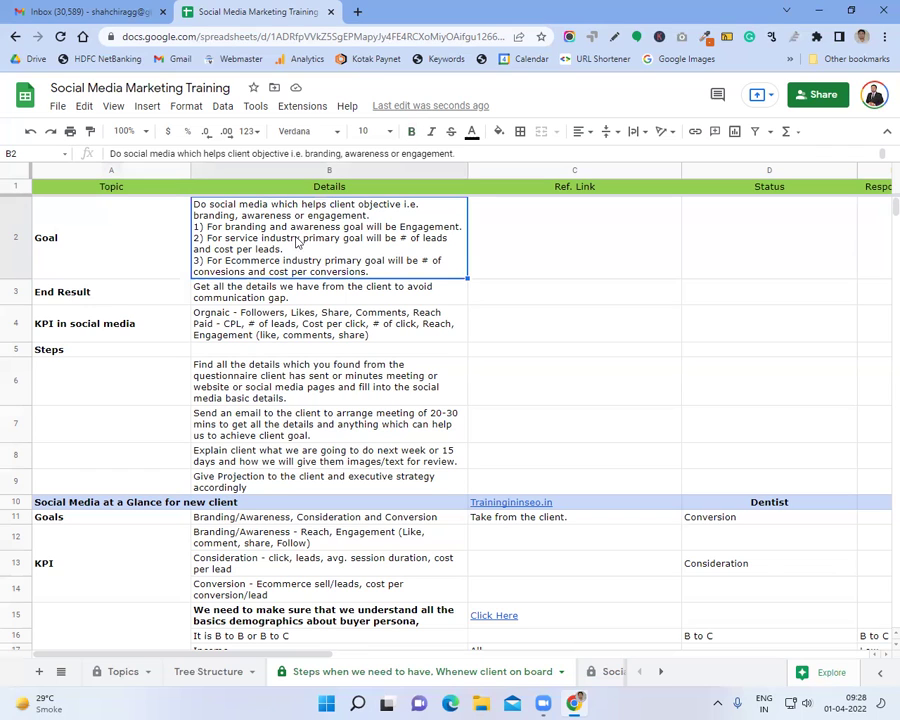
pyautogui.click(311, 295)
pyautogui.click(308, 257)
# - Add "(Like/comment/Share)" after "Engagement" in the first numbered goal of cell B2
pyautogui.doubleClick(408, 235)
pyautogui.click(495, 210)
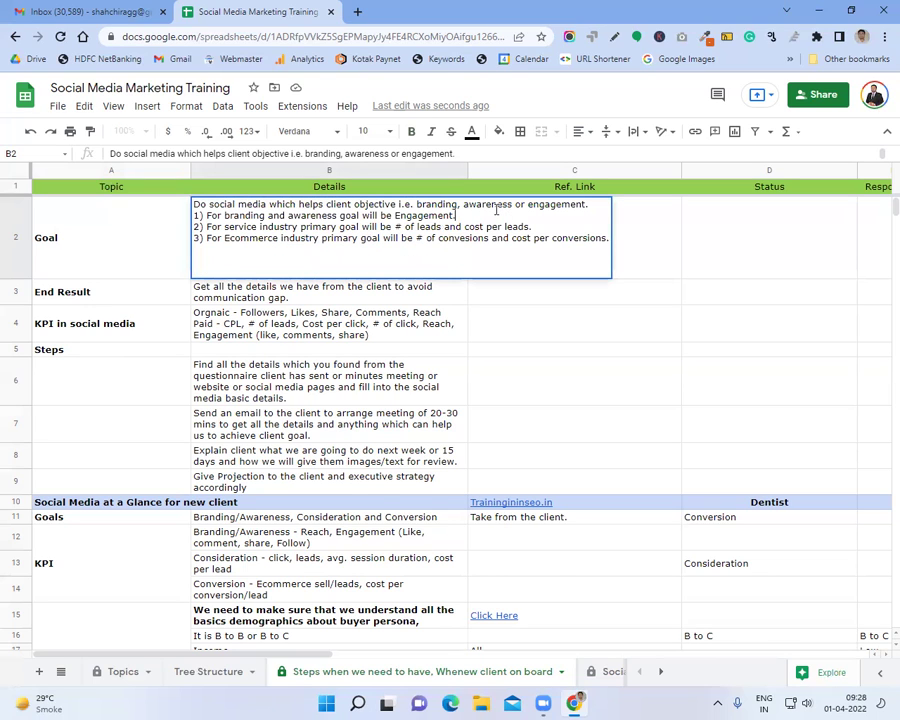
pyautogui.write('(Like/comm')
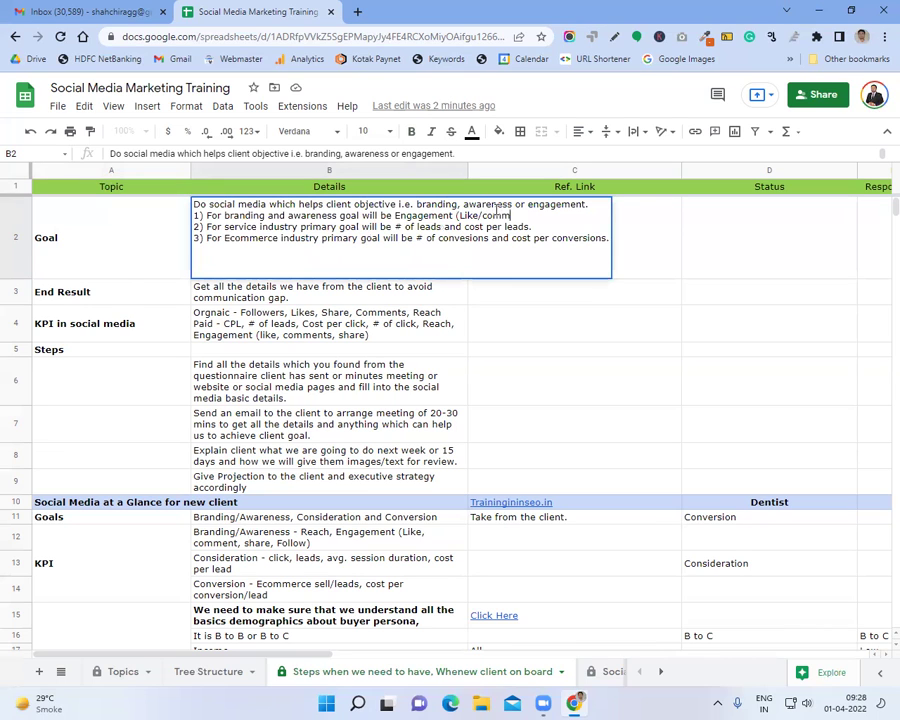
pyautogui.write('ent/Share).')
pyautogui.click(139, 233)
pyautogui.click(263, 243)
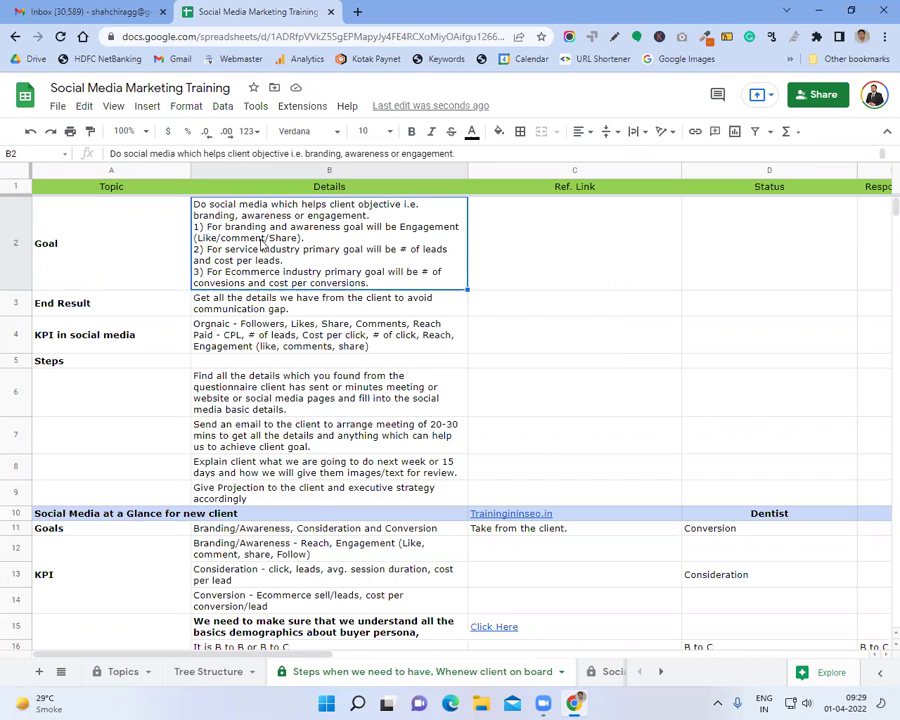
# - Review the Goal, End Result and KPI in social media rows, ending on the KPI details
pyautogui.press('Left')
pyautogui.press('Right')
pyautogui.click(163, 304)
pyautogui.click(160, 340)
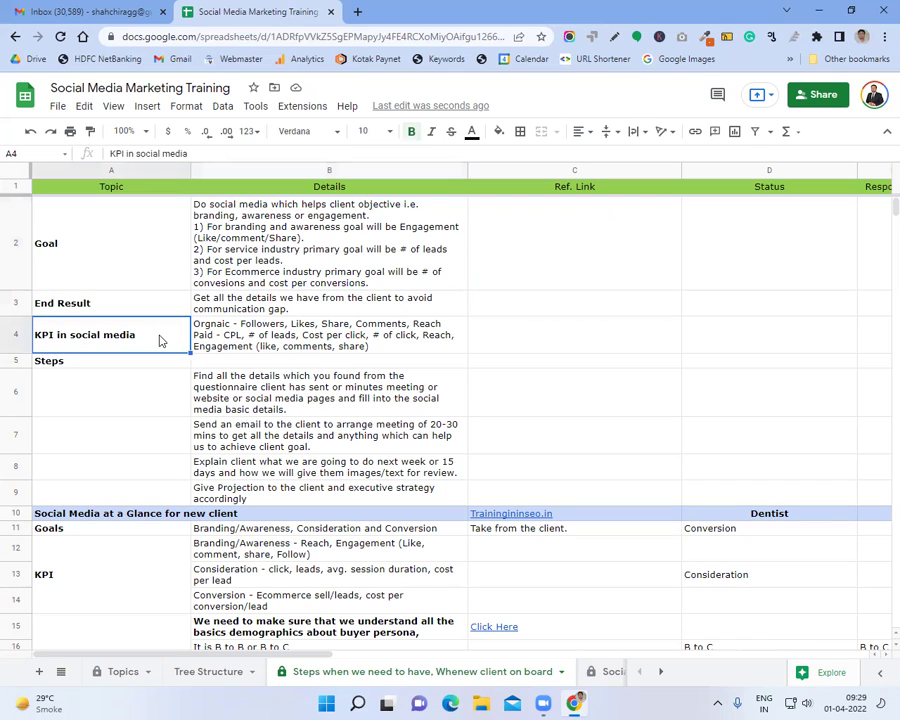
pyautogui.click(235, 336)
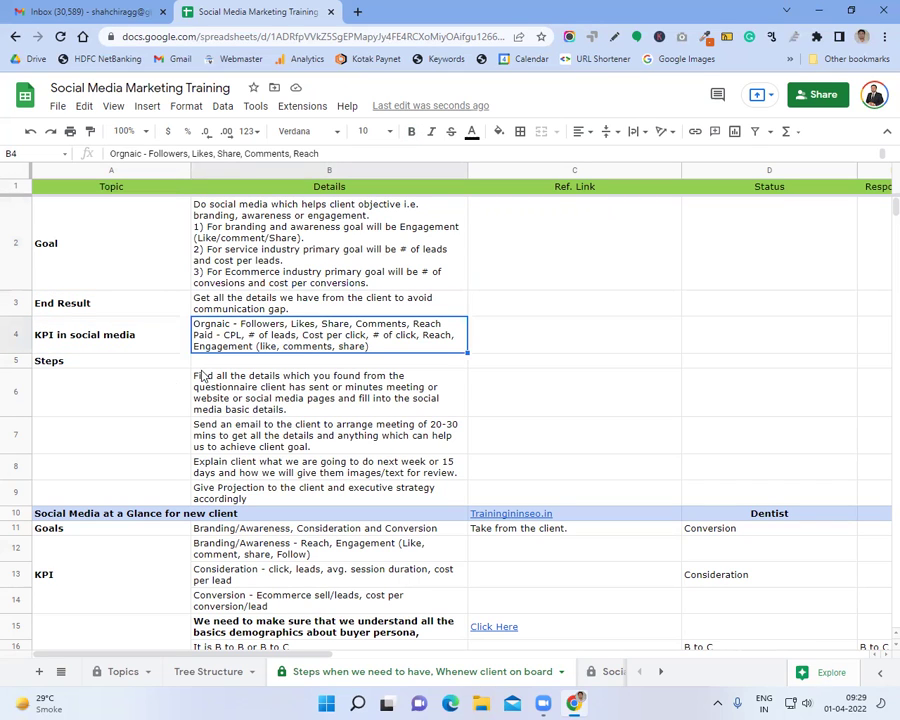
# - Go over the first two onboarding steps: collecting details from the client questionnaire and emailing the client to arrange a 20-30 minute meeting
pyautogui.click(154, 394)
pyautogui.click(291, 388)
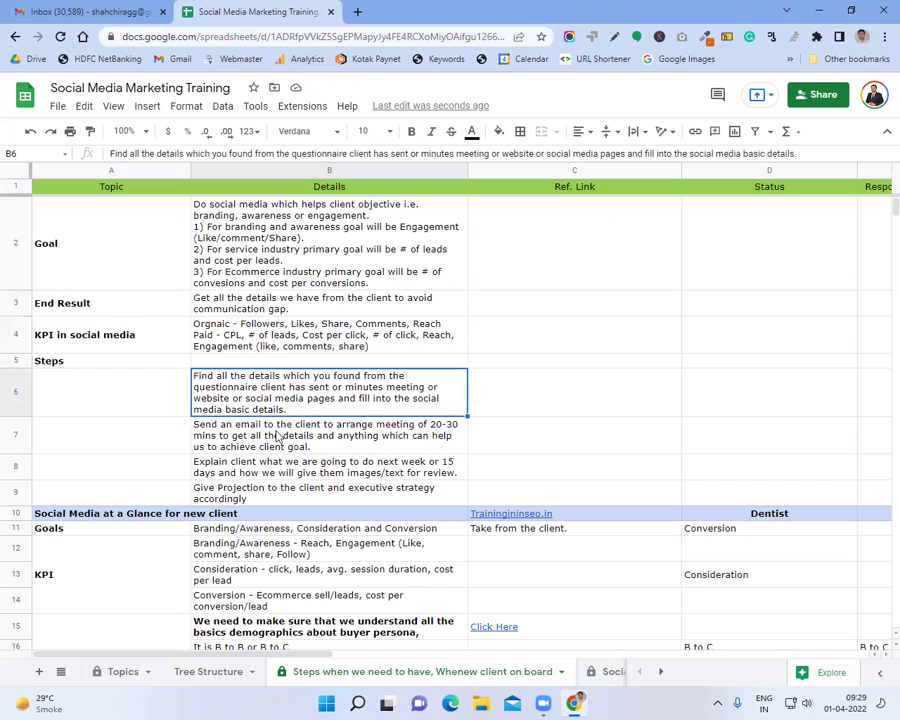
pyautogui.click(196, 428)
pyautogui.click(268, 408)
pyautogui.click(245, 422)
pyautogui.click(262, 408)
pyautogui.click(281, 436)
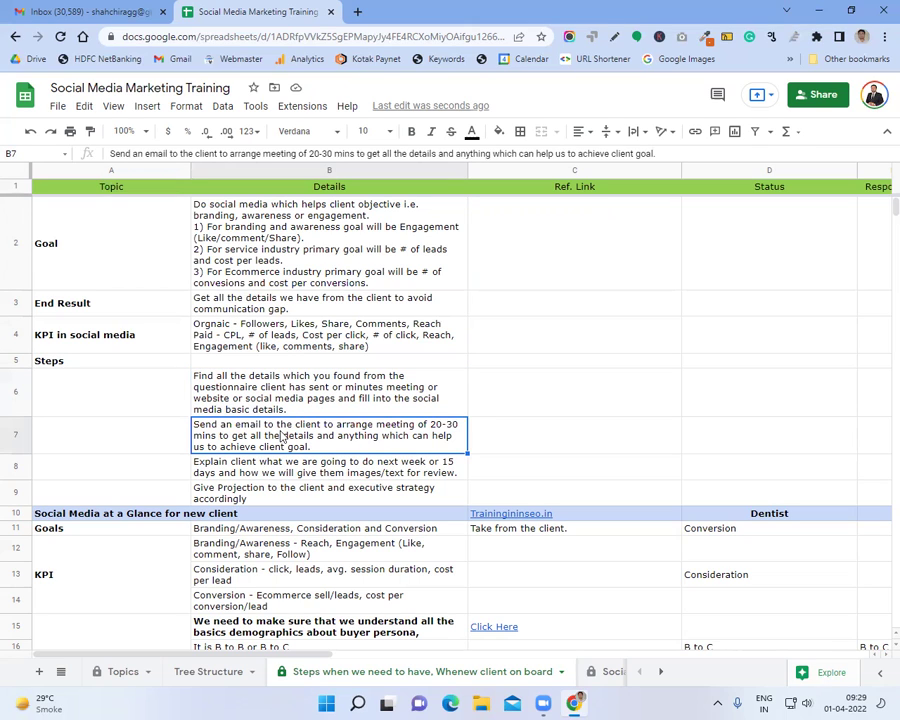
pyautogui.click(280, 398)
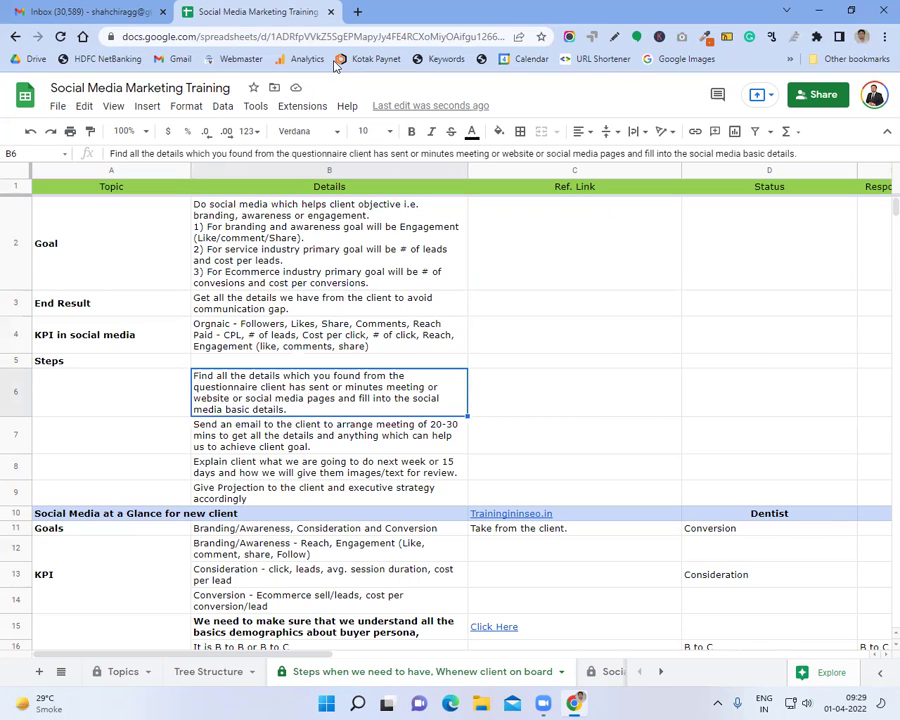
# - Search the spreadsheet page for "questionnaire" and open the Social Media Questionnaire sheet
pyautogui.click(285, 38)
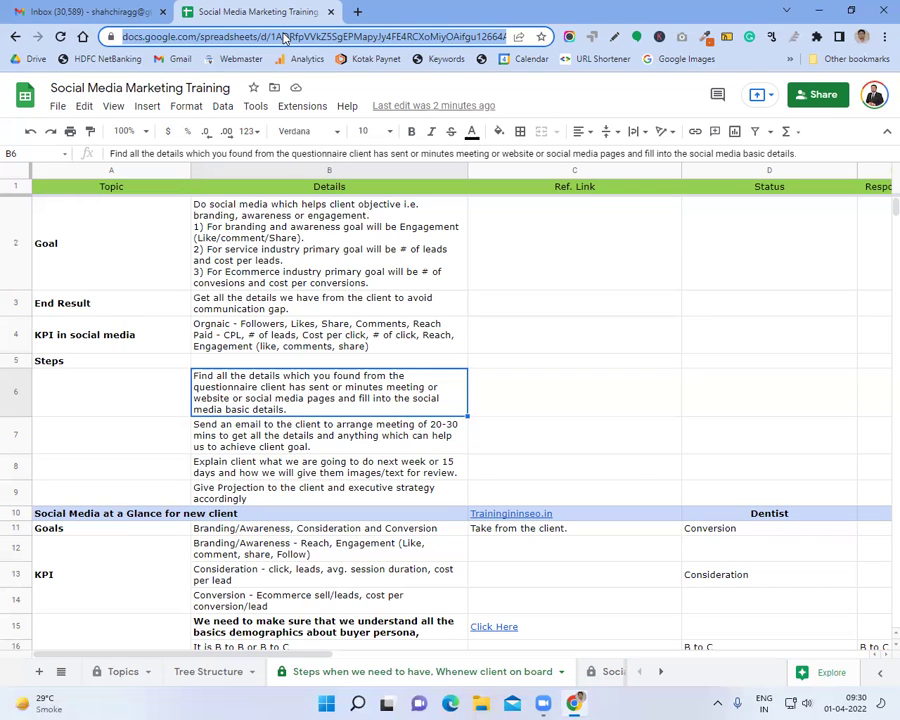
pyautogui.hotkey('ctrl', 'f')
pyautogui.write('questionnaire')
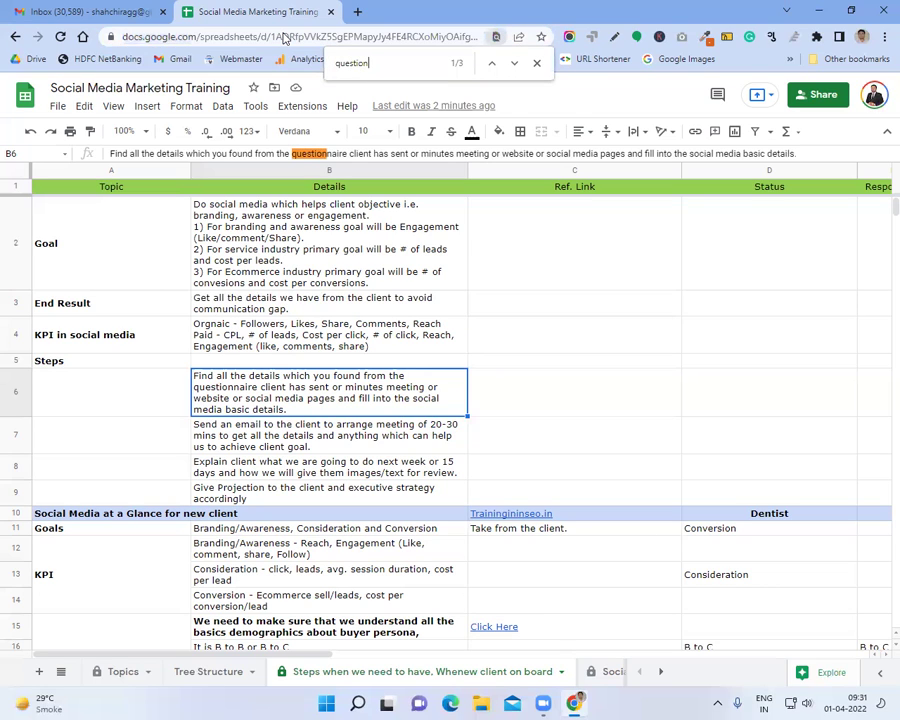
pyautogui.press('Return')
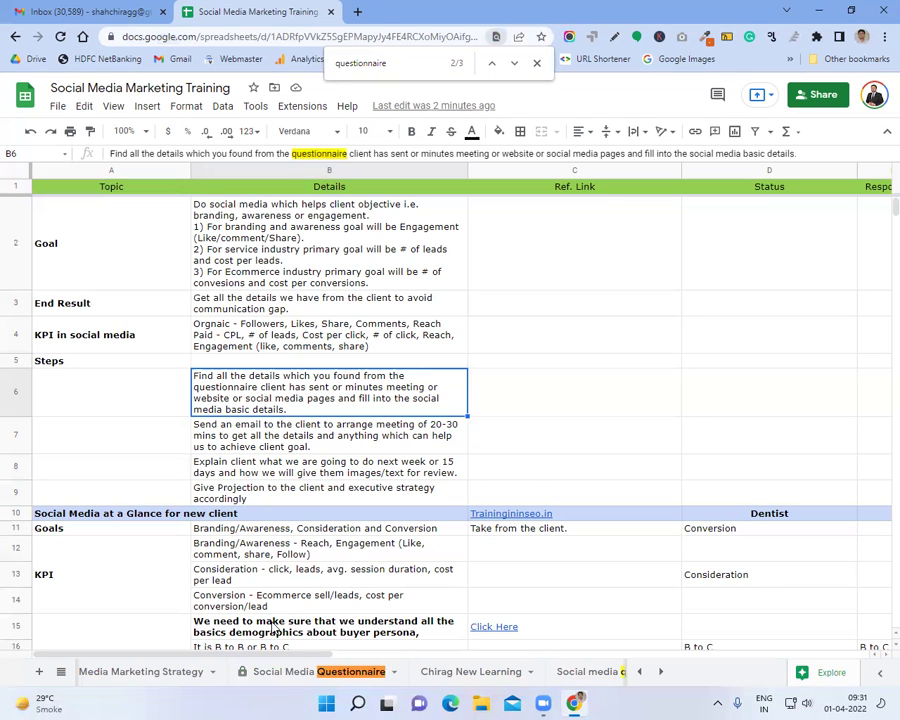
pyautogui.click(318, 671)
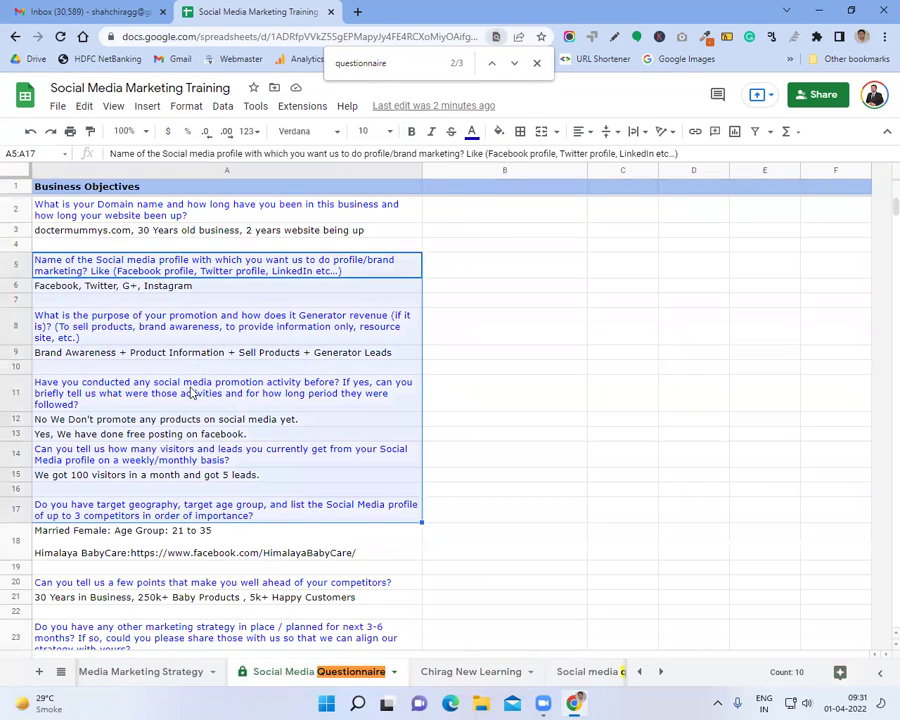
# - Examine the questions on previous promotion activity and promotion purpose with its answer, and close the page search
pyautogui.click(192, 392)
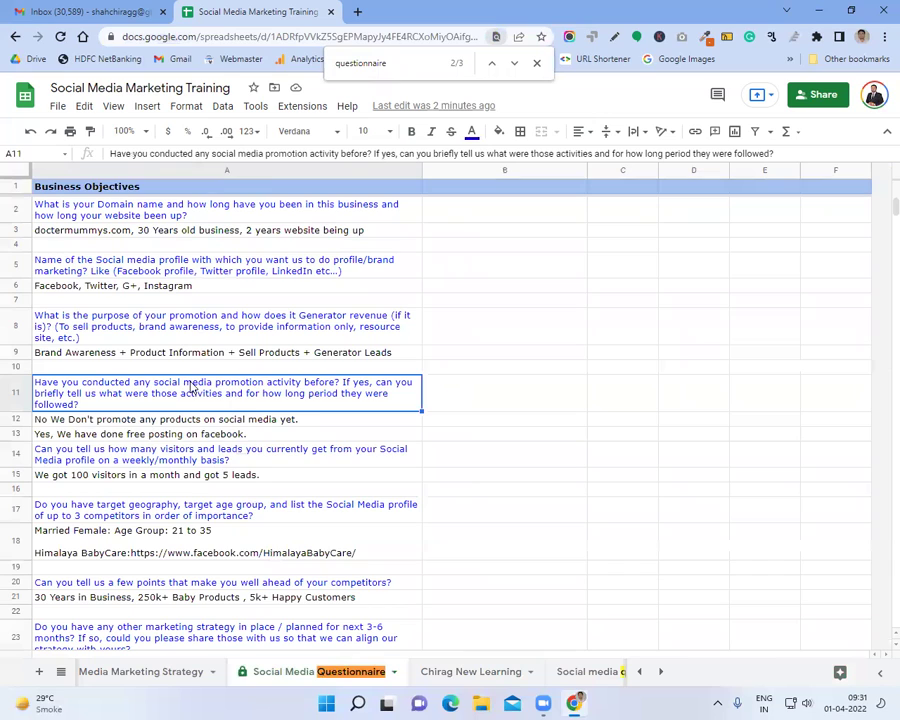
pyautogui.click(193, 333)
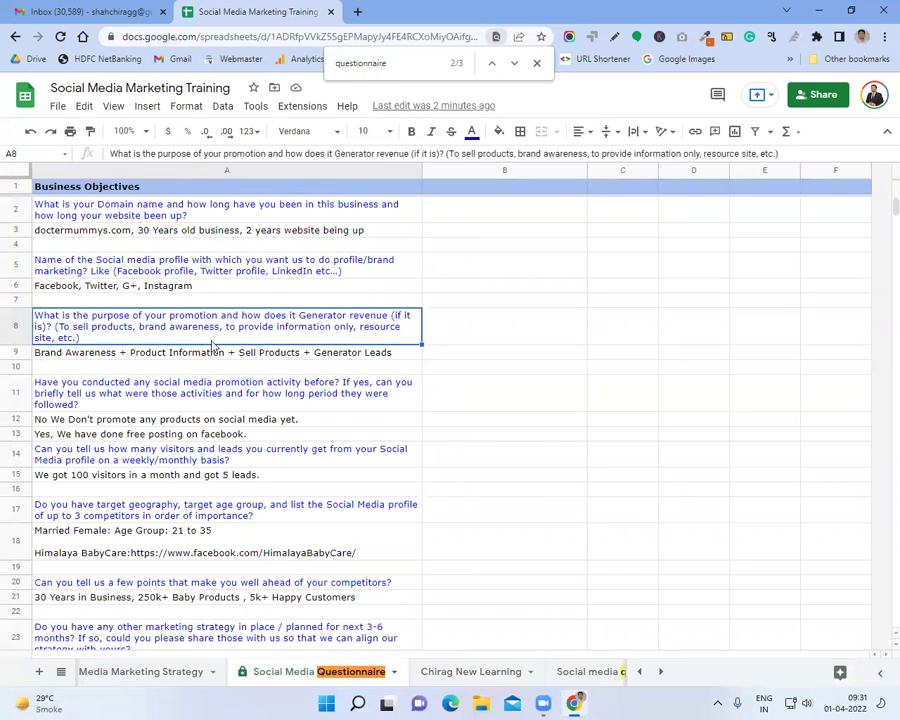
pyautogui.click(218, 354)
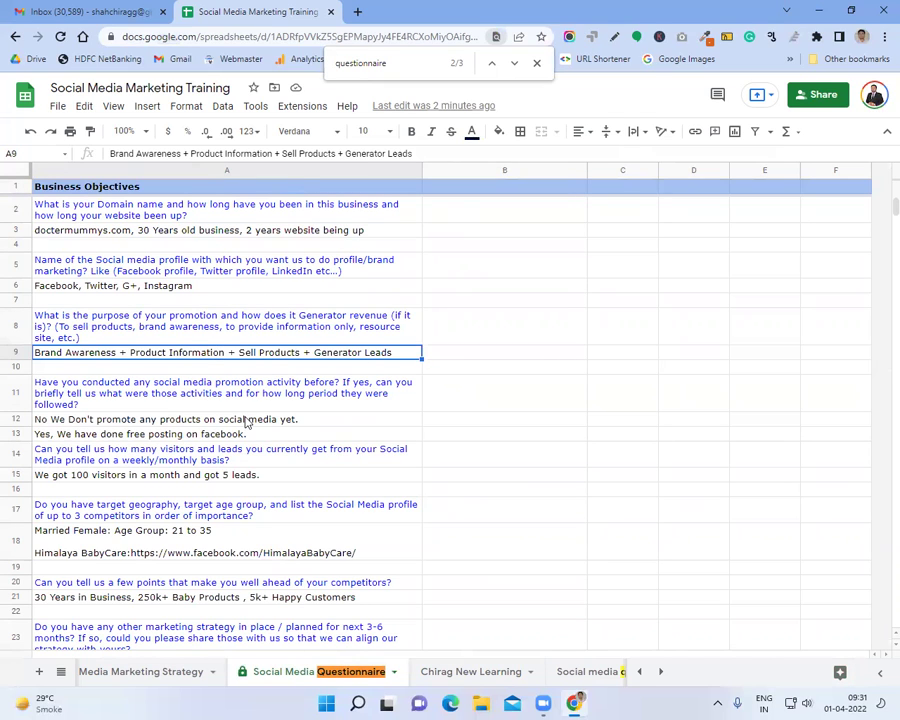
pyautogui.click(536, 63)
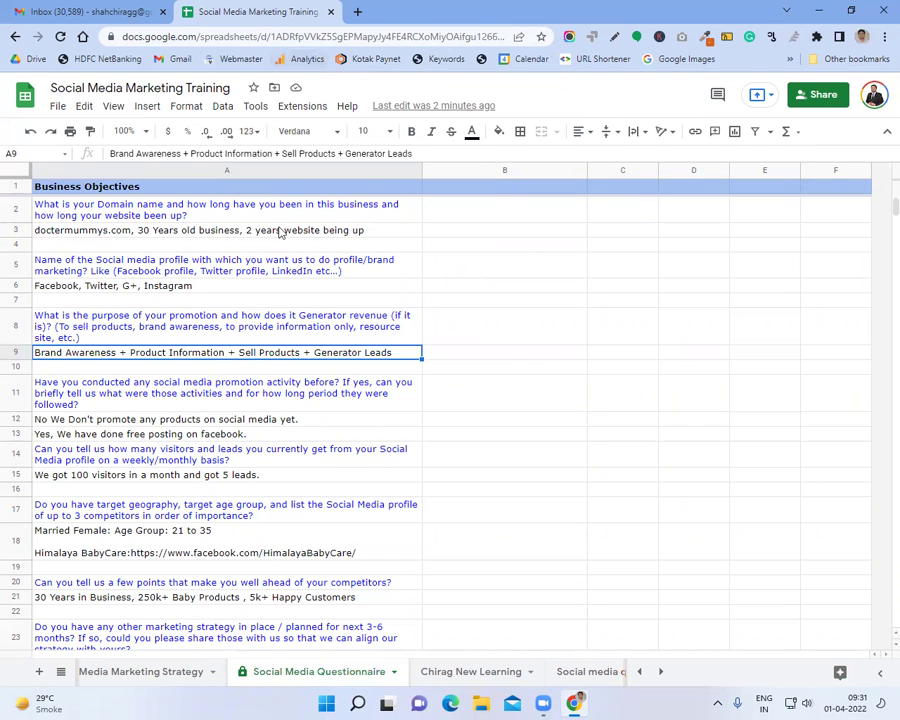
# - Return to the new-client onboarding steps sheet and review collecting details, emailing for a meeting, and explaining the upcoming work in rows 6 to 8
pyautogui.hotkey('ctrl', 'shift', 'pagedown')
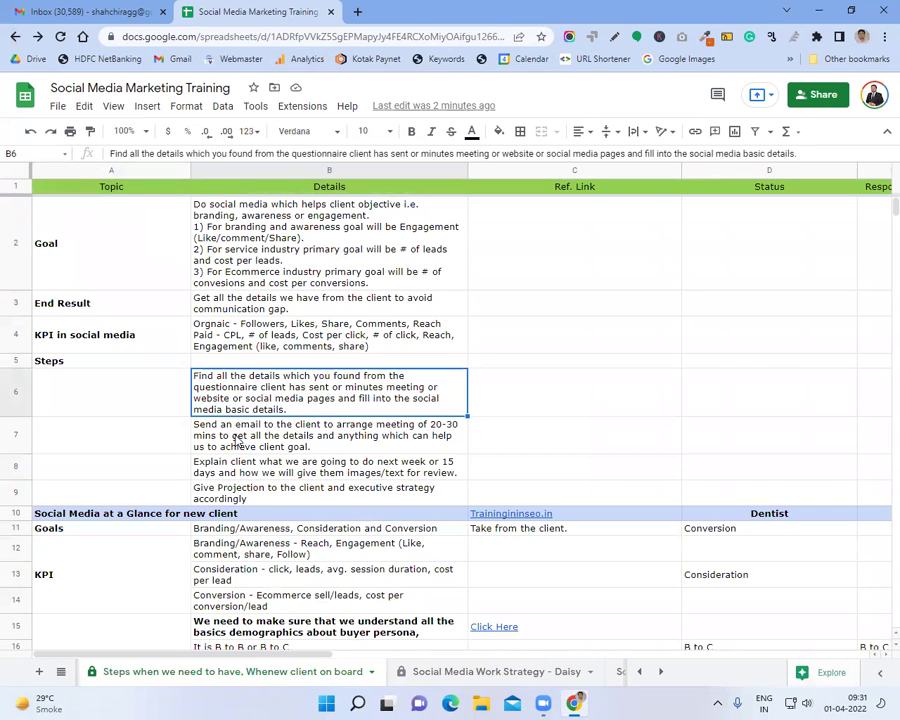
pyautogui.click(237, 440)
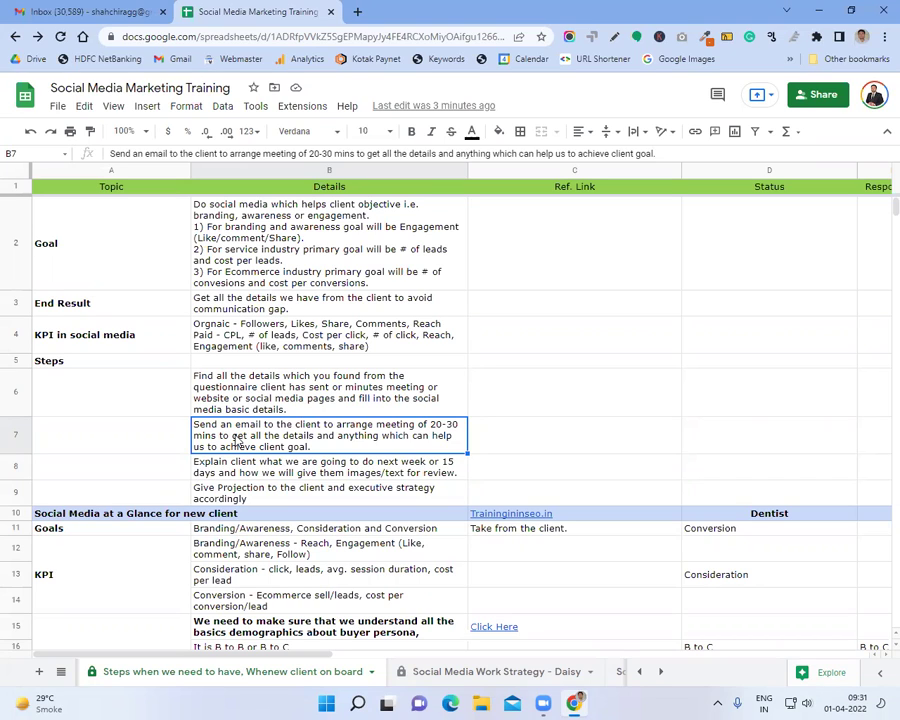
pyautogui.click(234, 406)
pyautogui.click(234, 446)
pyautogui.click(262, 414)
pyautogui.click(264, 421)
pyautogui.click(264, 411)
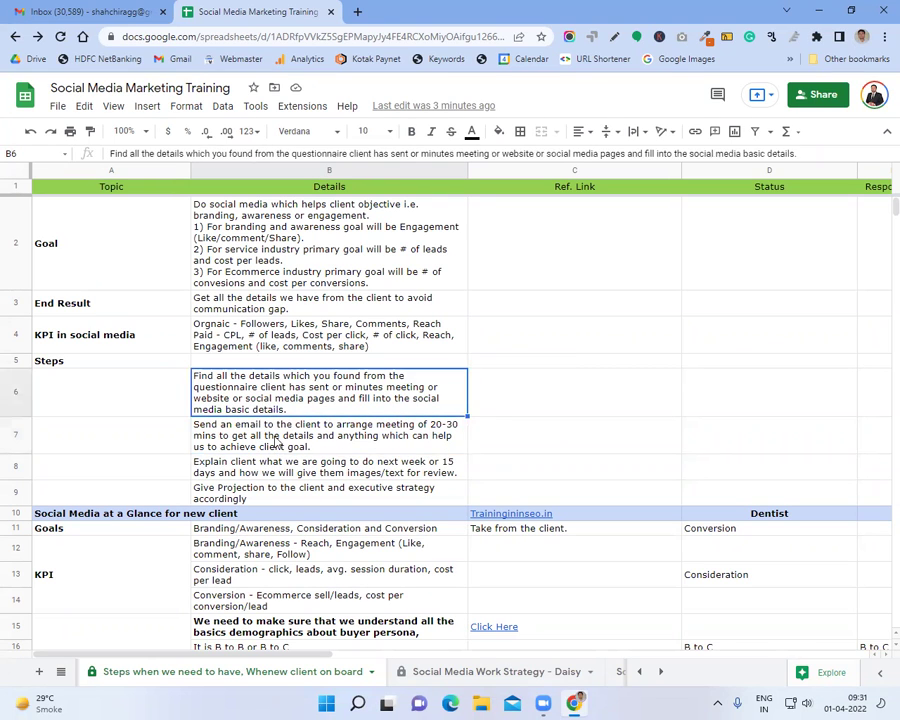
pyautogui.click(281, 463)
pyautogui.click(286, 412)
pyautogui.click(289, 430)
pyautogui.click(291, 405)
pyautogui.click(292, 441)
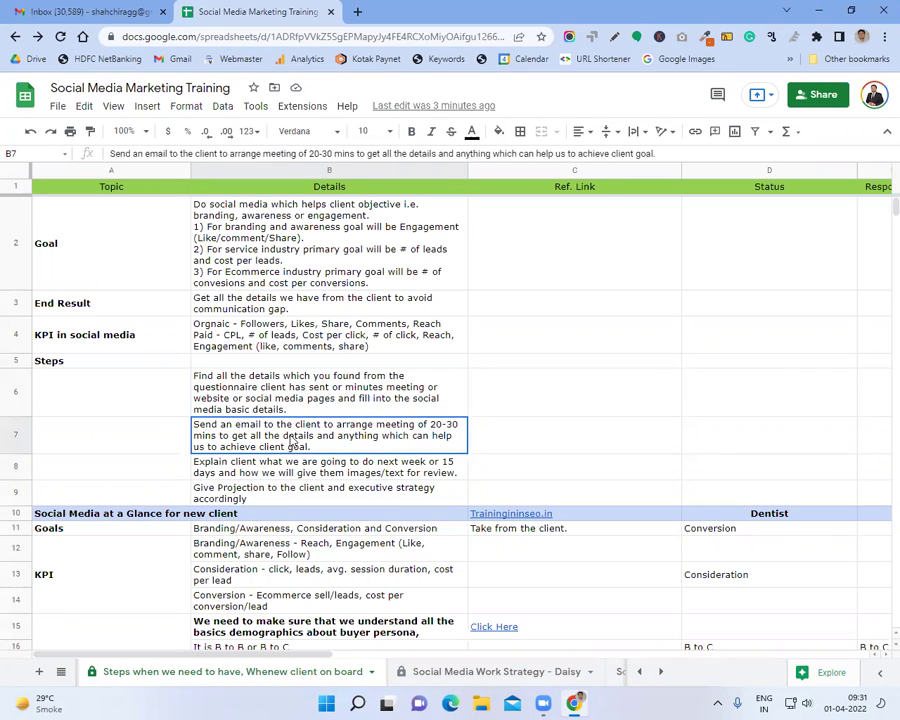
pyautogui.click(302, 465)
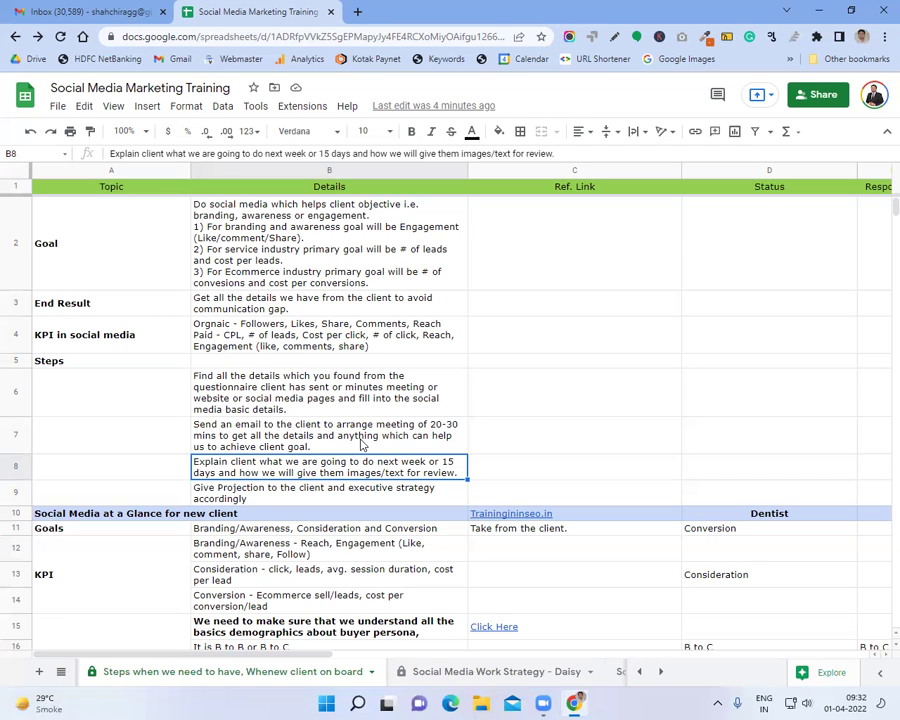
# - Open a new browser tab and switch Chrome to the agency owner's shoutnhike.com profile
pyautogui.click(357, 11)
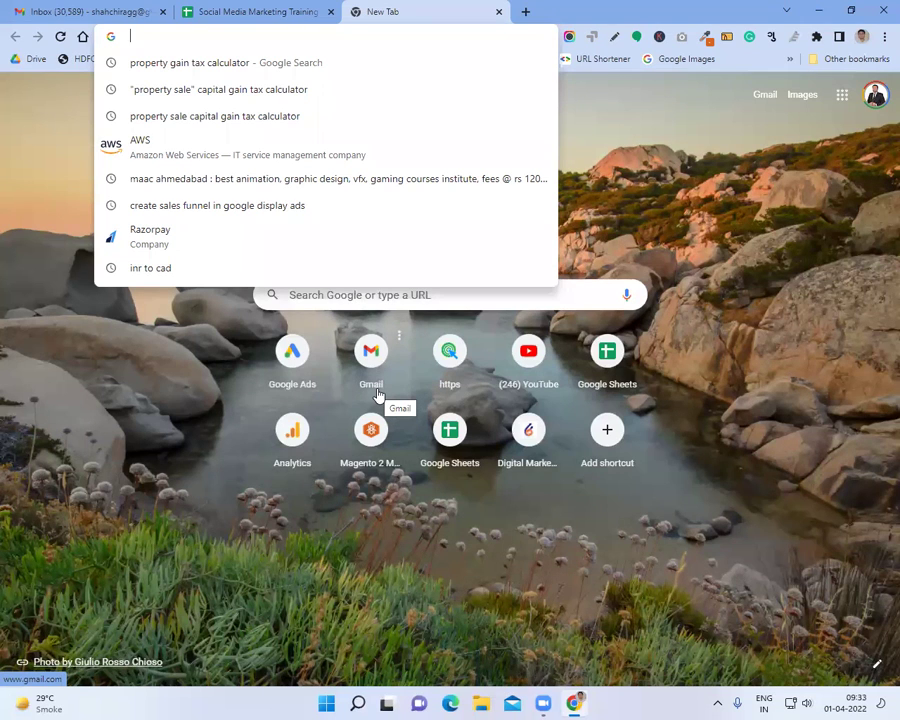
pyautogui.click(579, 703)
pyautogui.click(579, 703)
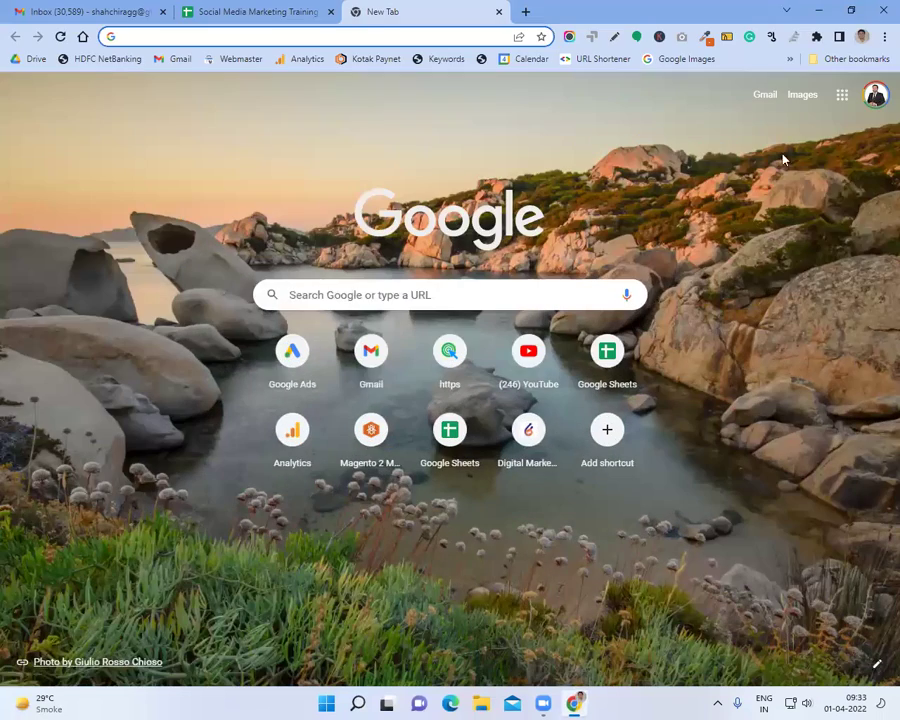
pyautogui.click(876, 96)
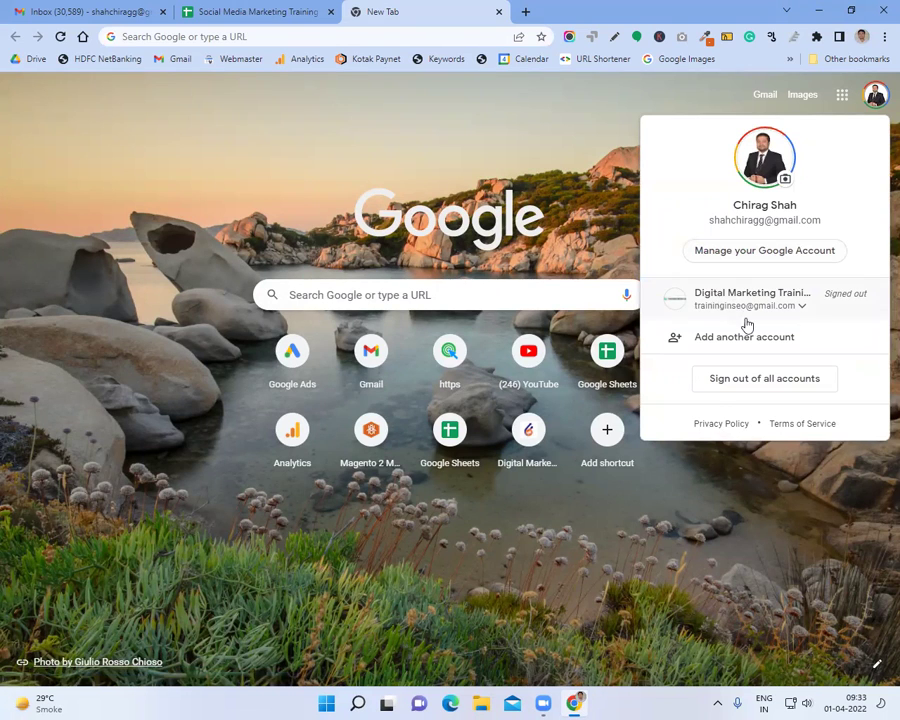
pyautogui.click(861, 36)
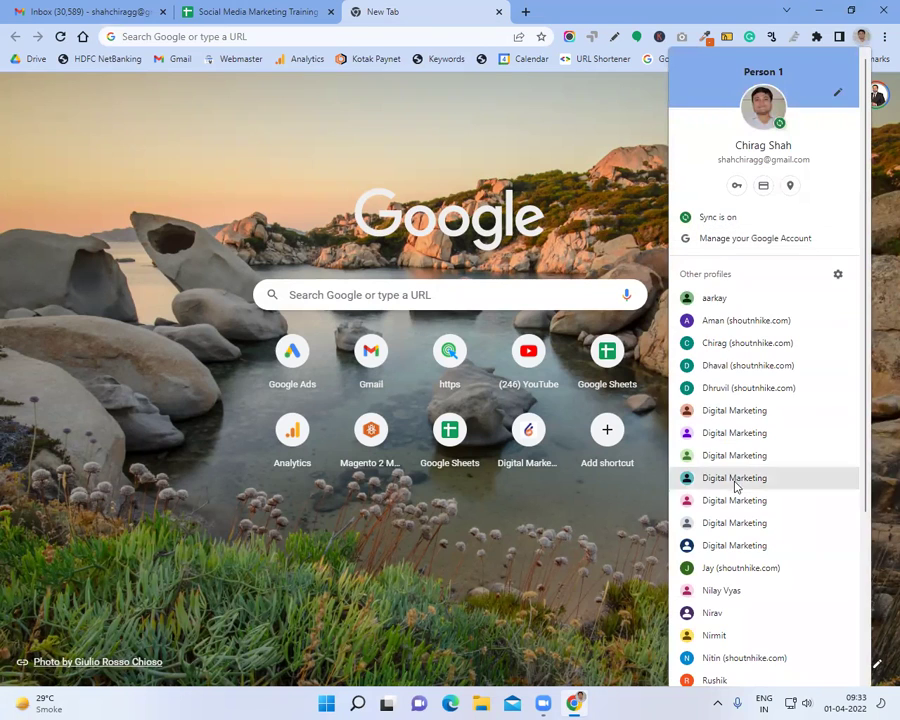
pyautogui.scroll(-3, 735, 485)
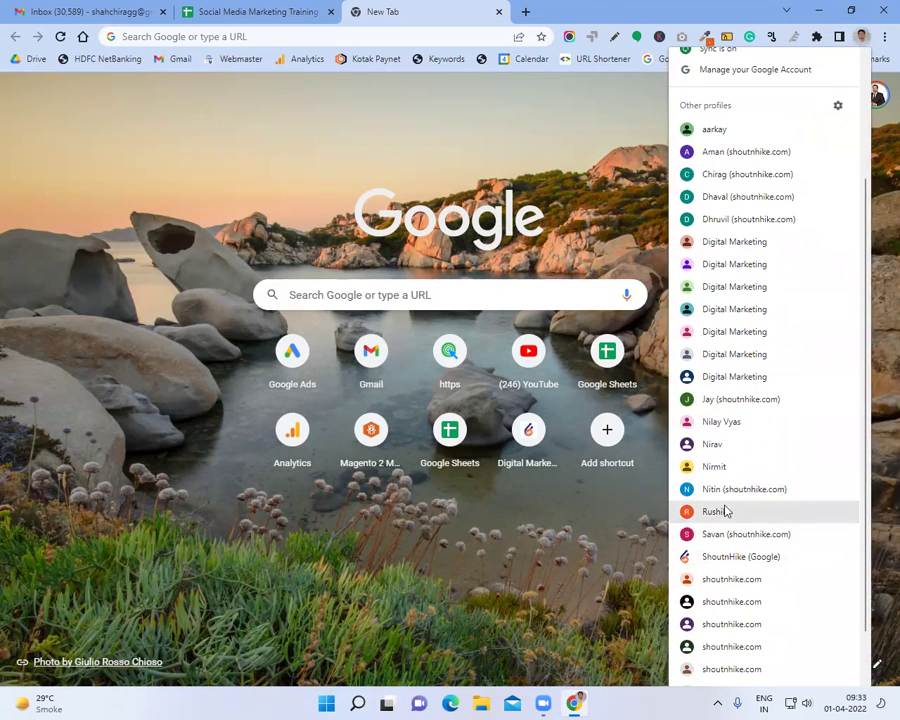
pyautogui.scroll(-1, 738, 503)
pyautogui.scroll(2, 740, 500)
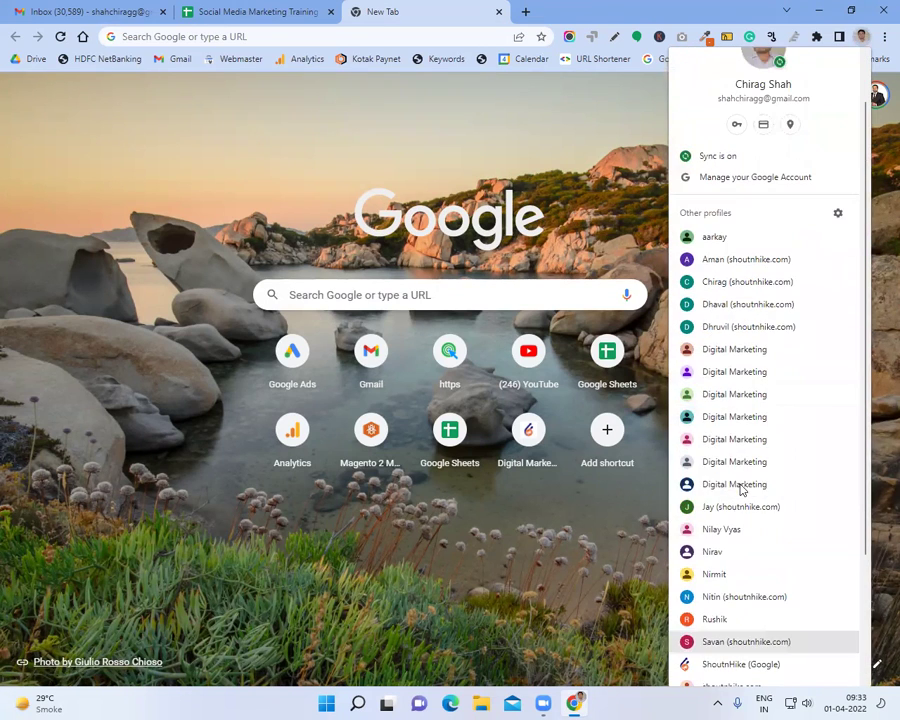
pyautogui.click(735, 284)
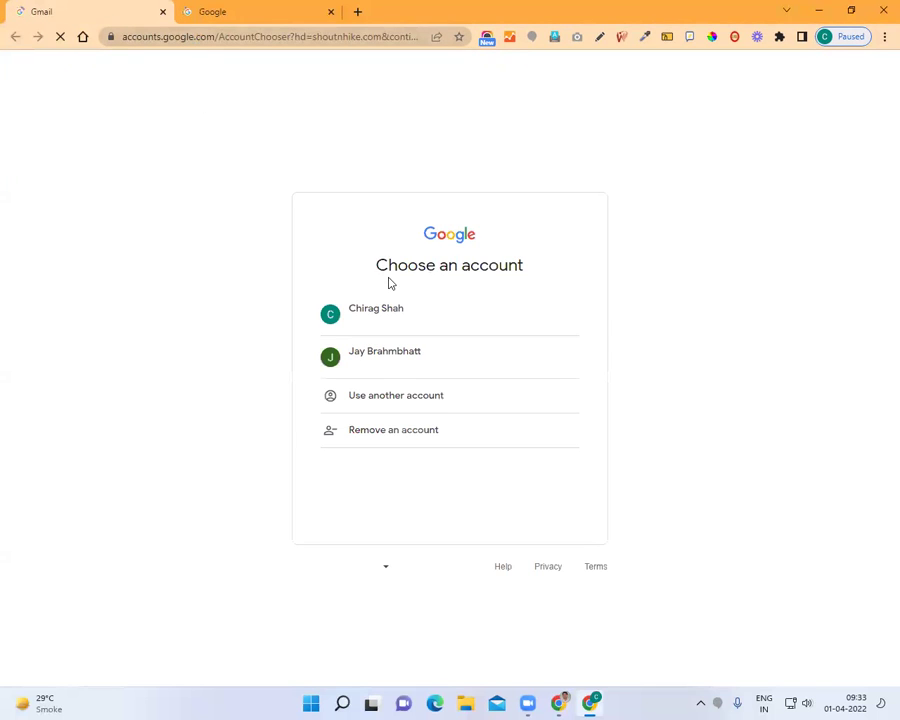
# - Choose the owner's shoutnhike.com account for the Gmail sign-in and close the spare Google tab
pyautogui.click(391, 311)
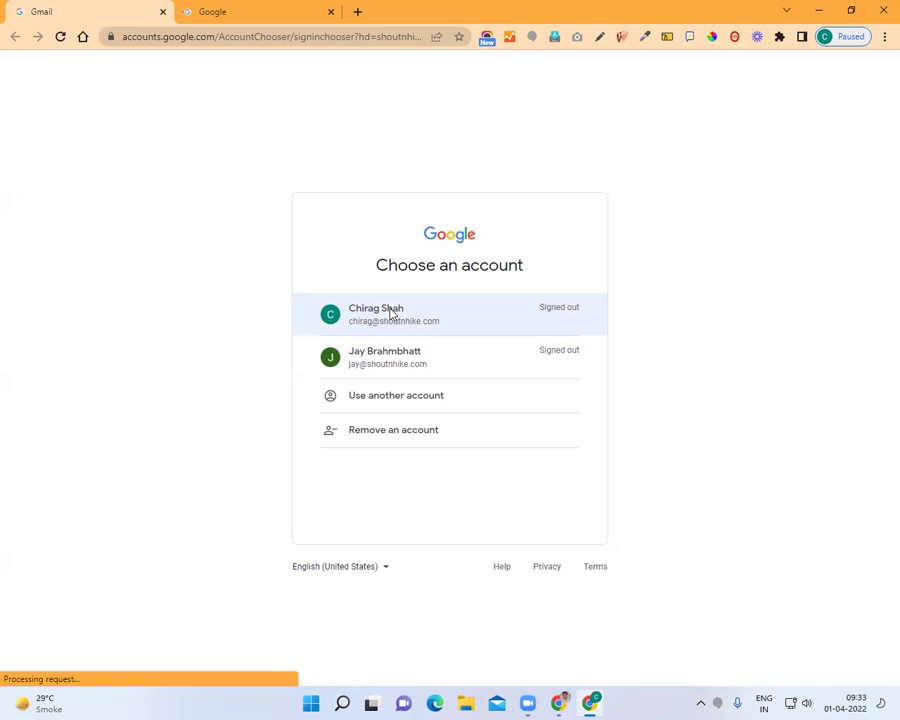
pyautogui.click(205, 10)
pyautogui.click(319, 37)
pyautogui.click(331, 11)
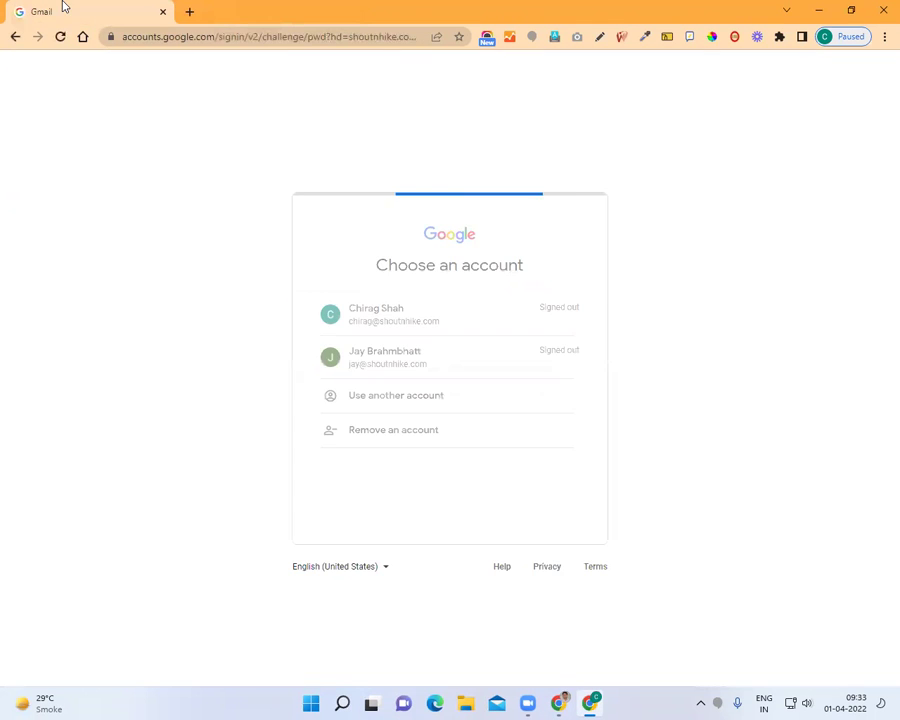
# - Enter the account password and sign in to the shoutnhike.com Gmail account
pyautogui.write('•••')
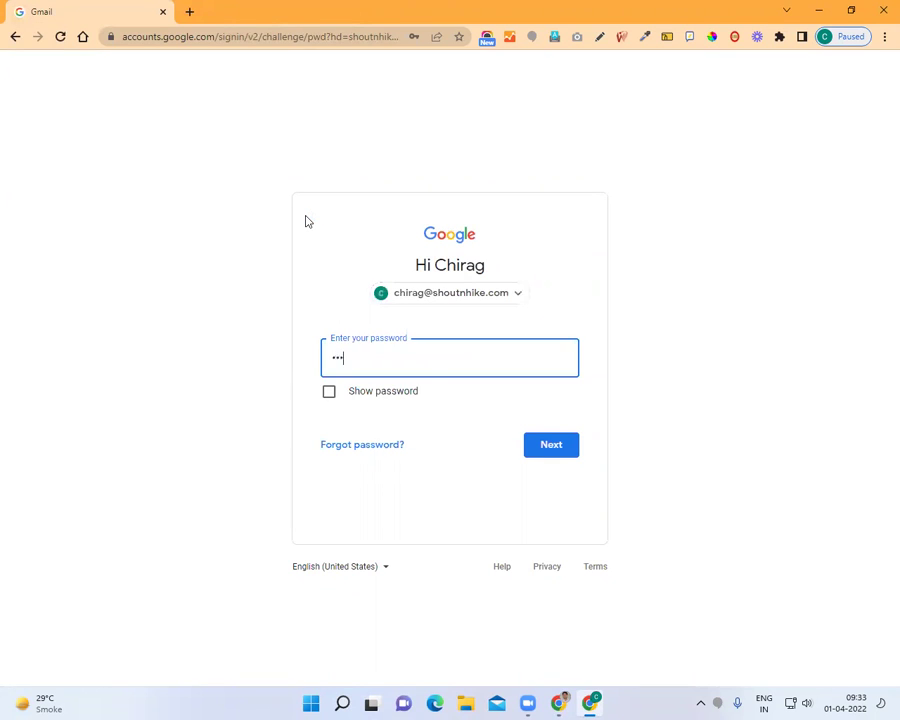
pyautogui.write('•')
pyautogui.doubleClick(415, 357)
pyautogui.write('•••••••••')
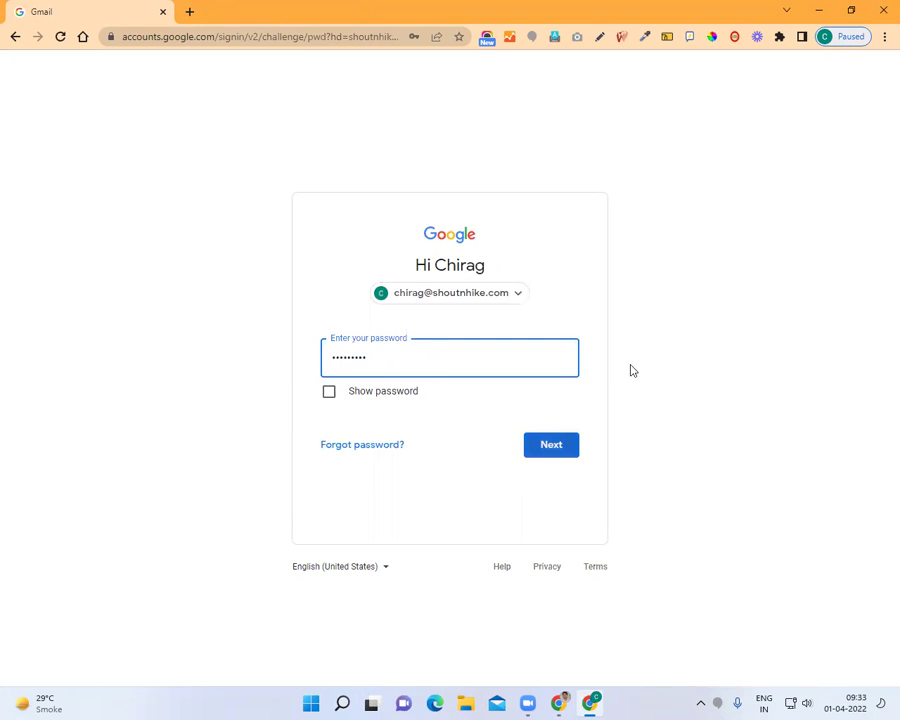
pyautogui.press('Return')
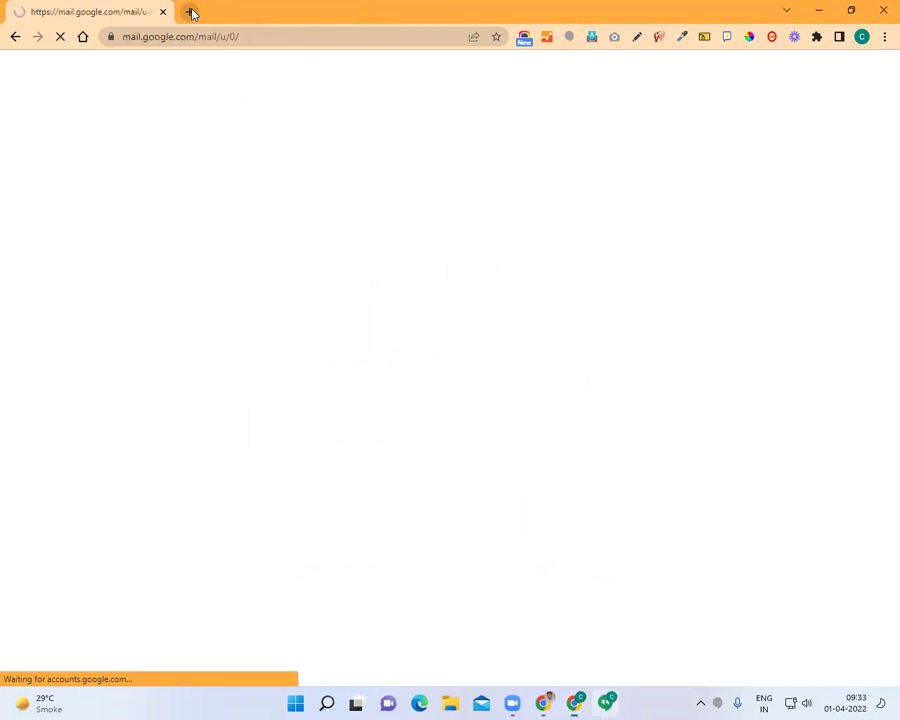
# - Open the existing 7swaterpark.com Google Sheets file in a new tab
pyautogui.click(190, 12)
pyautogui.write('7')
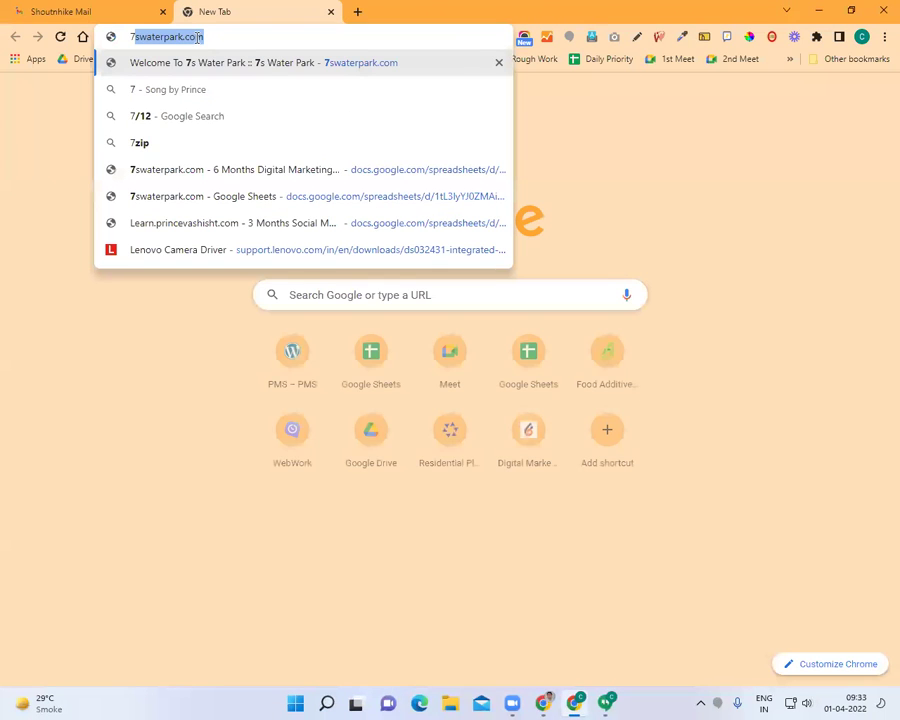
pyautogui.write('s')
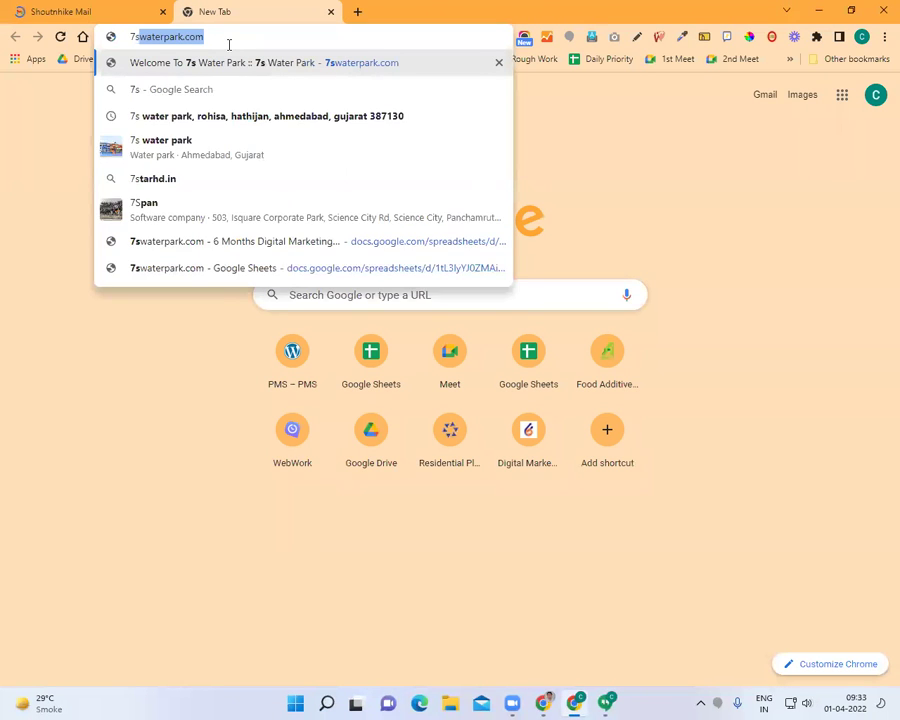
pyautogui.press('Right')
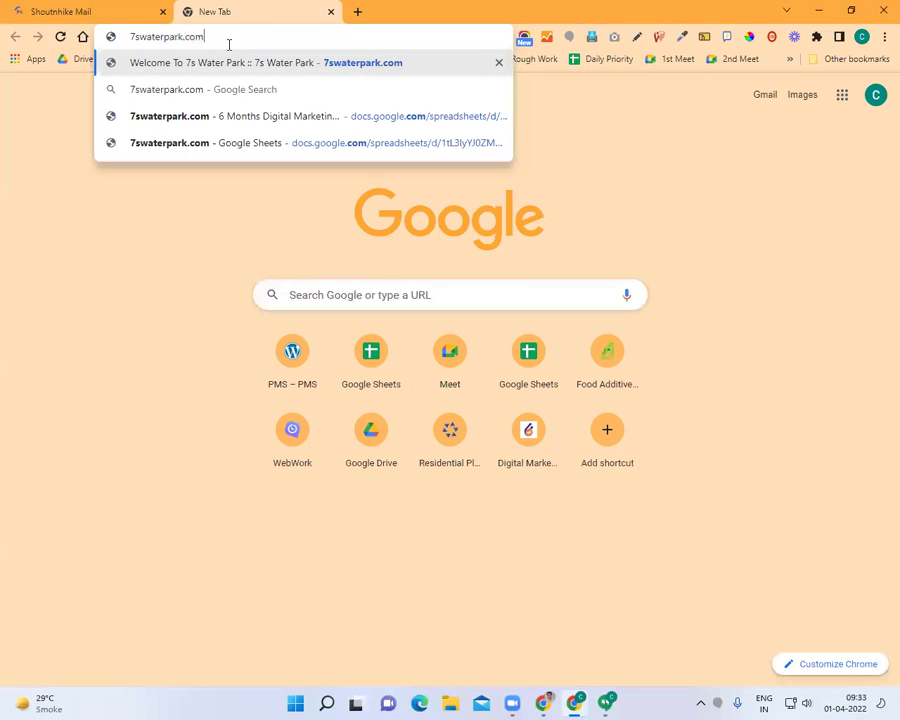
pyautogui.click(249, 150)
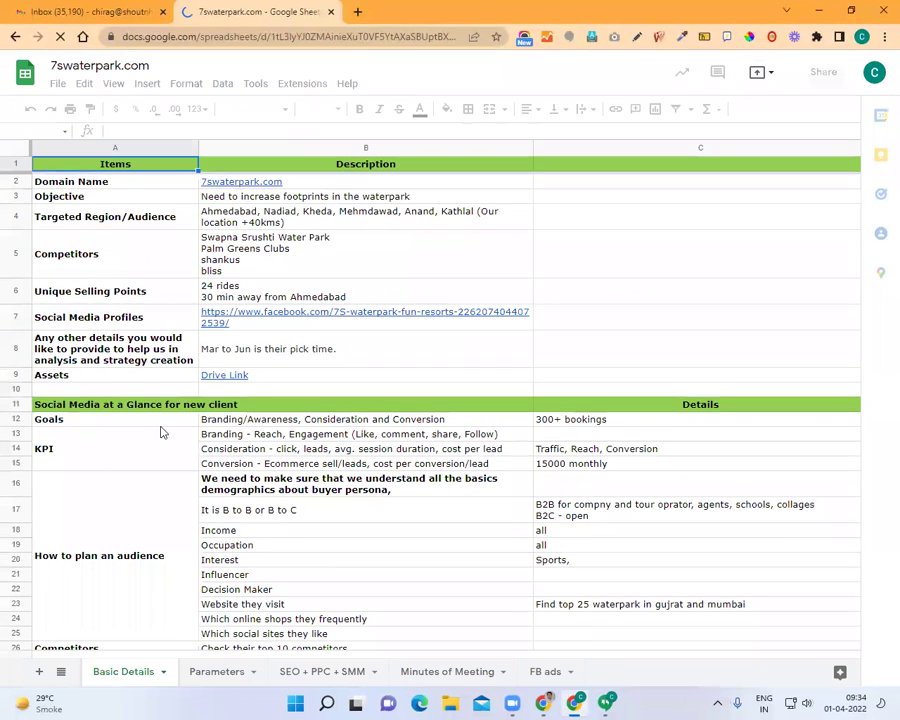
# - Review the goals, KPI and audience planning rows of the 7swaterpark.com sheet, including the 300+ bookings goal
pyautogui.click(161, 425)
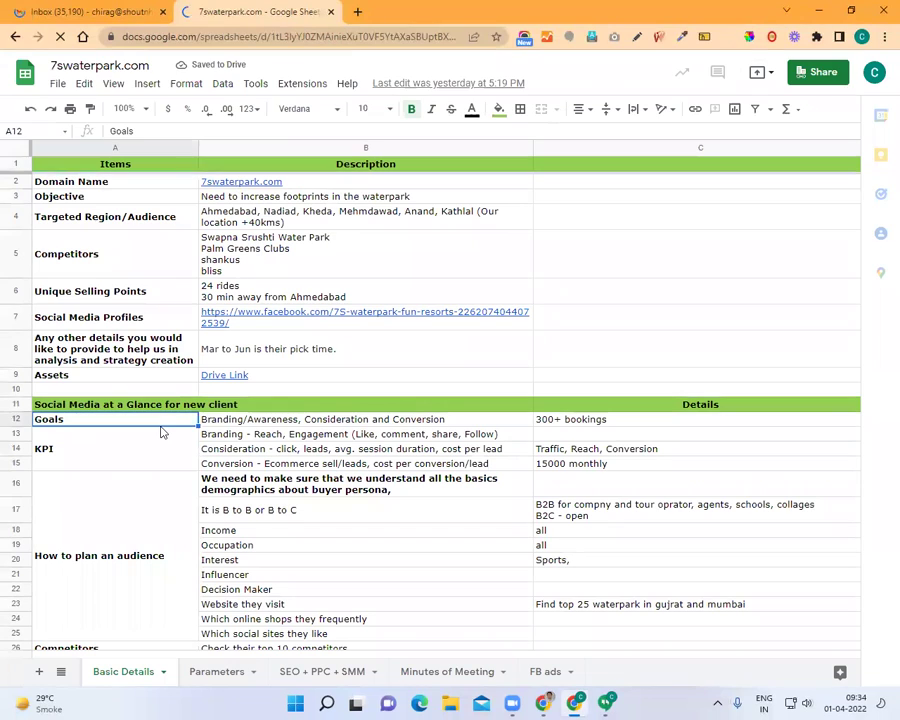
pyautogui.click(550, 422)
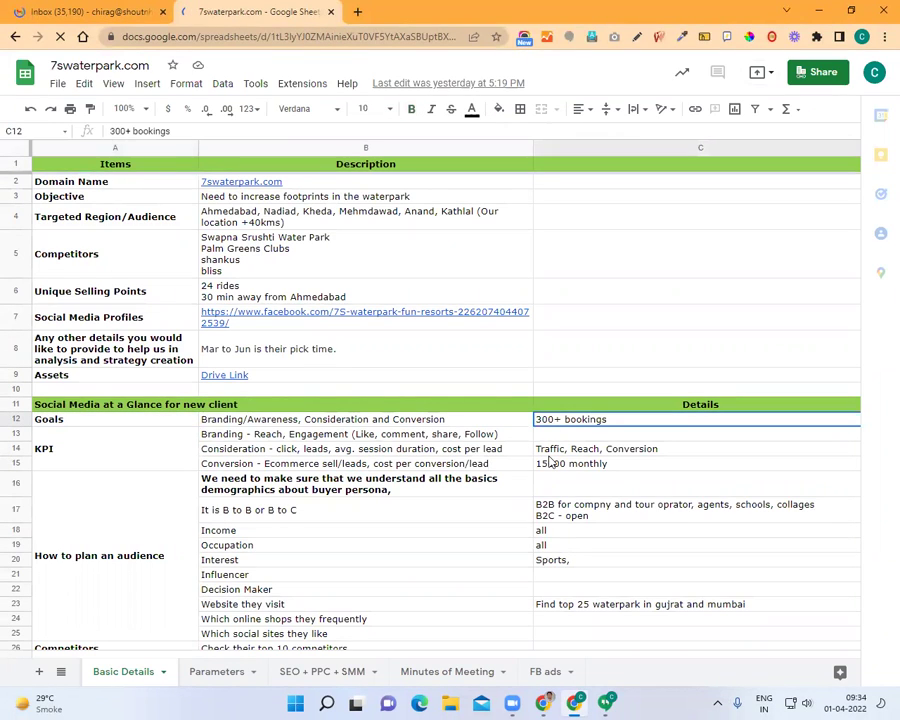
pyautogui.click(95, 455)
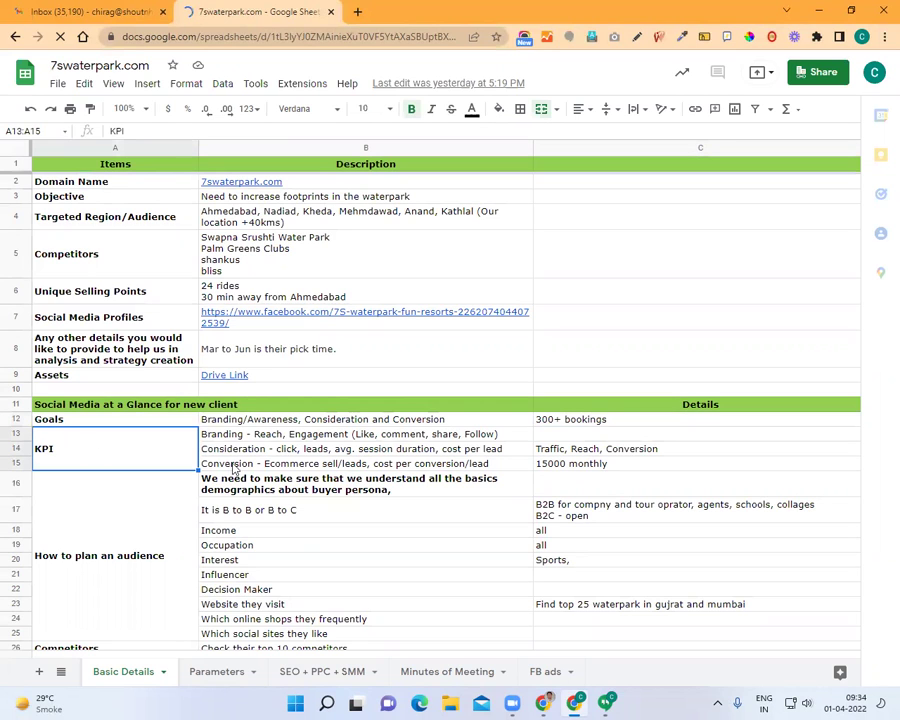
pyautogui.scroll(-2, 111, 470)
pyautogui.click(111, 473)
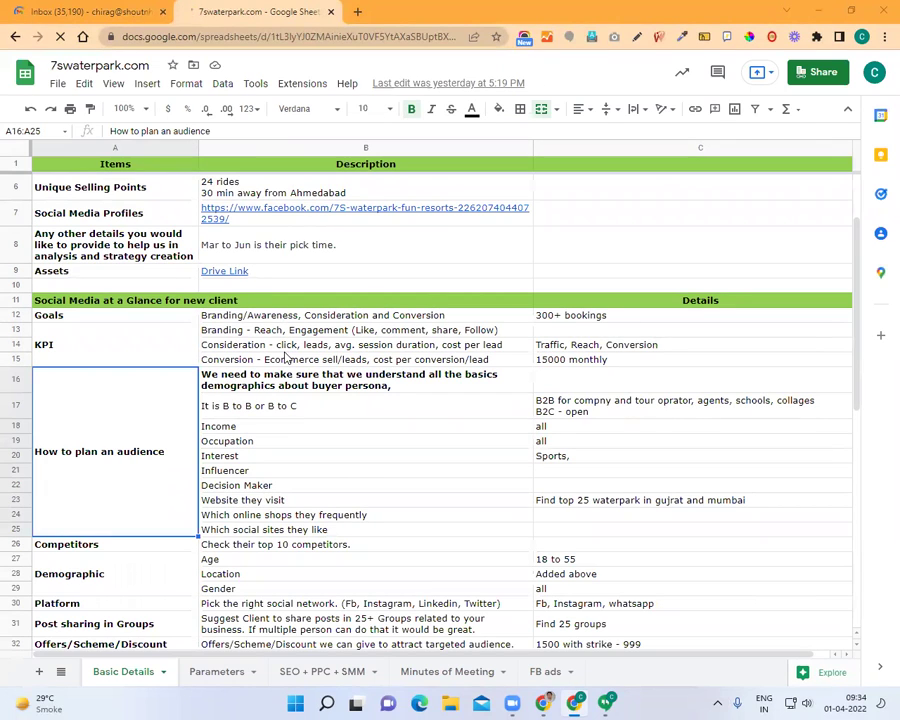
pyautogui.click(286, 345)
pyautogui.click(295, 330)
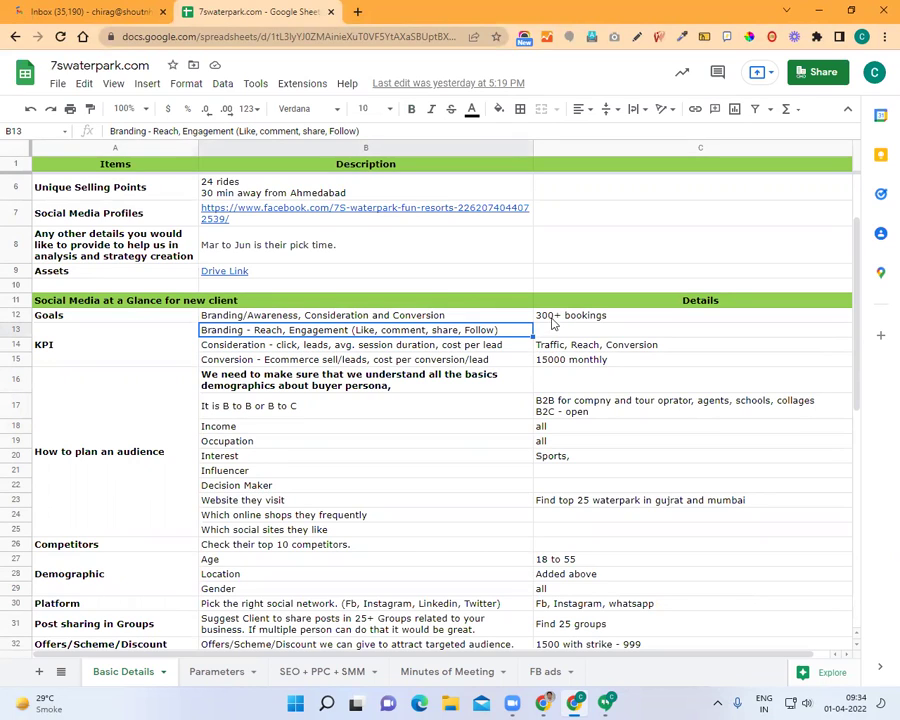
pyautogui.press('Up')
pyautogui.press('Right')
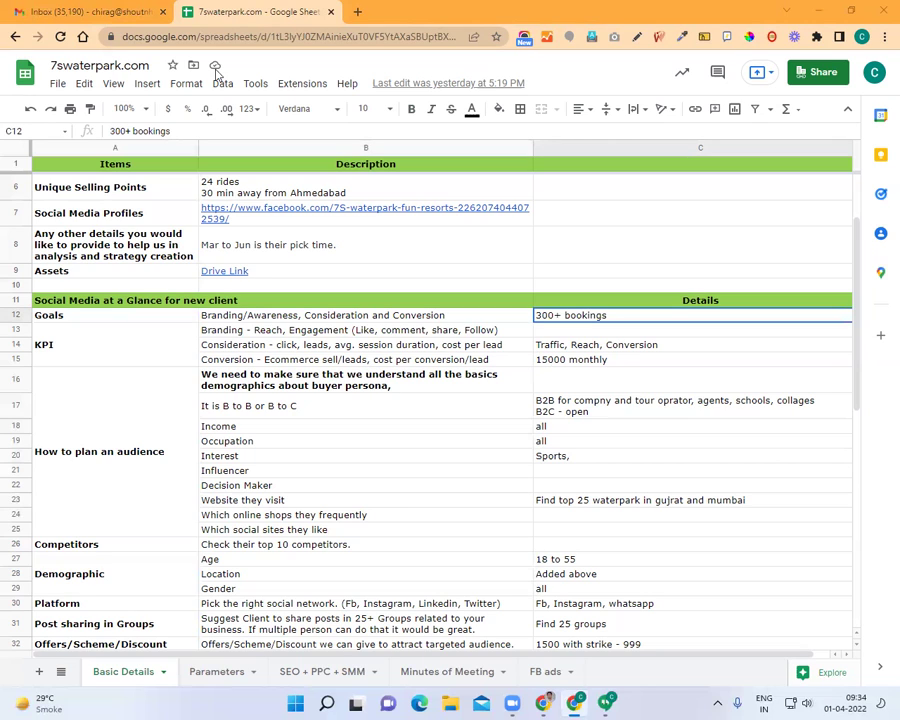
# - Return to the Social Media Marketing Training spreadsheet and review its KPI and audience planning rows, down to Income
pyautogui.hotkey('alt', 'Tab')
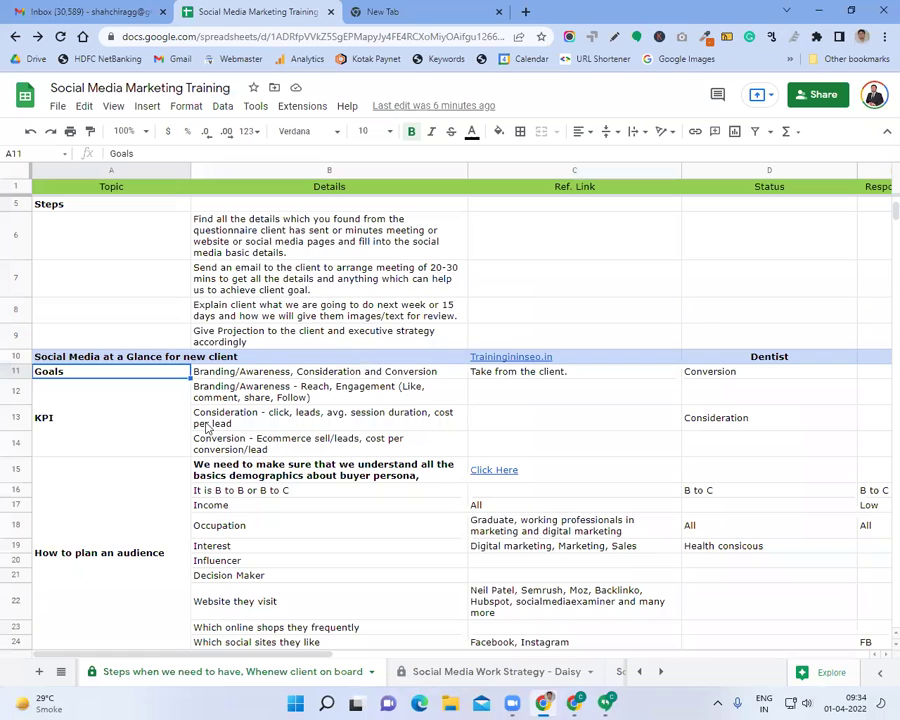
pyautogui.click(150, 430)
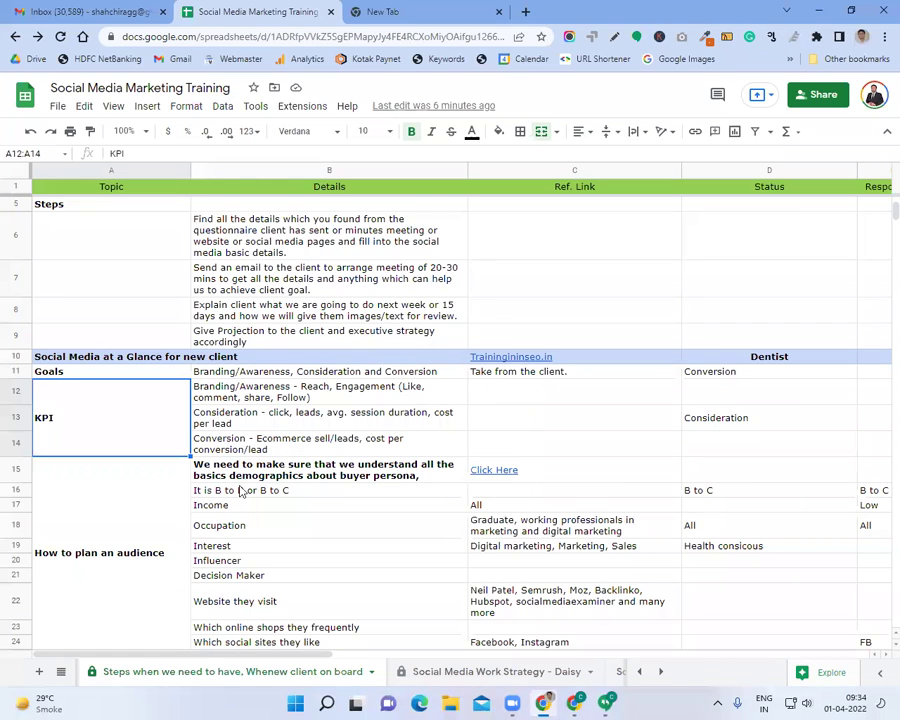
pyautogui.press('Down')
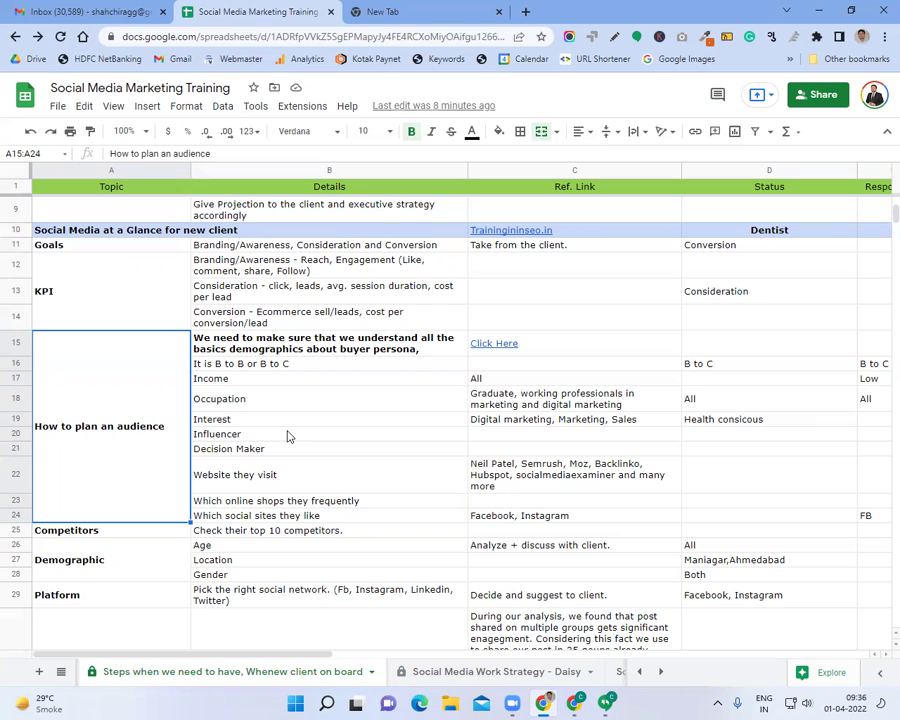
pyautogui.click(262, 366)
pyautogui.click(256, 377)
pyautogui.press('Up')
pyautogui.press('Up')
pyautogui.press('Down')
pyautogui.press('Down')
pyautogui.click(255, 367)
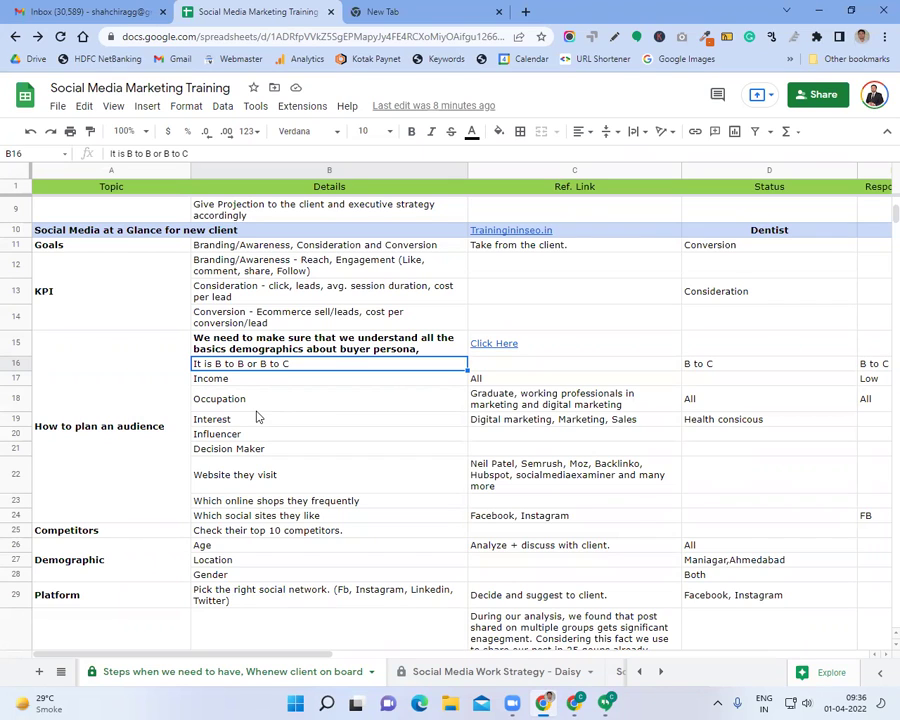
pyautogui.press('Down')
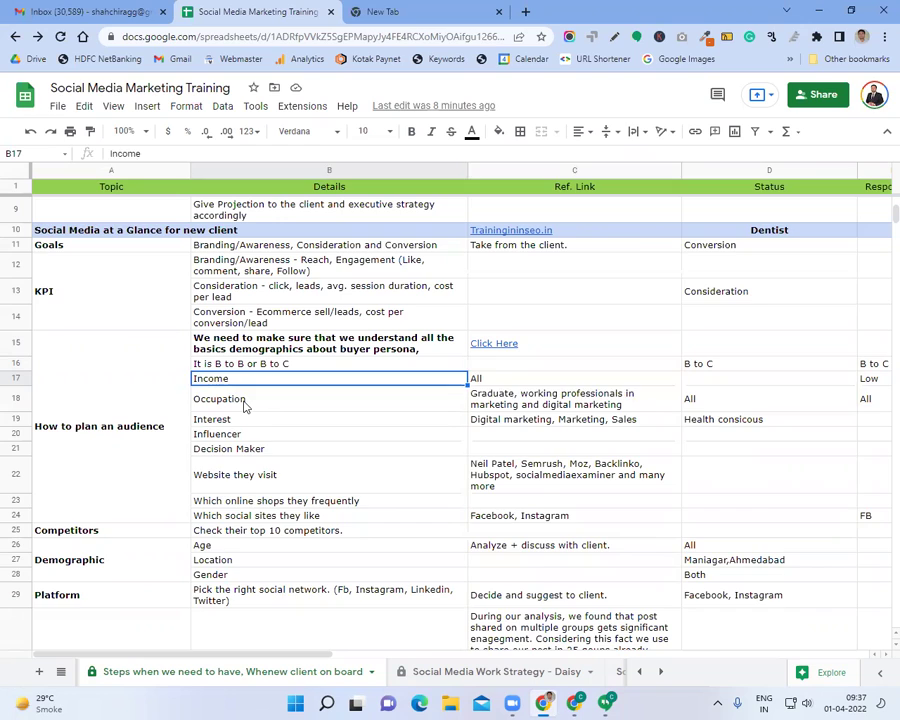
# - Enter "Traininginseo" in cell E10, beside the Dentist heading of the new-client section
pyautogui.press('Right')
pyautogui.press('Right')
pyautogui.press('Right')
pyautogui.press('Up')
pyautogui.press('Up')
pyautogui.press('Up')
pyautogui.press('Up')
pyautogui.press('Up')
pyautogui.press('Up')
pyautogui.press('Up')
pyautogui.write('Tr')
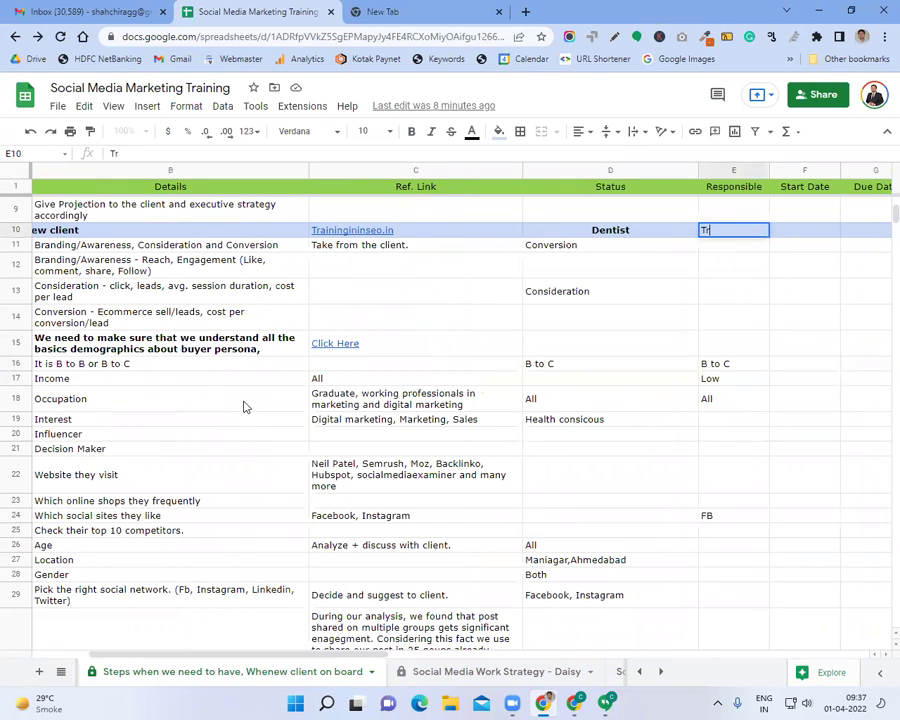
pyautogui.write('aininginseo')
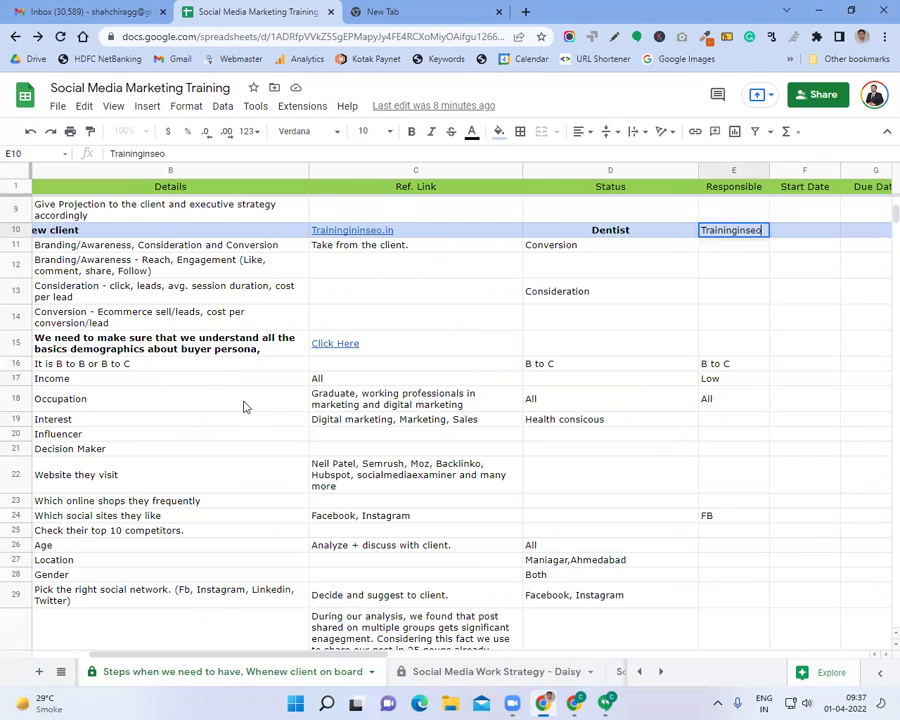
pyautogui.click(205, 358)
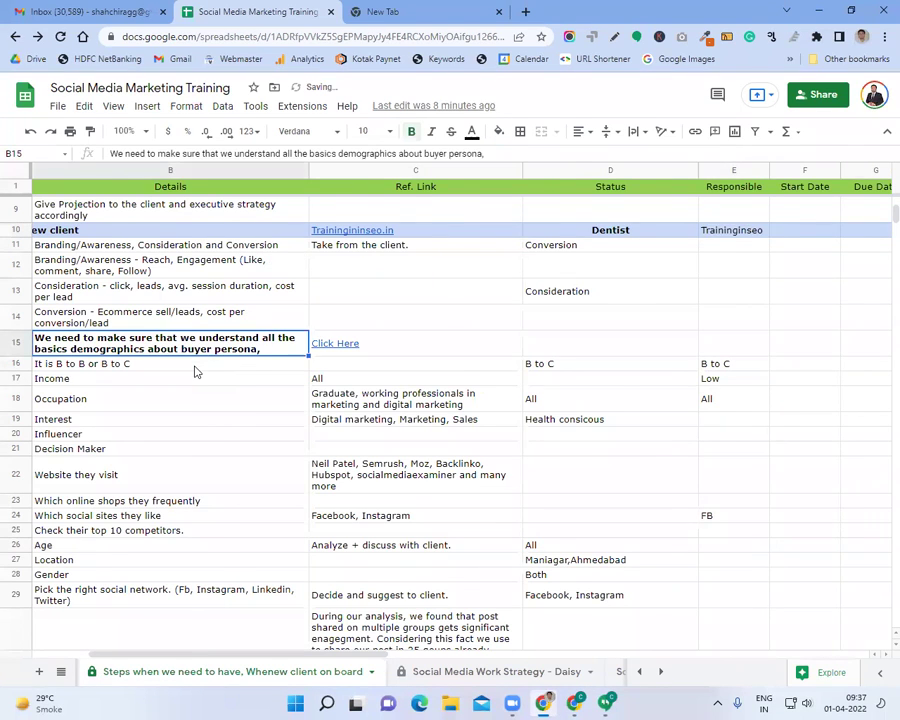
# - Freeze the Topic and Details columns of the sheet
pyautogui.press('Left')
pyautogui.moveTo(30, 172); pyautogui.dragTo(428, 228)
# - Highlight the business types from Doctors to Fashion in the Exercise list
pyautogui.scroll(-5, 436, 395)
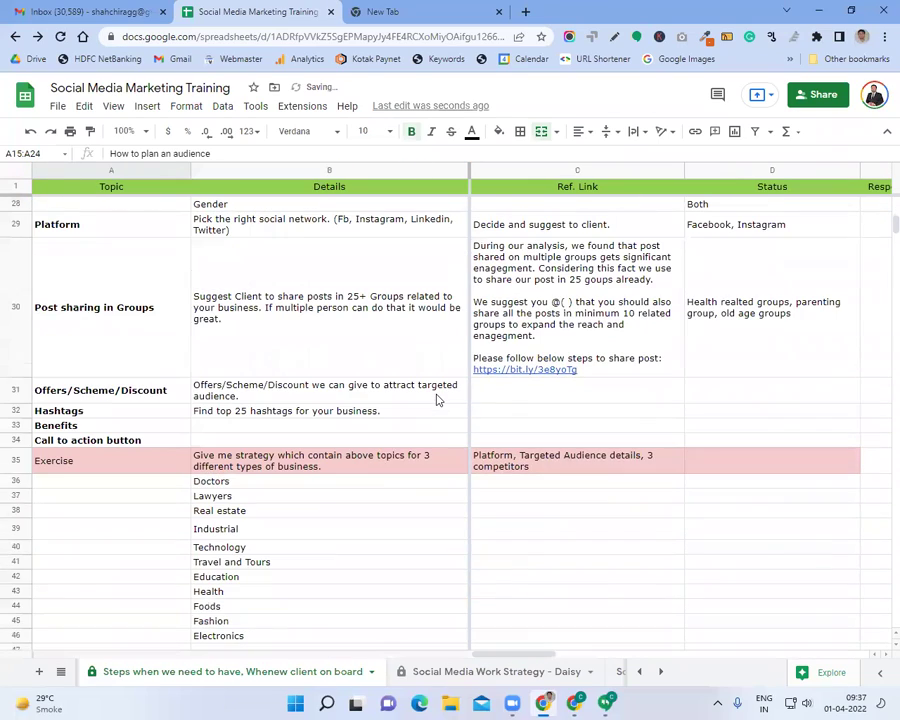
pyautogui.moveTo(315, 483); pyautogui.dragTo(319, 511)
pyautogui.moveTo(321, 609); pyautogui.dragTo(321, 621)
pyautogui.scroll(5, 290, 336)
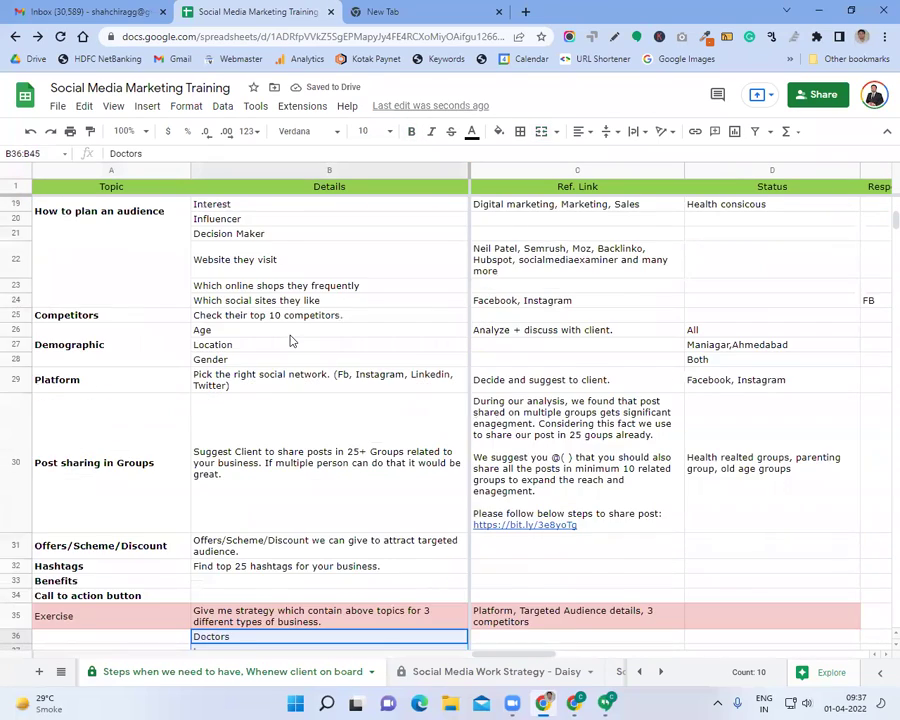
# - Compare the entries across columns C to E for the "It is B to B or B to C" audience row
pyautogui.click(165, 285)
pyautogui.click(278, 310)
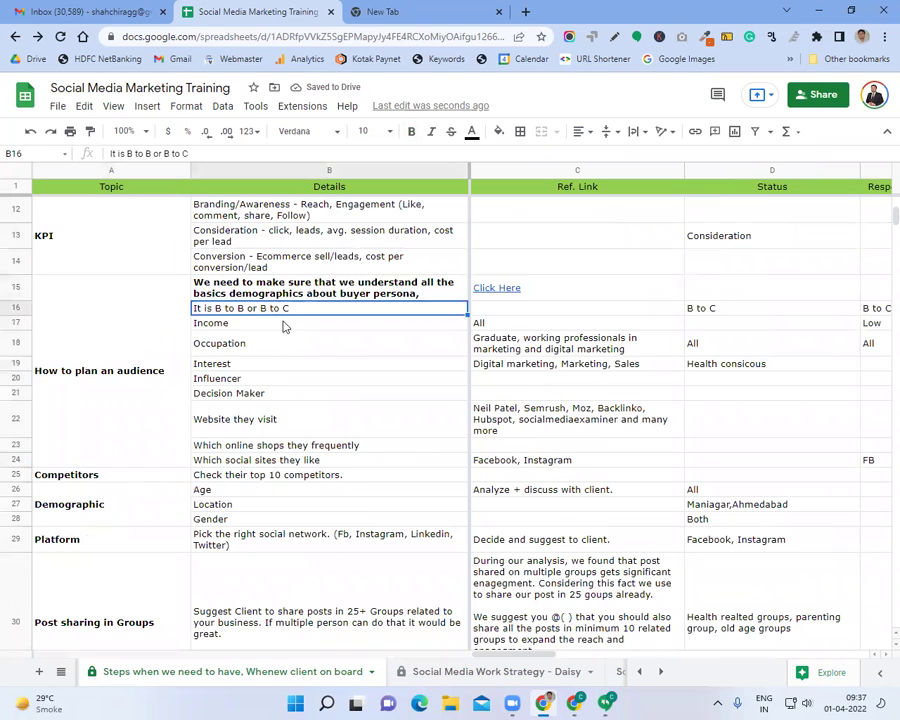
pyautogui.press('Right')
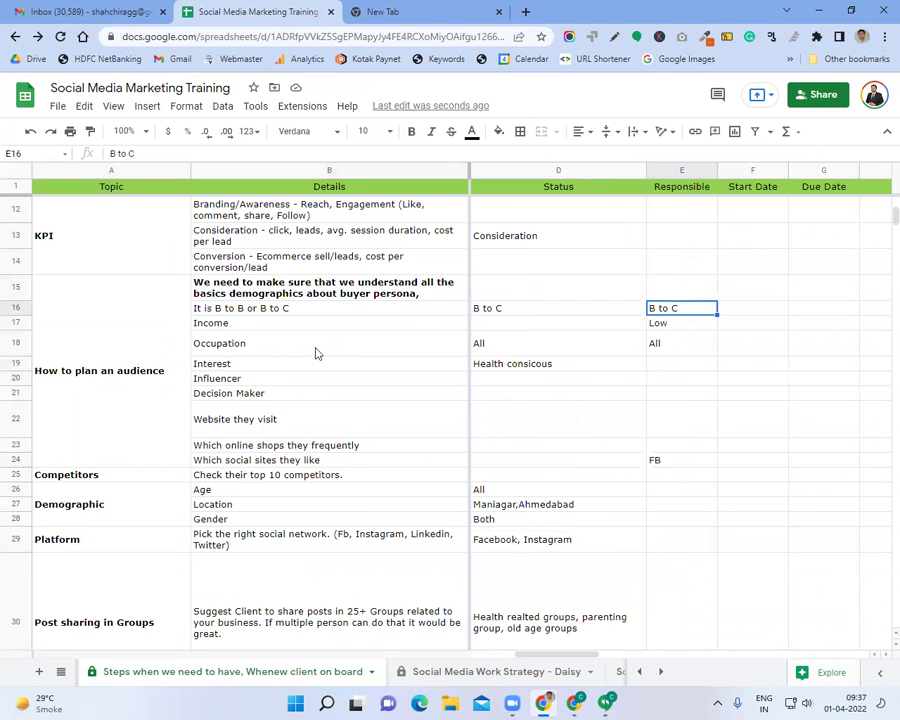
pyautogui.press('Right')
pyautogui.press('Right')
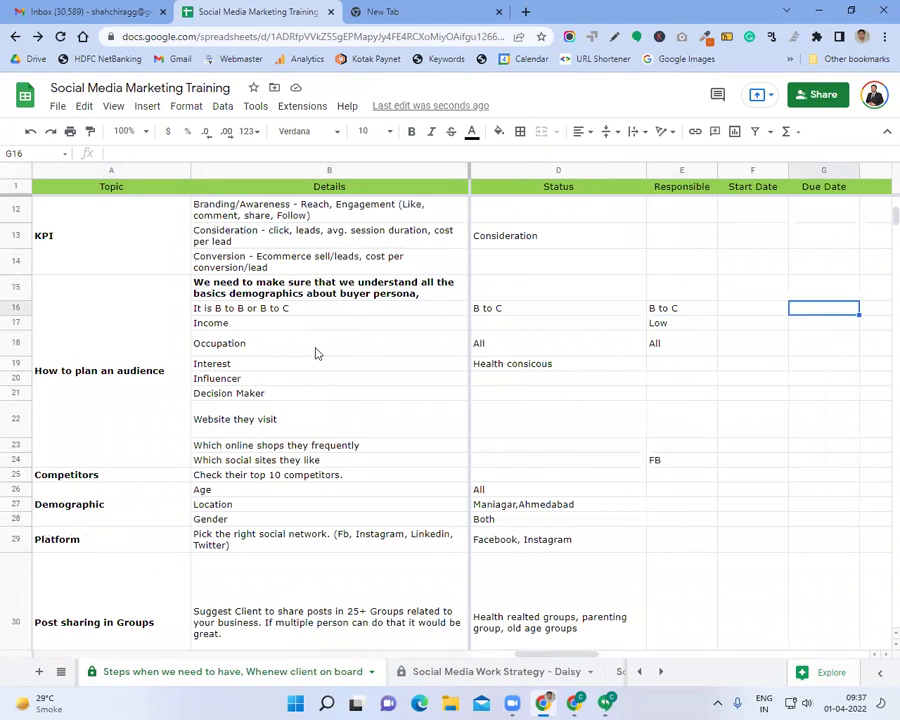
pyautogui.press('Right')
pyautogui.press('Left')
pyautogui.press('Left')
pyautogui.press('Left')
pyautogui.press('Left')
pyautogui.press('Left')
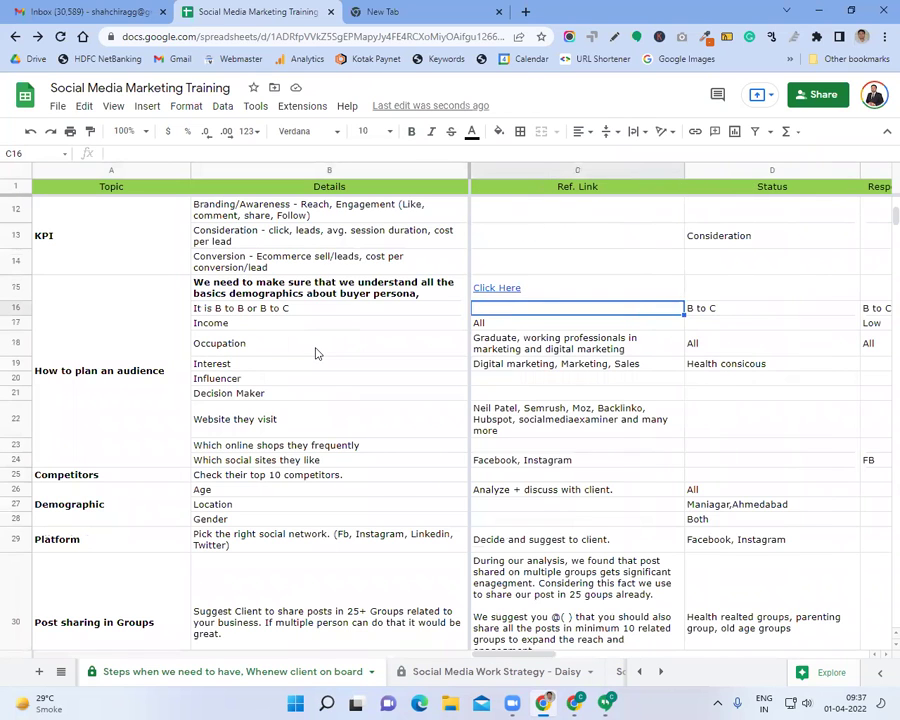
pyautogui.press('Right')
pyautogui.press('Right')
pyautogui.press('Left')
pyautogui.press('Left')
pyautogui.press('Right')
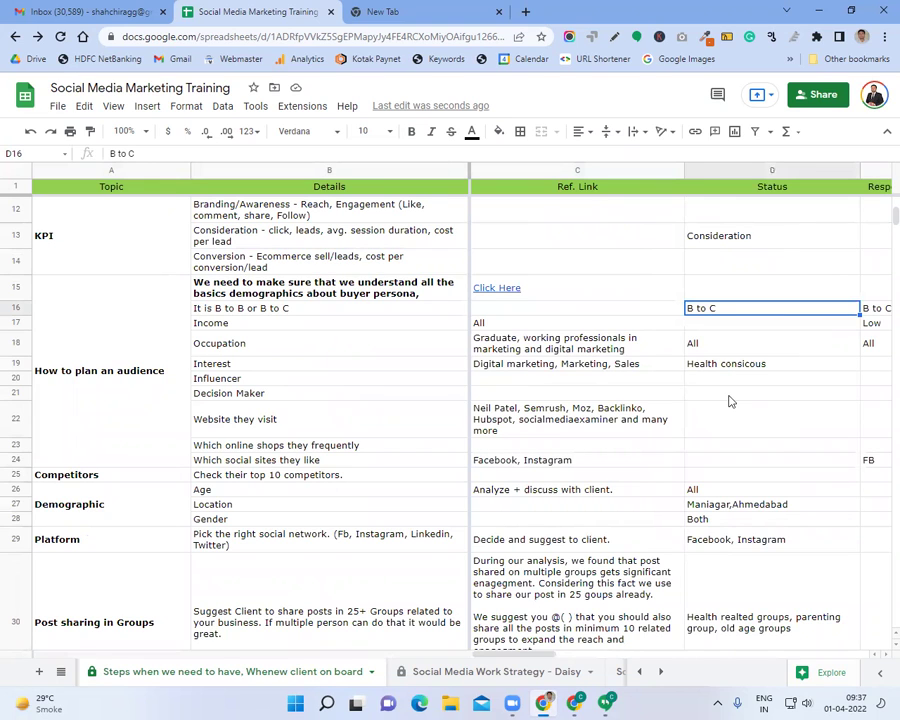
pyautogui.press('Right')
pyautogui.press('Left')
pyautogui.press('Left')
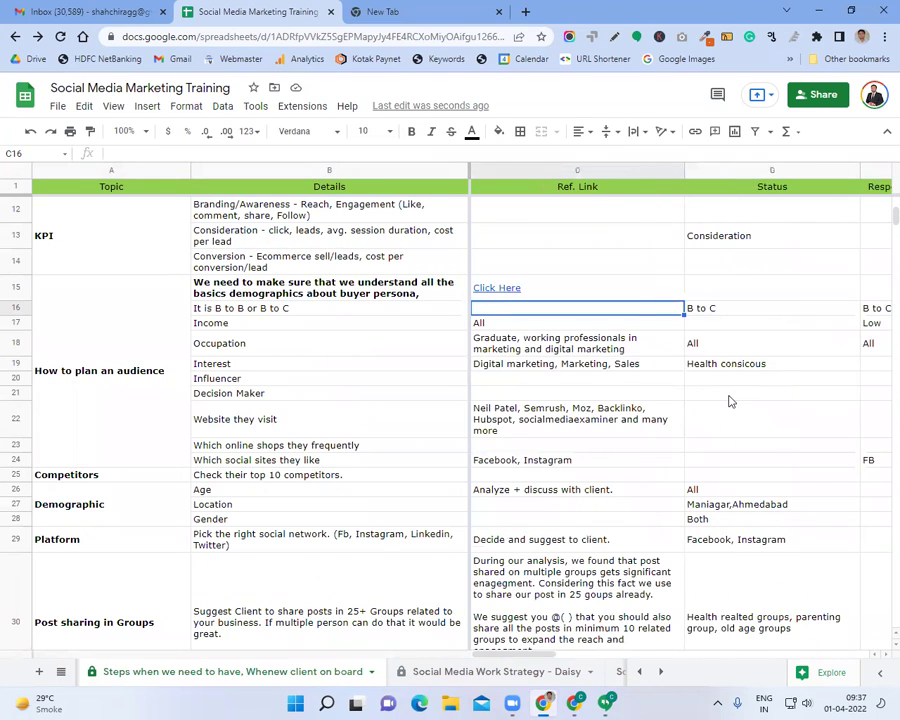
pyautogui.press('Left')
pyautogui.press('Right')
pyautogui.press('Right')
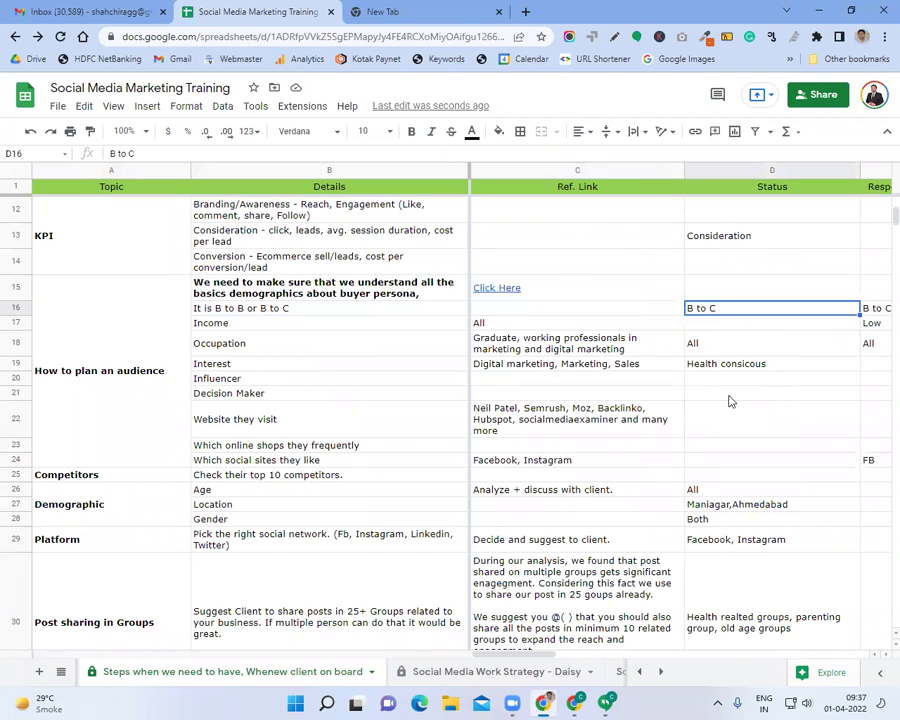
pyautogui.press('Right')
pyautogui.press('Right')
pyautogui.press('Right')
pyautogui.press('Right')
pyautogui.press('Right')
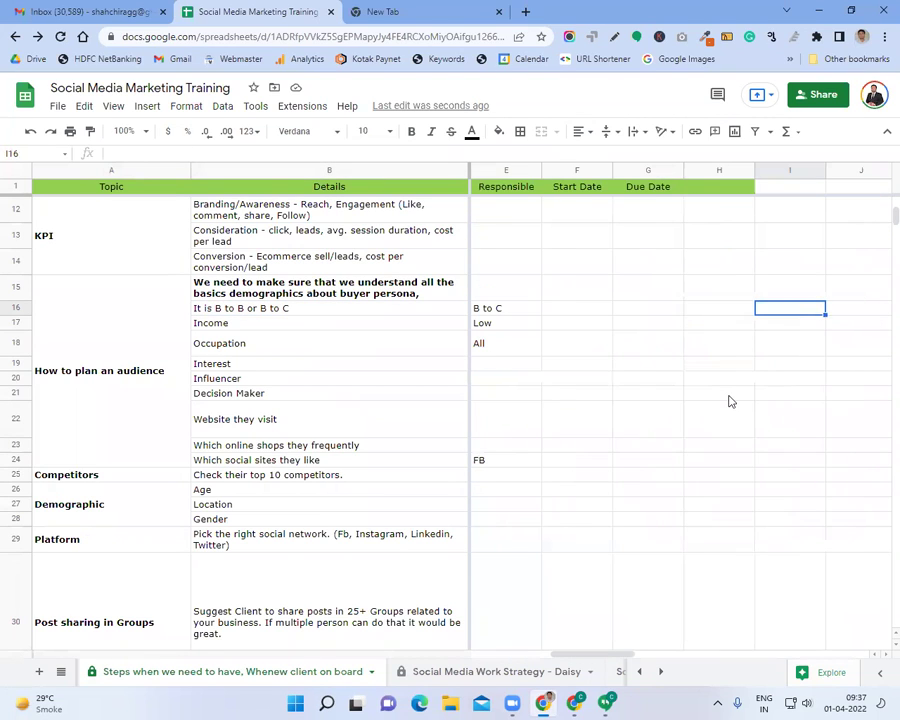
pyautogui.press('Left')
pyautogui.press('Left')
pyautogui.press('Left')
pyautogui.press('Left')
pyautogui.press('Left')
pyautogui.press('Left')
pyautogui.scroll(5, 752, 392)
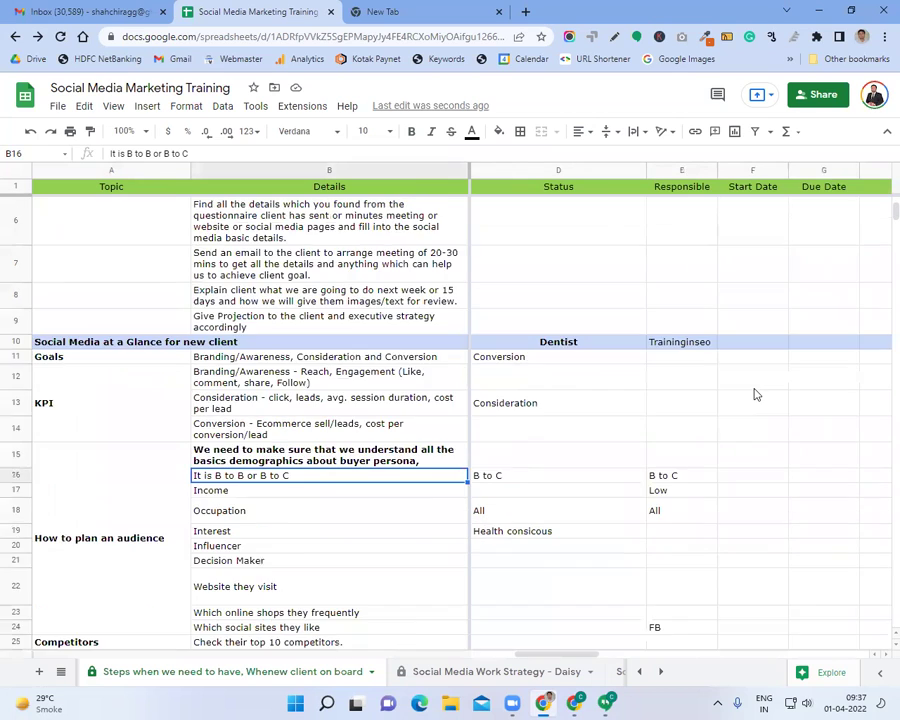
pyautogui.scroll(-5, 754, 393)
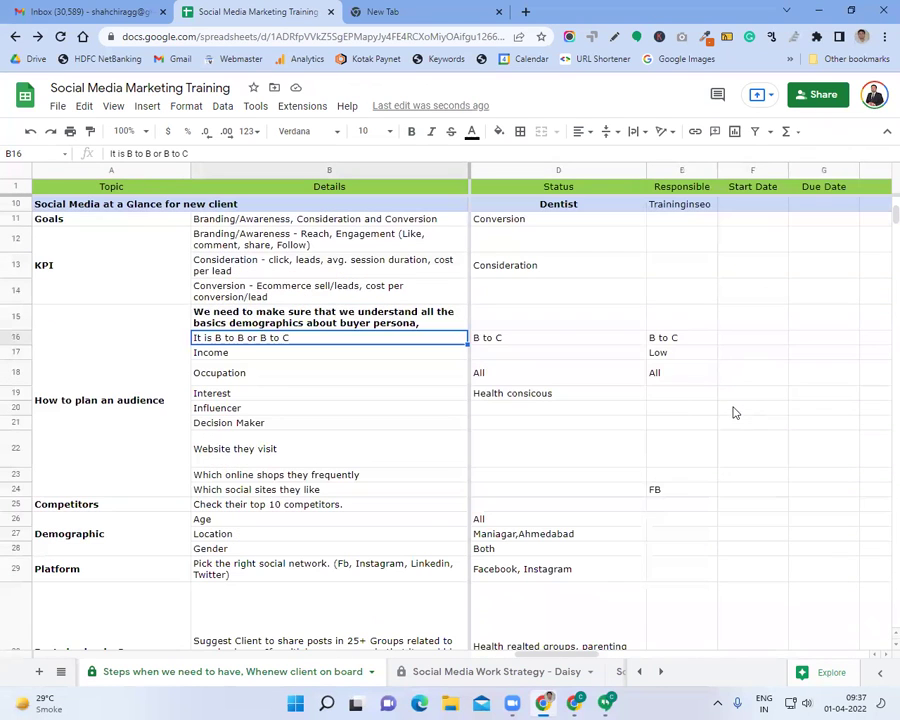
# - Replace the Income entry in the Traininginseo column with "All"
pyautogui.click(667, 340)
pyautogui.press('Right')
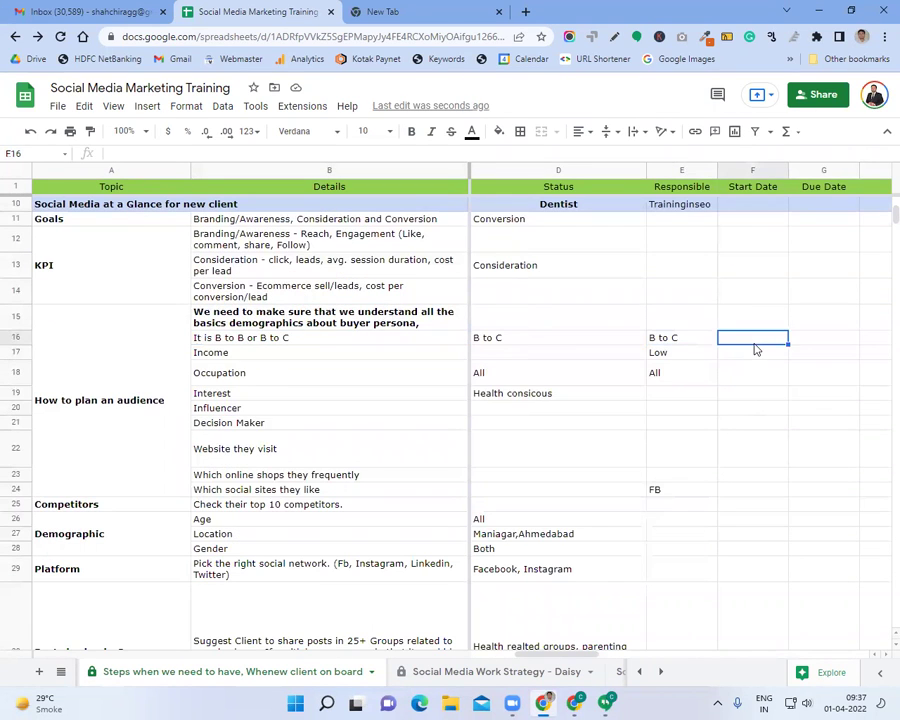
pyautogui.press('Left')
pyautogui.press('Down')
pyautogui.press('Delete')
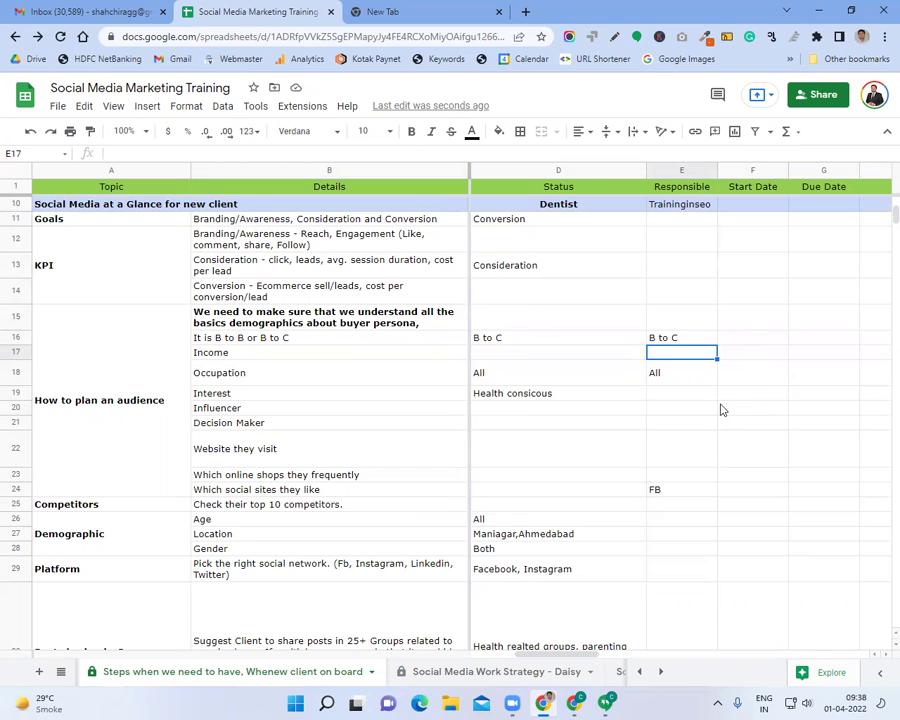
pyautogui.write('All')
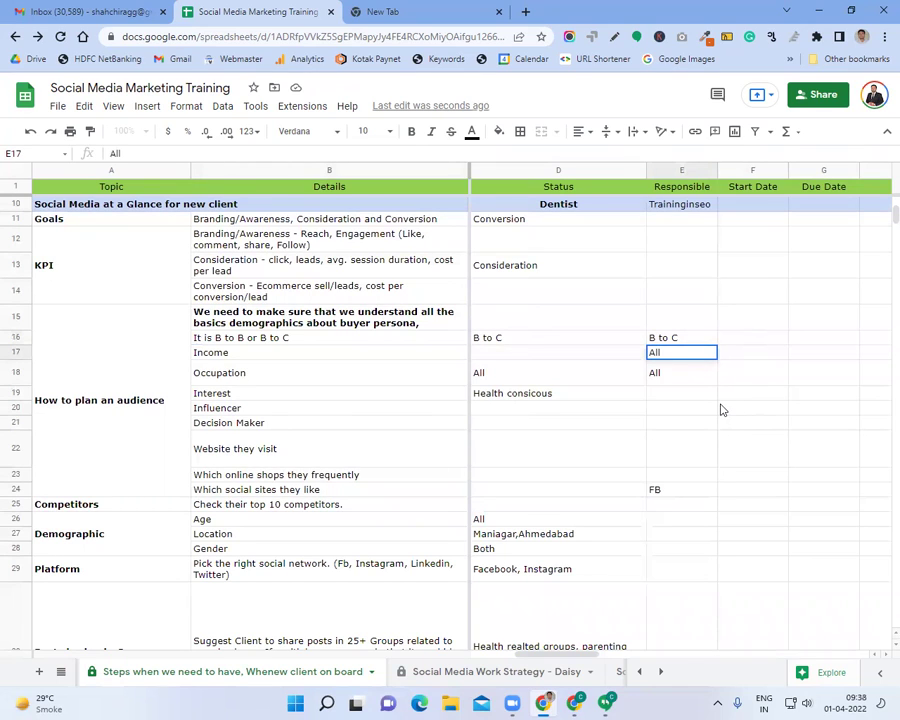
pyautogui.press('Return')
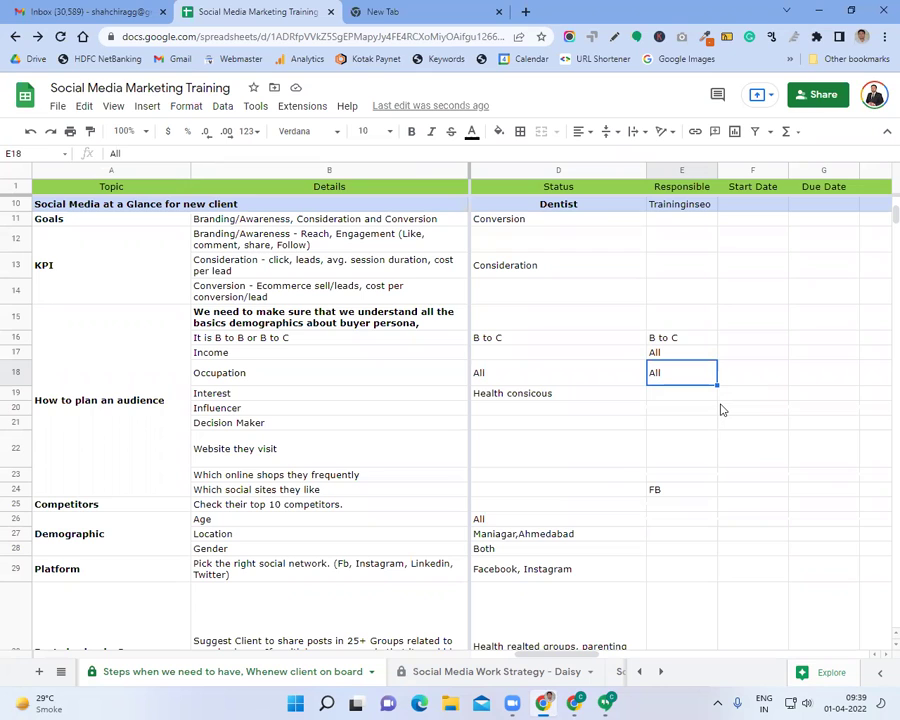
# - Clear the Occupation entry in the Traininginseo column
pyautogui.hotkey('ctrl', 'z')
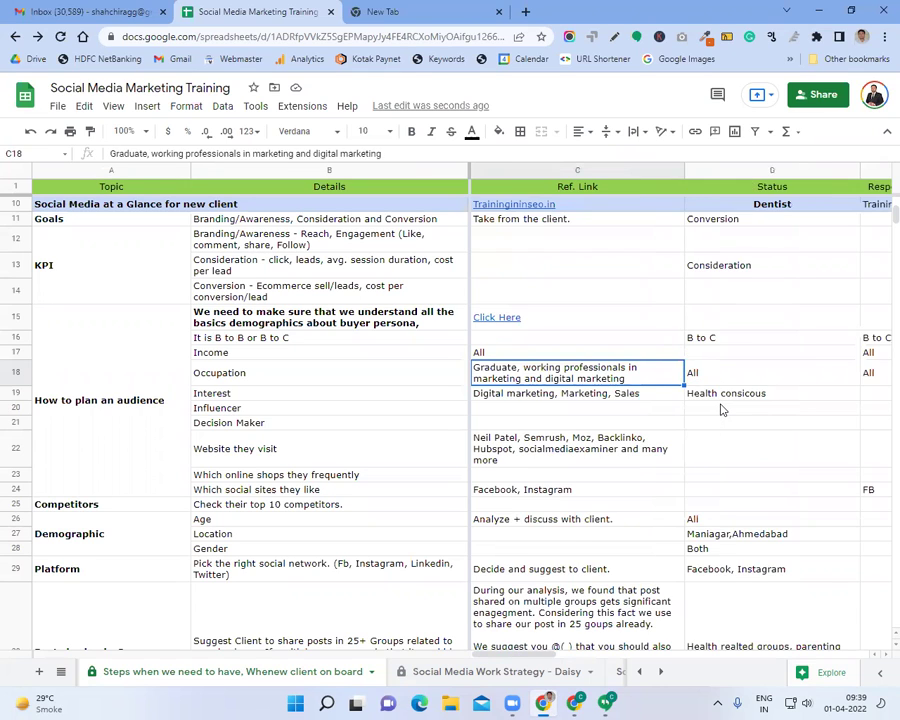
pyautogui.hotkey('ctrl', 'y')
pyautogui.press('Delete')
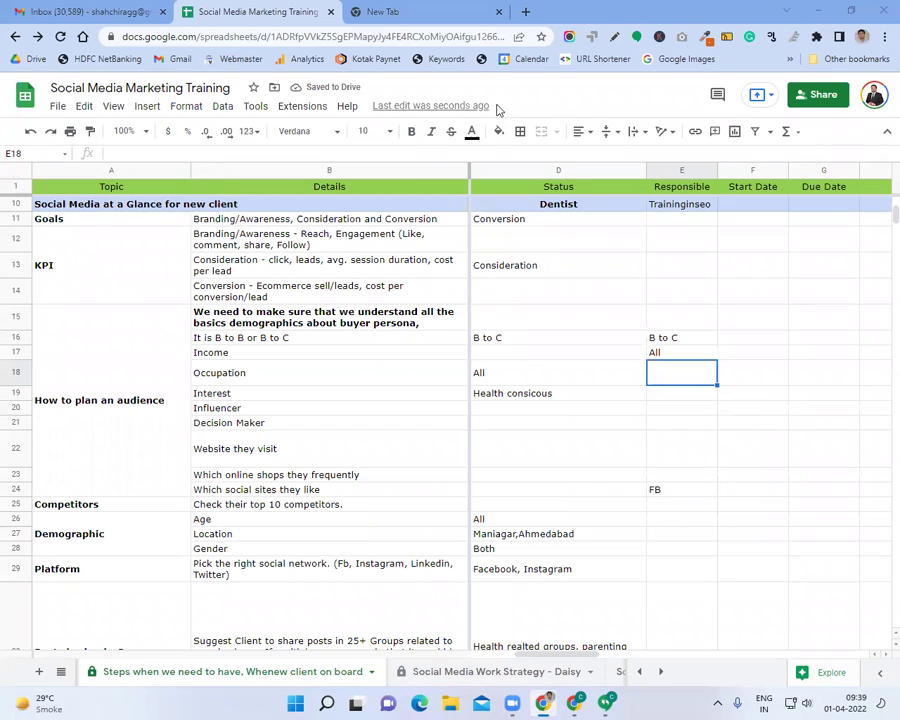
pyautogui.click(620, 376)
pyautogui.click(662, 374)
# - Widen the Traininginseo column slightly and enter "Graduation" as its Occupation
pyautogui.moveTo(717, 170); pyautogui.dragTo(754, 170)
pyautogui.click(723, 203)
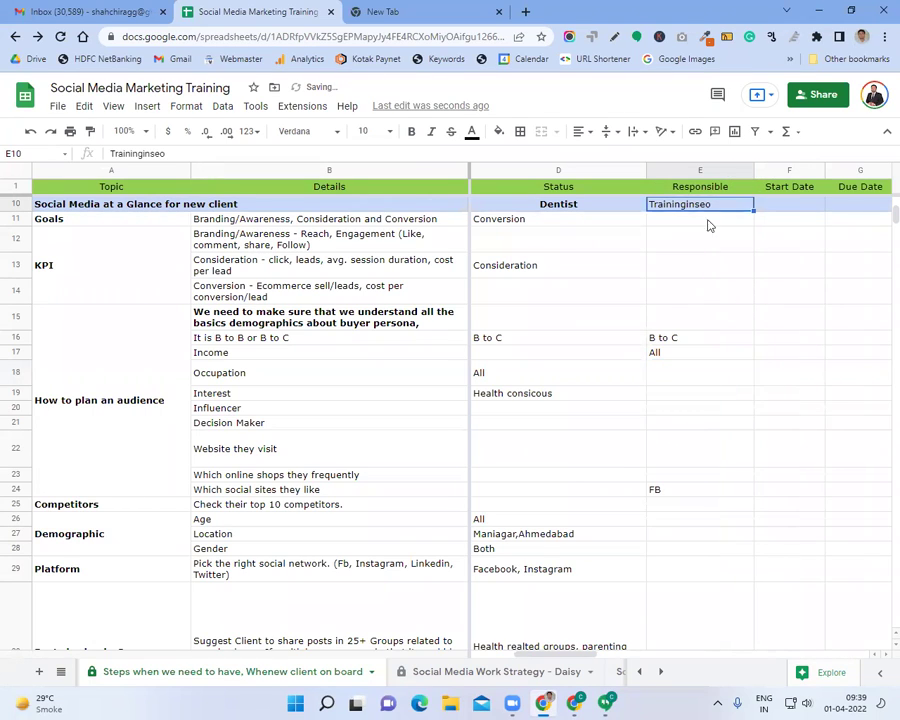
pyautogui.click(683, 376)
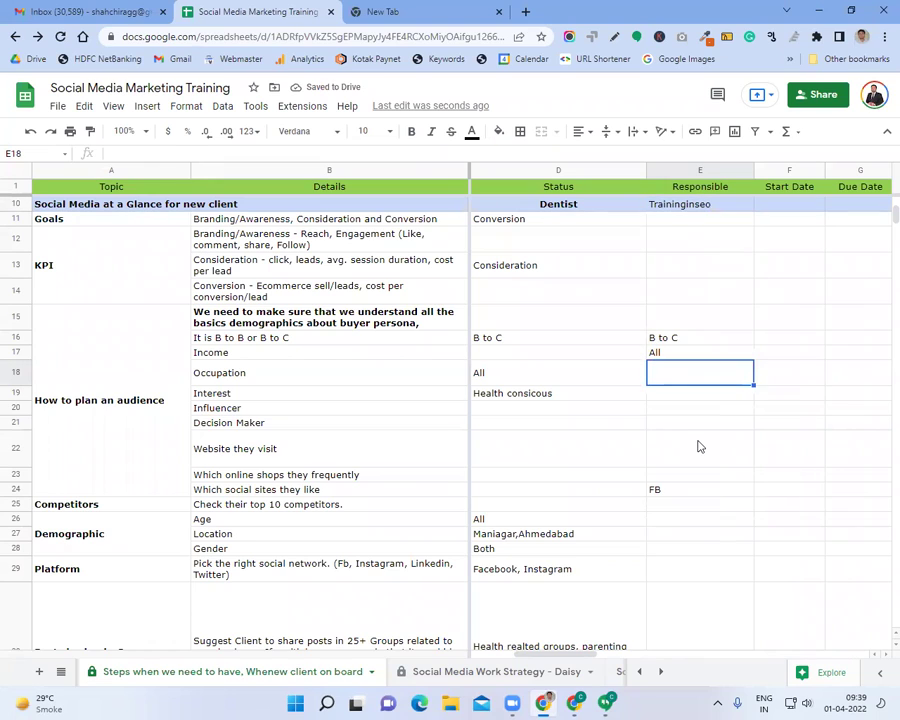
pyautogui.write('Graduation')
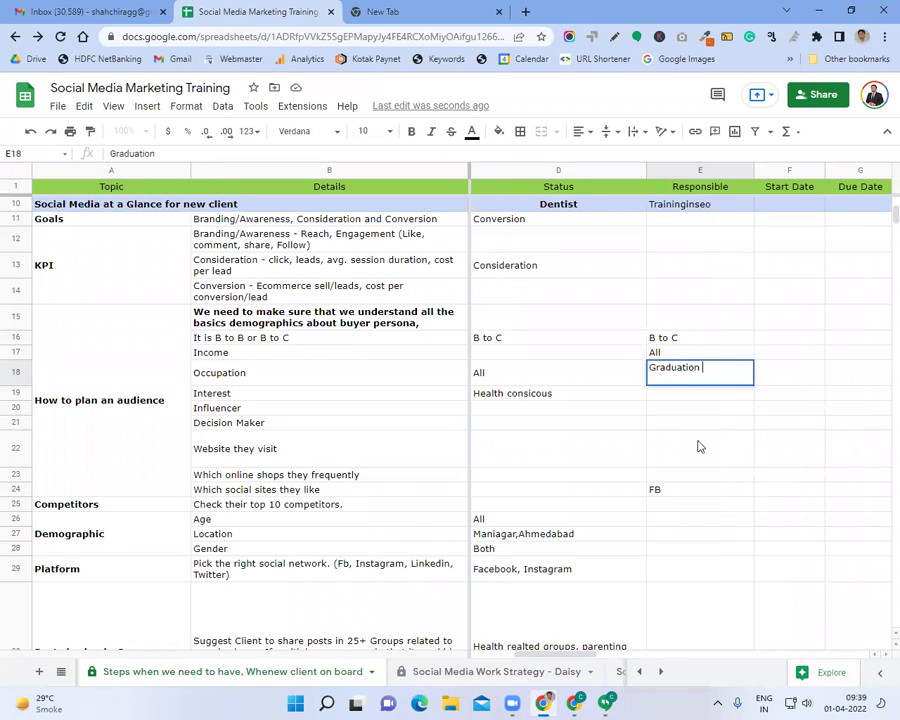
pyautogui.press('Return')
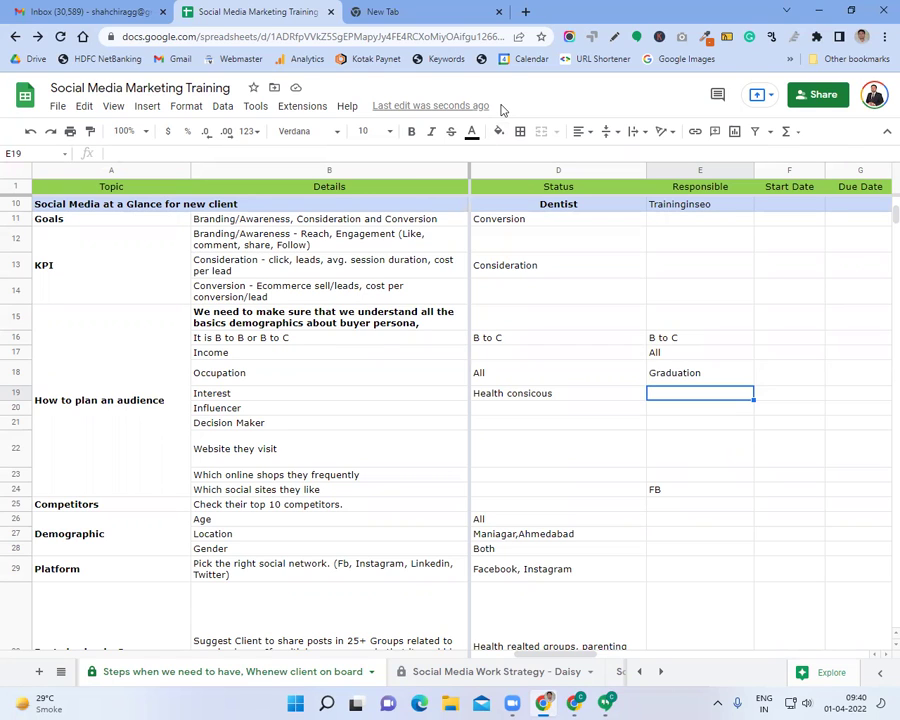
# - Insert a row between Interest and Influencer in the audience plan and label it "Behavior"
pyautogui.click(367, 393)
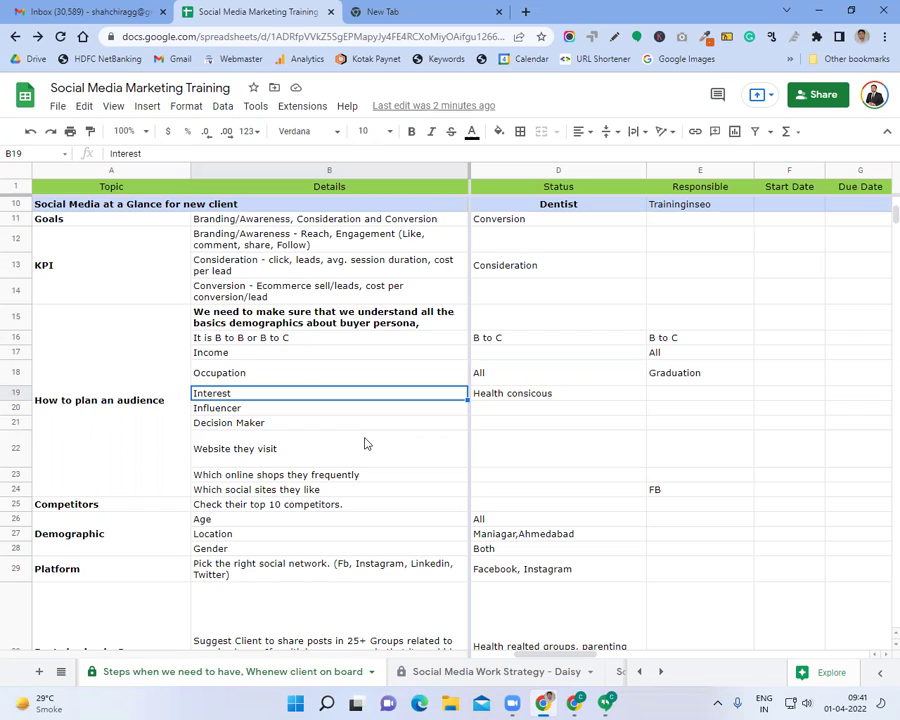
pyautogui.press('Down')
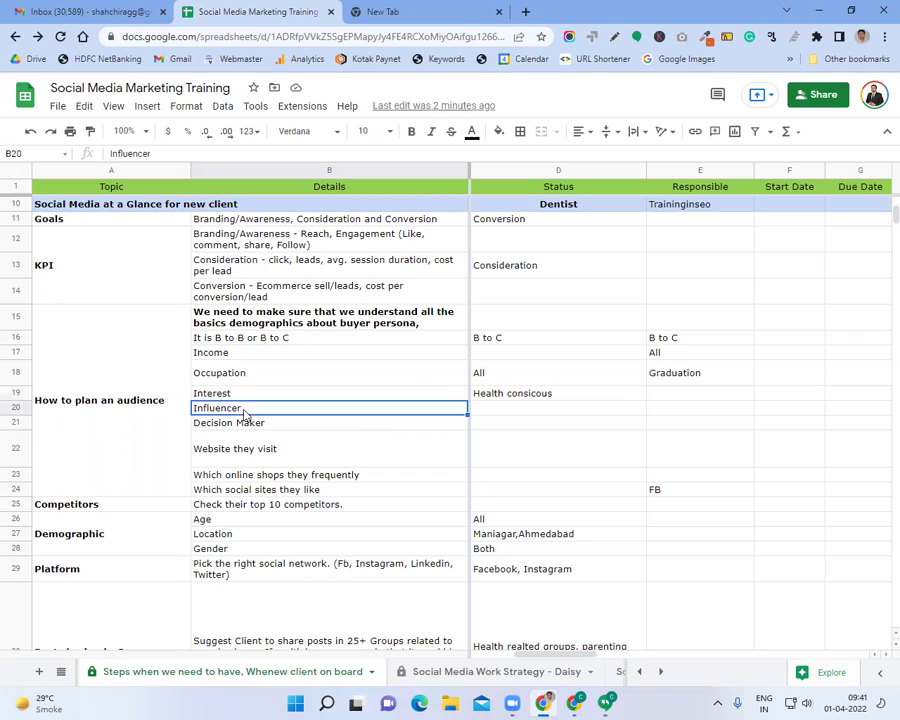
pyautogui.rightClick(12, 410)
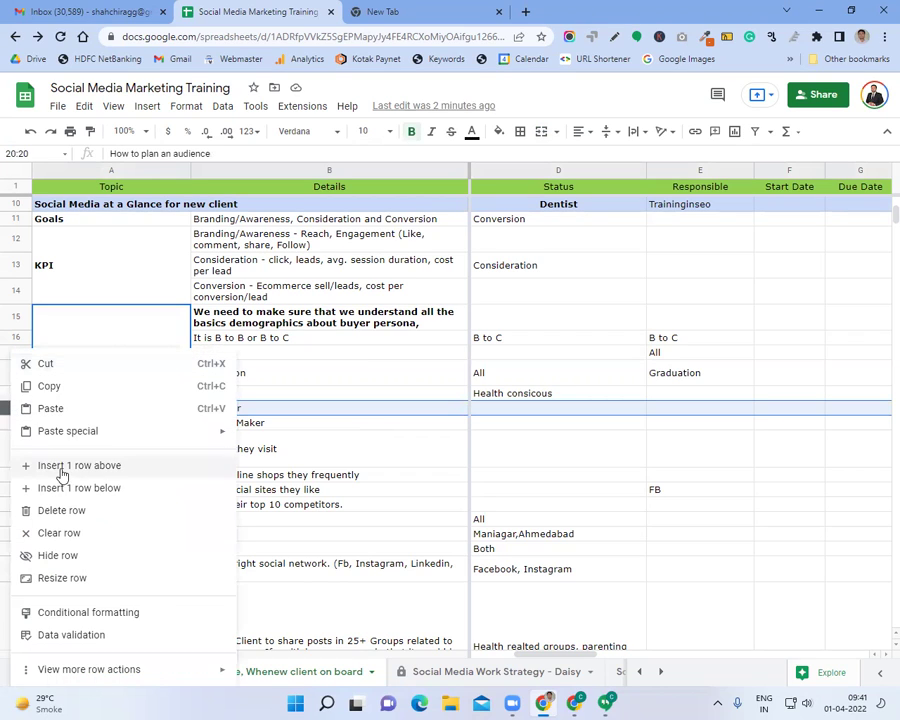
pyautogui.press('Return')
pyautogui.write('Behavior')
pyautogui.click(250, 396)
# - Enter "SEO, digital Marketing, PPC, Social media, Internet marketing" as the Interest in the Traininginseo column
pyautogui.click(651, 398)
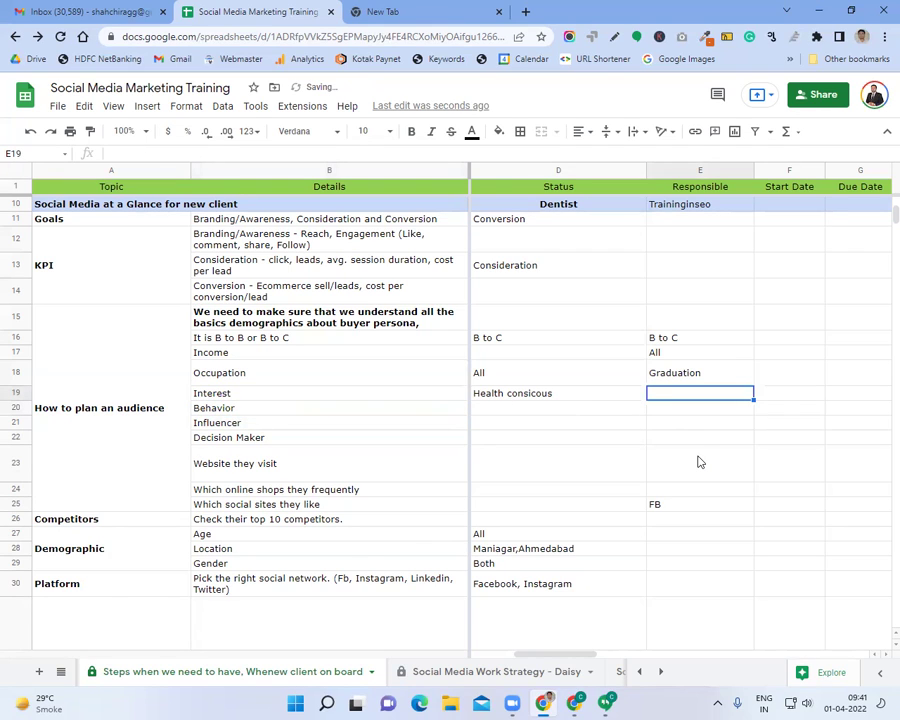
pyautogui.write('S')
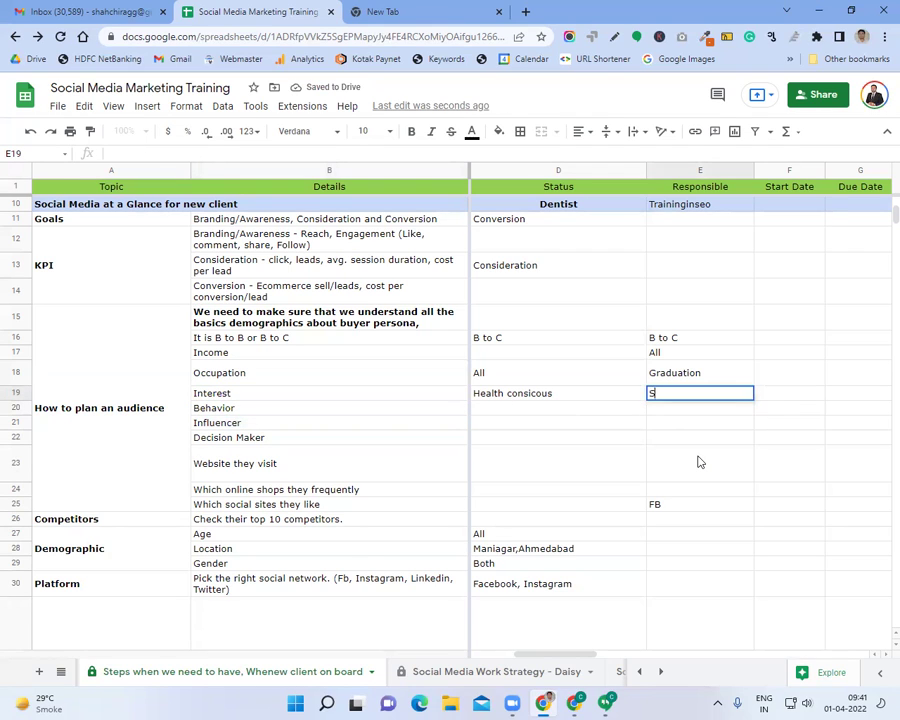
pyautogui.write('EO, digit')
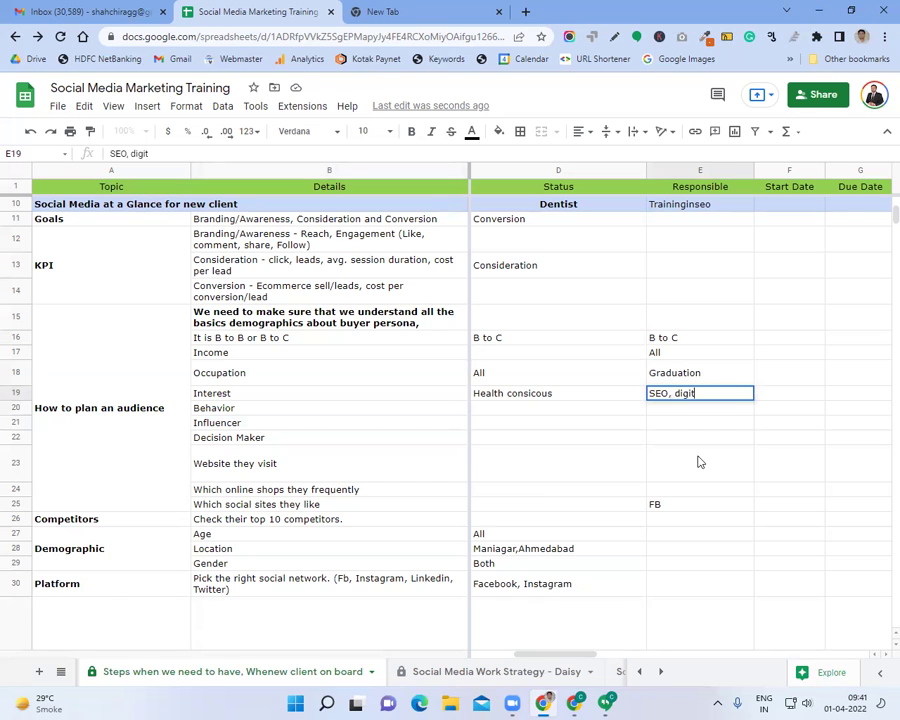
pyautogui.write('al Marketing, PP')
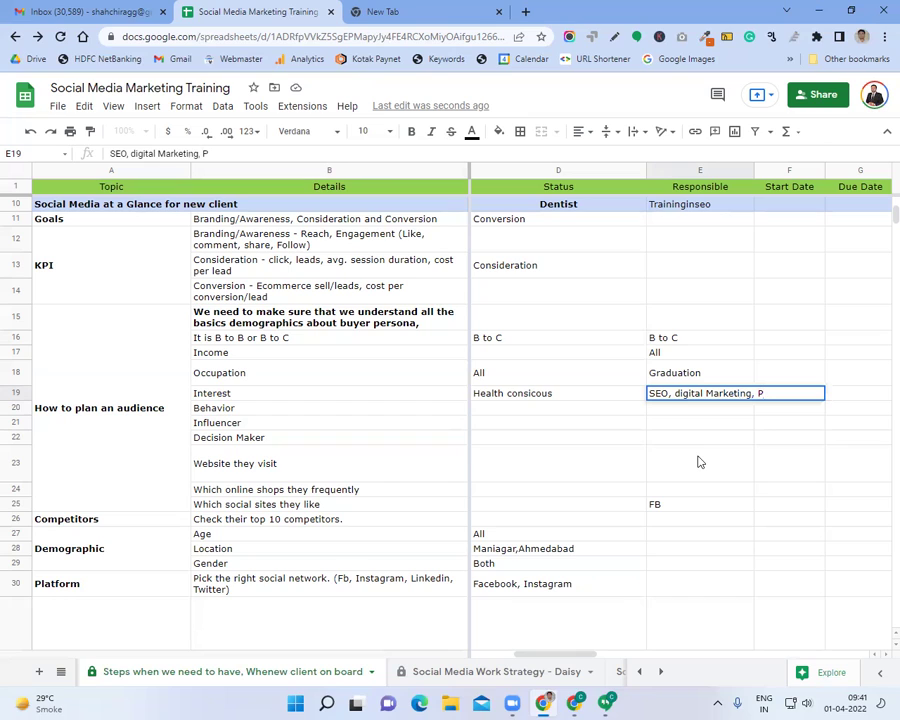
pyautogui.write('PC, Social media,')
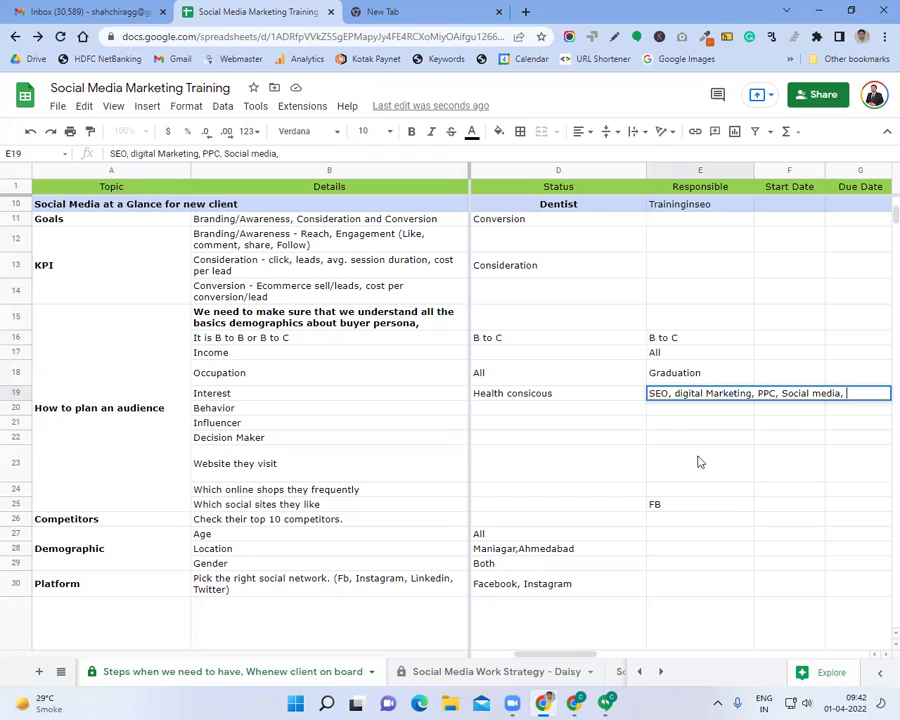
pyautogui.write('Internet marketing')
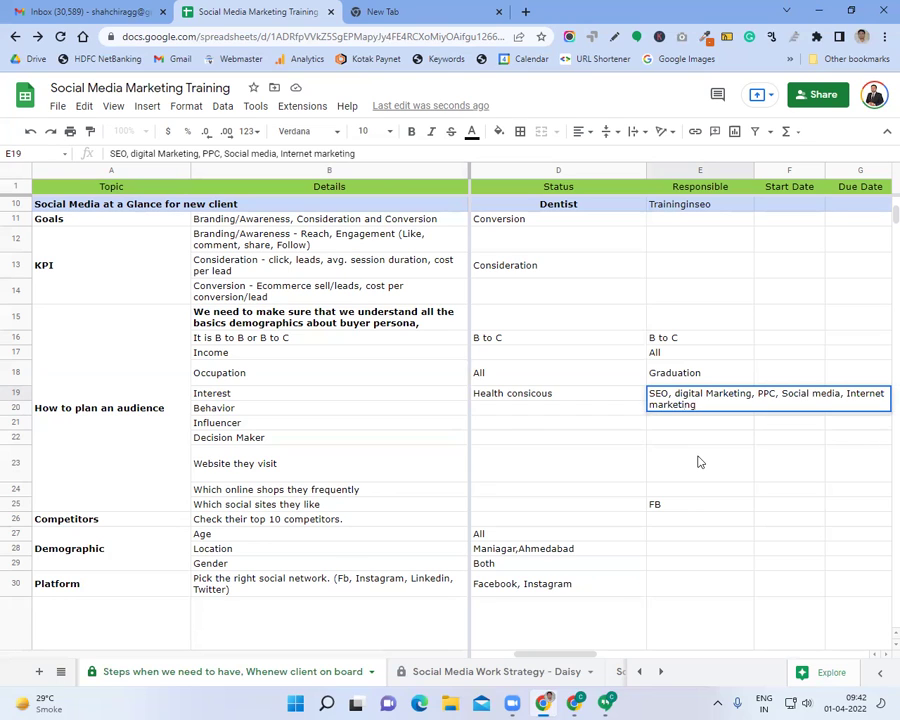
pyautogui.press('Return')
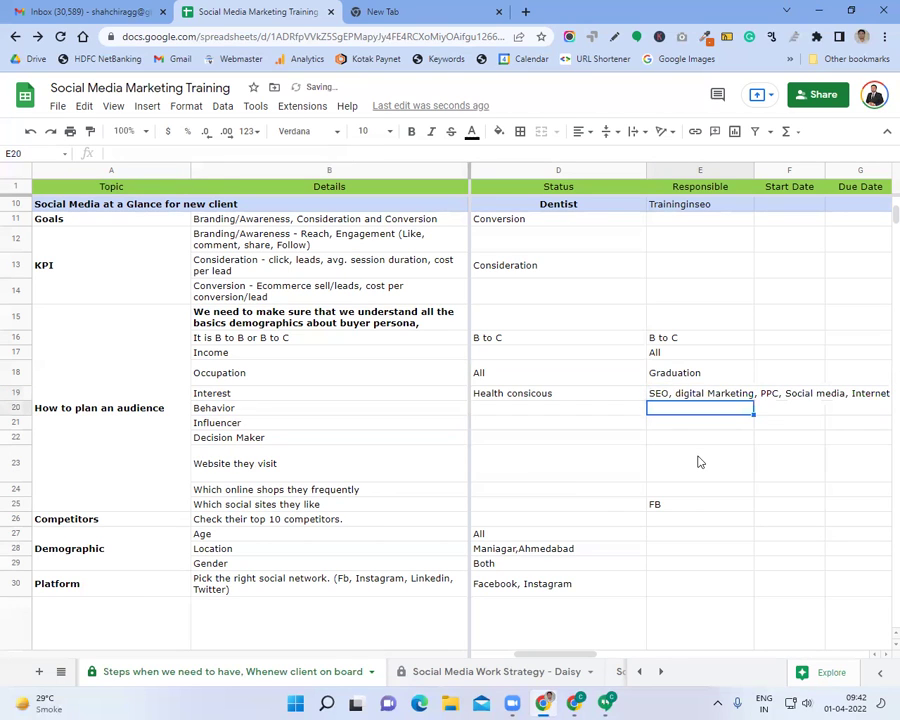
# - Wrap the text of the Traininginseo column's Interest entry within its cell
pyautogui.click(684, 392)
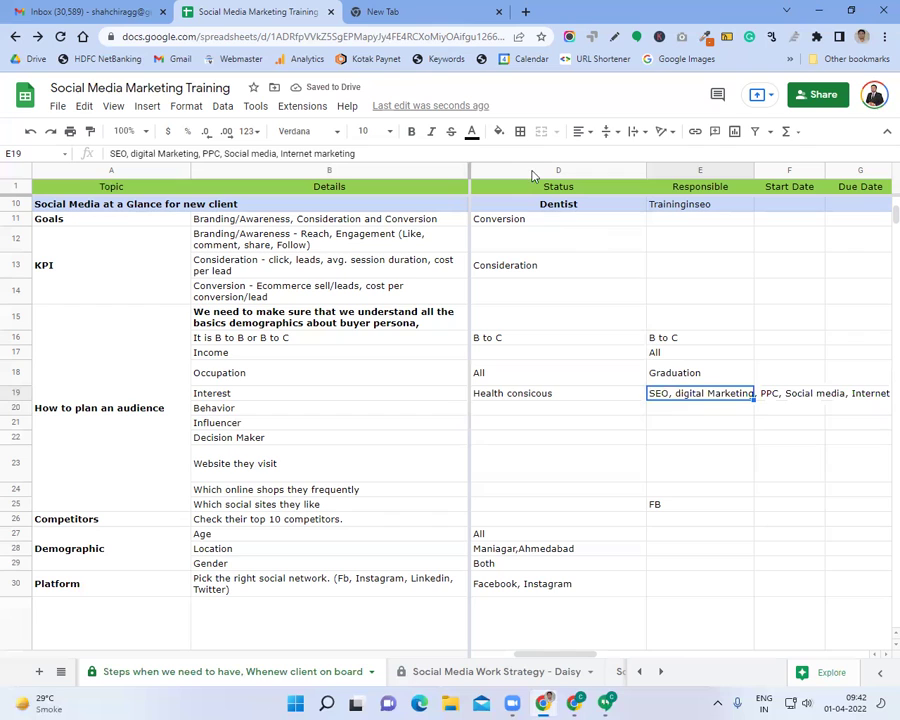
pyautogui.click(630, 132)
pyautogui.click(648, 152)
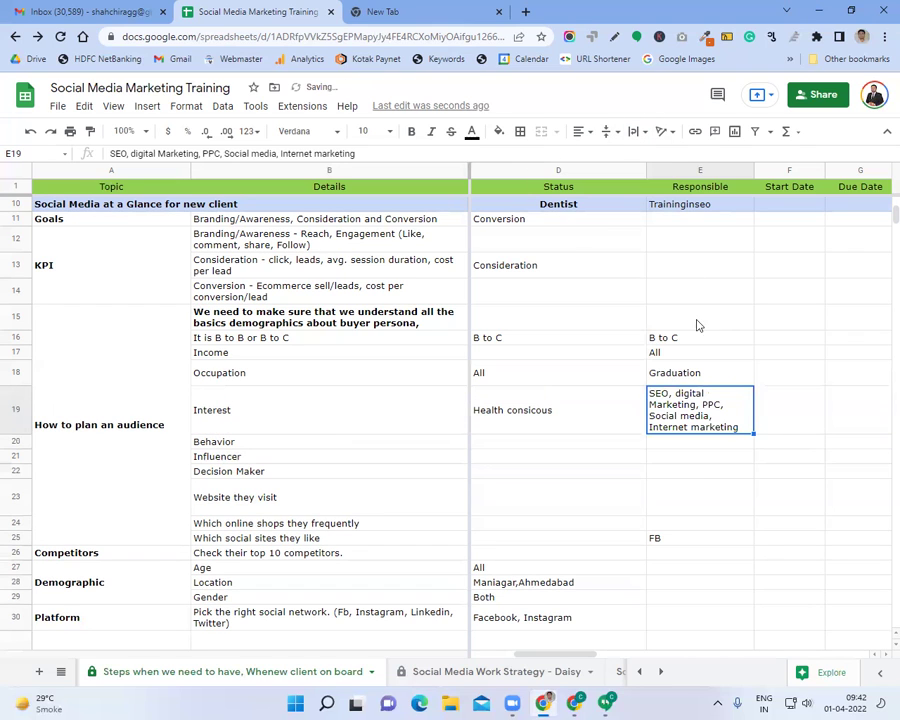
pyautogui.click(693, 440)
pyautogui.click(692, 424)
pyautogui.press('Return')
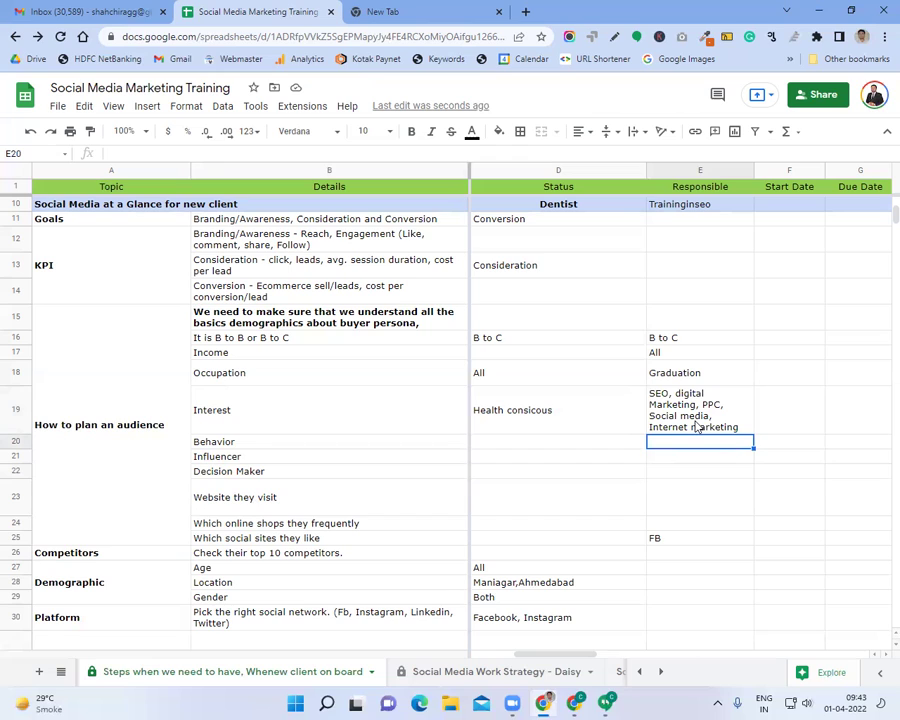
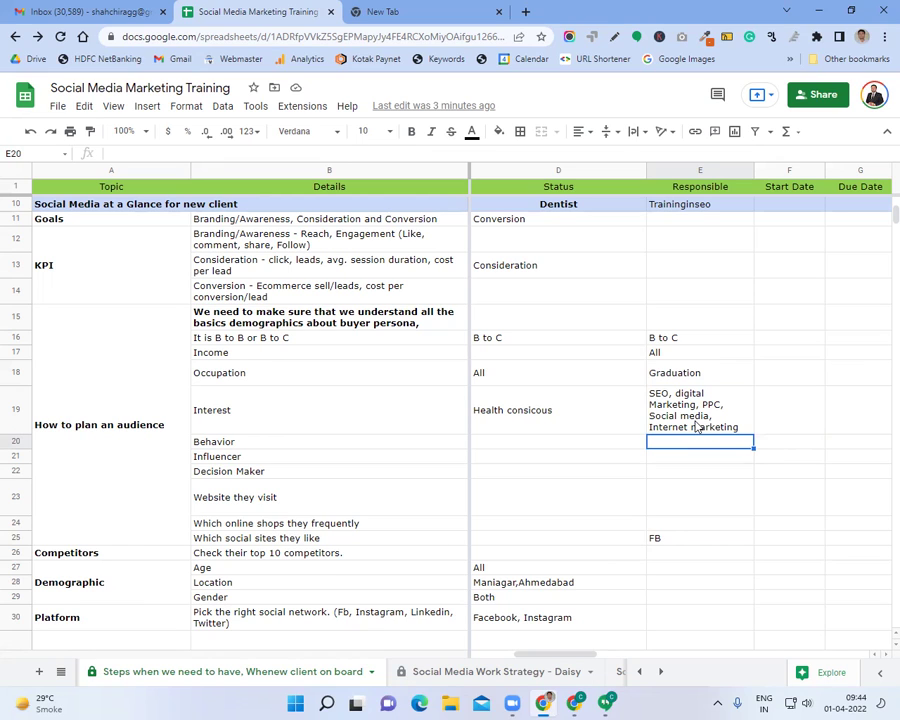
# - Enter "Looking for job", "Business growth", "Looking for increment" and "Looking for job change" on separate lines as the Traininginseo Behavior
pyautogui.write('Job')
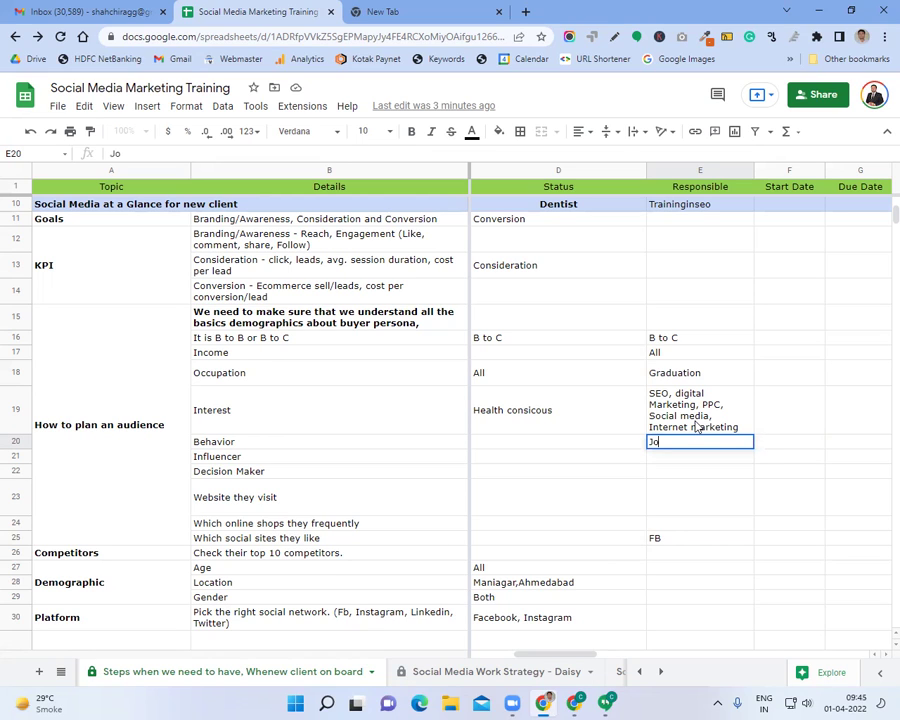
pyautogui.press('BackSpace')
pyautogui.press('BackSpace')
pyautogui.press('BackSpace')
pyautogui.write('Looking for J')
pyautogui.press('BackSpace')
pyautogui.write('job')
pyautogui.hotkey('alt', 'Return')
pyautogui.write('Business ')
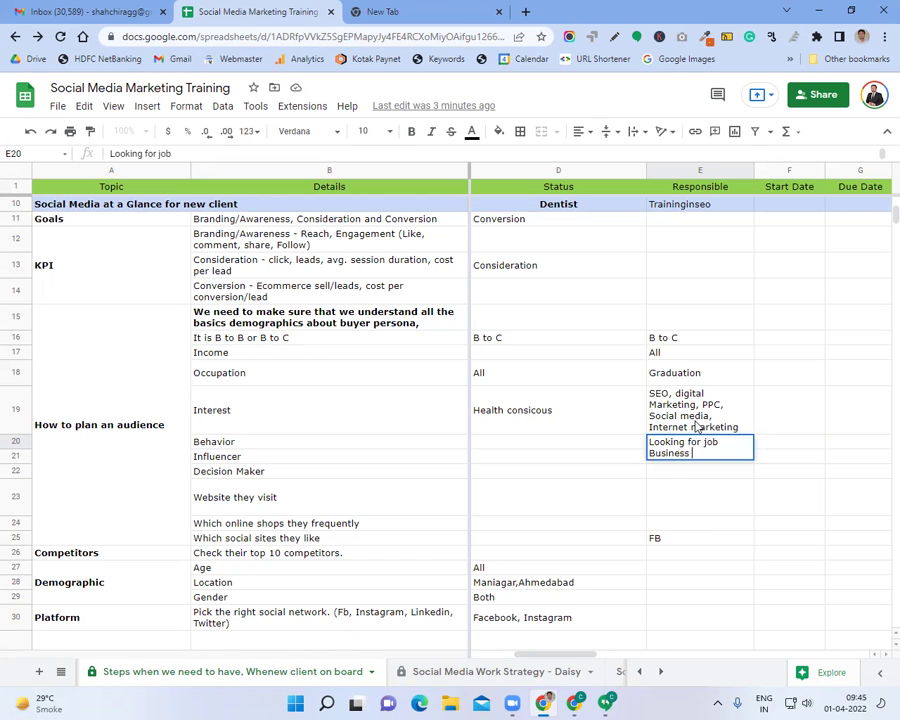
pyautogui.write('growth')
pyautogui.hotkey('alt', 'Return')
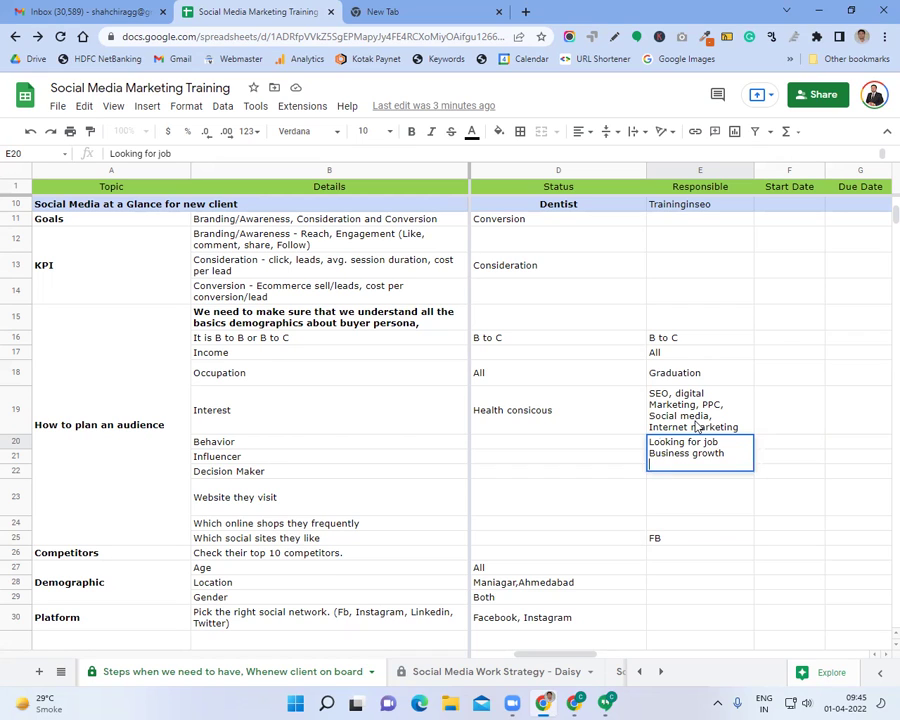
pyautogui.write('Looking for increment')
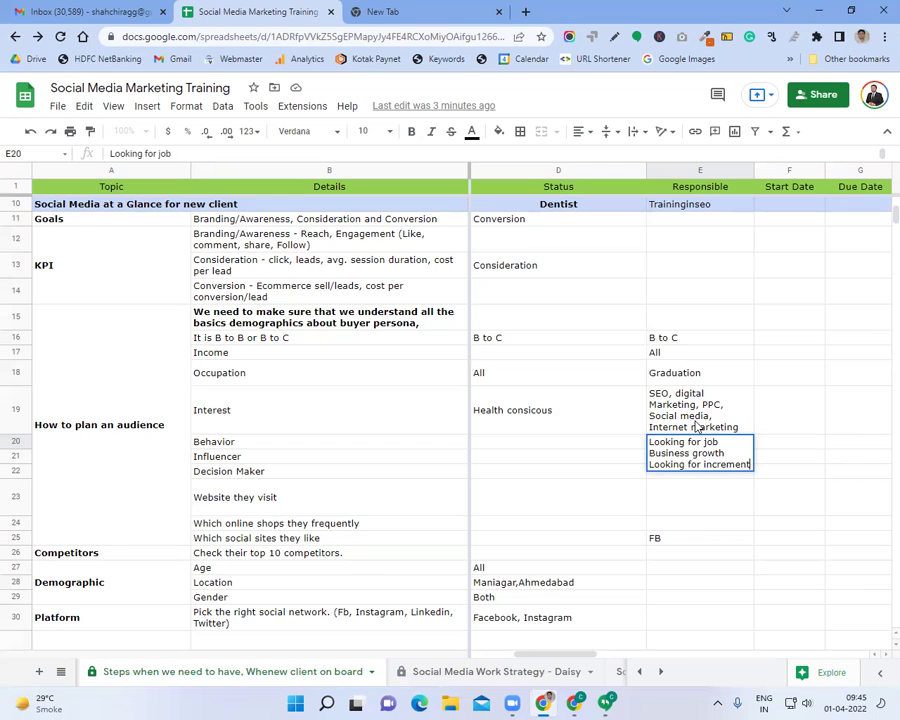
pyautogui.hotkey('alt', 'Return')
pyautogui.write('Looking for job change')
pyautogui.press('Return')
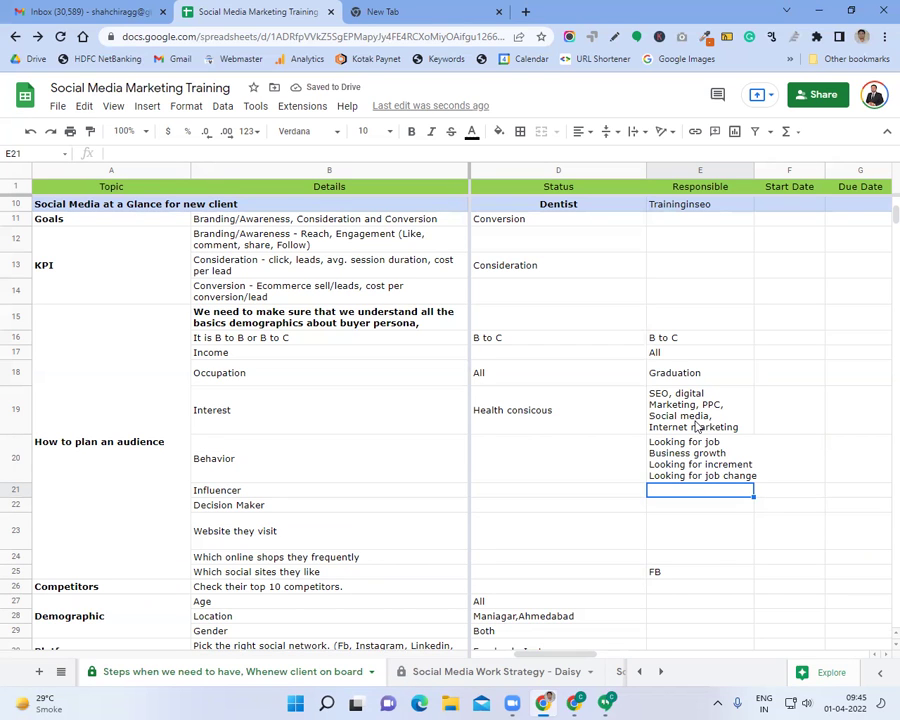
# - Look over the business types in the Exercise list, ending on Technology
pyautogui.scroll(-5, 430, 408)
pyautogui.moveTo(290, 466); pyautogui.dragTo(273, 615)
pyautogui.click(267, 532)
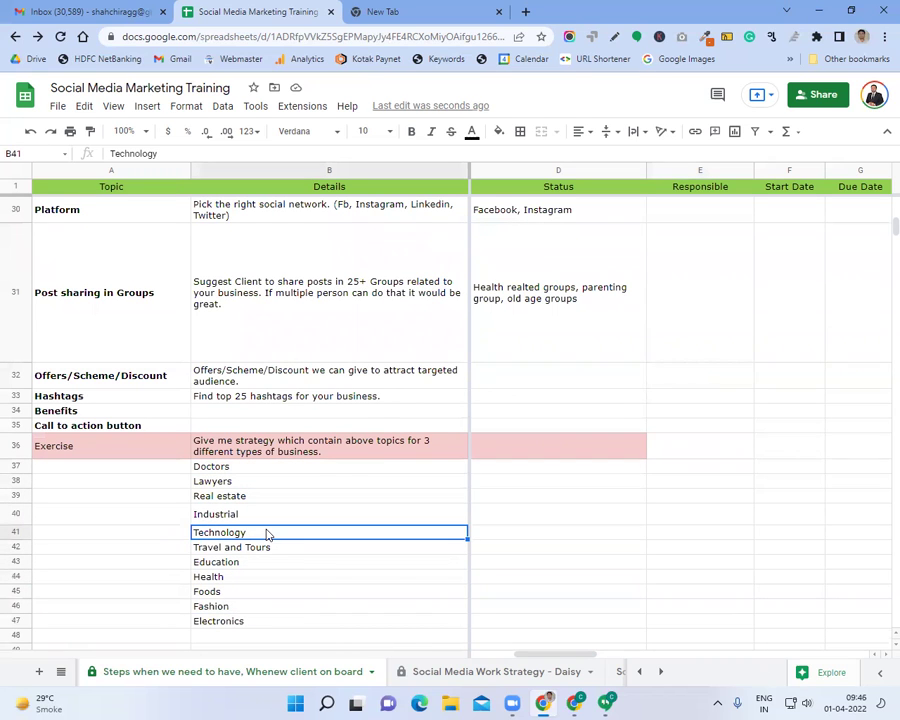
# - Compare the Occupation, Interest and Behavior entries in the Traininginseo column
pyautogui.scroll(5, 321, 447)
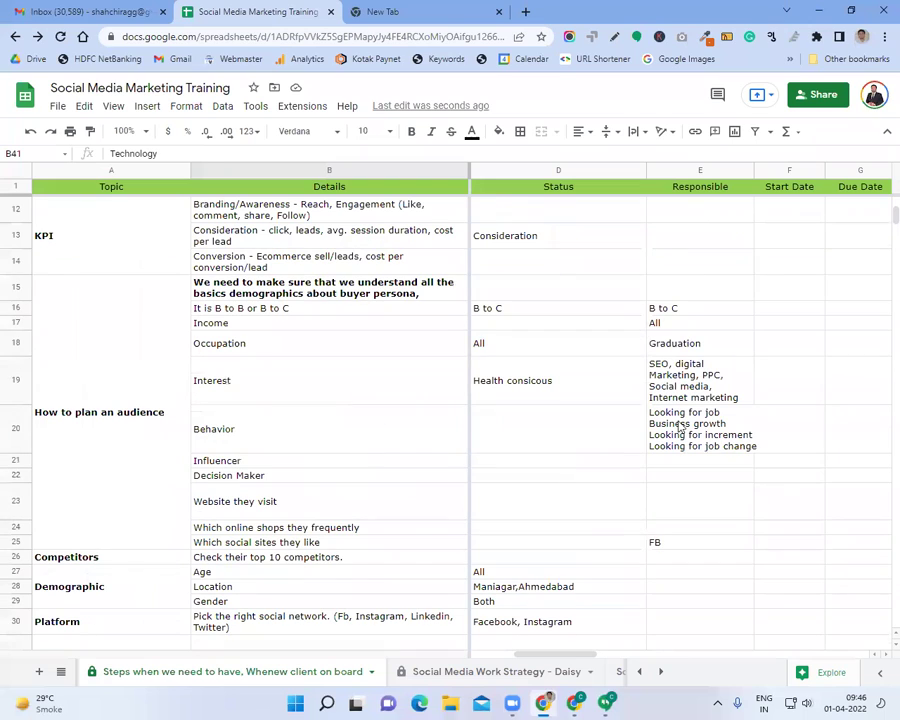
pyautogui.click(700, 345)
pyautogui.click(670, 440)
pyautogui.click(666, 391)
pyautogui.click(668, 420)
pyautogui.click(678, 390)
pyautogui.click(672, 343)
pyautogui.click(667, 398)
pyautogui.click(670, 430)
pyautogui.click(666, 398)
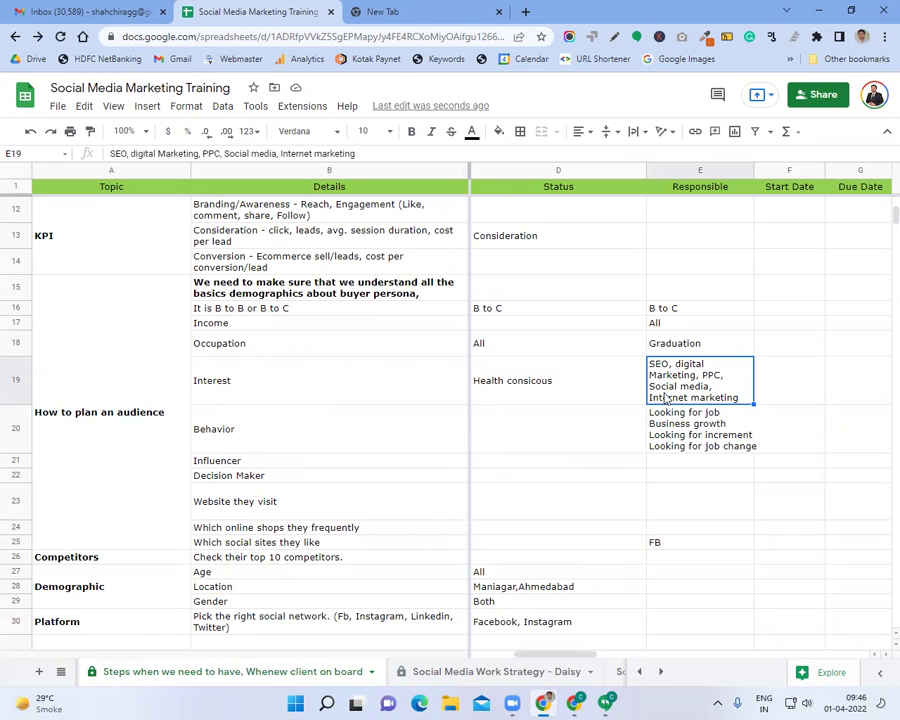
pyautogui.click(712, 445)
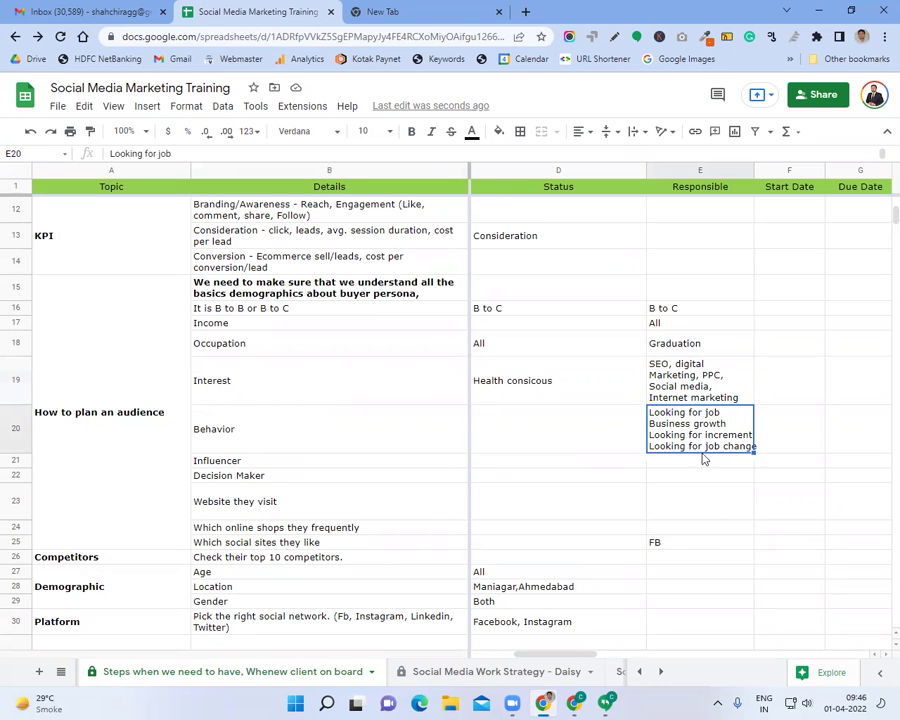
# - Examine the Influencer and Decision Maker rows of the Traininginseo column
pyautogui.click(265, 462)
pyautogui.click(673, 464)
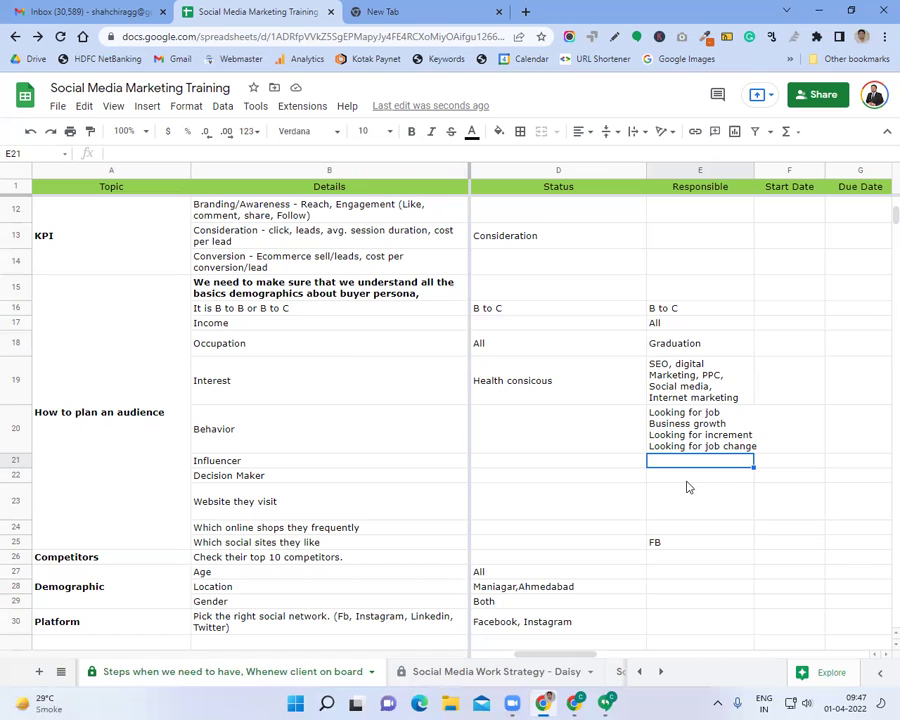
pyautogui.click(686, 480)
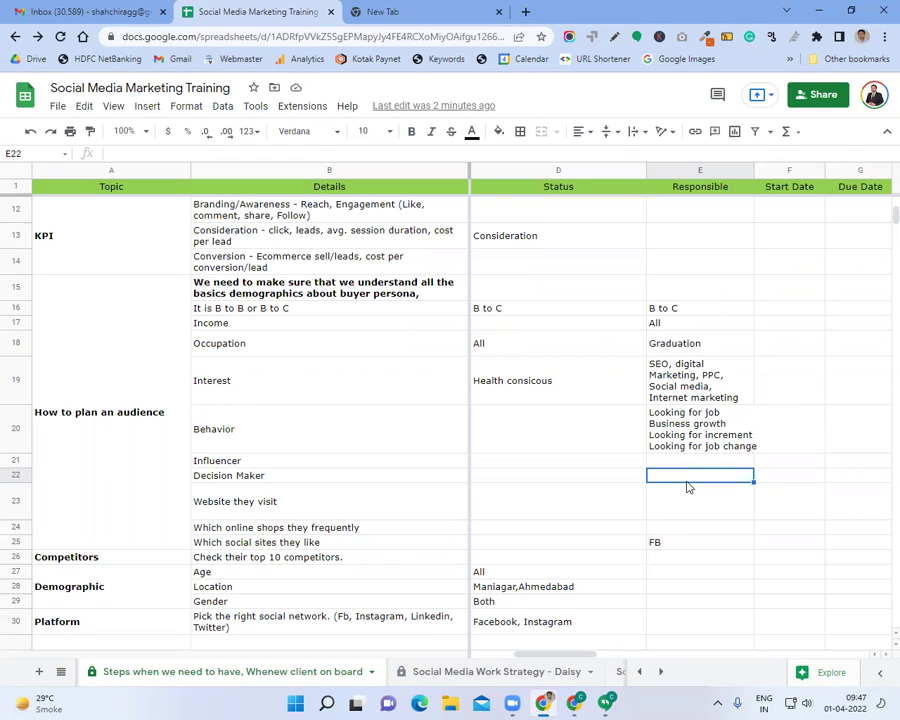
pyautogui.press('Up')
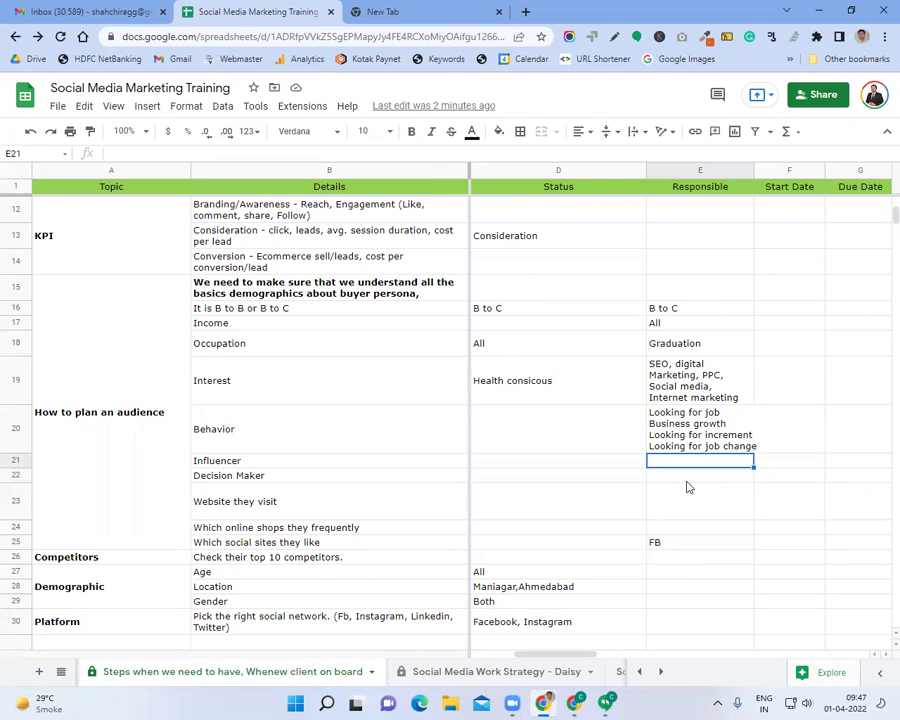
pyautogui.write('The pers')
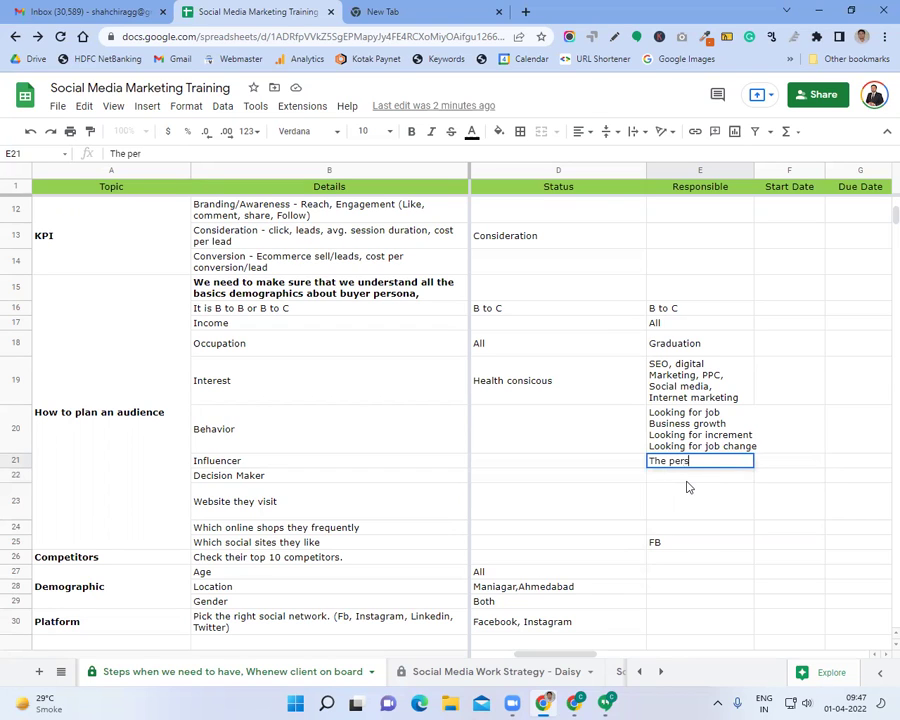
pyautogui.write('on who Iwould l')
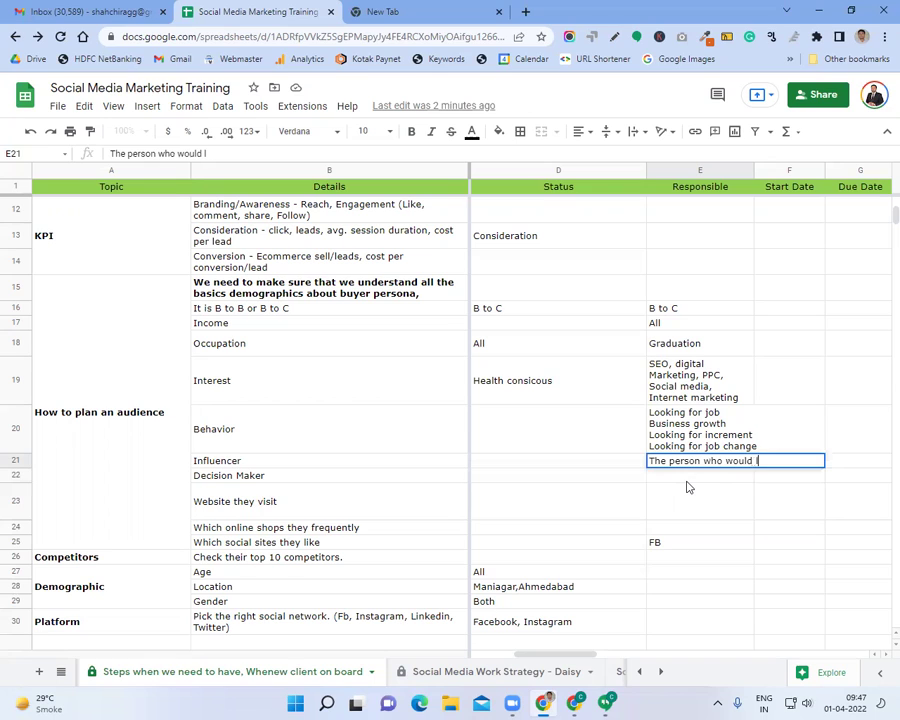
pyautogui.write('ike to learn')
pyautogui.hotkey('ctrl', 'a')
pyautogui.press('BackSpace')
# - Enter "Student" and "Working professionals" on separate lines as the Influencer in the Traininginseo column
pyautogui.write('Student')
pyautogui.hotkey('alt', 'Return')
pyautogui.write('Wor')
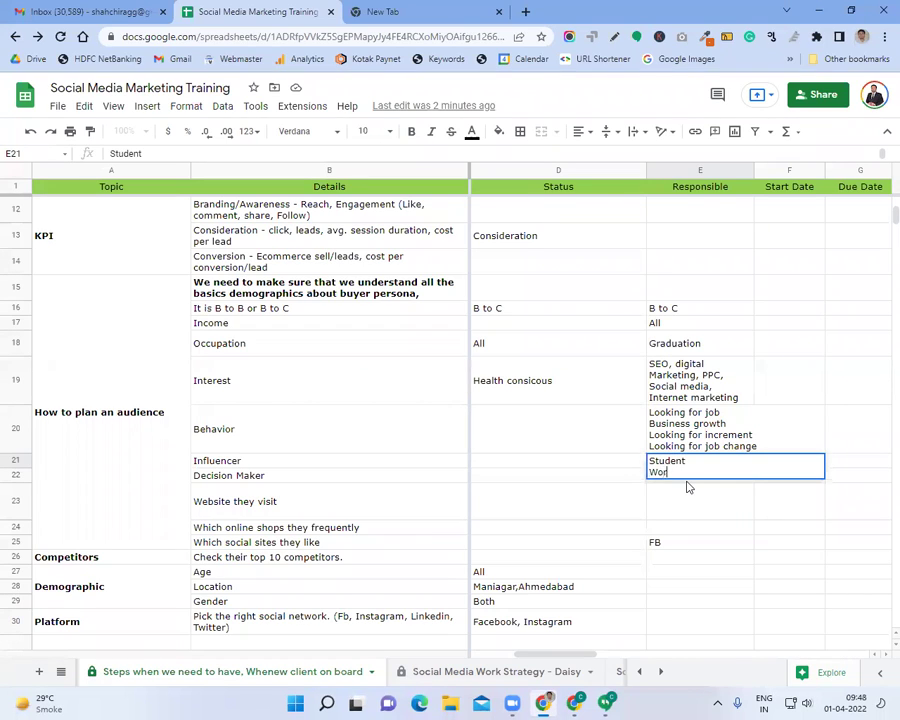
pyautogui.write('king professionals')
pyautogui.press('Return')
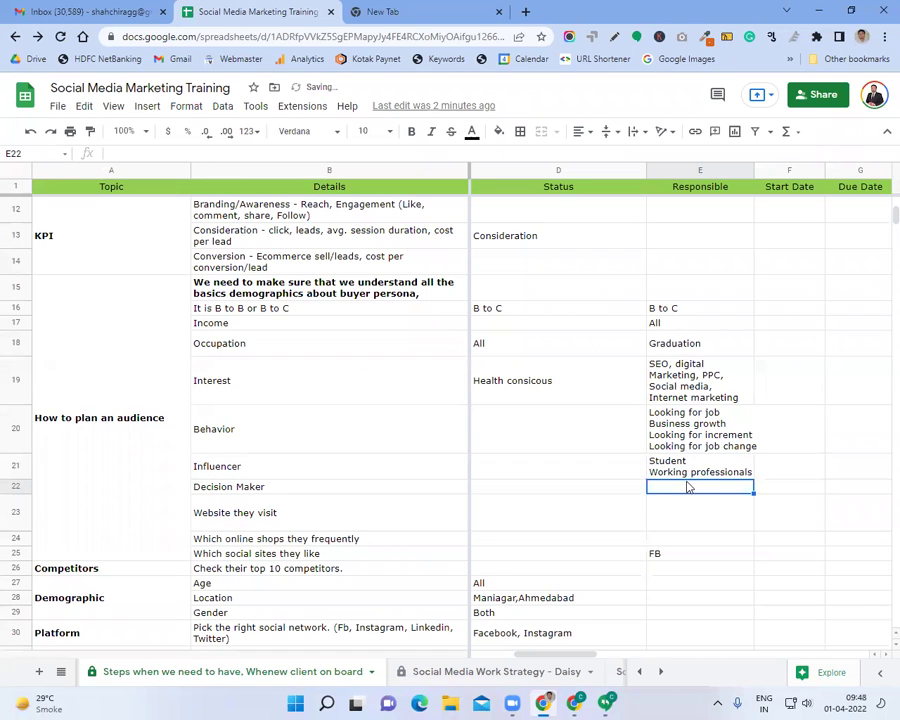
# - Enter "Student - Parents" and "Working professional - Self" on separate lines as the Decision Maker in the Traininginseo column
pyautogui.write('S')
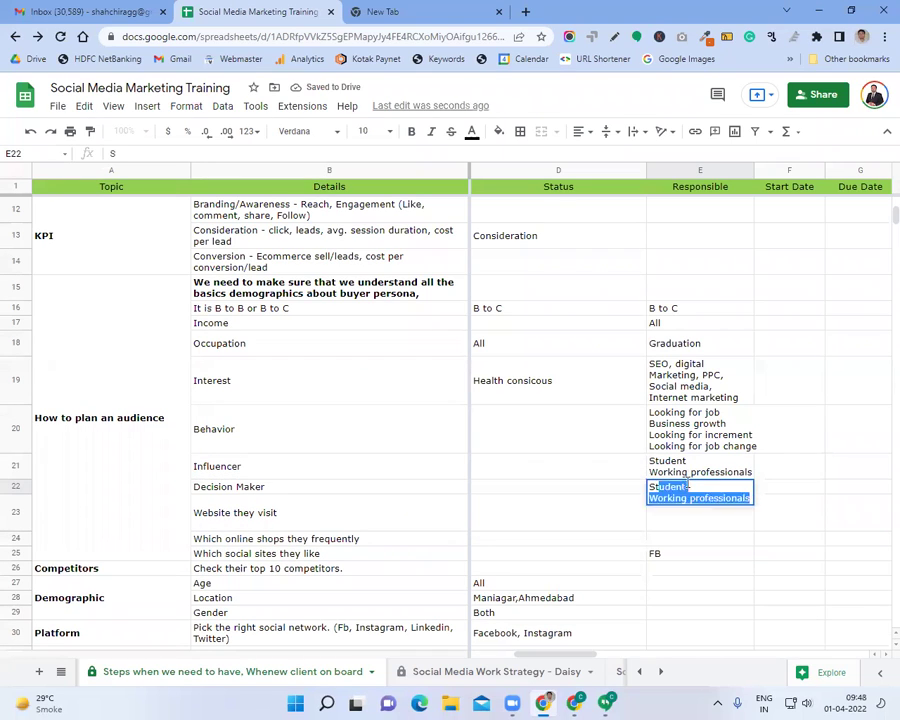
pyautogui.write('tudent -')
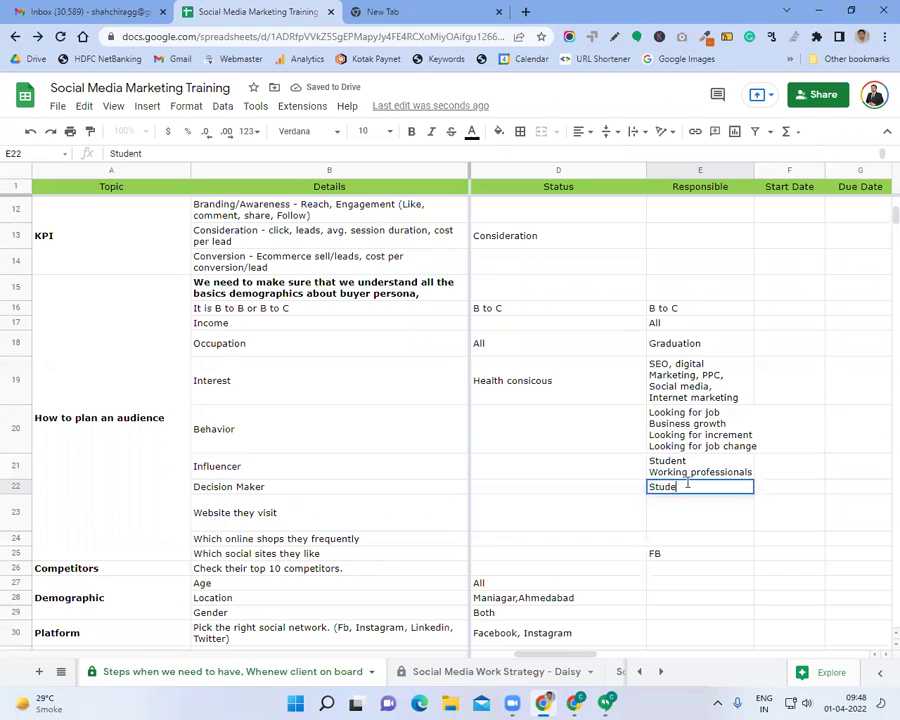
pyautogui.write(' Parents')
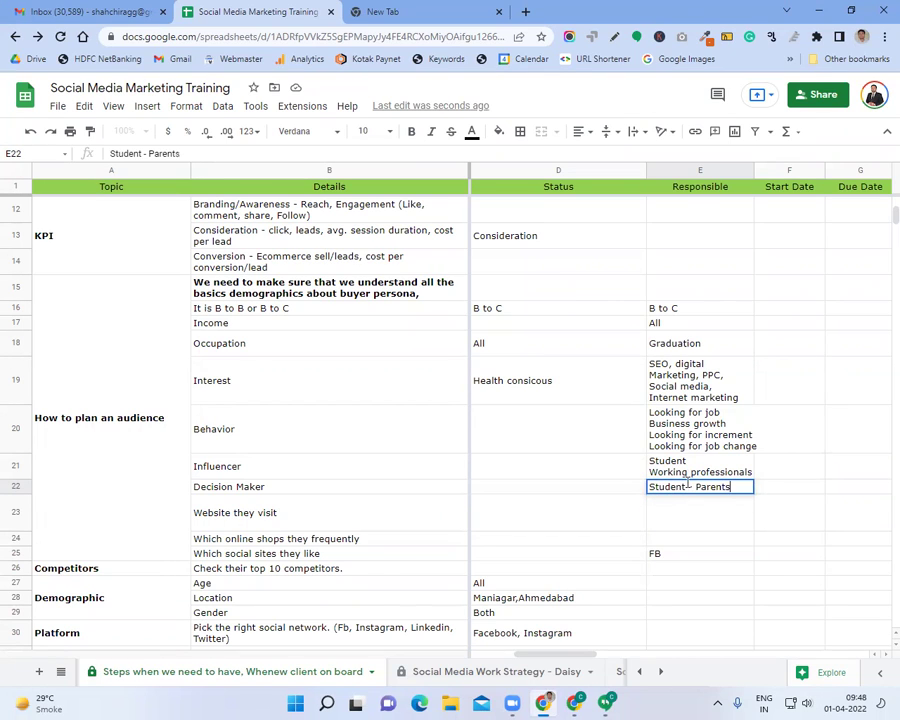
pyautogui.hotkey('alt', 'Return')
pyautogui.write('Gu')
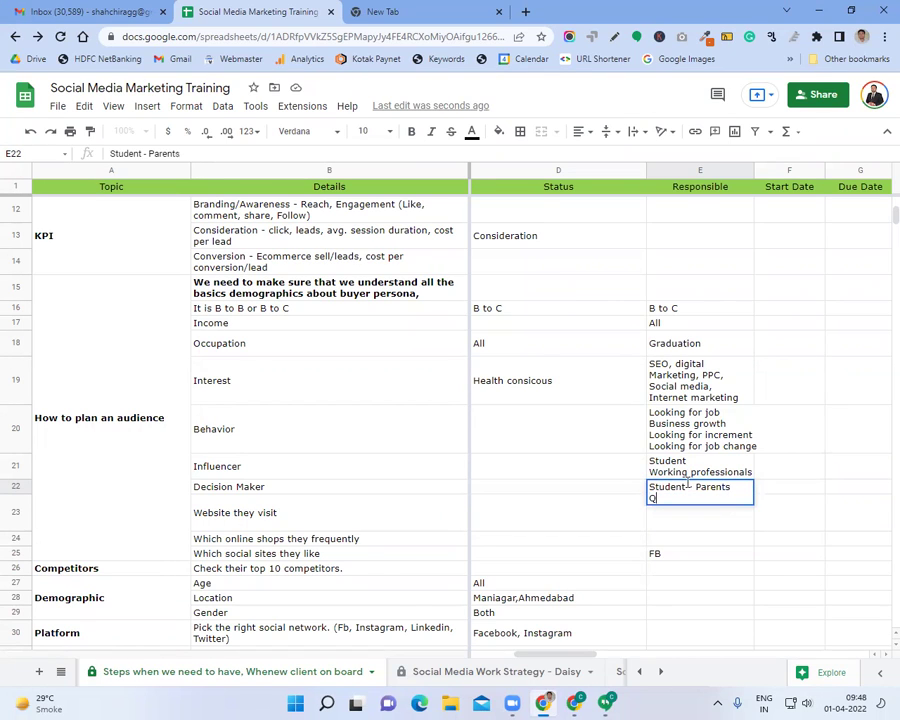
pyautogui.press('BackSpace')
pyautogui.press('BackSpace')
pyautogui.write('Working professio')
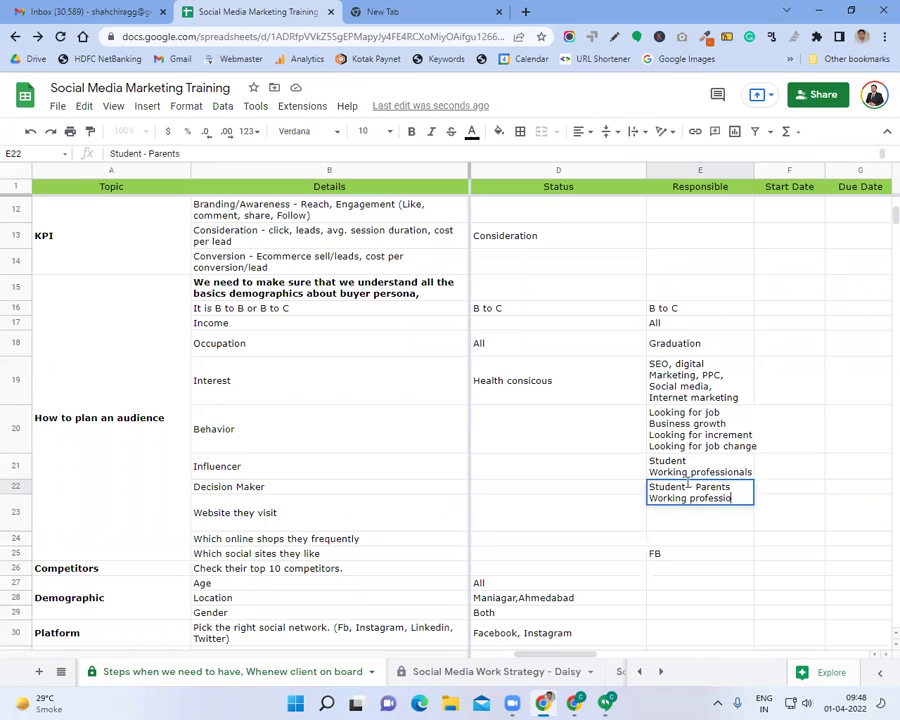
pyautogui.write('nal -')
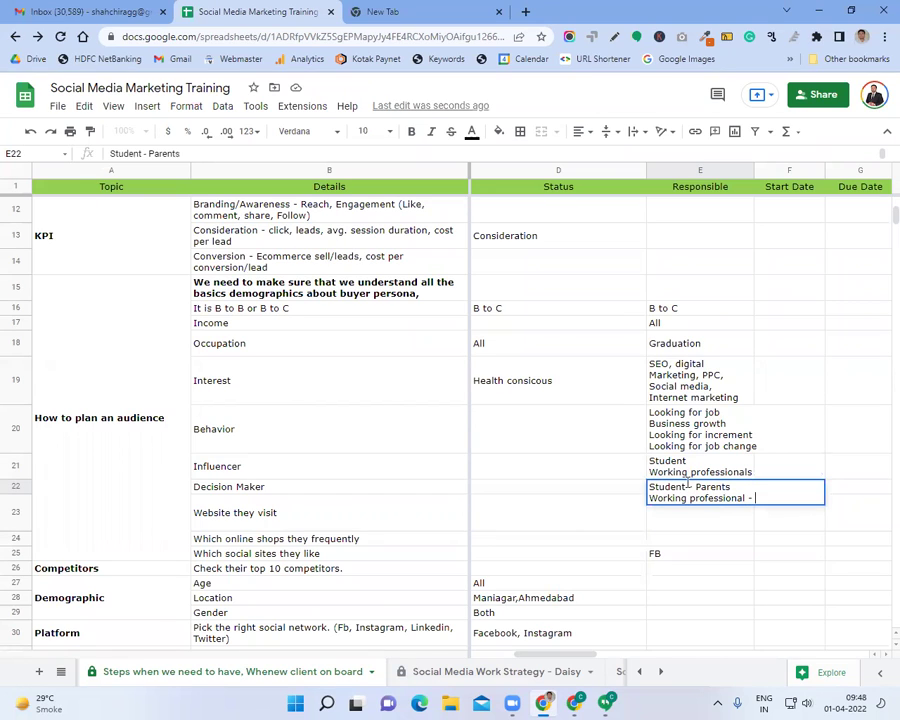
pyautogui.write(' Self')
pyautogui.press('Return')
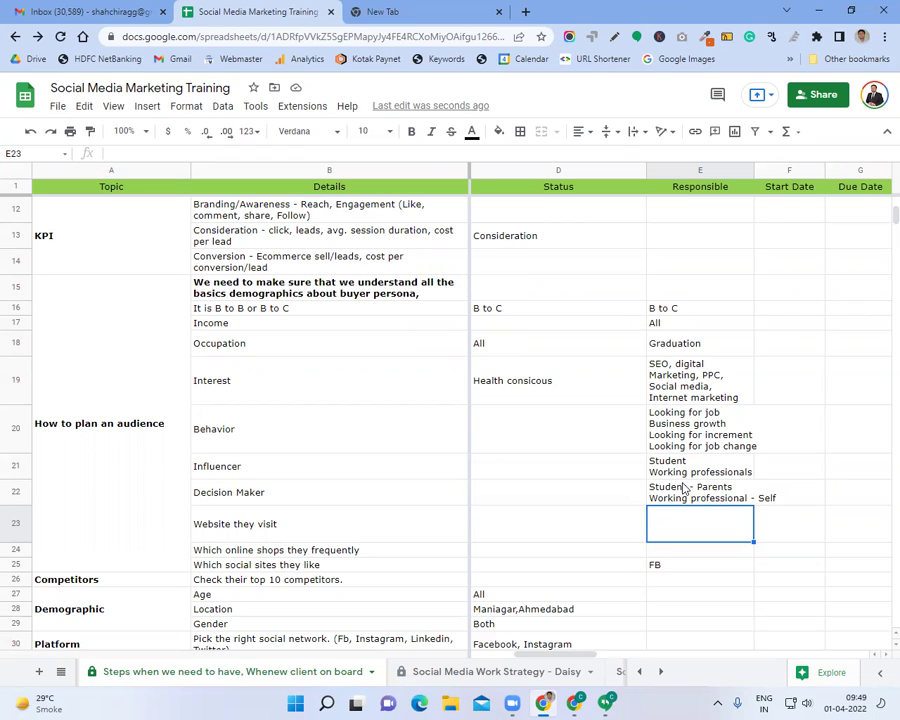
# - List Neil Patel, Ahrefs, Semrush, Facebook, Instagram and Telegram on separate lines as the websites the Traininginseo audience visits
pyautogui.scroll(-1, 680, 484)
pyautogui.click(605, 485)
pyautogui.click(704, 480)
pyautogui.write('Neil ')
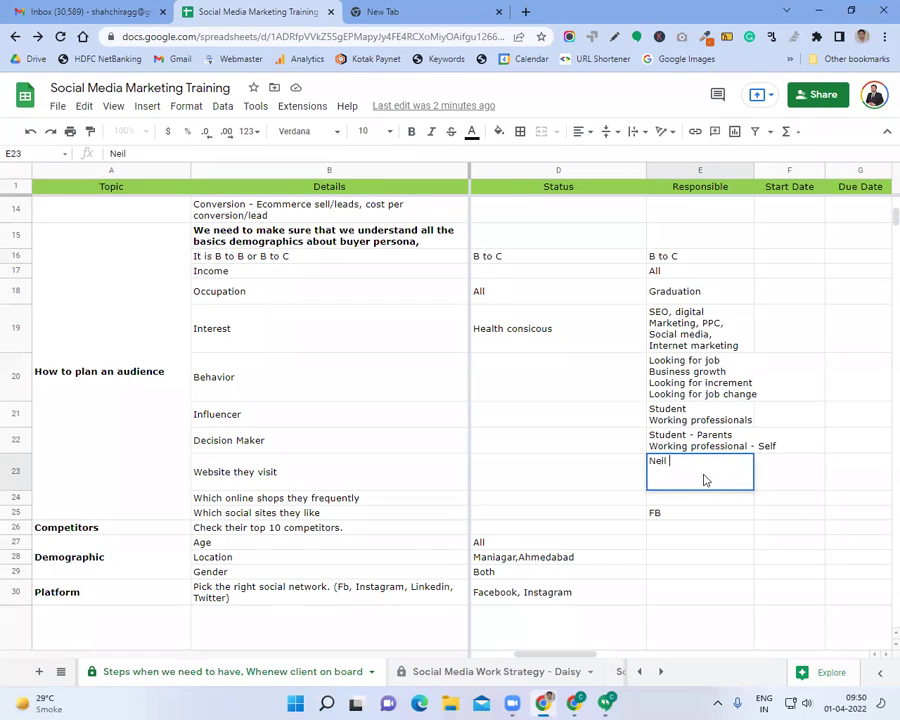
pyautogui.write('Patel')
pyautogui.hotkey('alt', 'Return')
pyautogui.write('Ahmefs')
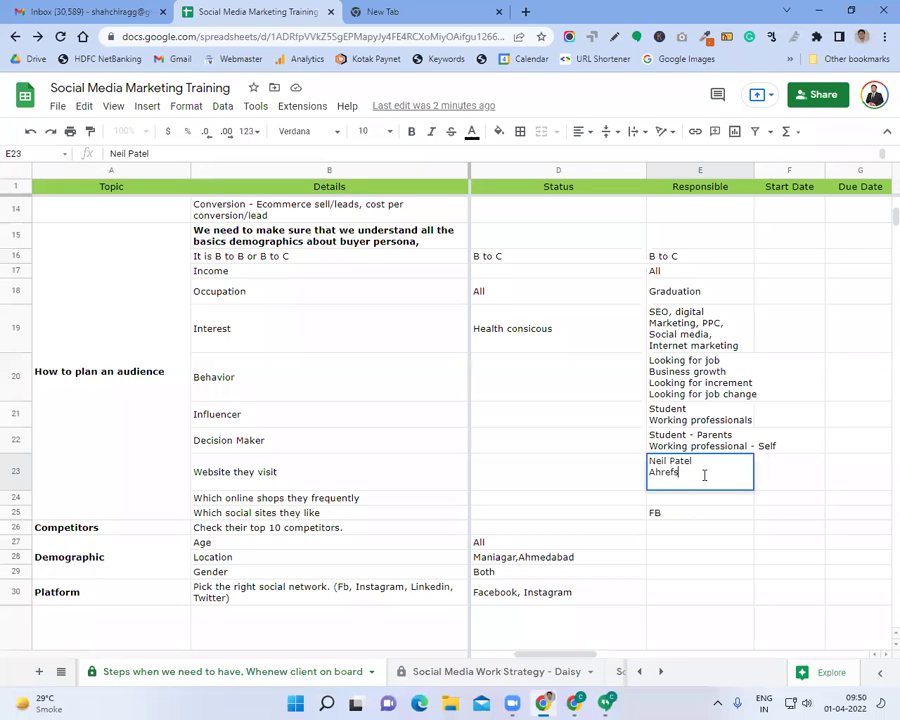
pyautogui.hotkey('alt', 'Return')
pyautogui.write('Semrush')
pyautogui.hotkey('alt', 'Return')
pyautogui.write('Facebook')
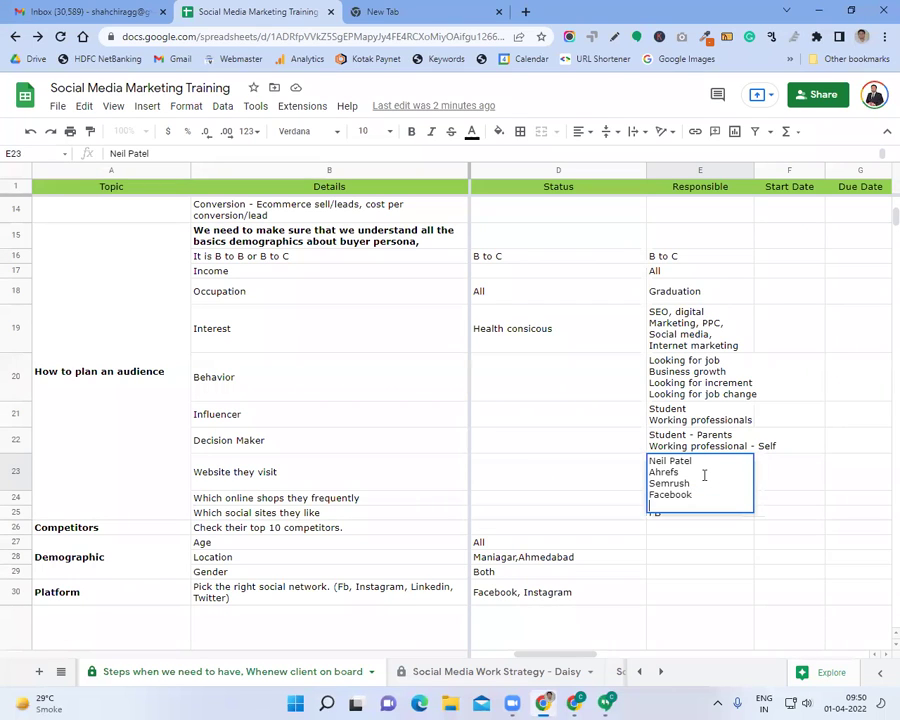
pyautogui.hotkey('alt', 'Return')
pyautogui.write('Instagramtagram')
pyautogui.hotkey('alt', 'Return')
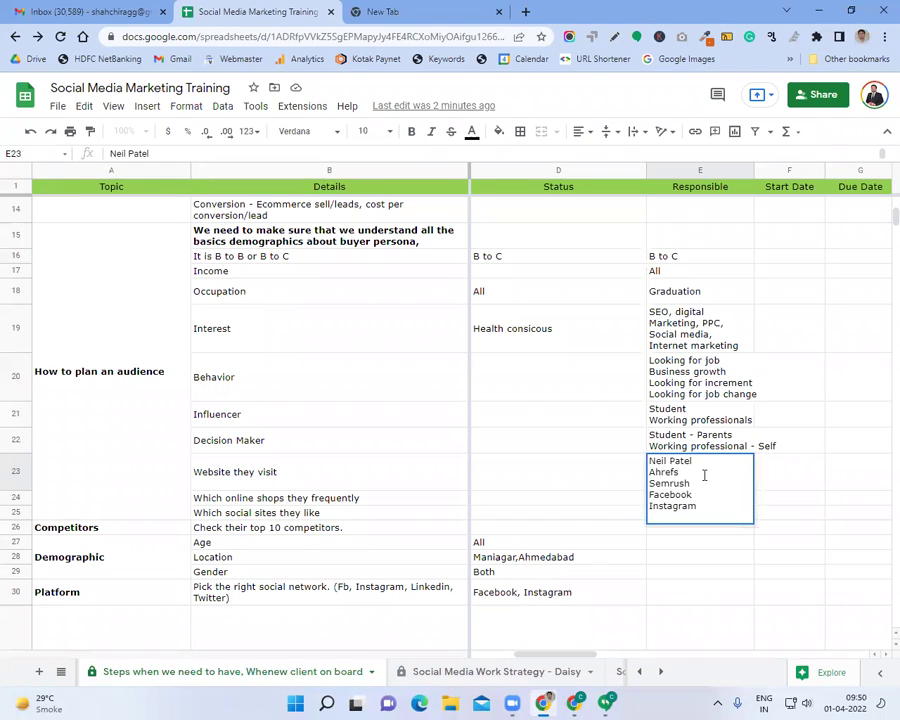
pyautogui.write('Telegram')
pyautogui.press('Return')
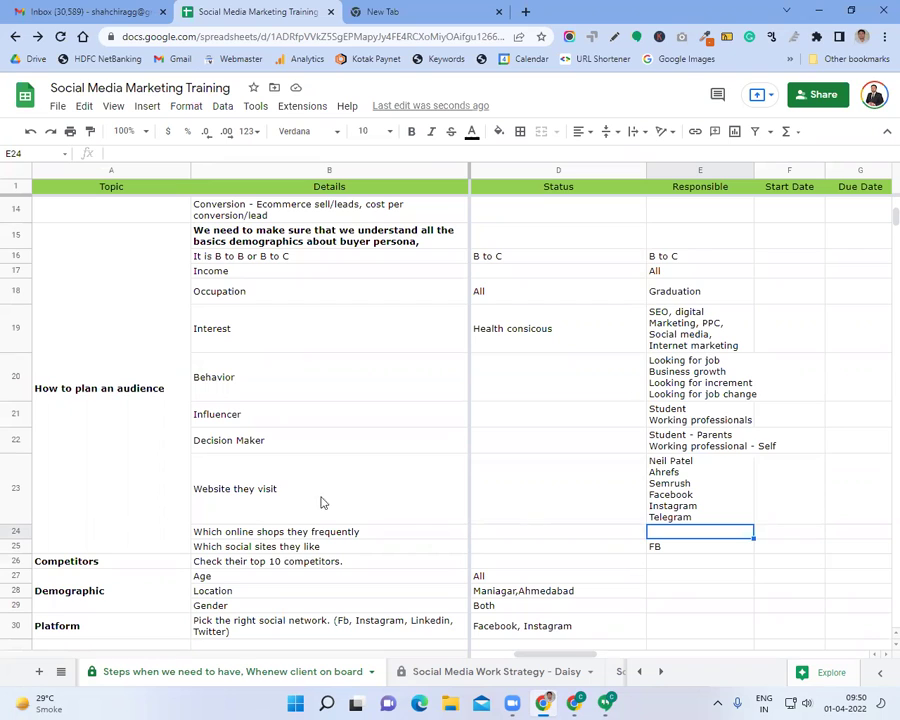
# - Add the word "visit" to the end of the "Which online shops they frequently" detail
pyautogui.click(320, 533)
pyautogui.click(256, 153)
pyautogui.write('visit')
pyautogui.press('Return')
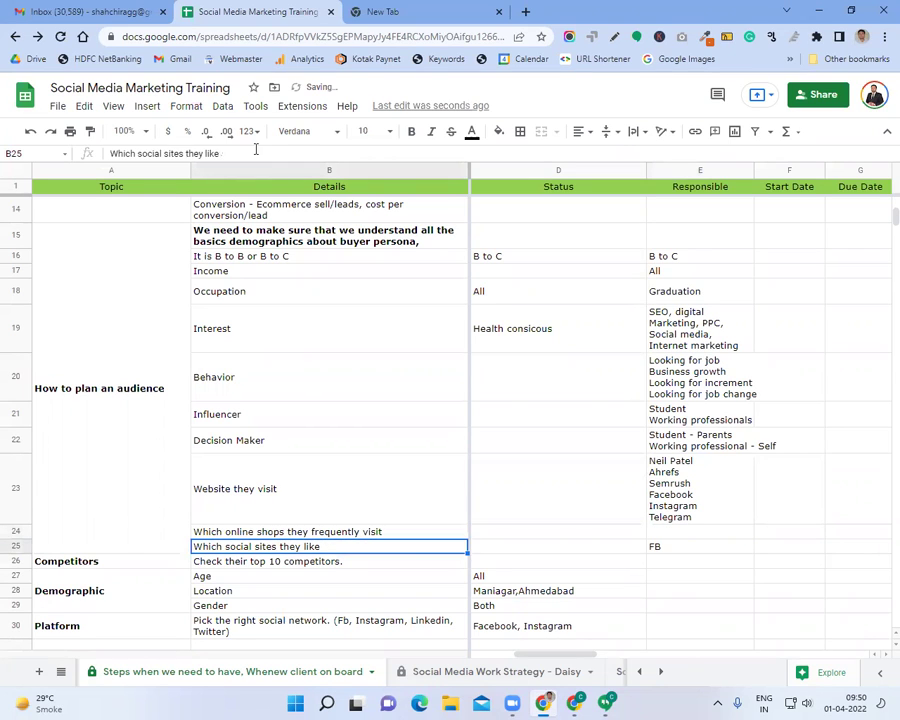
# - Enter "Same as above" in the Traininginseo column for the online shops the audience frequently visits
pyautogui.click(654, 531)
pyautogui.click(670, 510)
pyautogui.click(672, 536)
pyautogui.write('Same as above')
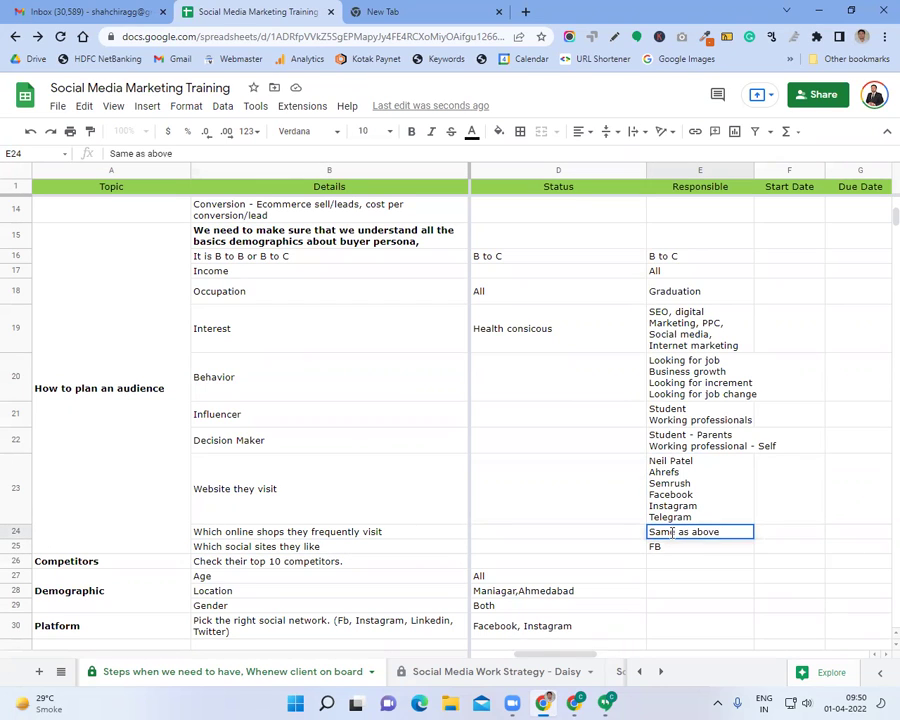
pyautogui.press('Return')
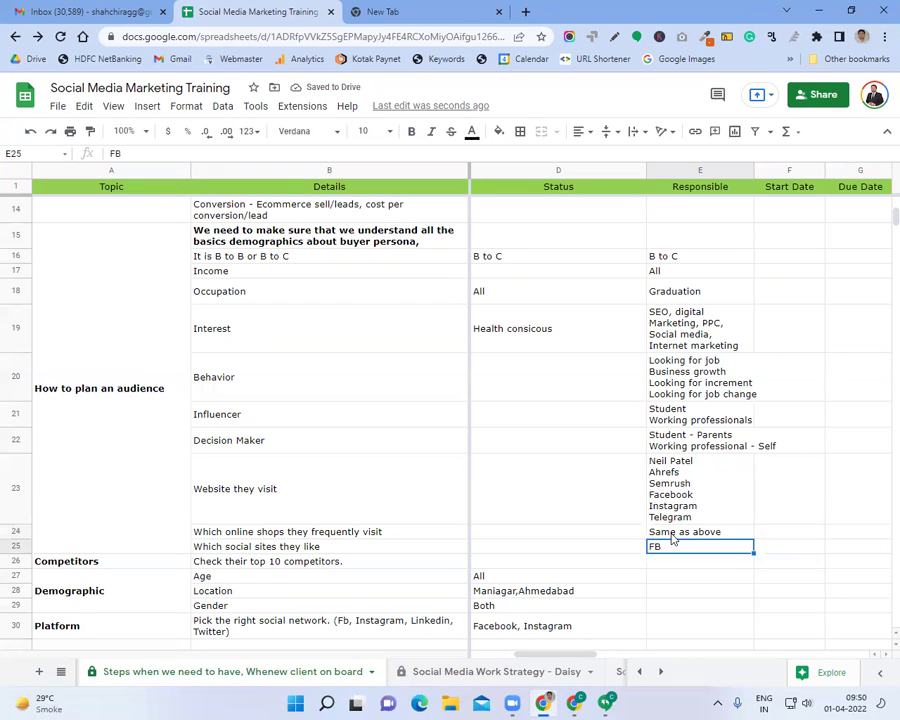
# - Extend the Traininginseo entry for liked social sites so that it reads "FB, Insta"
pyautogui.press('Return')
pyautogui.write(',')
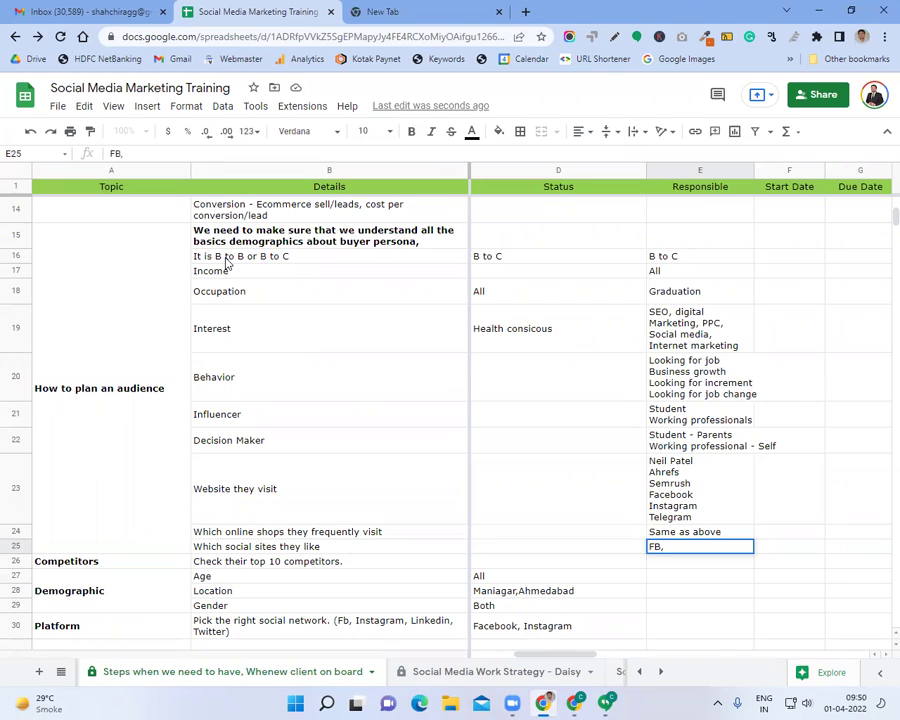
pyautogui.write('Insta')
pyautogui.press('Return')
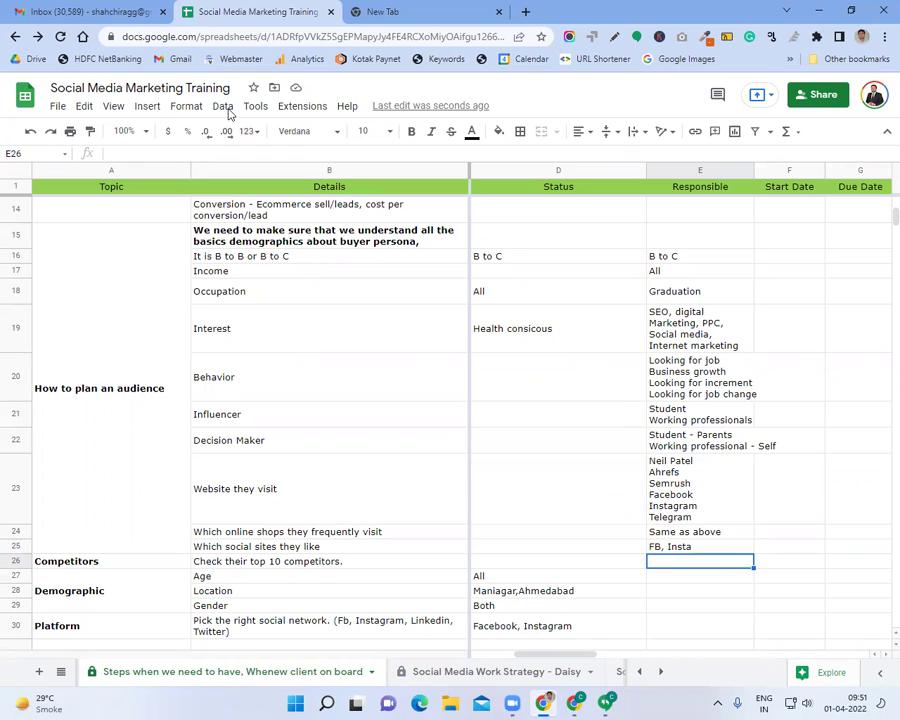
# - Widen the Responsible column to fit its longer entries, and review the Traininginseo audience plan from B to C down to social sites
pyautogui.click(690, 258)
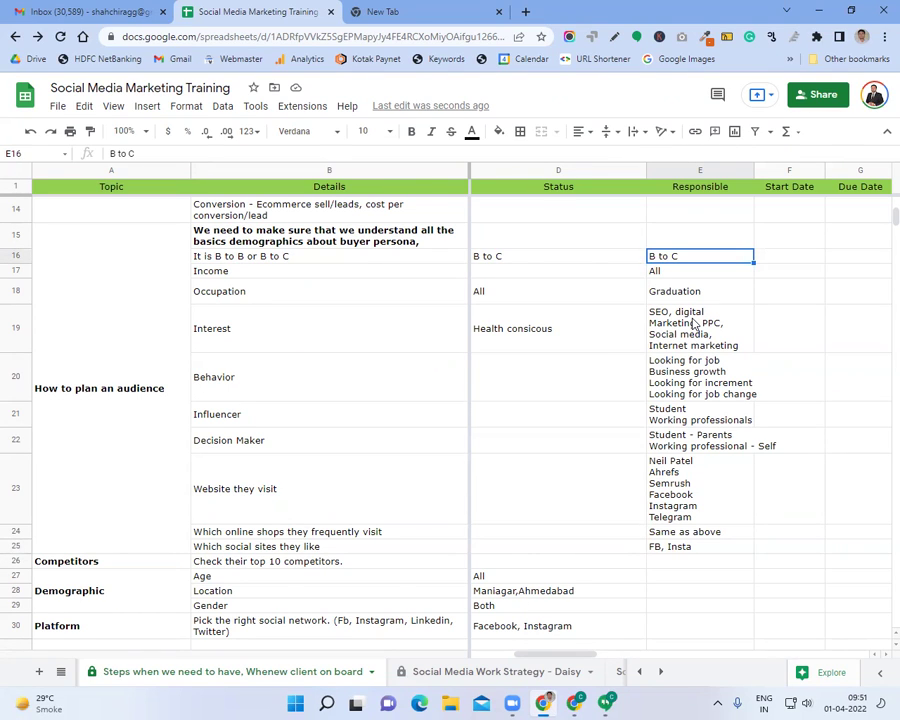
pyautogui.keyDown('shift'); pyautogui.click(716, 553); pyautogui.keyUp('shift')
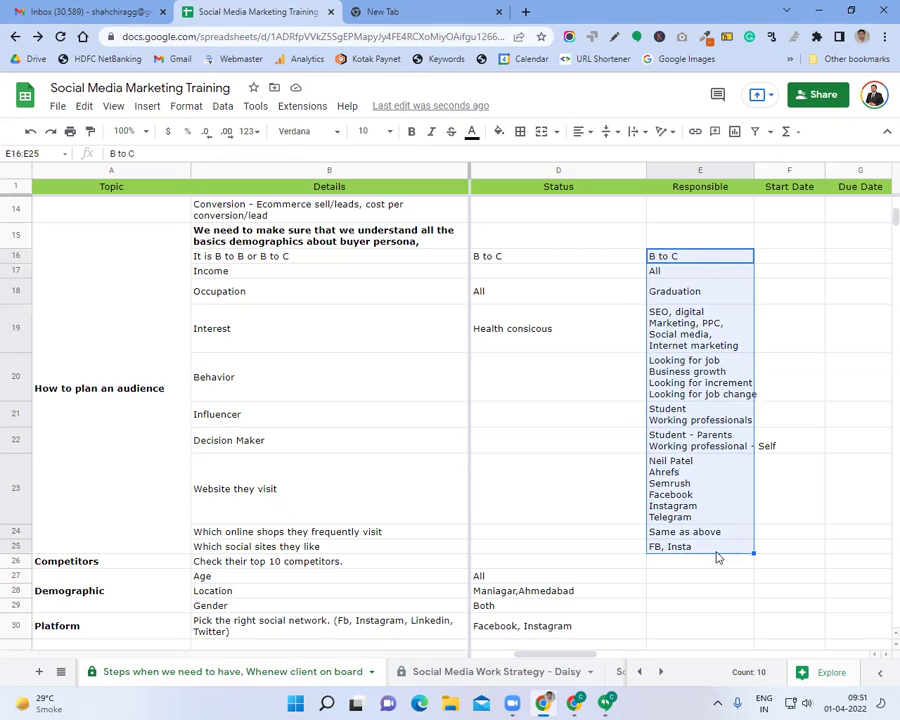
pyautogui.moveTo(754, 170); pyautogui.dragTo(792, 176)
pyautogui.moveTo(700, 256); pyautogui.dragTo(710, 550)
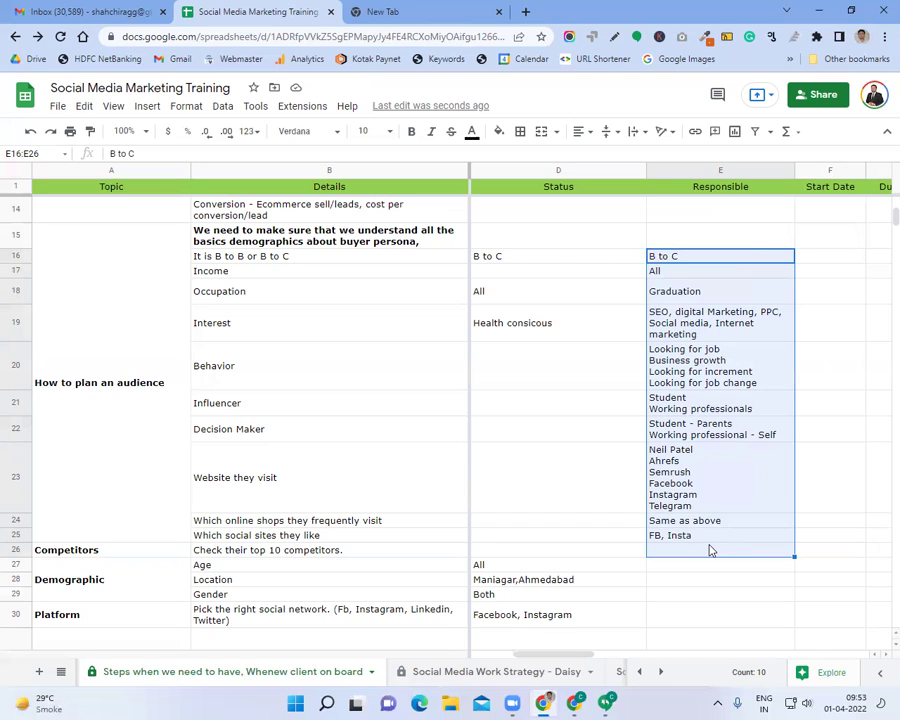
pyautogui.click(708, 548)
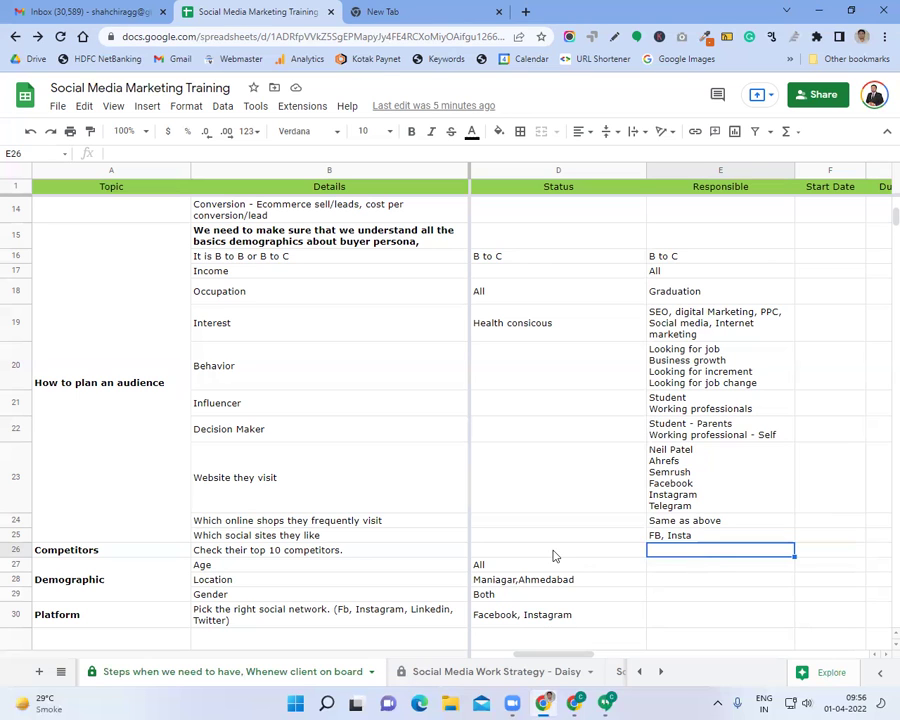
# - Review the details under How to plan an audience, the websites entry and the top 10 competitors check
pyautogui.click(131, 305)
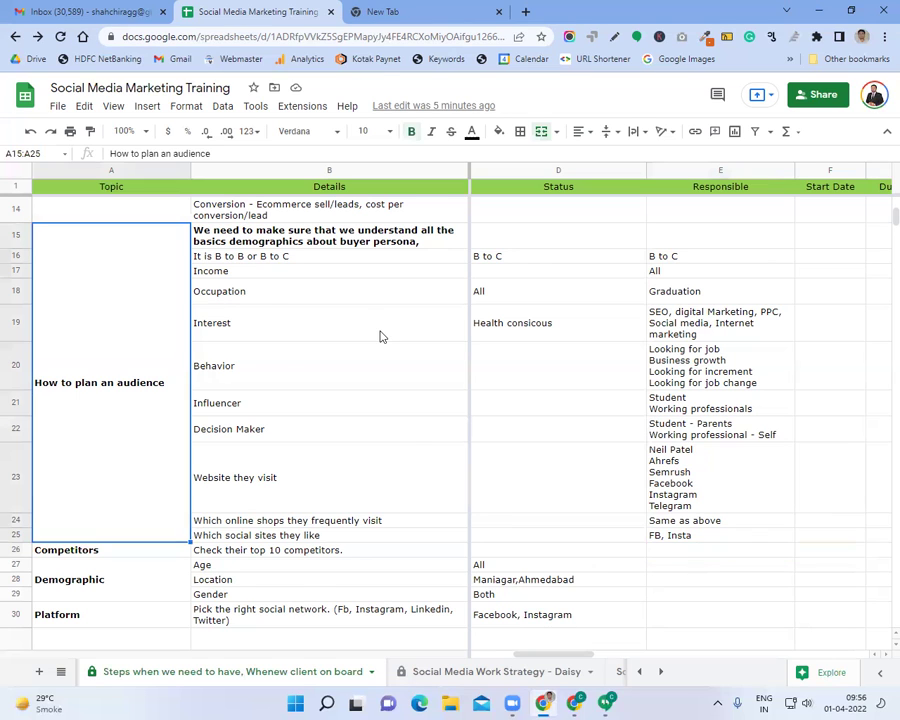
pyautogui.scroll(1, 323, 357)
pyautogui.moveTo(196, 290); pyautogui.dragTo(308, 571)
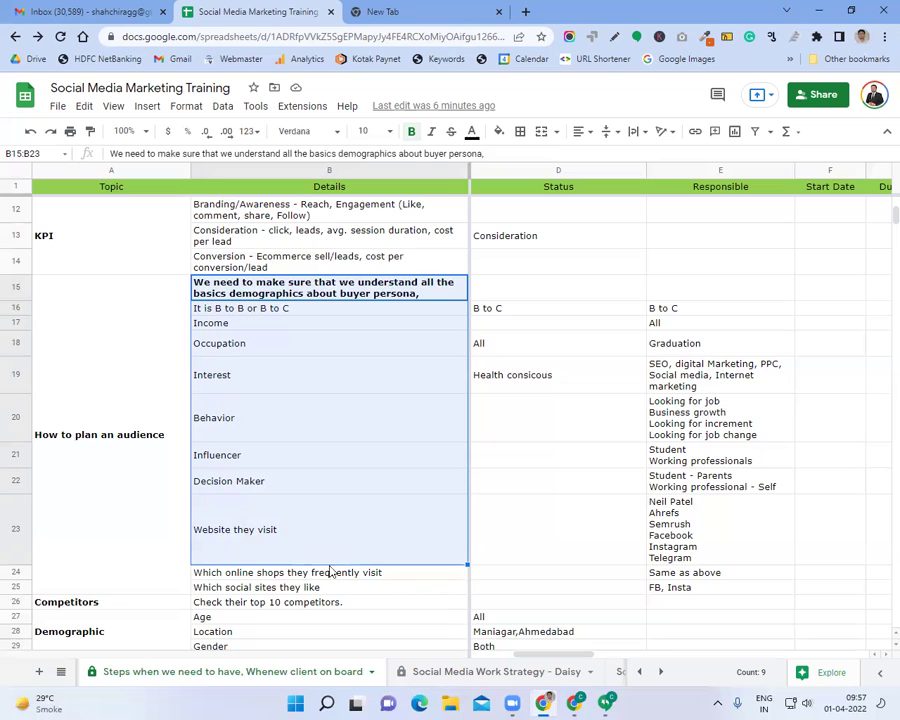
pyautogui.click(311, 538)
pyautogui.click(677, 548)
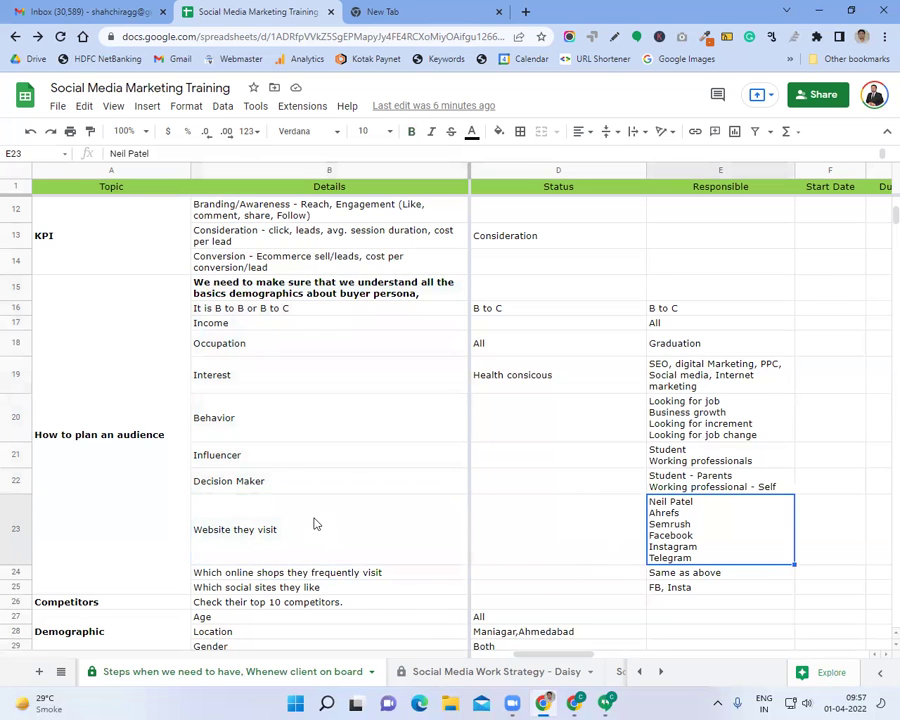
pyautogui.scroll(-1, 305, 535)
pyautogui.click(290, 535)
pyautogui.click(286, 550)
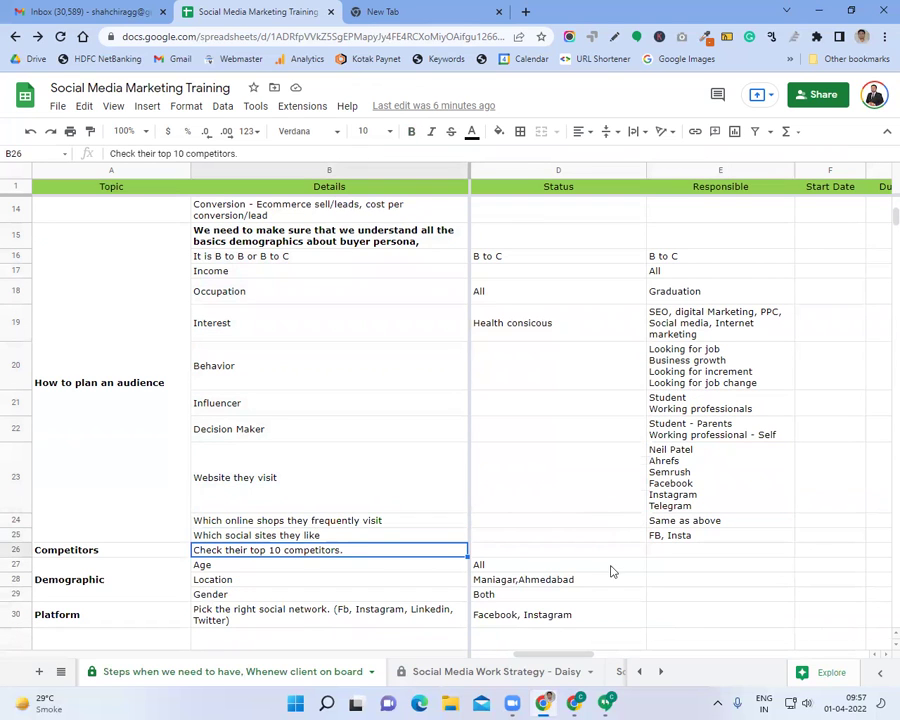
# - Enter "Give me your observations with link" in the Responsible column of the Competitors row
pyautogui.click(684, 555)
pyautogui.write('G')
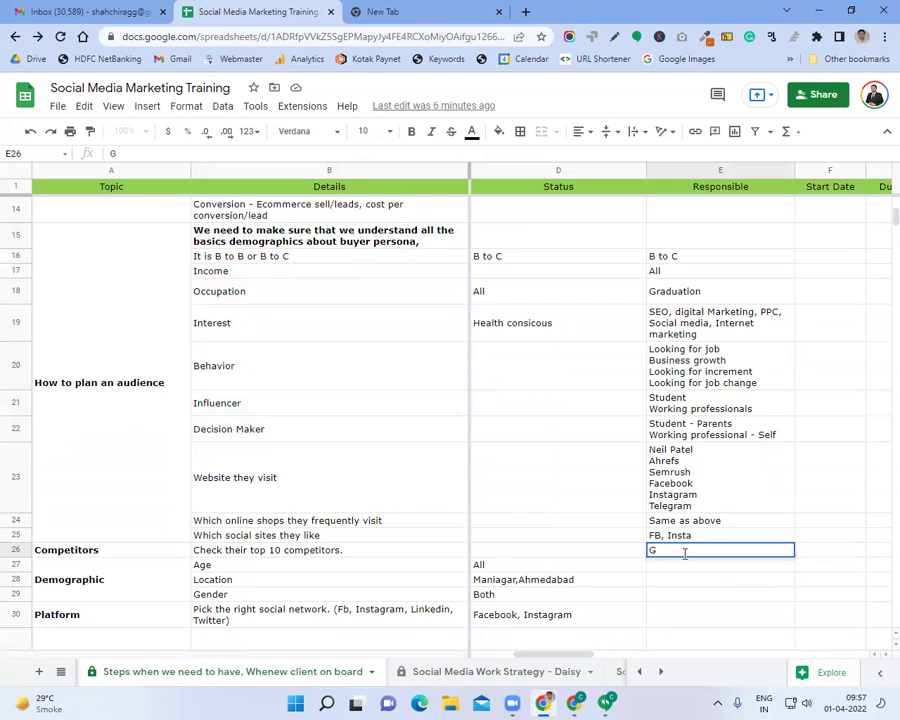
pyautogui.write('oive me')
pyautogui.scroll(-4, 583, 533)
pyautogui.scroll(1, 289, 528)
pyautogui.scroll(1, 674, 375)
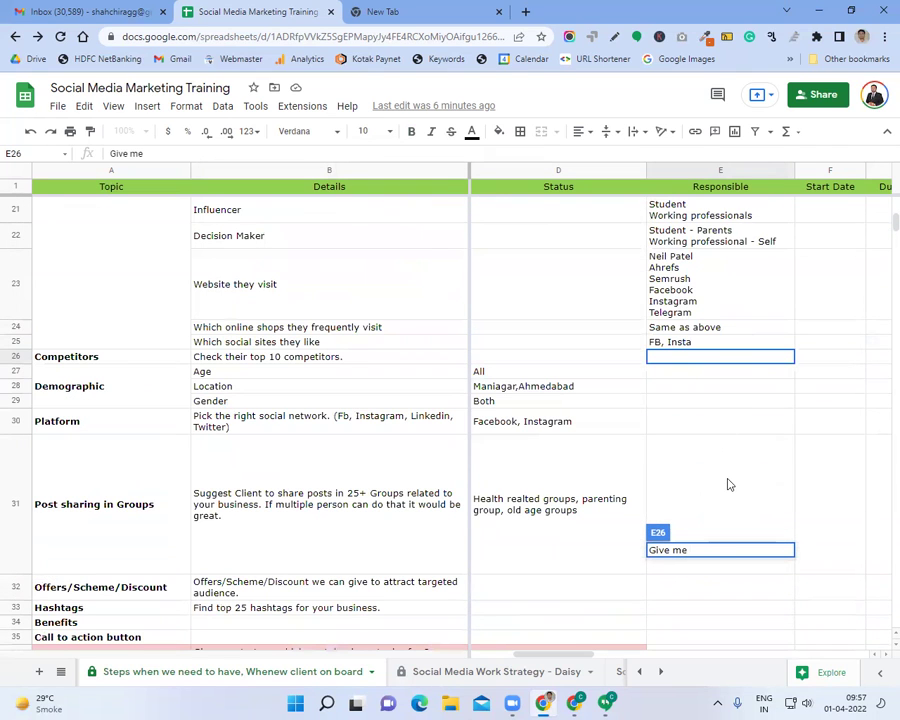
pyautogui.write('your observations with link')
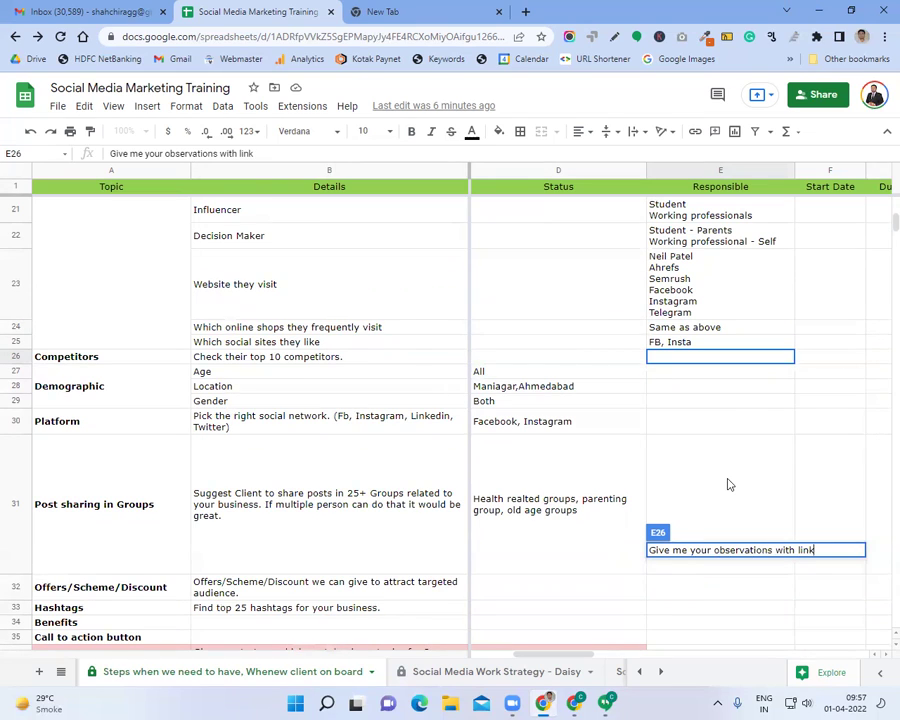
pyautogui.click(676, 360)
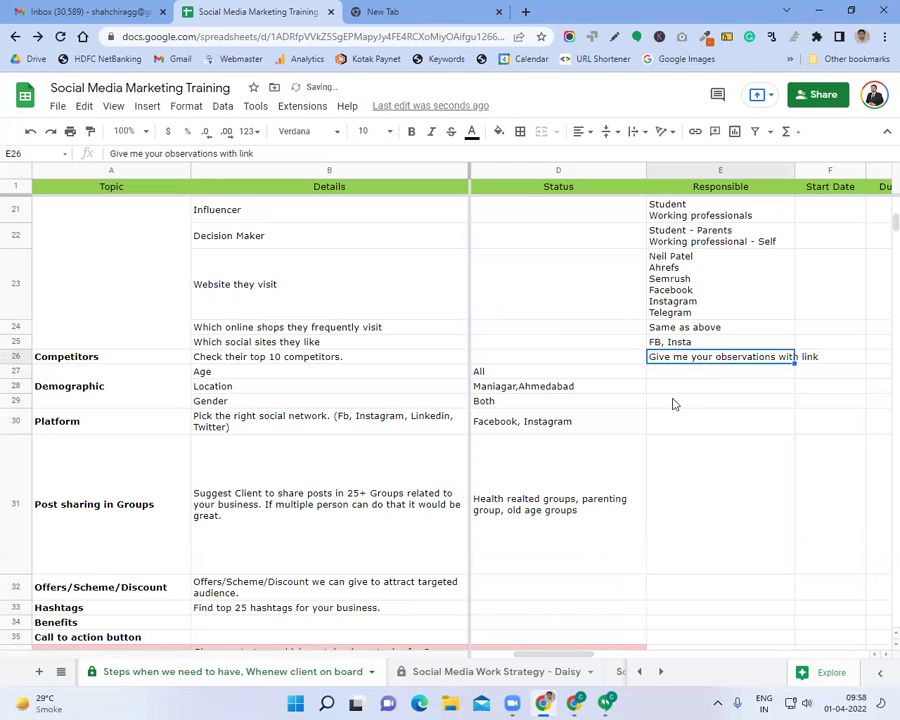
# - Below a blank line in that Competitors entry, add "Page Name, Post Link, Engagement (Like, comment,share), Observation, Action Items"
pyautogui.click(371, 360)
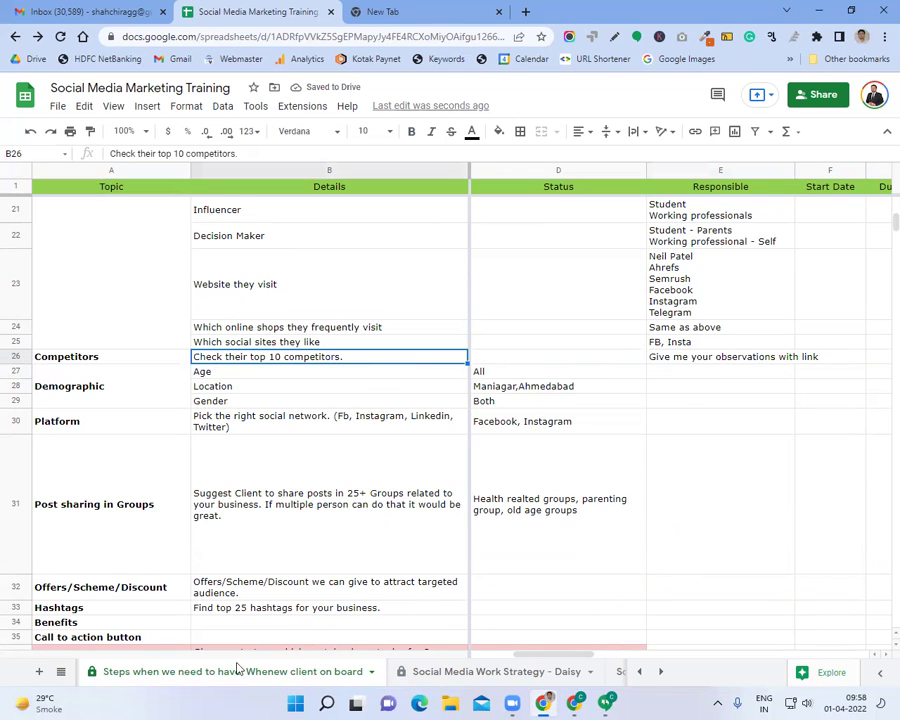
pyautogui.click(790, 358)
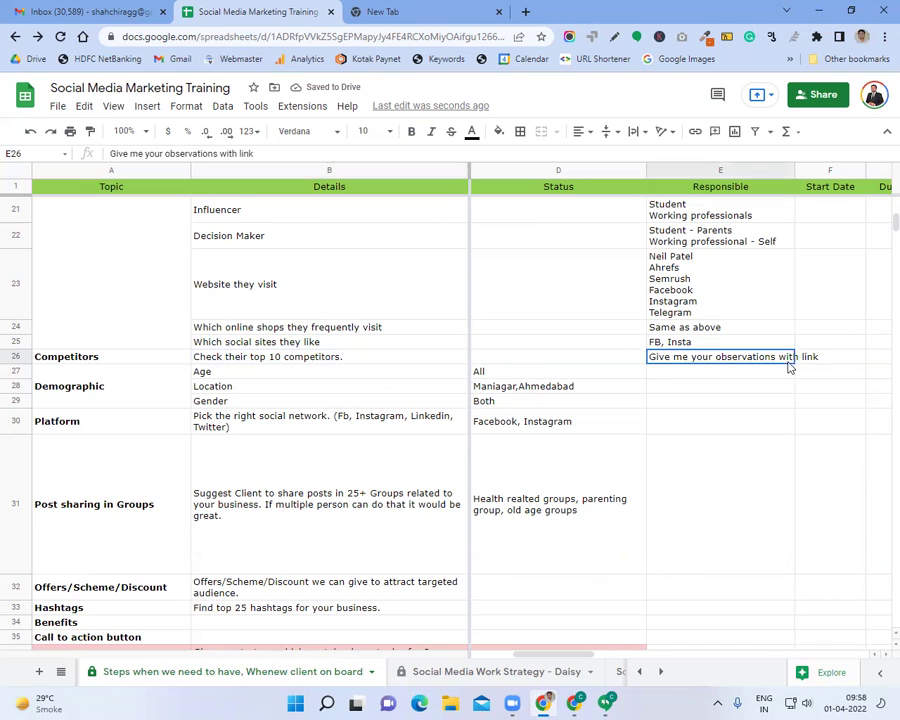
pyautogui.press('Return')
pyautogui.hotkey('ctrl', 'Return')
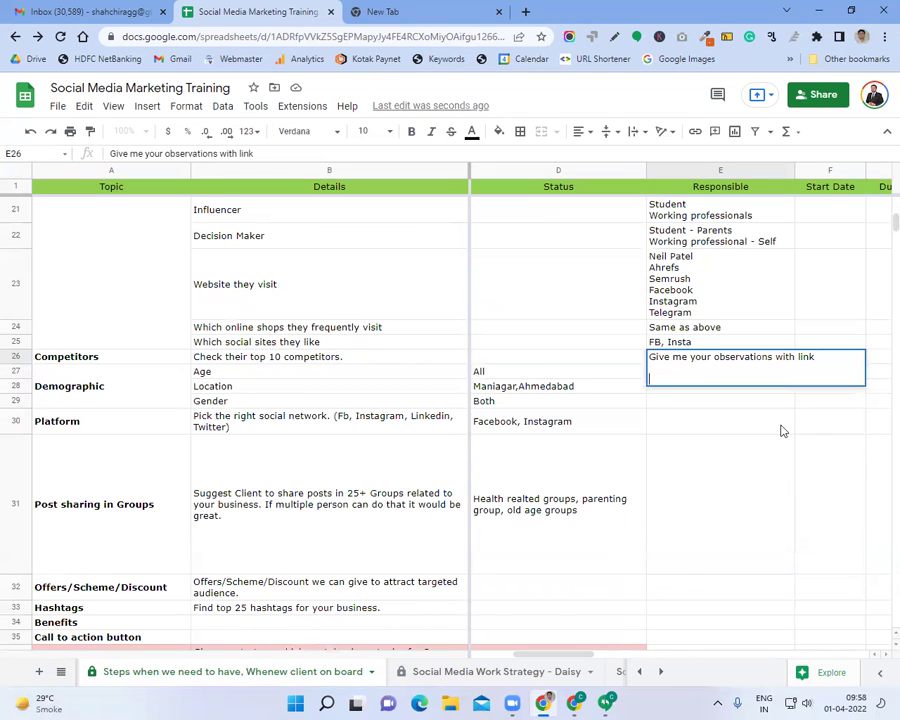
pyautogui.write('Page Name, Post Link, Engagement (Like, comment,sha')
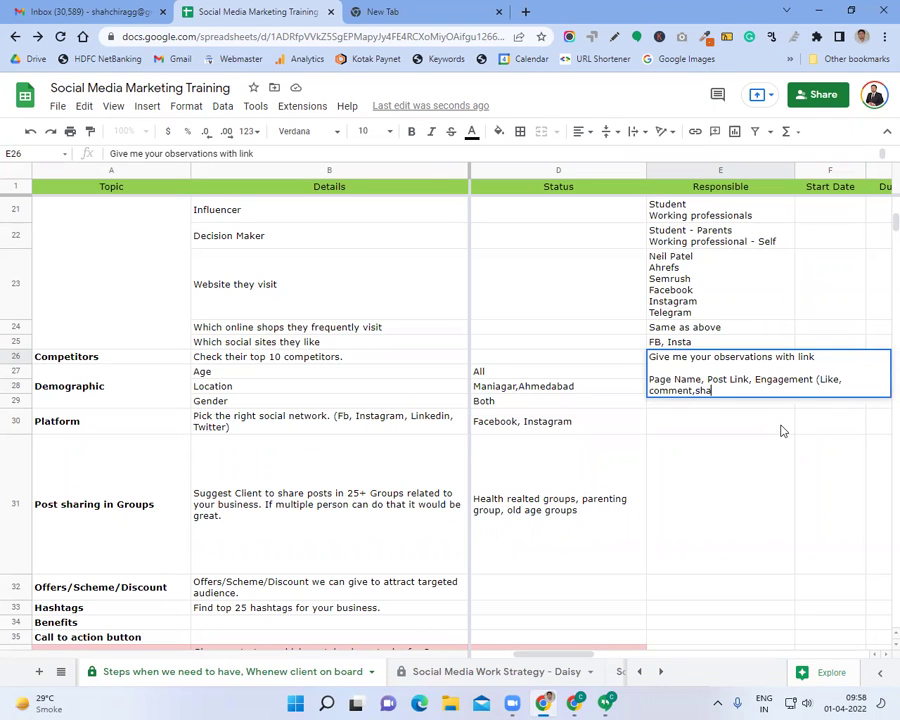
pyautogui.write('re), Observation')
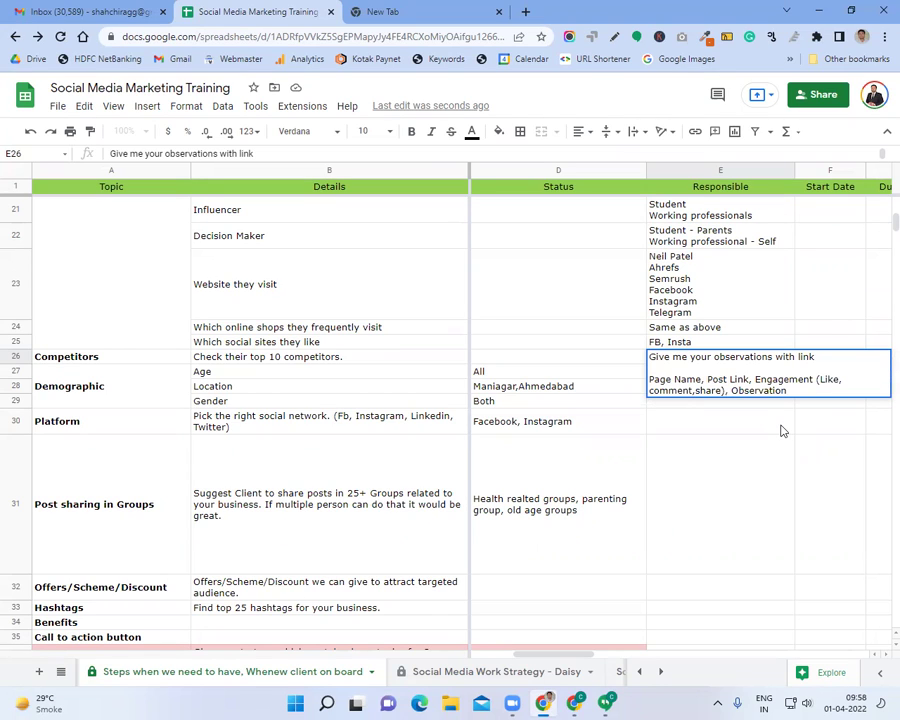
pyautogui.write(', Action Items')
pyautogui.press('Return')
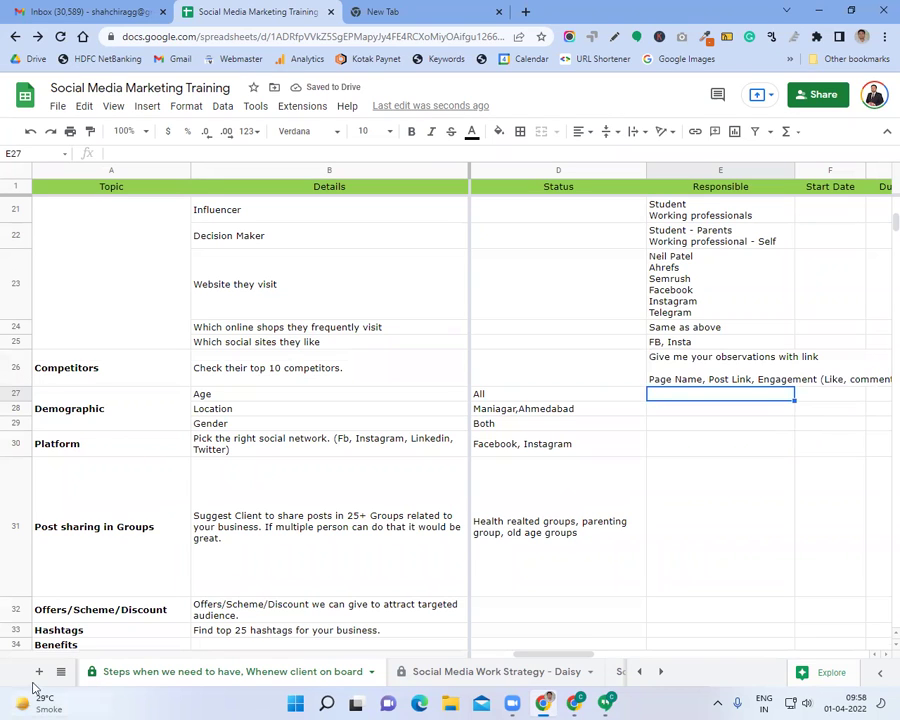
# - Add a new sheet and copy the "Page Name, Post Link, Engagement (Like, comment,share), Observation, Action Items" line from the Competitors entry into its cell A1
pyautogui.click(39, 671)
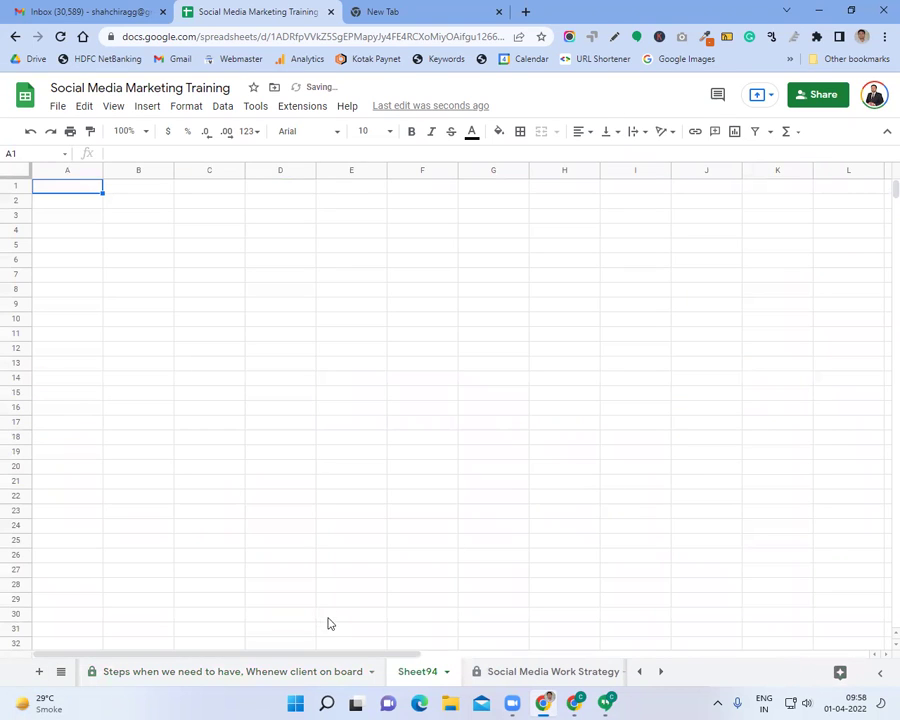
pyautogui.click(291, 672)
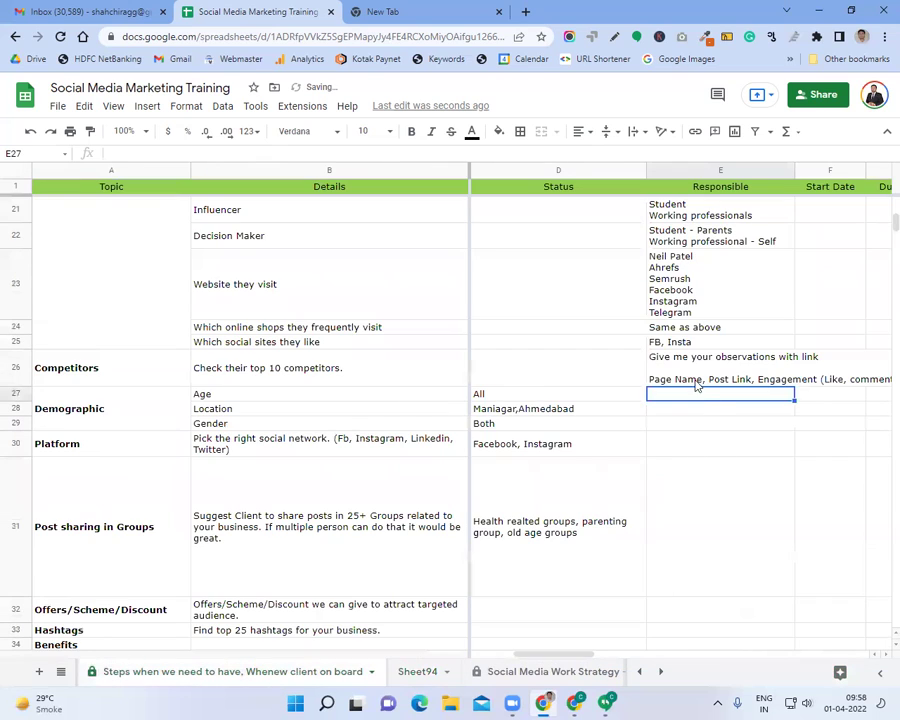
pyautogui.click(688, 374)
pyautogui.doubleClick(650, 381)
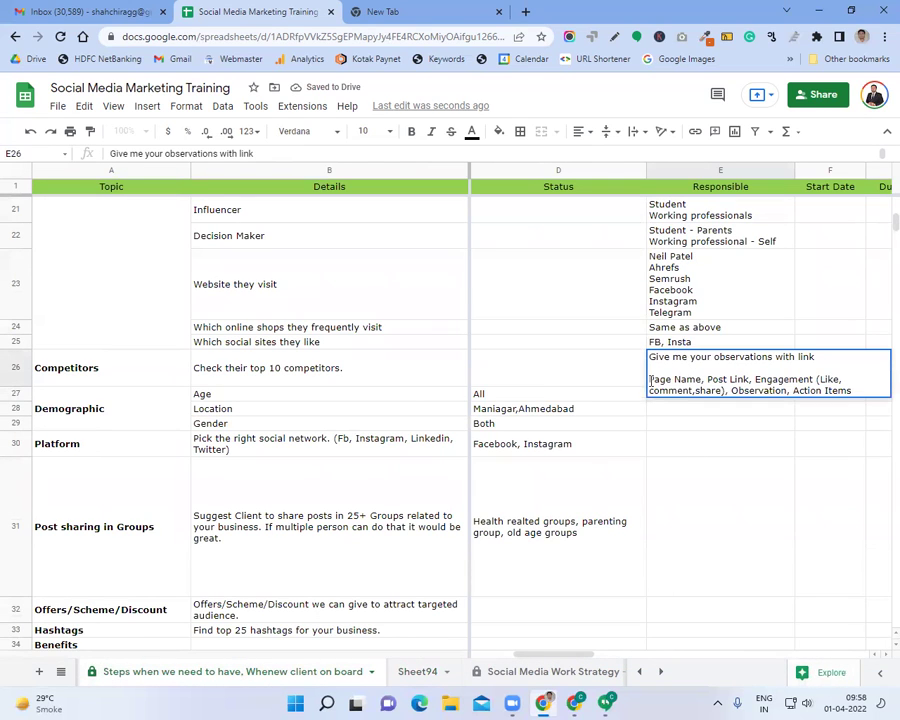
pyautogui.moveTo(650, 381); pyautogui.dragTo(842, 401)
pyautogui.hotkey('ctrl', 'c')
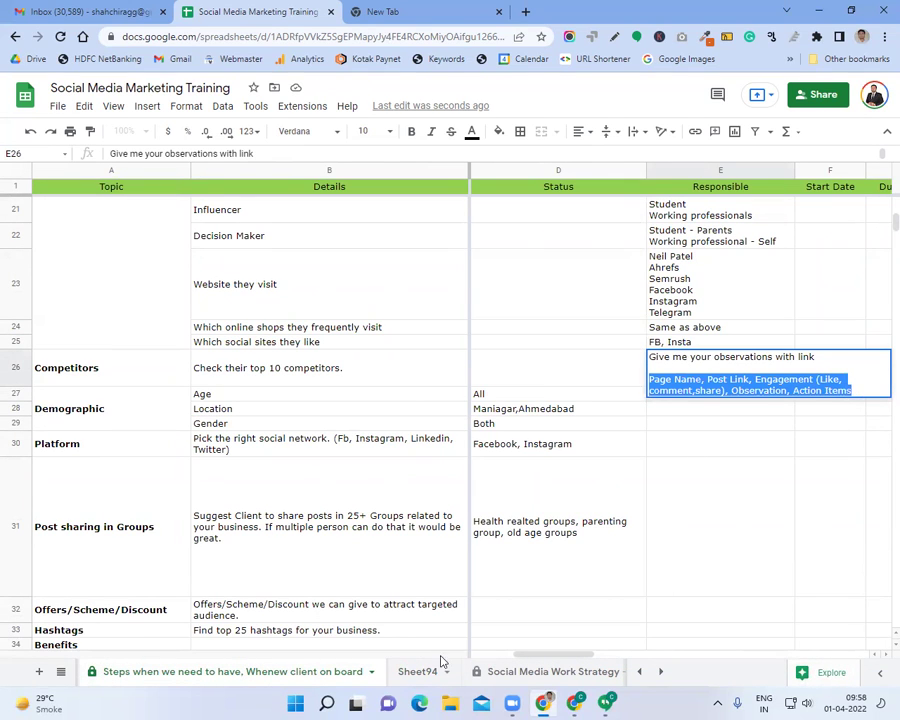
pyautogui.click(424, 672)
pyautogui.click(85, 203)
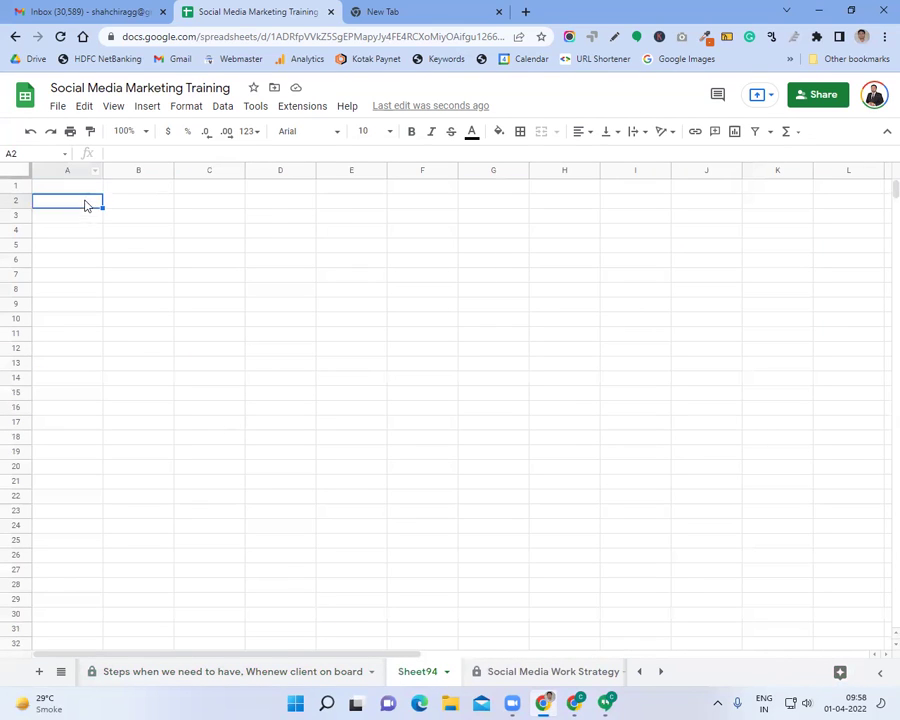
pyautogui.click(84, 190)
pyautogui.hotkey('ctrl', 'v')
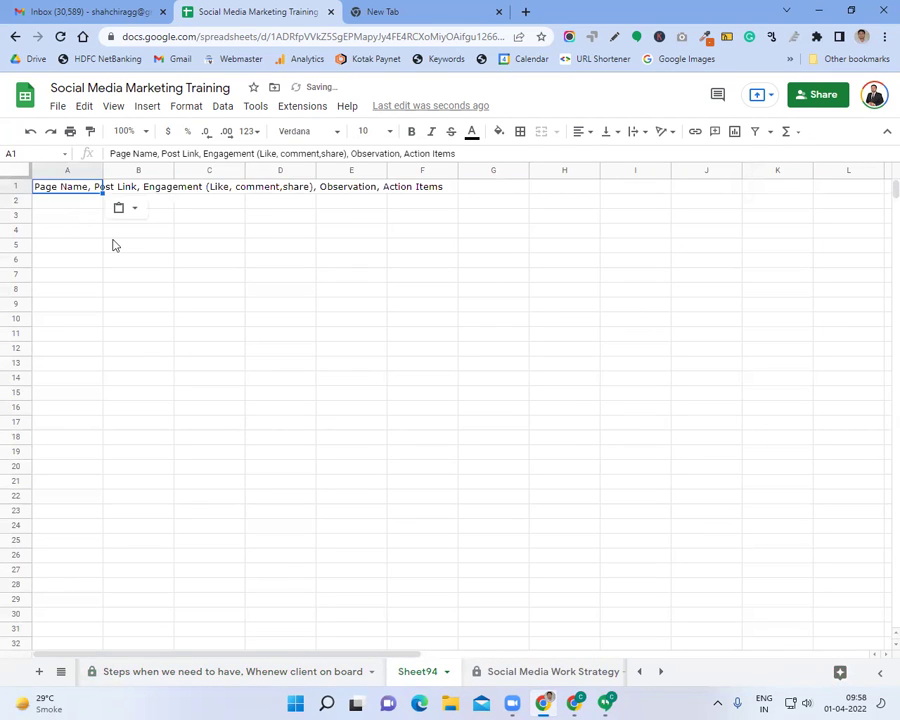
# - Enter the column headings "Page Name" in A2 and "Post Link" in B2, below the pasted line
pyautogui.click(66, 203)
pyautogui.press('Up')
pyautogui.click(80, 205)
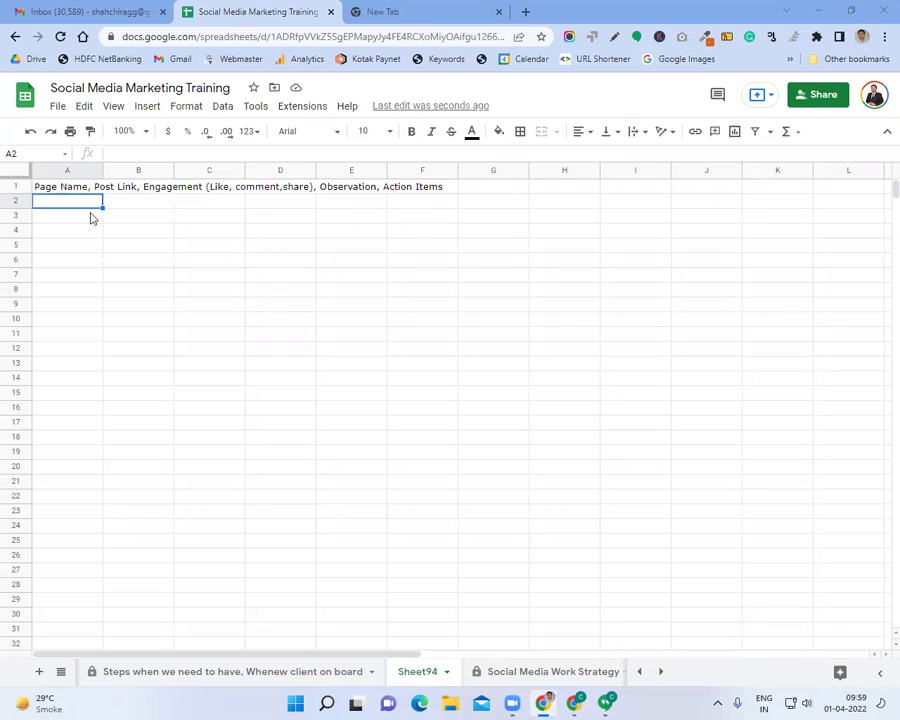
pyautogui.click(90, 218)
pyautogui.click(84, 204)
pyautogui.write('Page ')
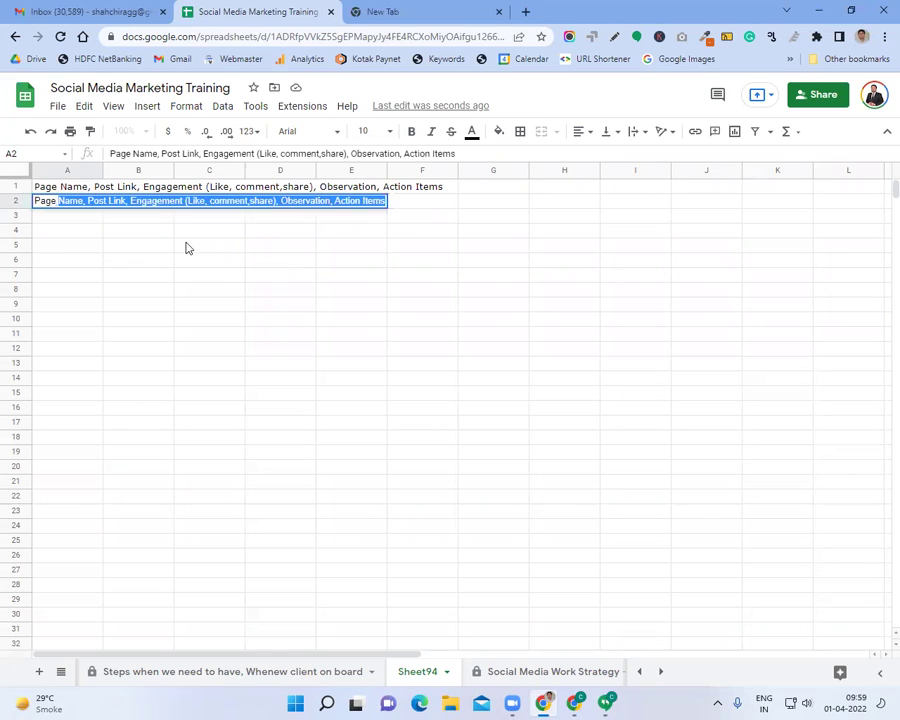
pyautogui.write('Name')
pyautogui.press('Delete')
pyautogui.press('Tab')
pyautogui.write('Ps')
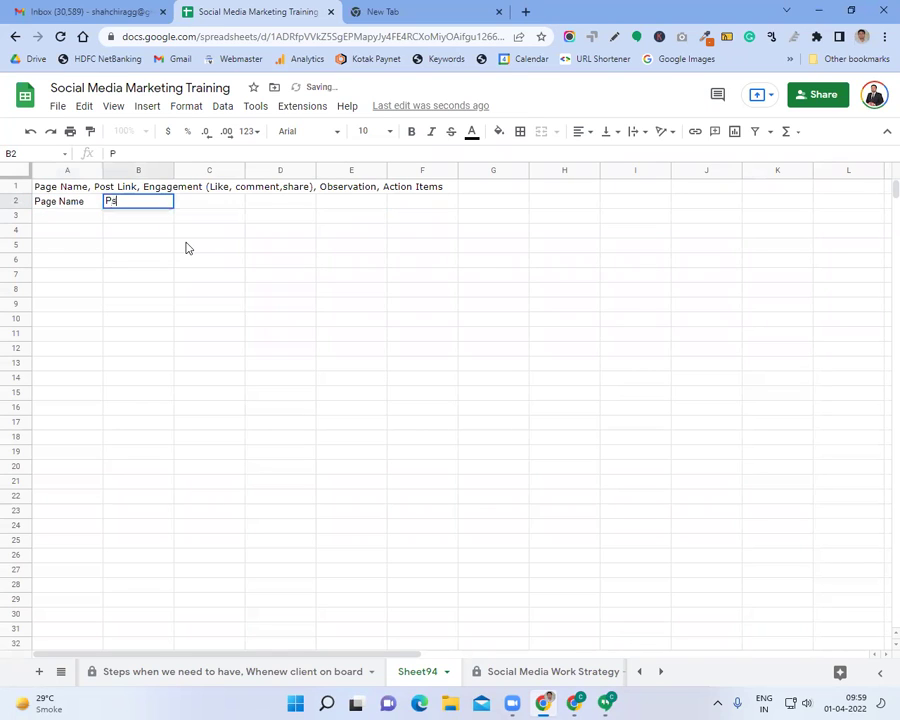
pyautogui.press('BackSpace')
pyautogui.write('ost Link')
pyautogui.press('Tab')
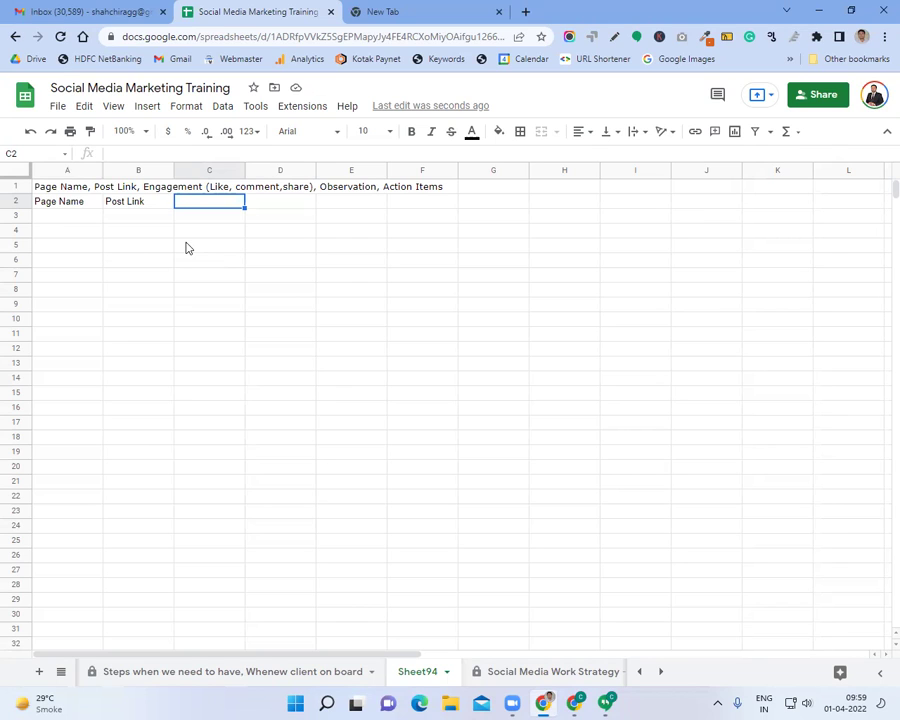
# - Enter the heading "Engagement (Like, comment,share)" in C2, copying the bracketed part from the line in A1
pyautogui.write('Engagement')
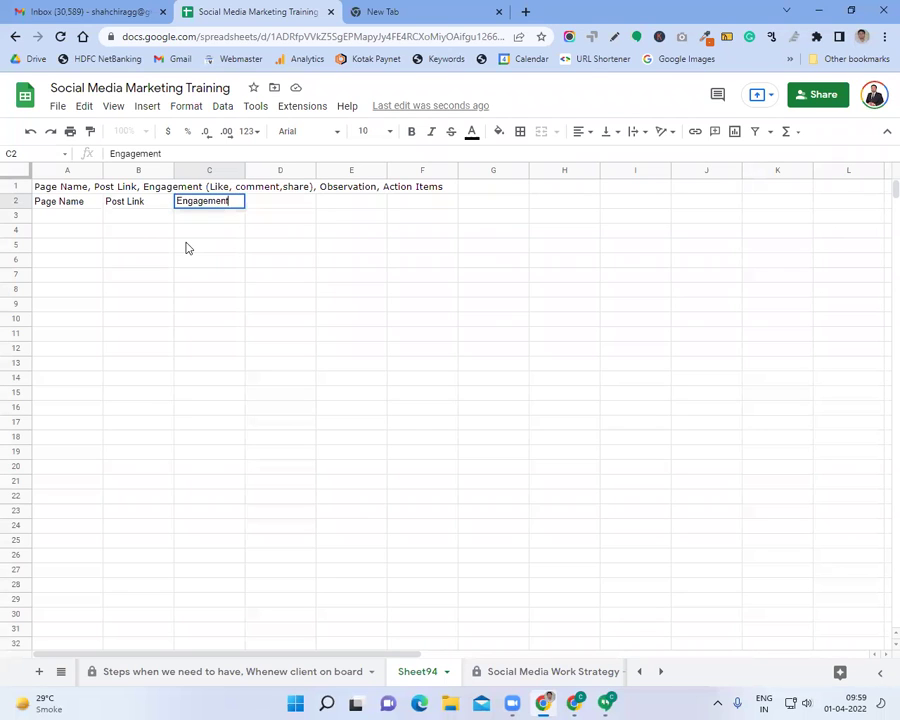
pyautogui.click(72, 187)
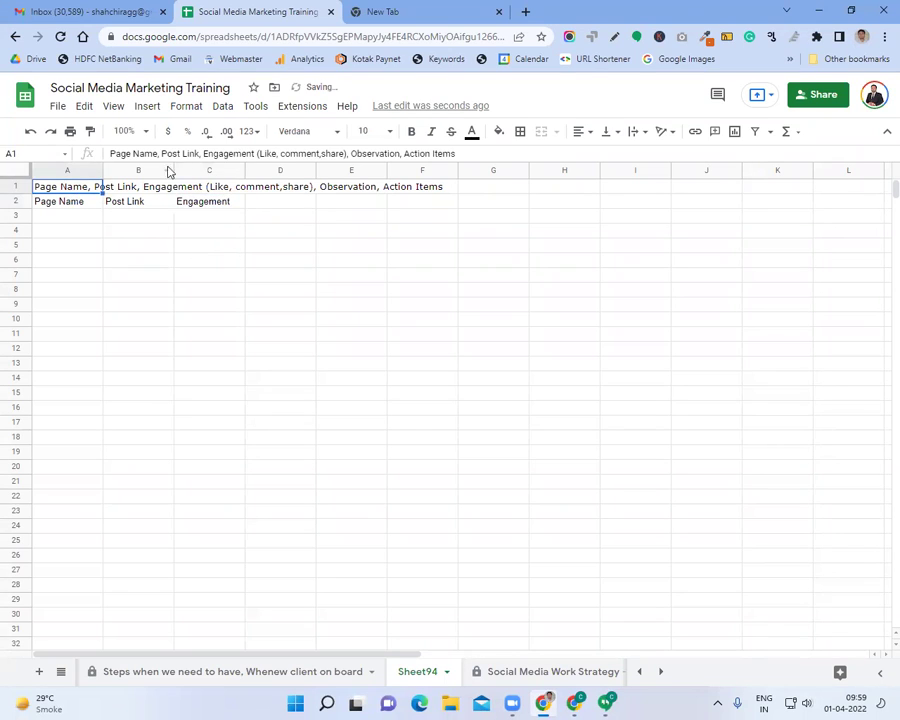
pyautogui.moveTo(261, 153); pyautogui.dragTo(348, 158)
pyautogui.hotkey('ctrl', 'c')
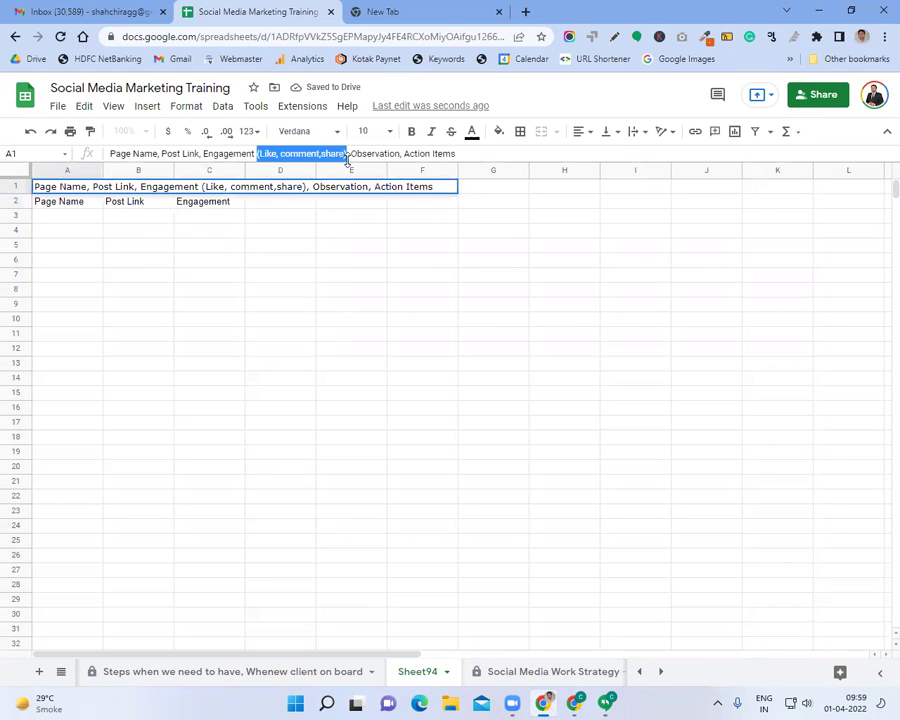
pyautogui.click(201, 205)
pyautogui.click(180, 155)
pyautogui.hotkey('ctrl', 'v')
pyautogui.click(222, 246)
pyautogui.click(335, 188)
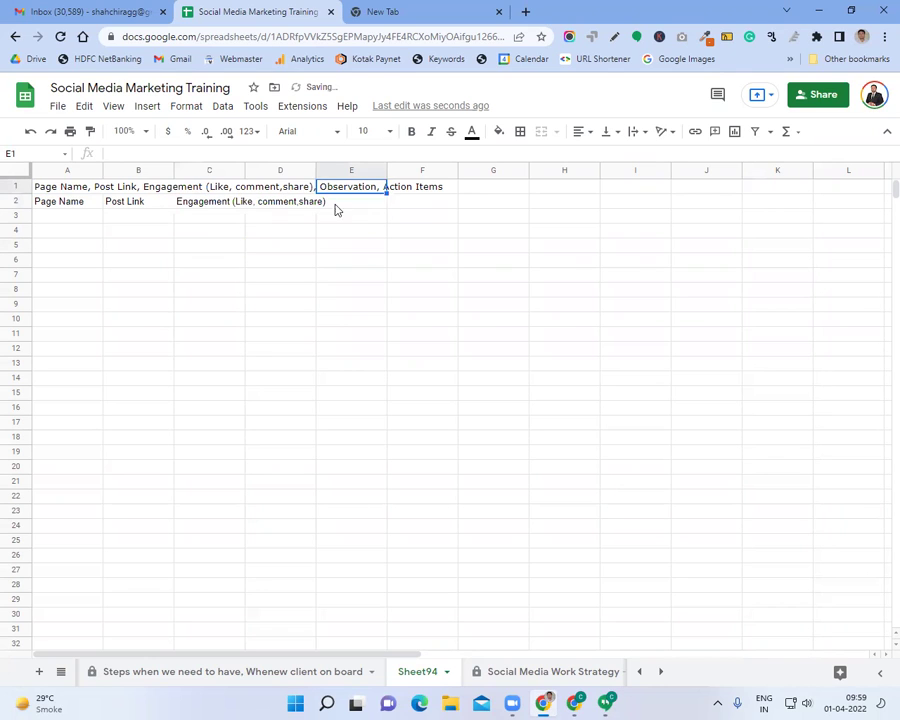
# - Complete the headings with "Observation" in D2 and "Action Items" in E2
pyautogui.click(277, 205)
pyautogui.write('Observation')
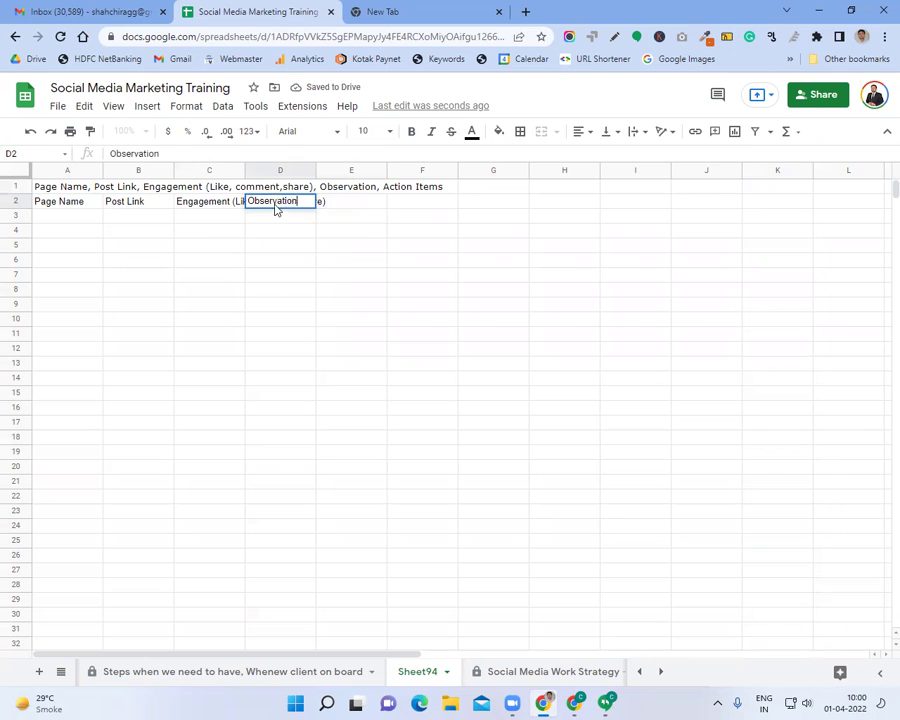
pyautogui.press('Tab')
pyautogui.write('Actio')
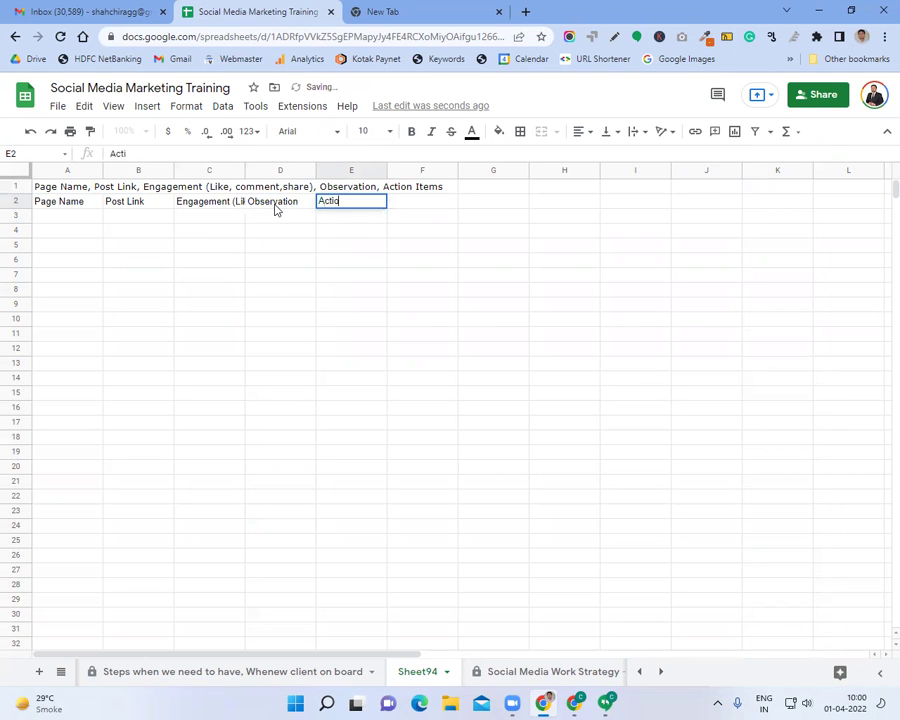
pyautogui.write('n Items')
pyautogui.press('Return')
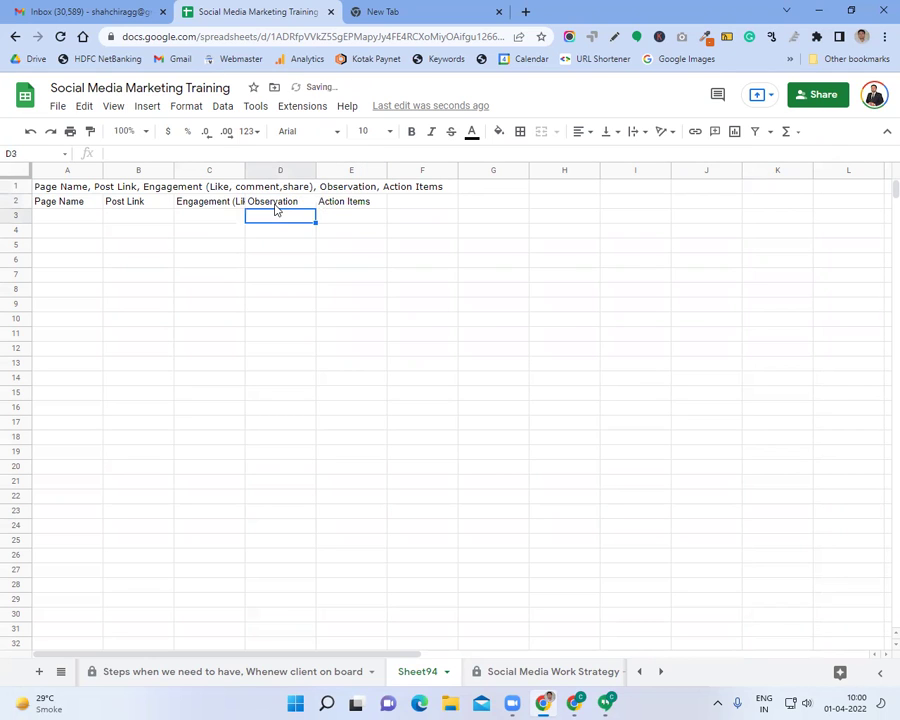
# - Delete the row holding the pasted line and freeze the heading row at the top of the sheet
pyautogui.click(11, 186)
pyautogui.rightClick(11, 186)
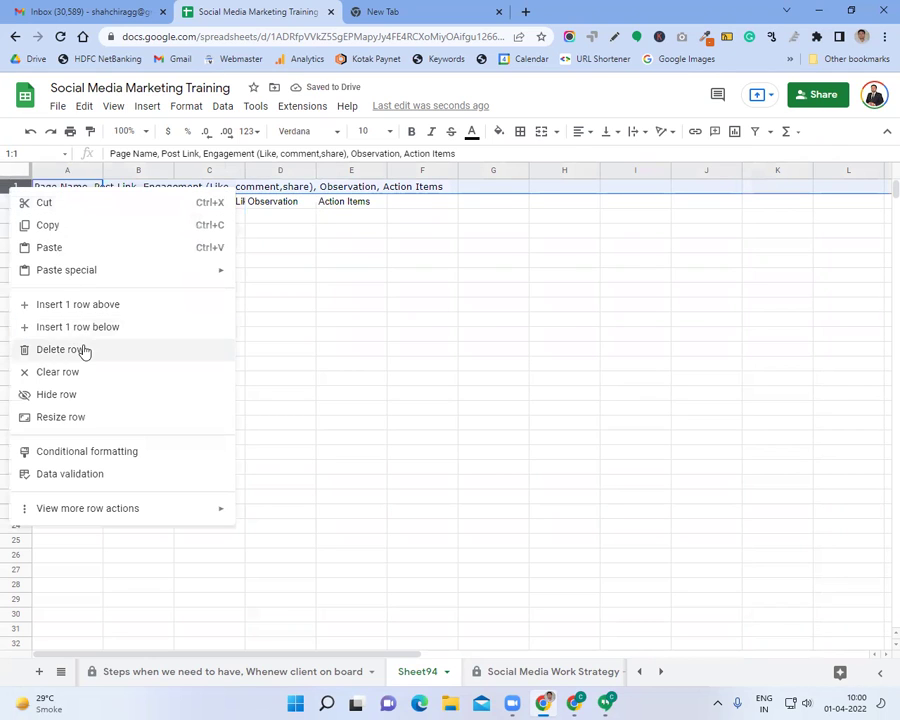
pyautogui.click(84, 350)
pyautogui.click(95, 288)
pyautogui.moveTo(18, 191); pyautogui.dragTo(88, 195)
pyautogui.click(87, 192)
# - Enter "Trainininseo" as the first page name in A2
pyautogui.click(86, 209)
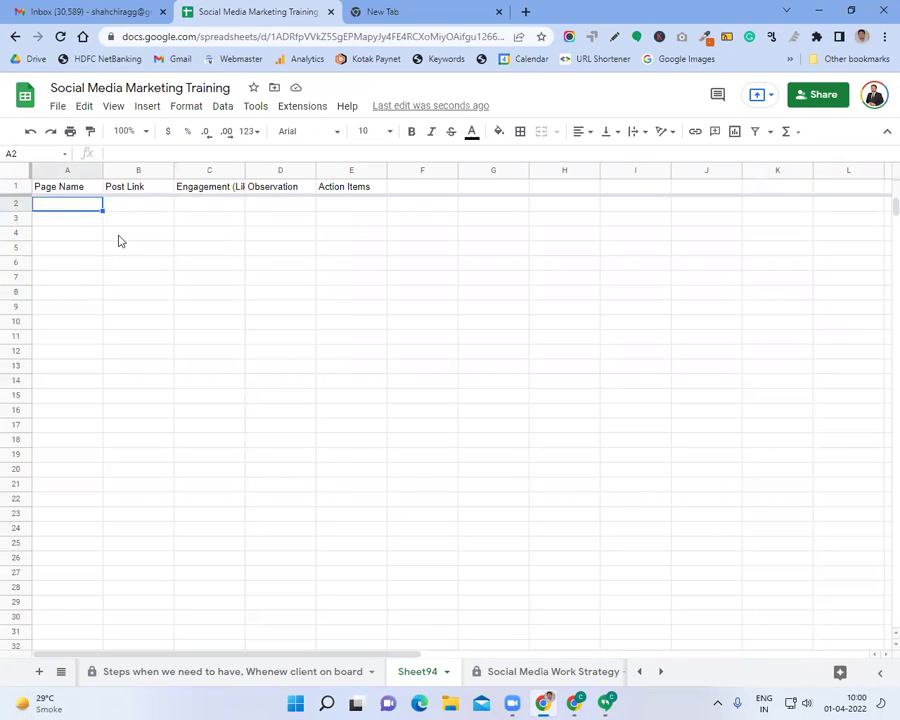
pyautogui.write('Trainin')
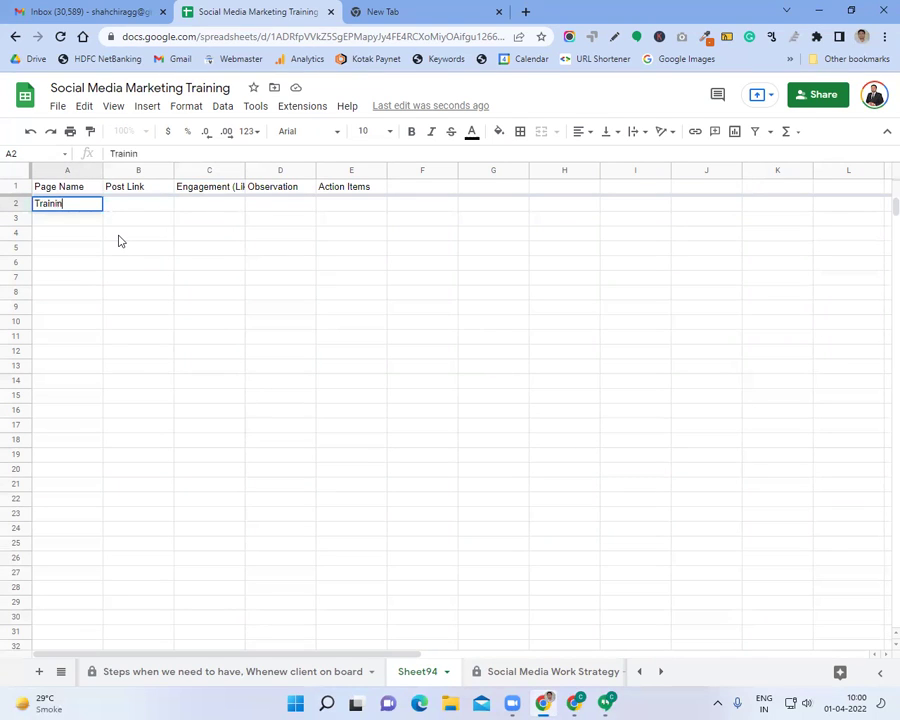
pyautogui.write('inseo')
pyautogui.press('Tab')
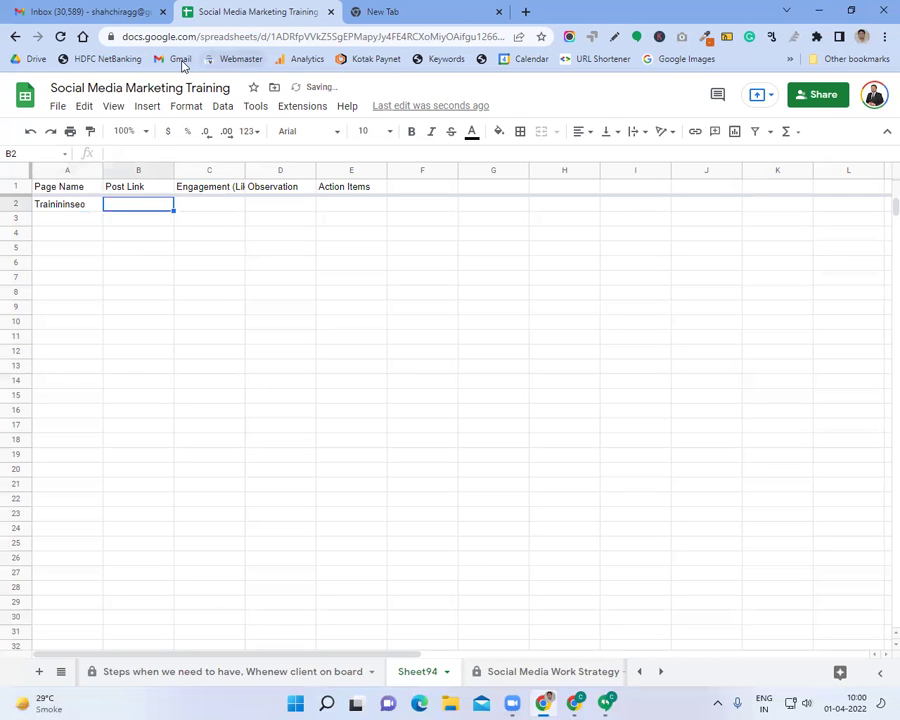
# - Search Google for "facebook.com traininginseo" in the empty browser tab and open the Digital Marketing Training Facebook home page
pyautogui.click(410, 12)
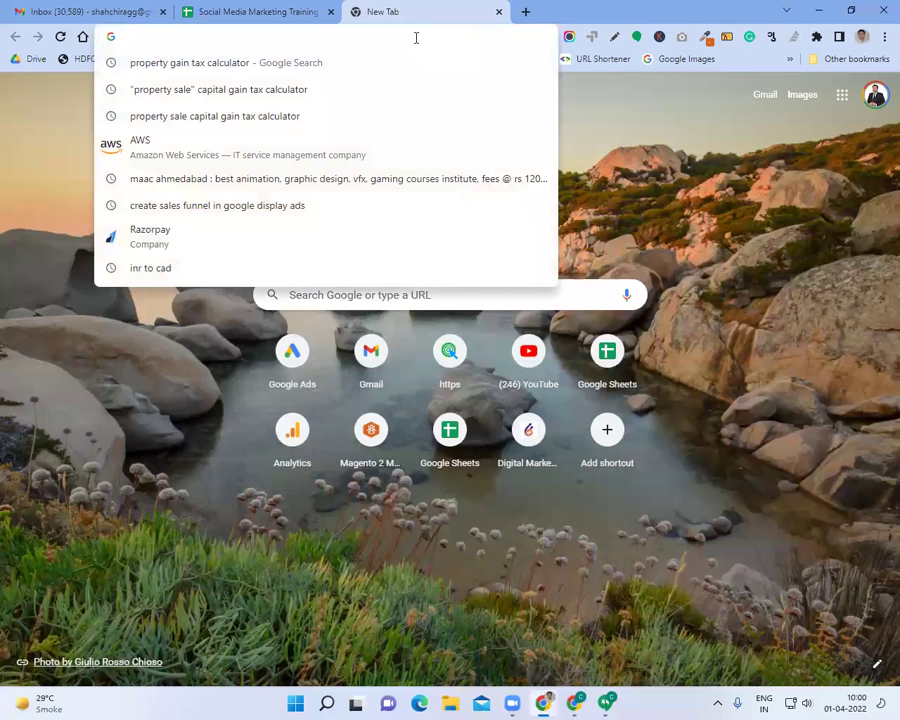
pyautogui.write('facebook')
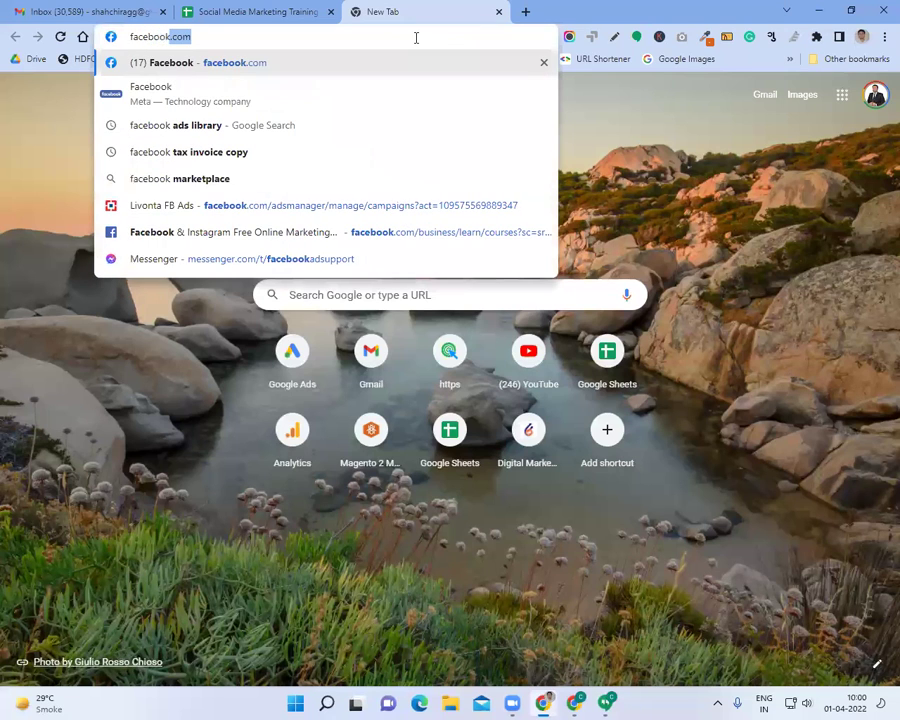
pyautogui.write('.com ')
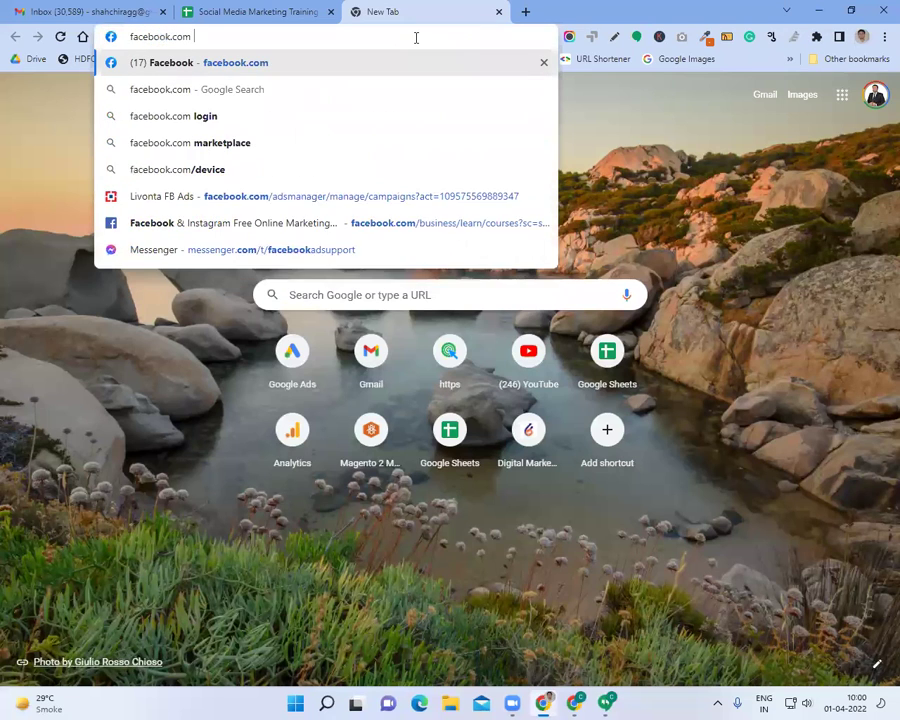
pyautogui.write('traininginseo')
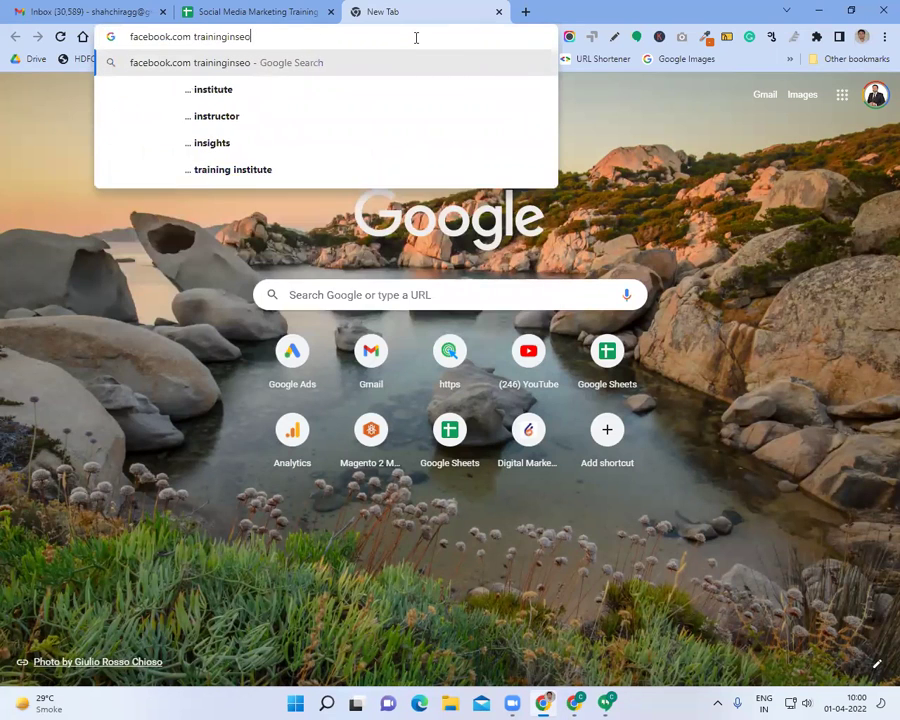
pyautogui.press('Return')
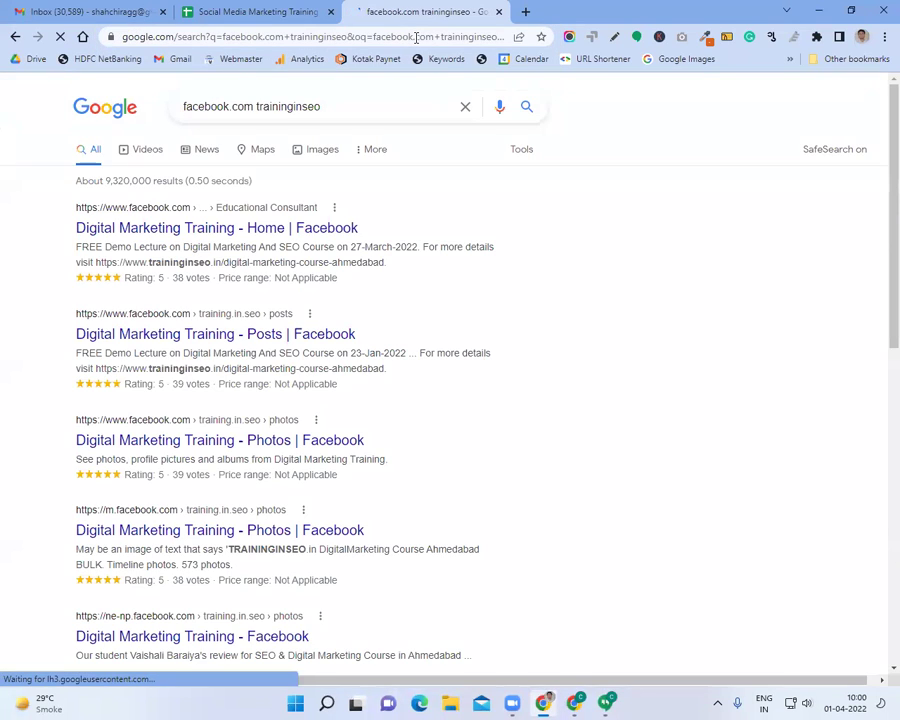
pyautogui.click(285, 229)
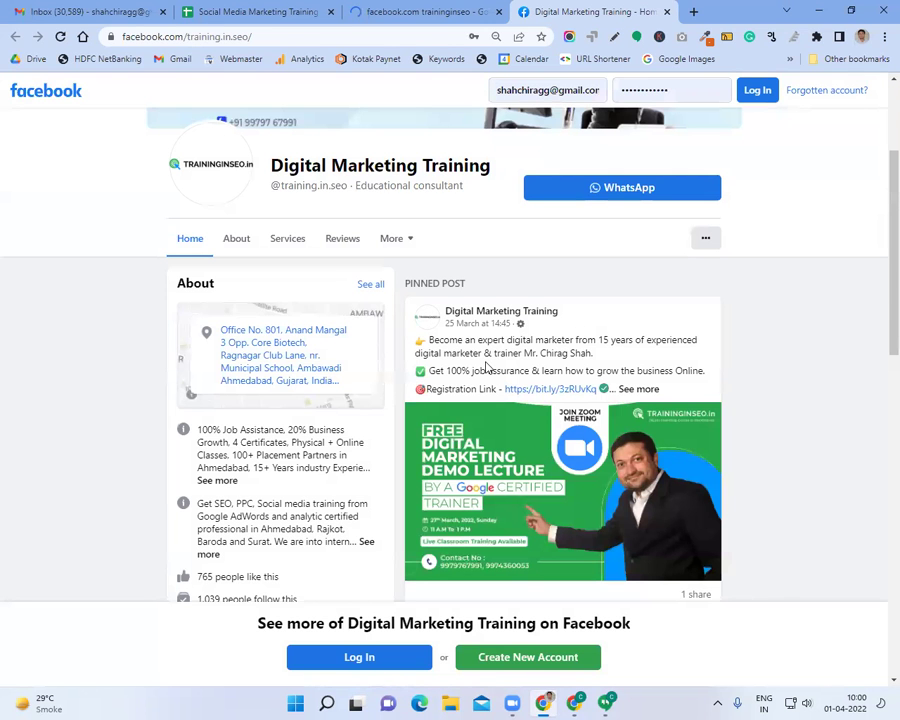
# - Examine the posts on the Digital Marketing Training Facebook page, from the newest back to February, for content types and engagement
pyautogui.scroll(-4, 480, 368)
pyautogui.scroll(-5, 486, 369)
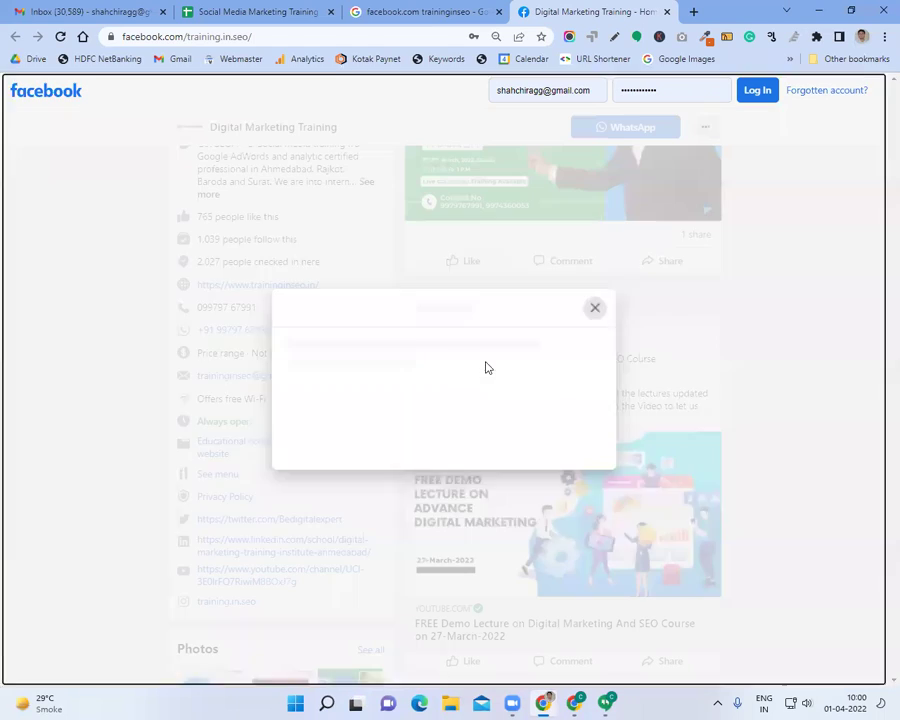
pyautogui.click(729, 245)
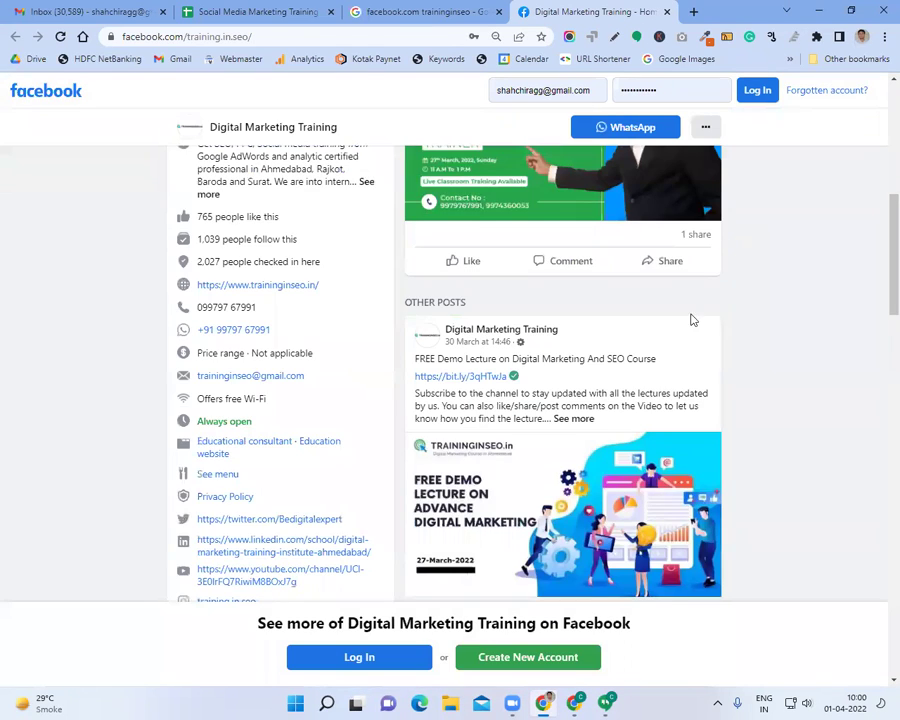
pyautogui.scroll(-5, 560, 405)
pyautogui.scroll(-6, 559, 410)
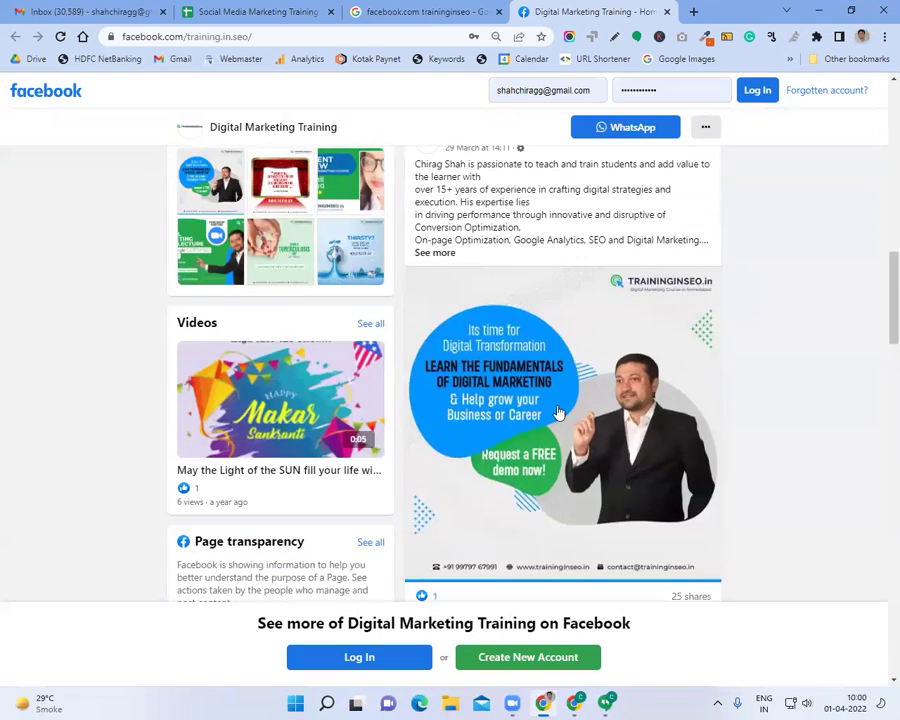
pyautogui.scroll(3, 559, 412)
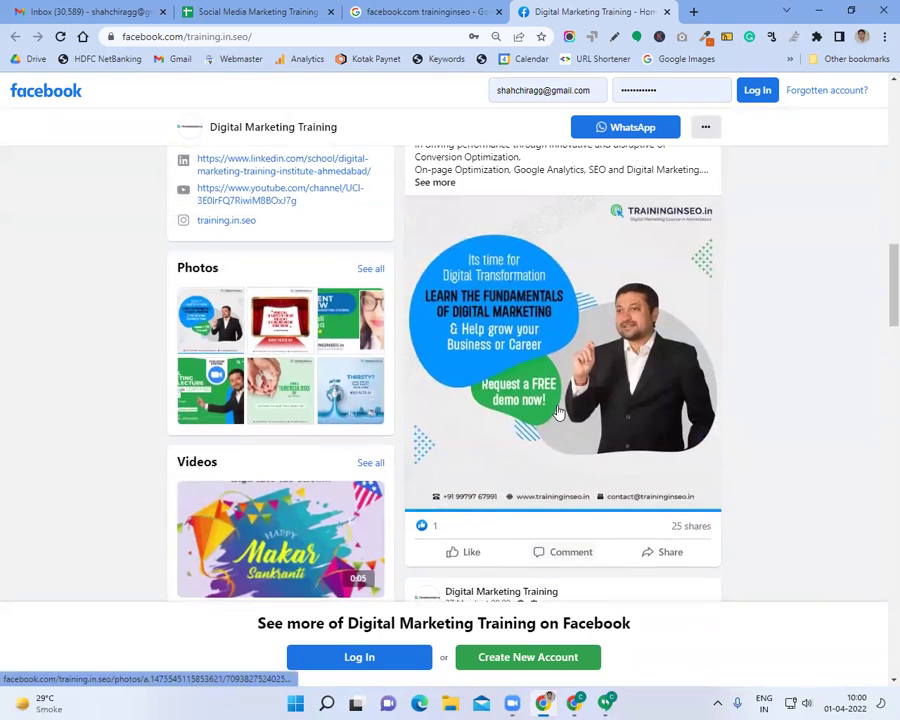
pyautogui.scroll(3, 559, 412)
pyautogui.scroll(-10, 558, 412)
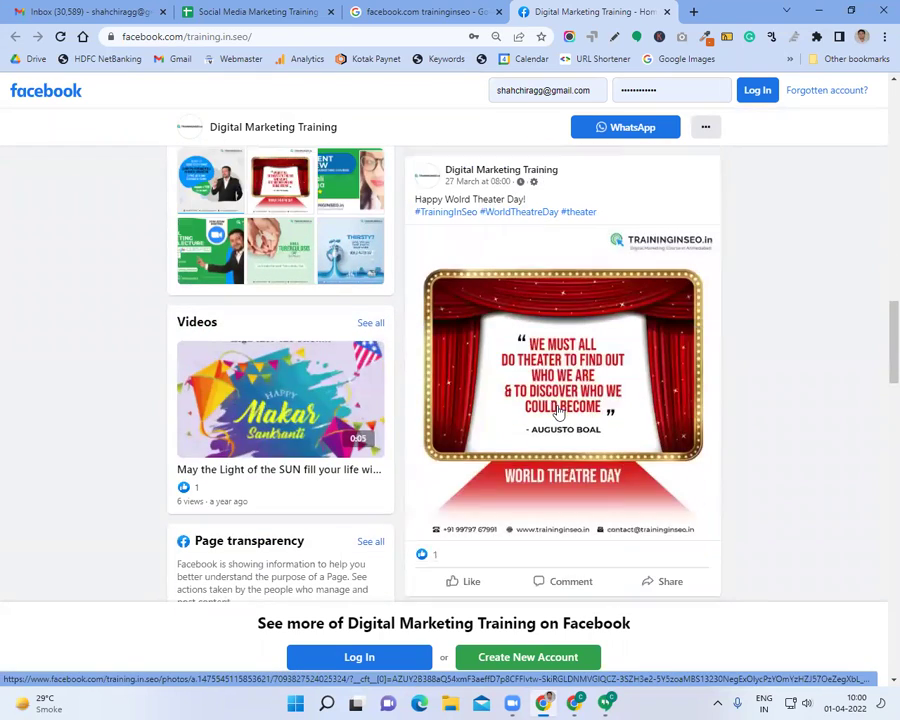
pyautogui.scroll(-6, 558, 412)
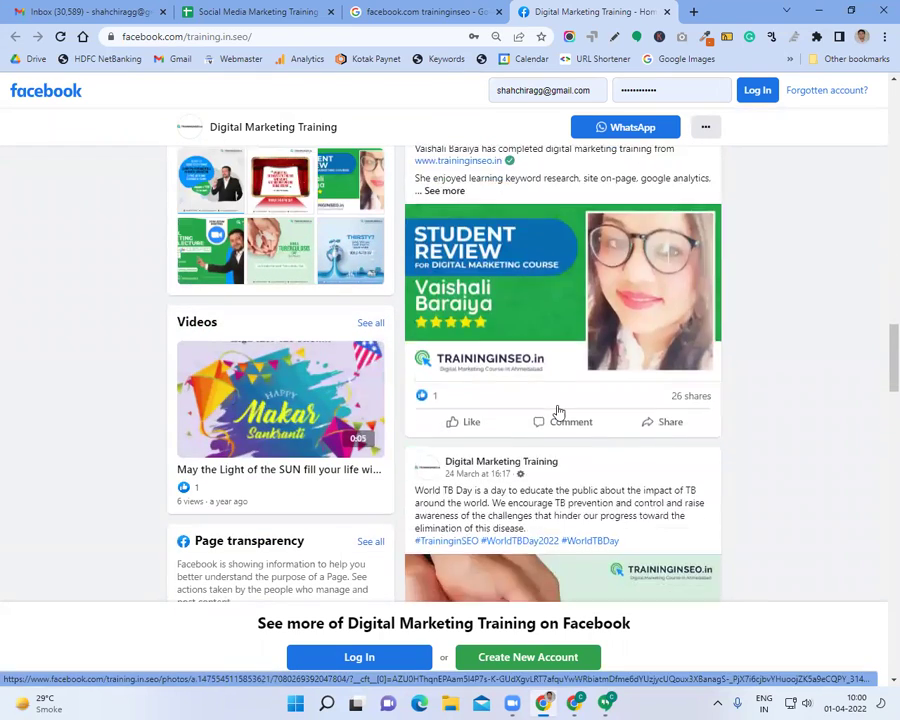
pyautogui.scroll(-5, 558, 412)
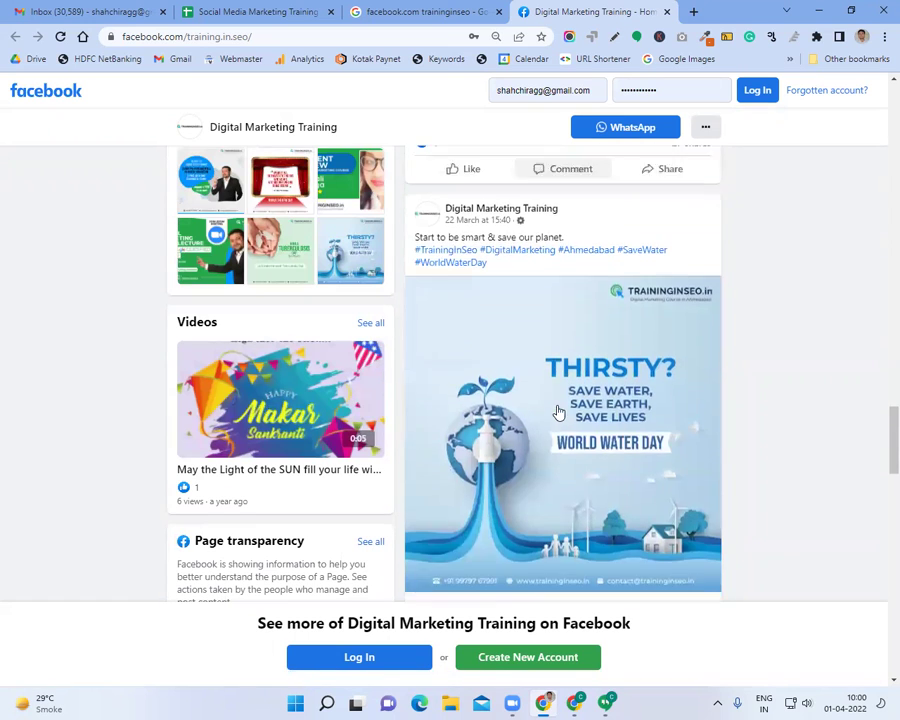
pyautogui.scroll(-7, 558, 412)
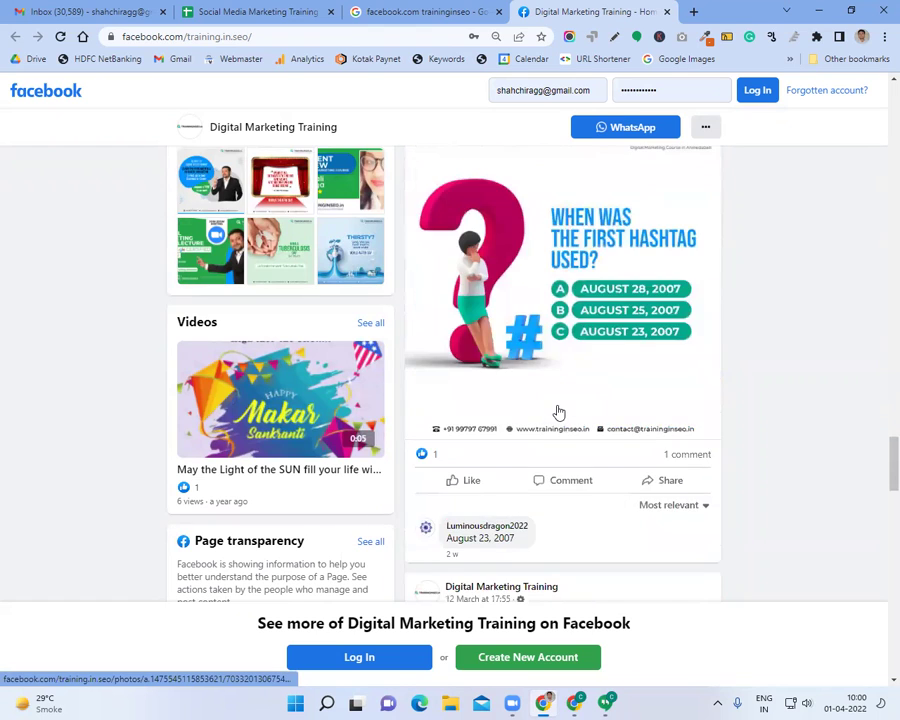
pyautogui.scroll(-1, 558, 412)
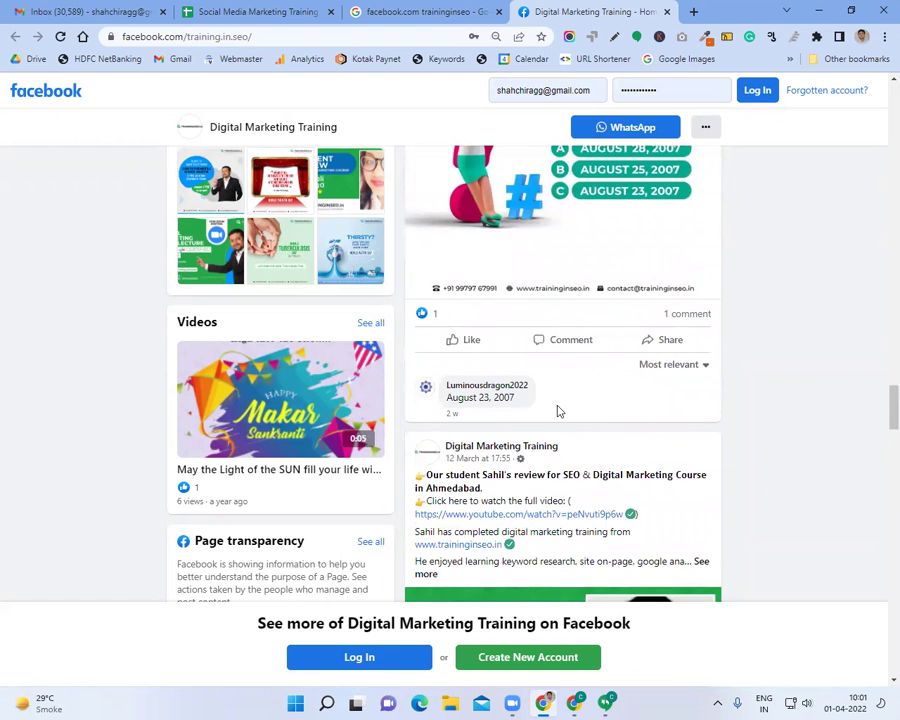
pyautogui.scroll(3, 558, 412)
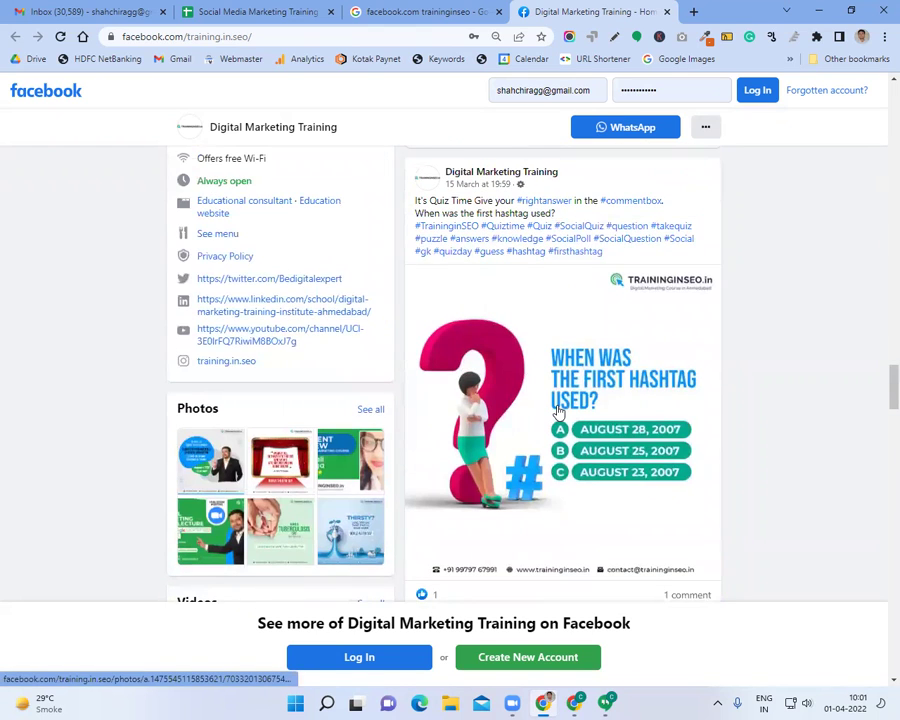
pyautogui.scroll(-3, 558, 412)
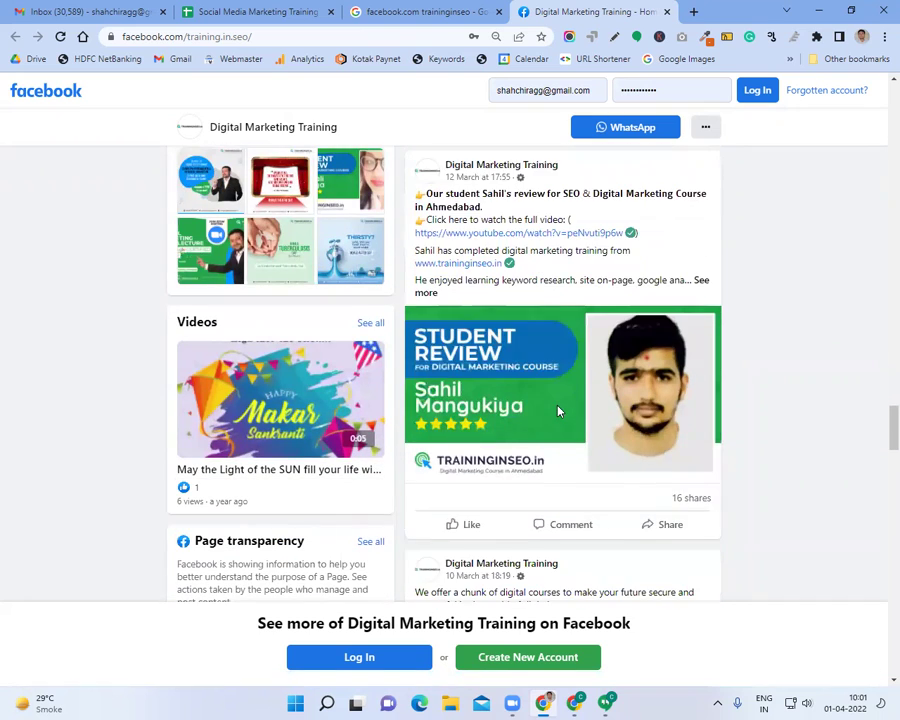
pyautogui.scroll(-3, 558, 412)
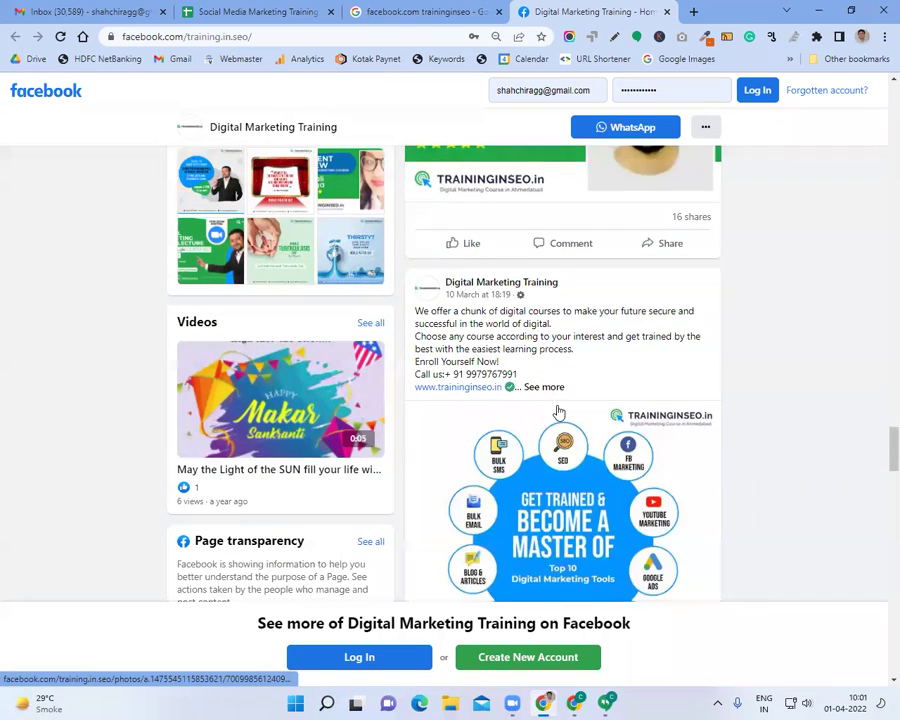
pyautogui.scroll(-8, 558, 412)
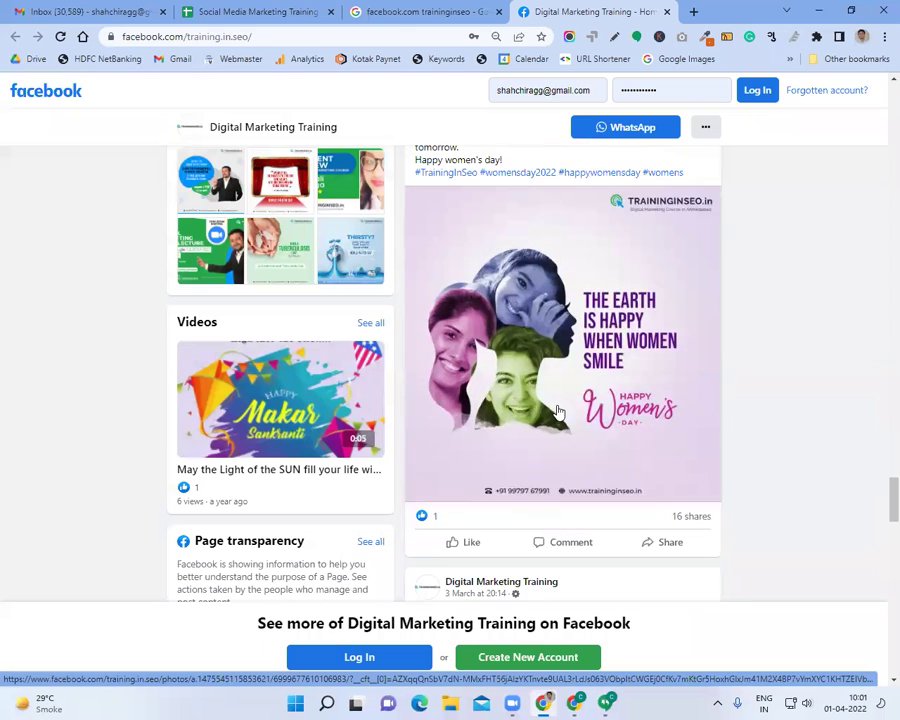
pyautogui.scroll(-4, 558, 412)
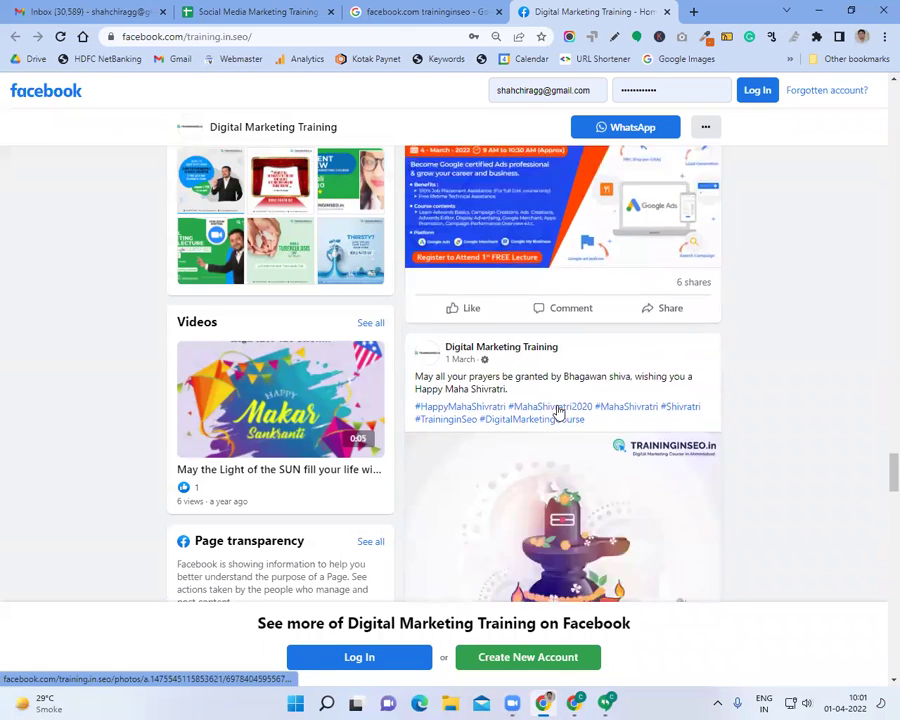
pyautogui.scroll(-5, 558, 412)
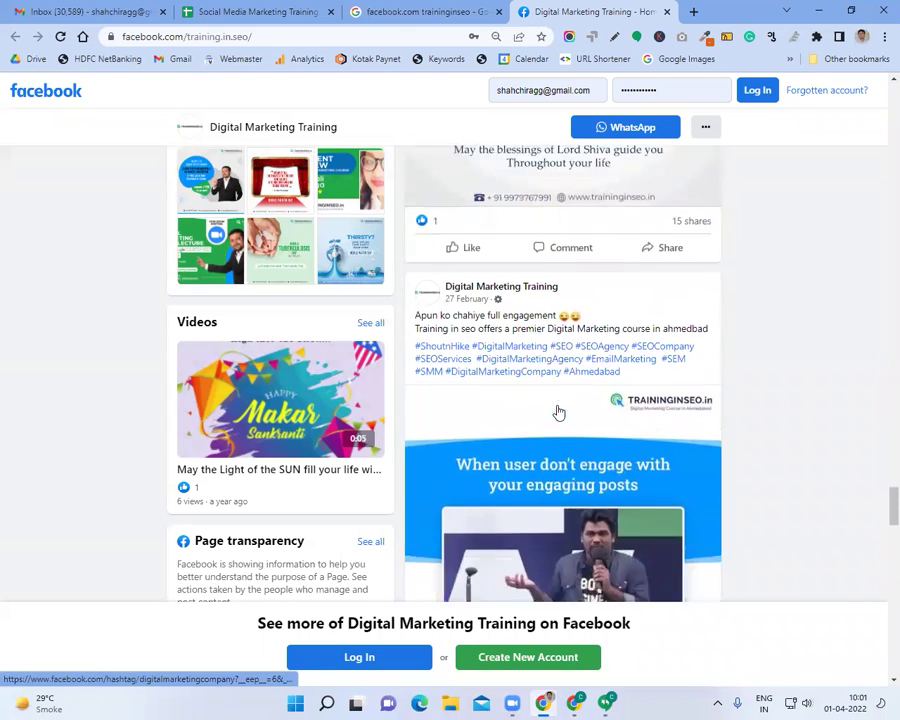
pyautogui.scroll(-4, 558, 412)
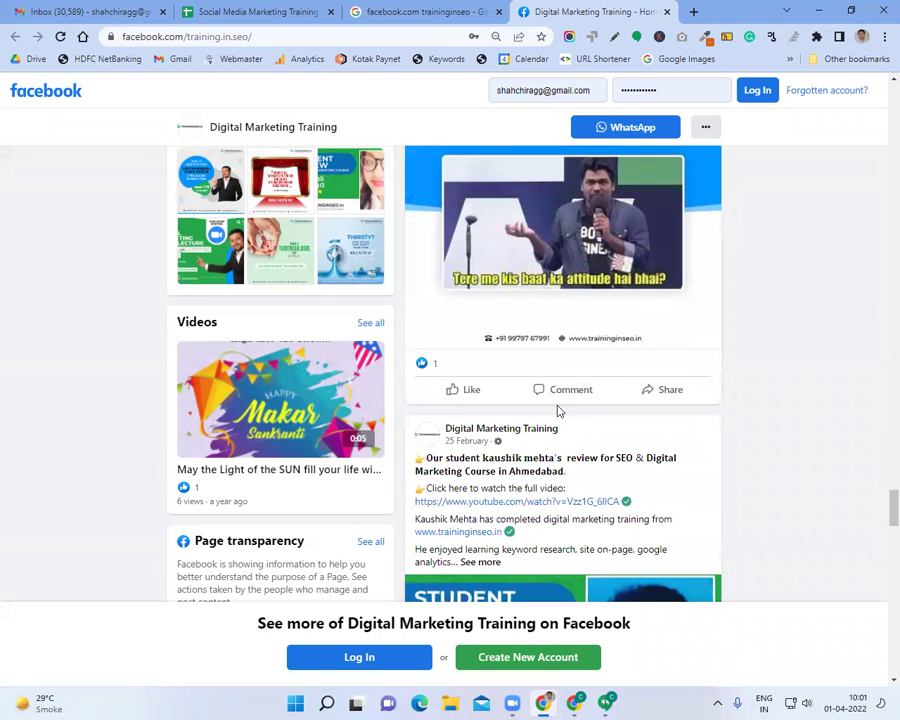
pyautogui.scroll(-2, 558, 412)
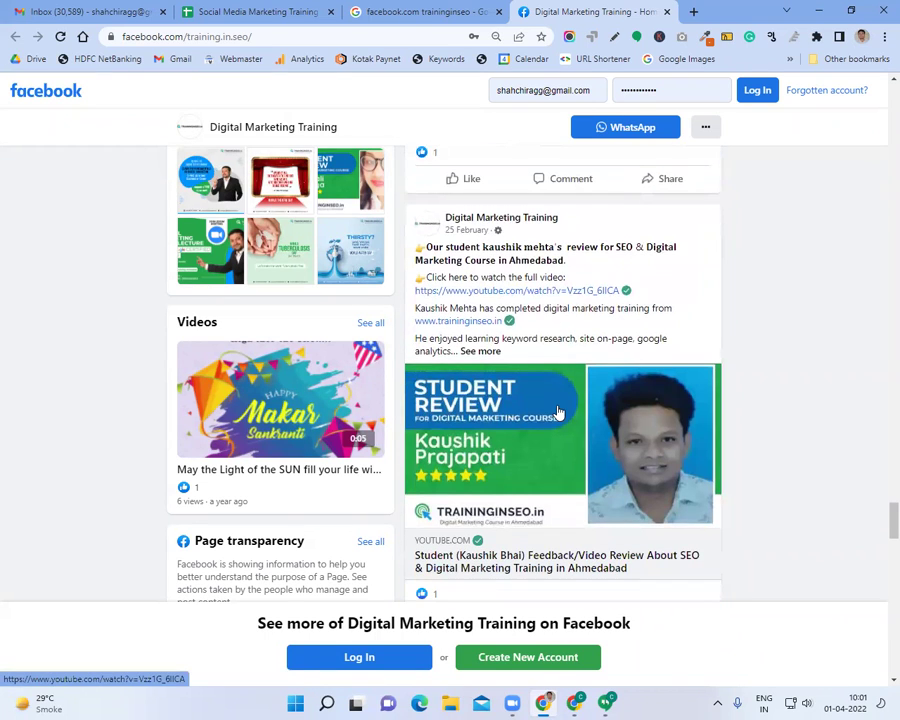
pyautogui.scroll(-7, 558, 412)
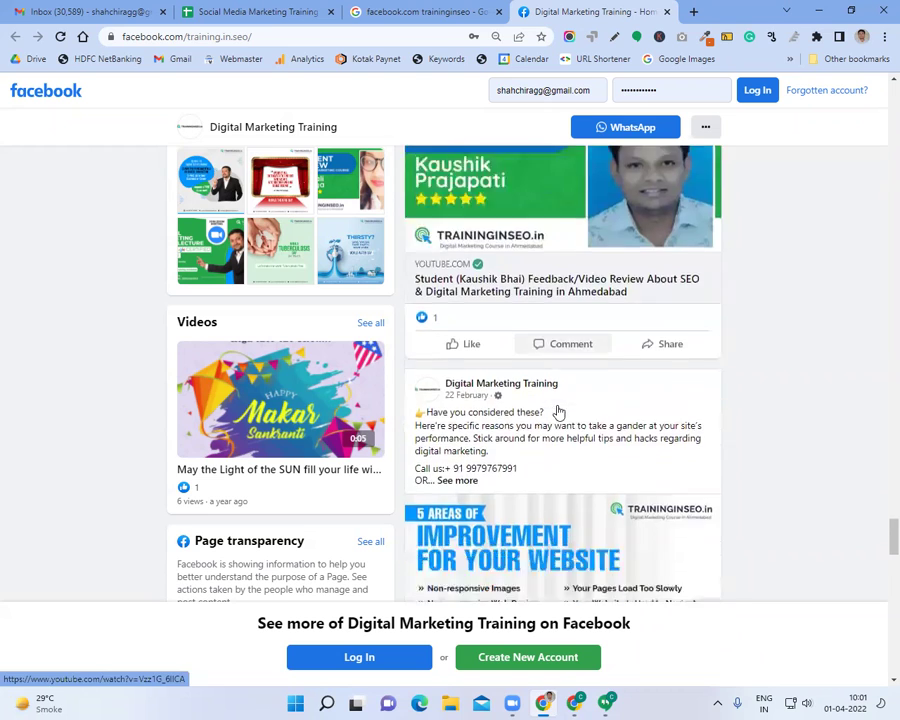
pyautogui.scroll(-2, 558, 412)
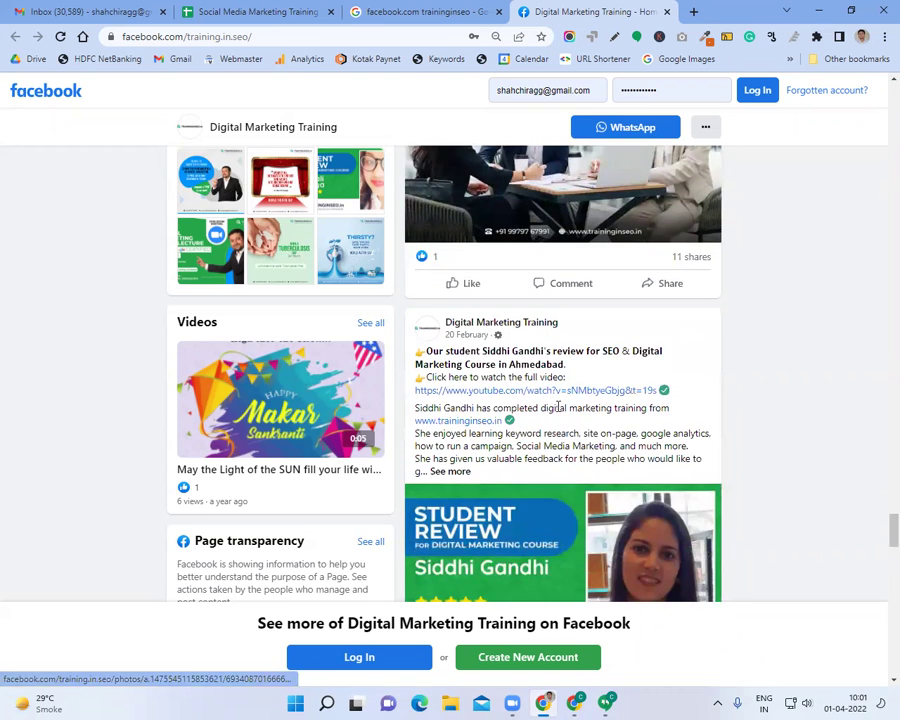
pyautogui.scroll(-2, 558, 412)
pyautogui.scroll(1, 558, 412)
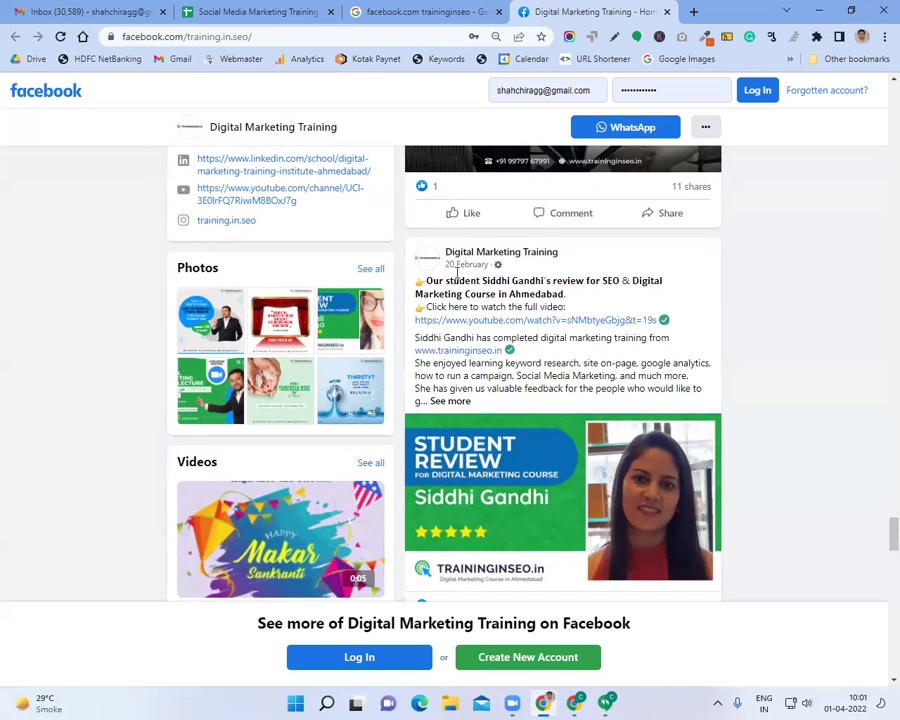
# - Copy the Facebook page's address into B2 of the Social Media Marketing Training spreadsheet as the post link
pyautogui.click(234, 38)
pyautogui.hotkey('ctrl', 'c')
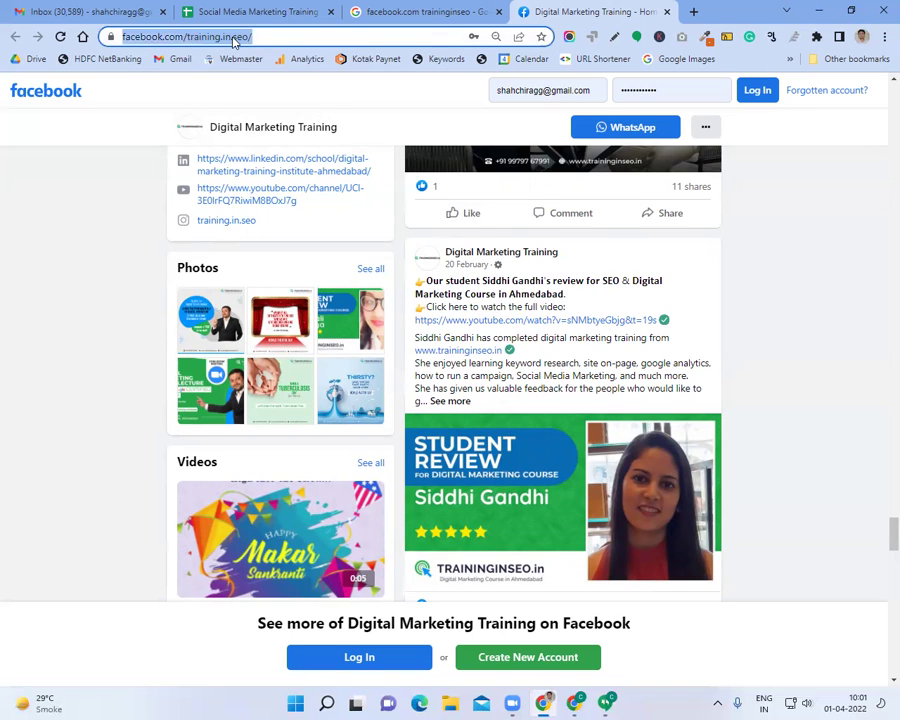
pyautogui.click(240, 12)
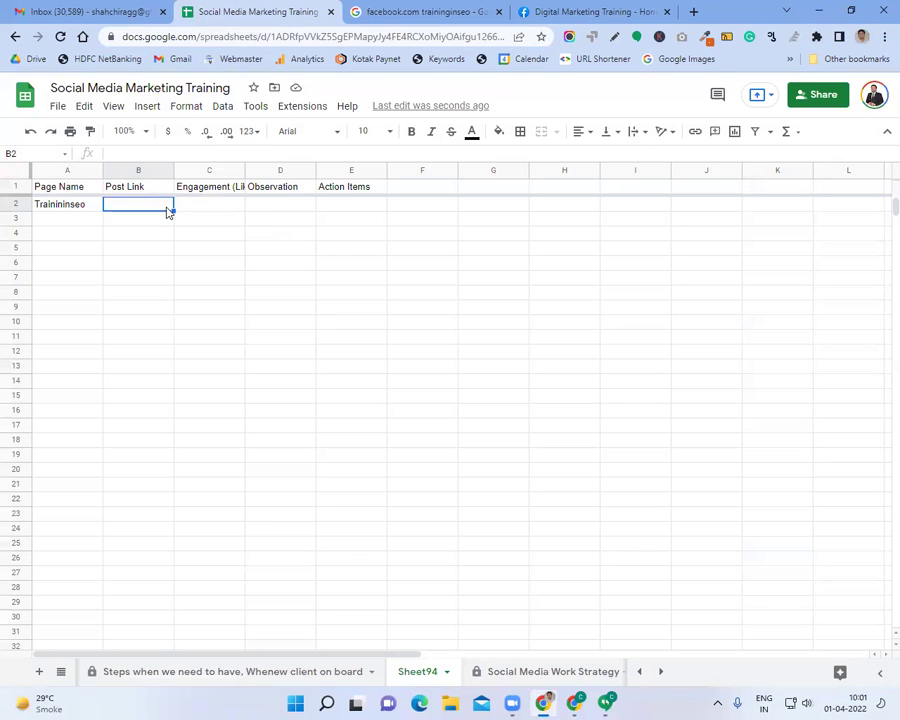
pyautogui.hotkey('ctrl', 'v')
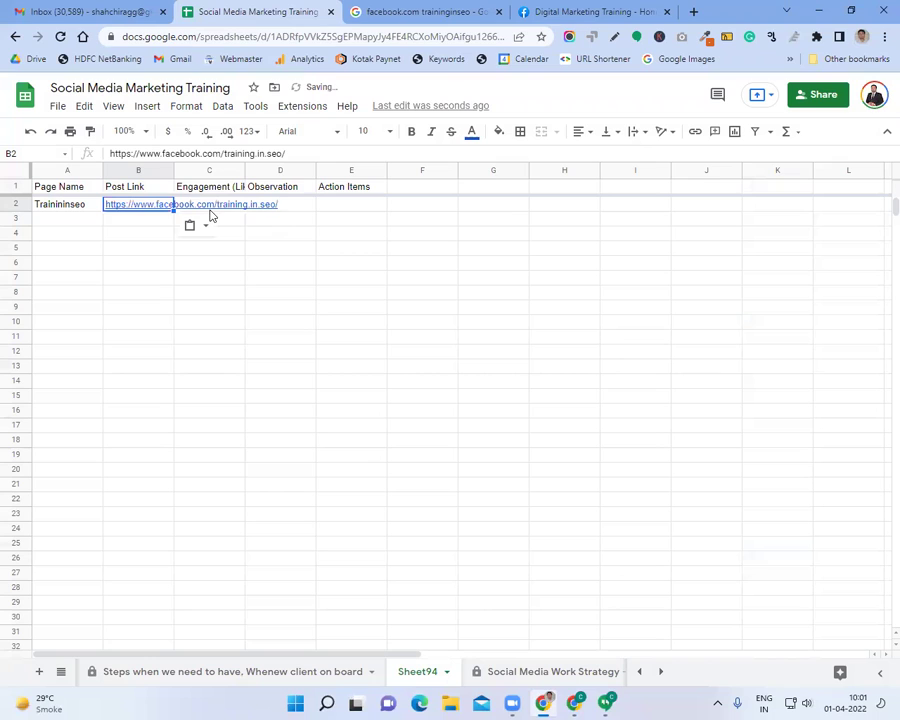
# - Enter "We did not get much engagement in majority of the post." in E2, with "Boost" on a second line
pyautogui.click(291, 209)
pyautogui.press('Tab')
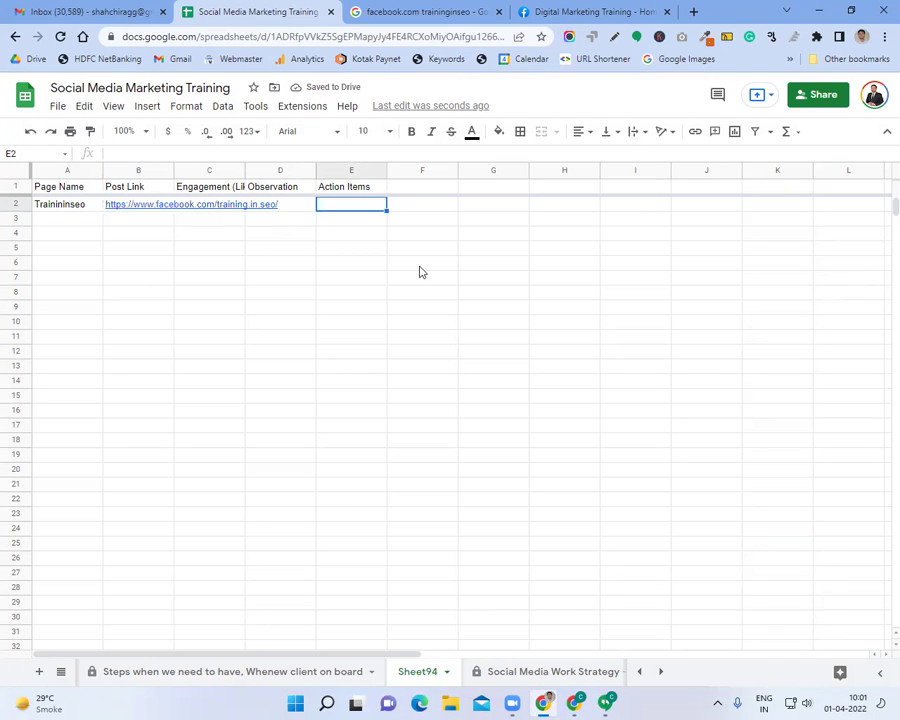
pyautogui.write('We di')
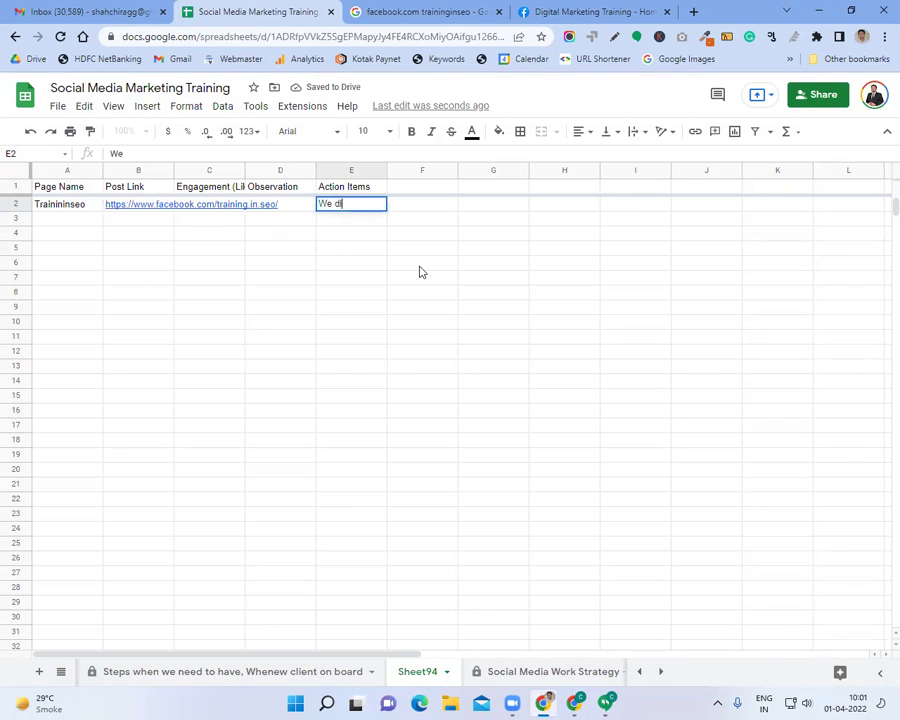
pyautogui.write('d not get m')
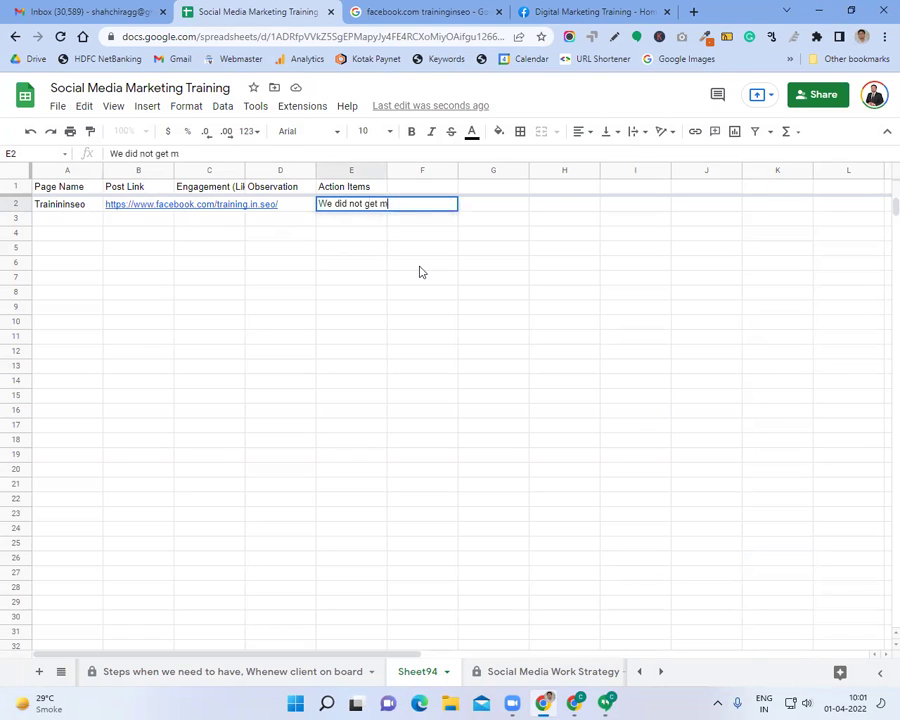
pyautogui.write('uch engagement in majority of the post.')
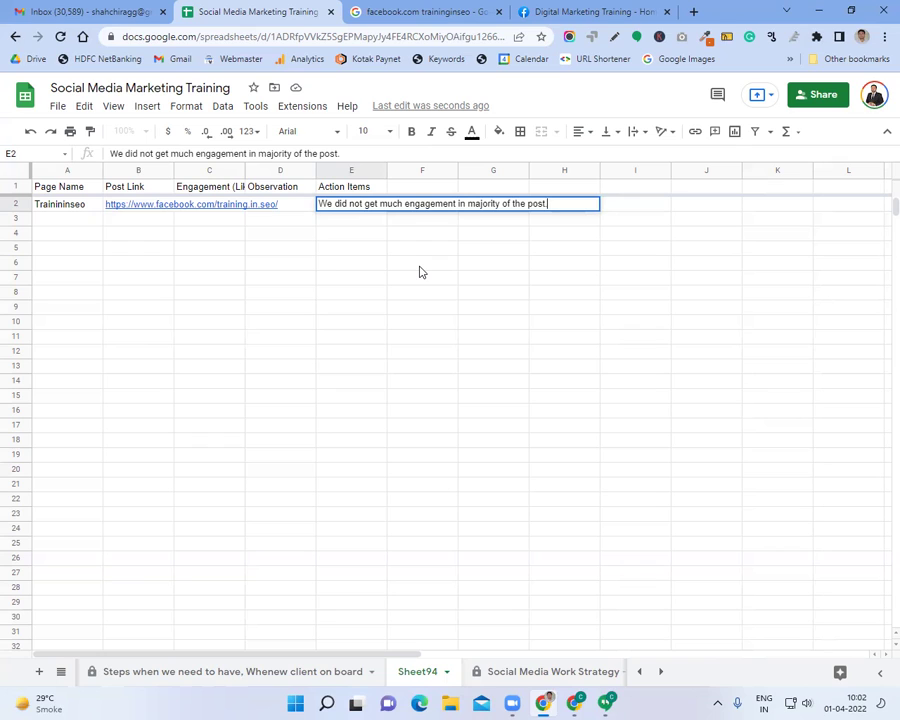
pyautogui.hotkey('alt', 'Return')
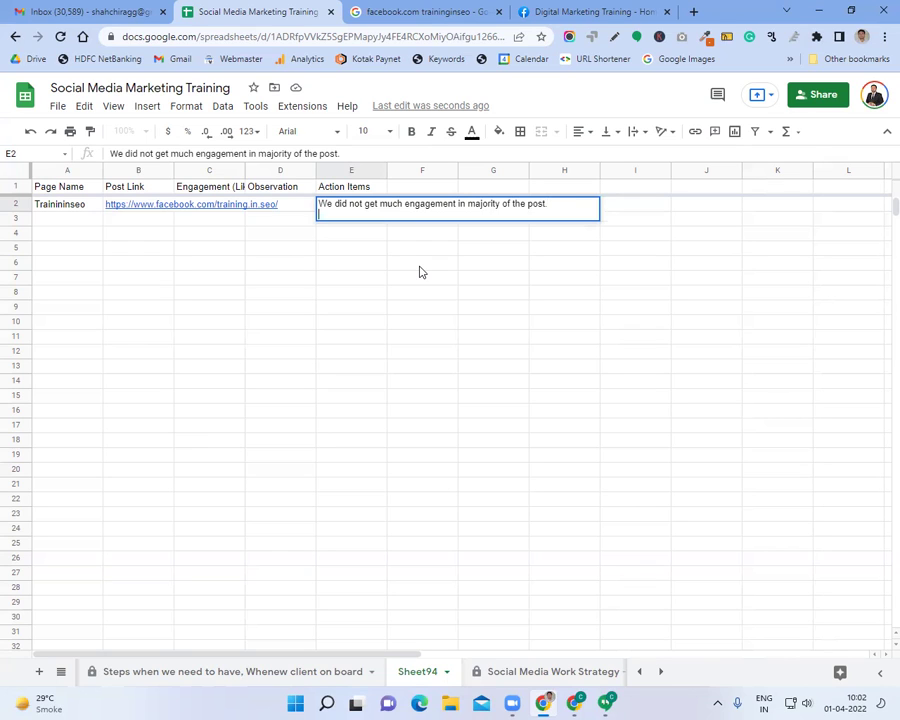
pyautogui.write('Boost')
# - Move the engagement sentence out of E2 into the Observation cell D2
pyautogui.tripleClick(403, 205)
pyautogui.hotkey('ctrl', 'c')
pyautogui.press('BackSpace')
pyautogui.click(290, 208)
pyautogui.hotkey('ctrl', 'v')
# - Complete the action item in E2 as "Boost post with 50 INR to reach to the maximum audience."
pyautogui.click(345, 207)
pyautogui.click(148, 153)
pyautogui.write('post with ')
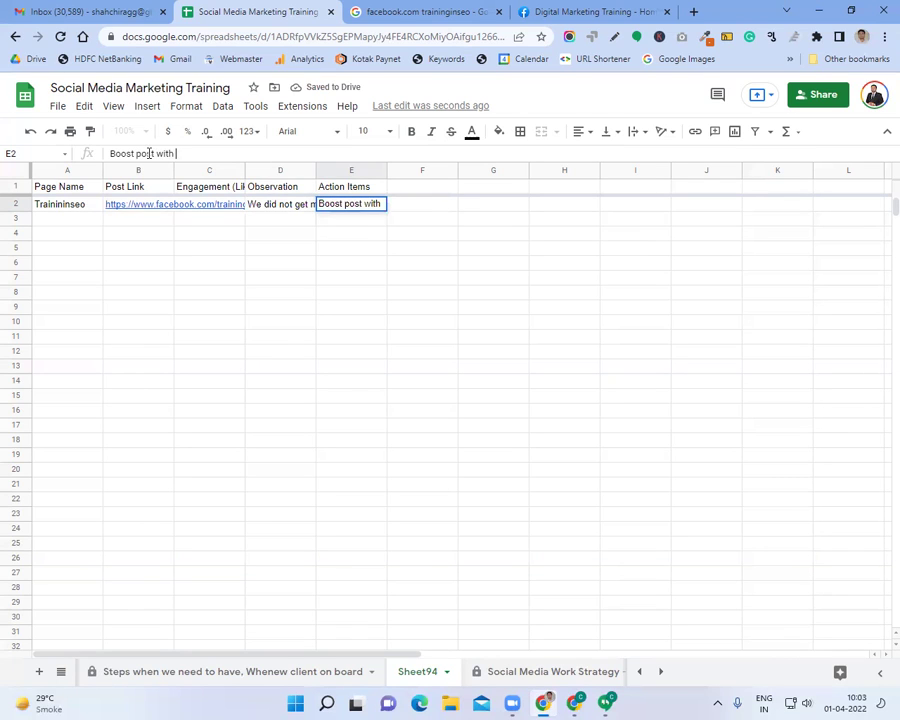
pyautogui.write('50 INR to reach to the maximum audience.')
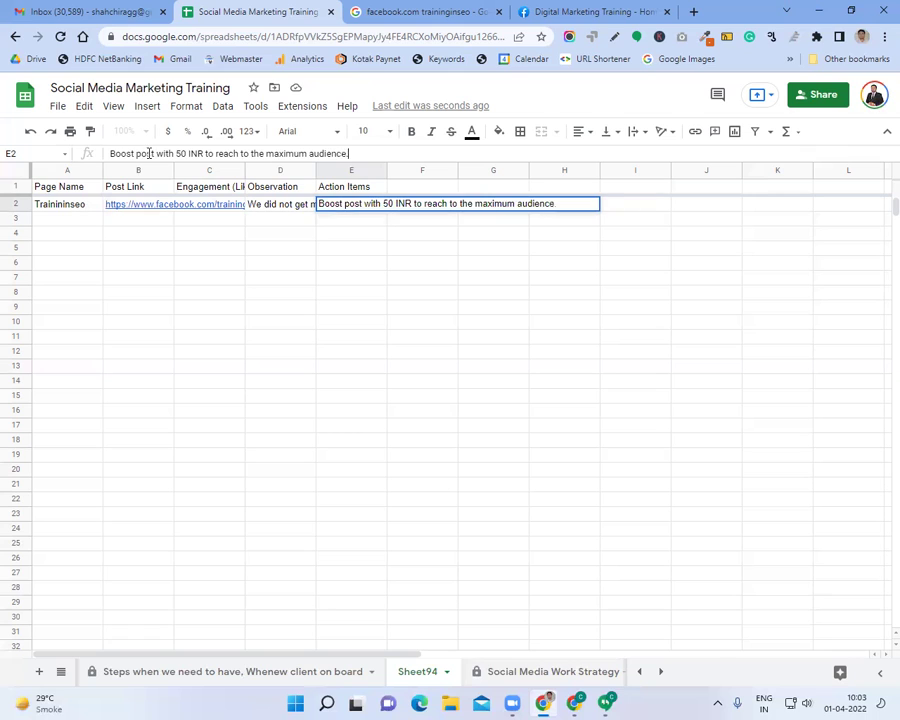
pyautogui.press('Return')
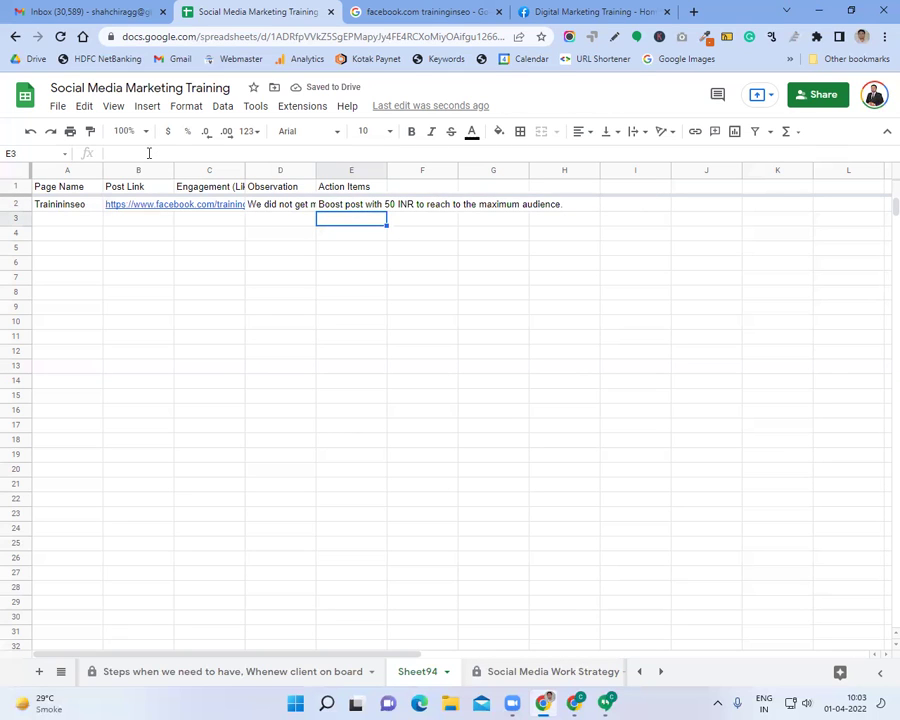
# - Make the headings in A1:E1 bold and centre them horizontally
pyautogui.press('Up')
pyautogui.press('Up')
pyautogui.press('Left')
pyautogui.press('Left')
pyautogui.press('Left')
pyautogui.press('Left')
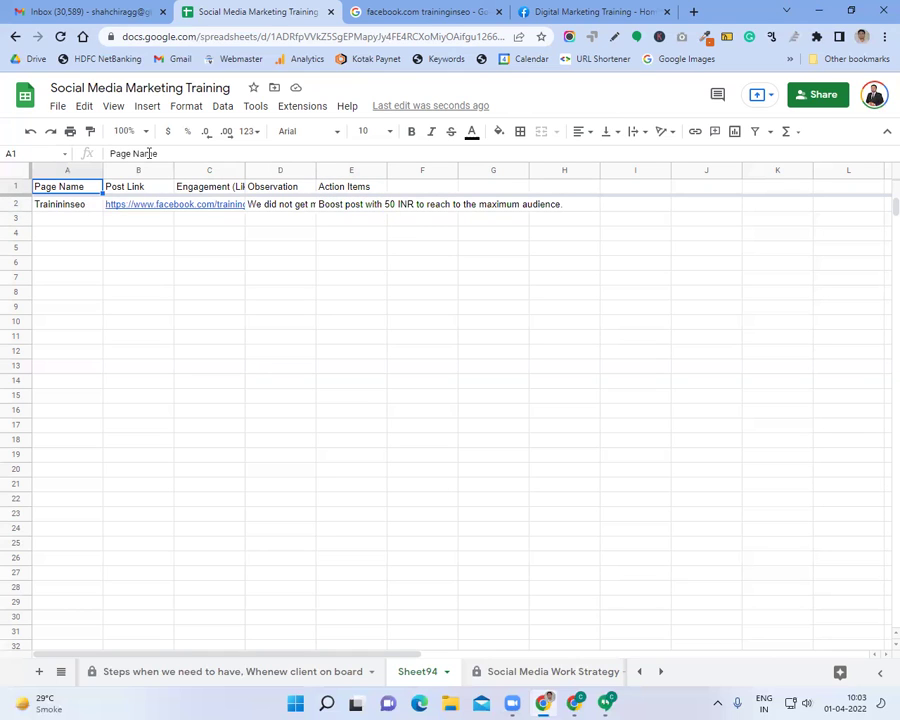
pyautogui.hotkey('shift', 'Right')
pyautogui.hotkey('shift', 'Right')
pyautogui.hotkey('shift', 'Right')
pyautogui.hotkey('shift', 'Right')
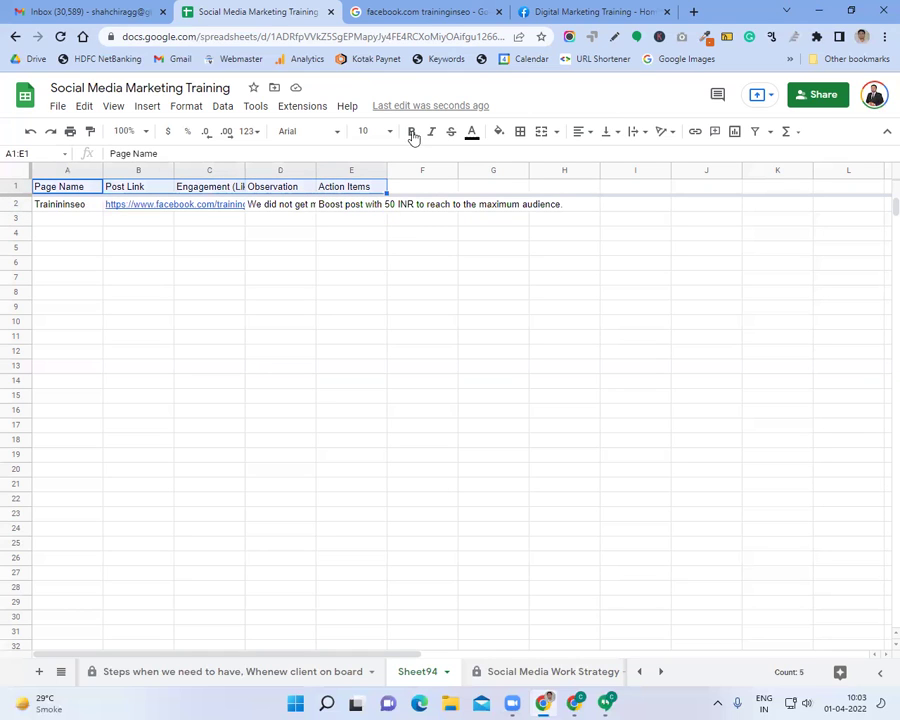
pyautogui.click(411, 131)
pyautogui.click(584, 134)
pyautogui.click(599, 158)
# - Fill the heading cells A1:E1 with light blue
pyautogui.click(498, 131)
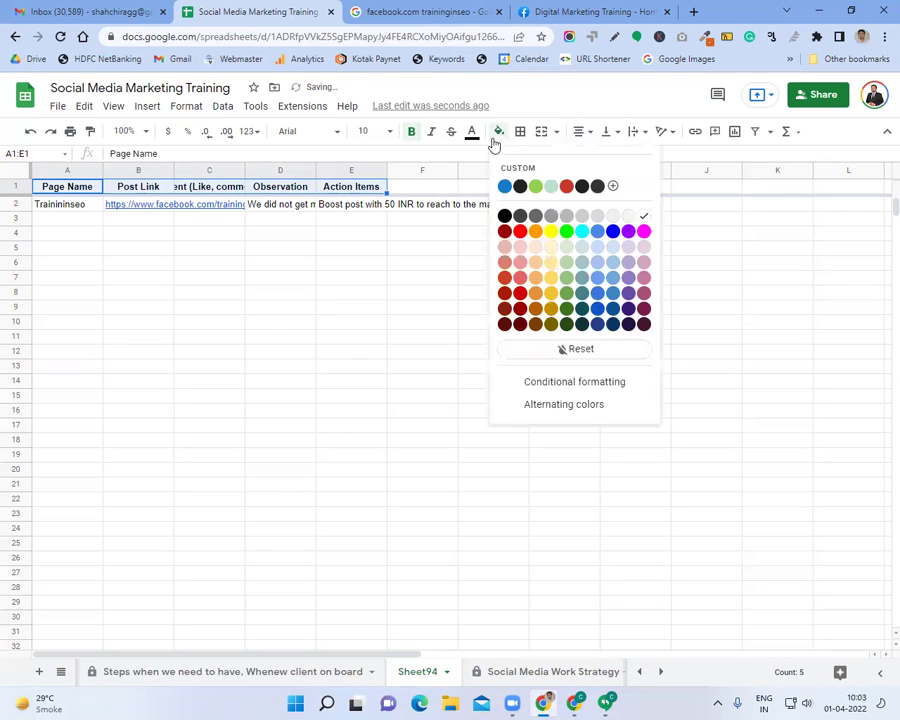
pyautogui.click(597, 248)
pyautogui.click(352, 263)
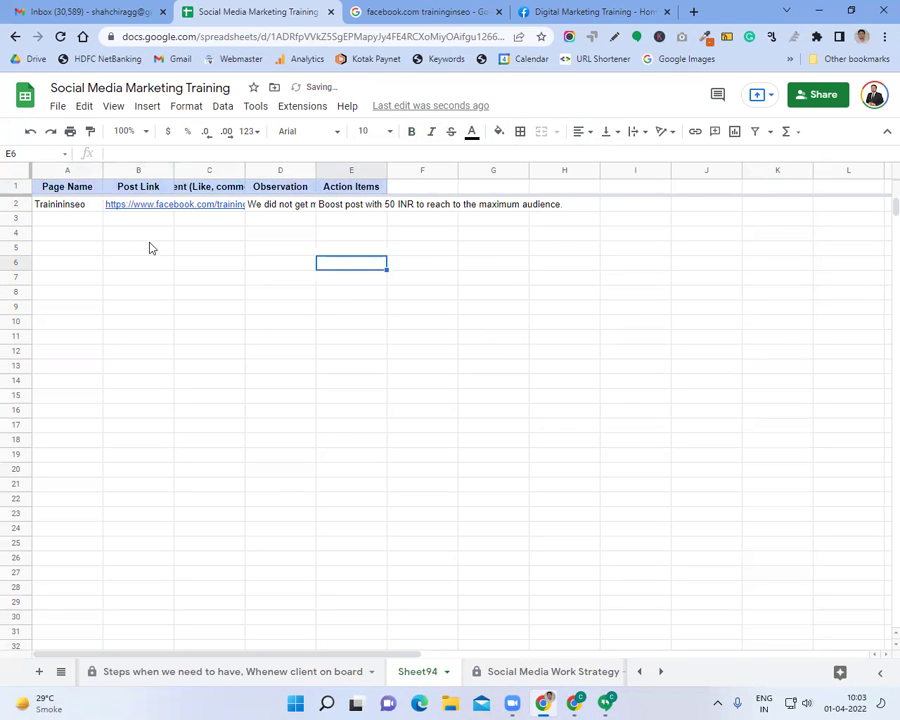
# - Wrap the text of the Trainininseo example row in A2:E2
pyautogui.moveTo(86, 212); pyautogui.dragTo(341, 214)
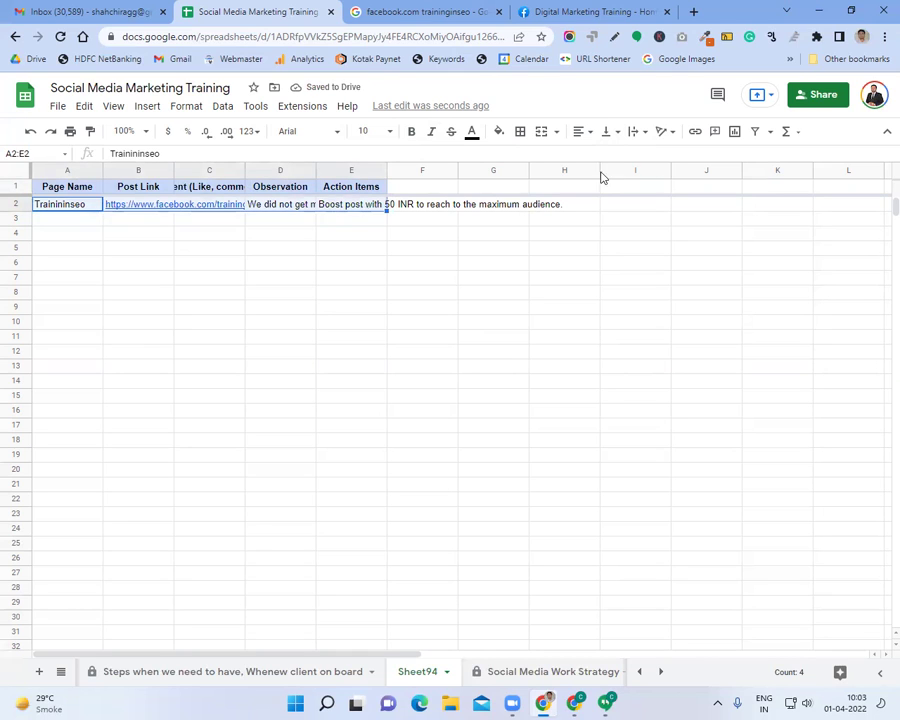
pyautogui.click(634, 131)
pyautogui.click(652, 154)
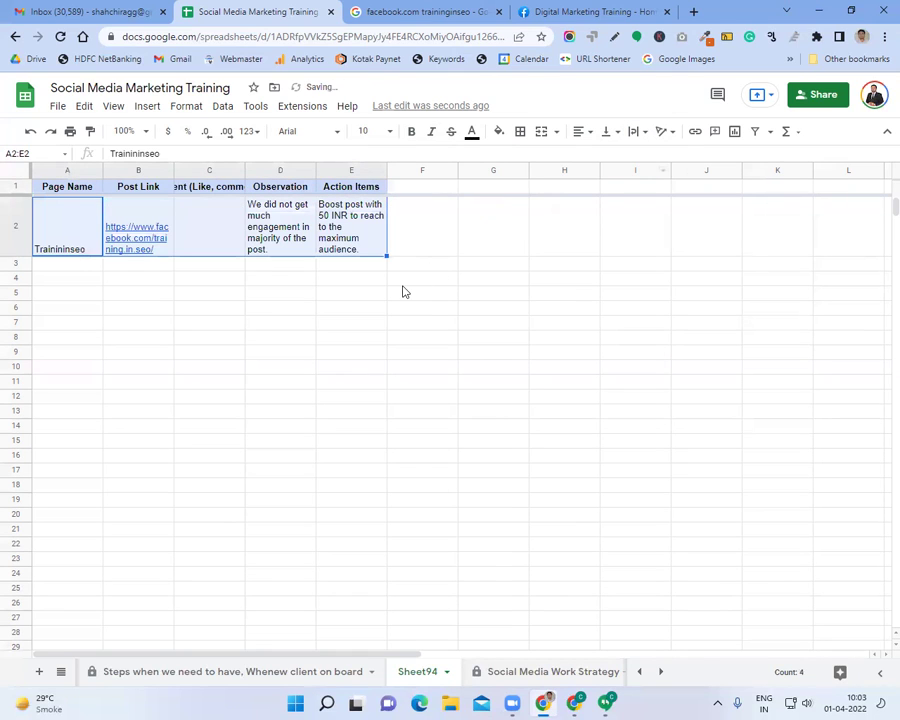
# - Vertically center the contents of cells A2:E2 in the page observation table
pyautogui.click(605, 131)
pyautogui.click(625, 155)
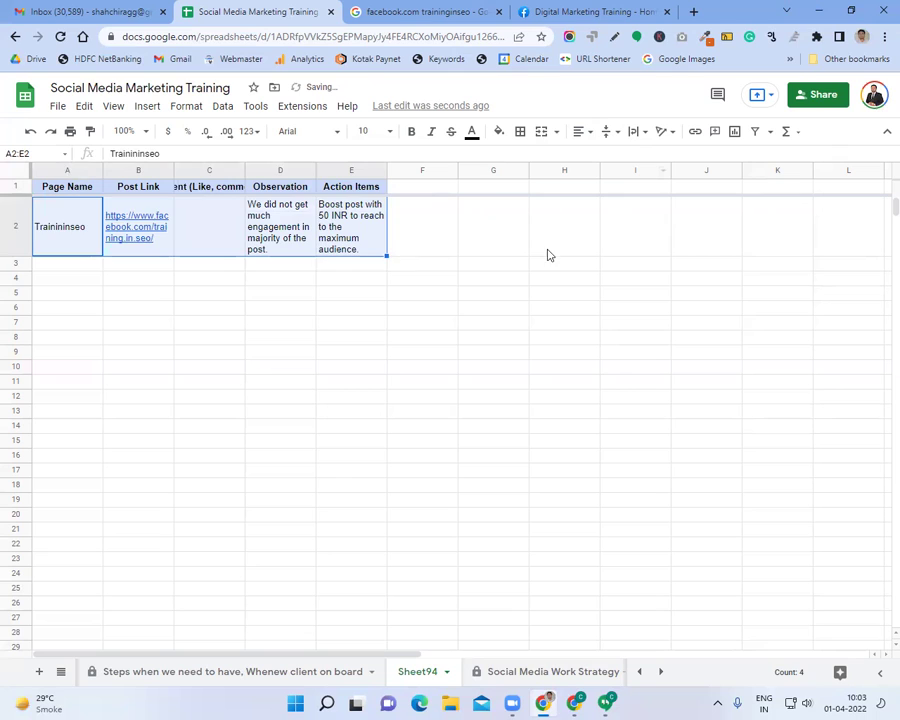
pyautogui.click(500, 262)
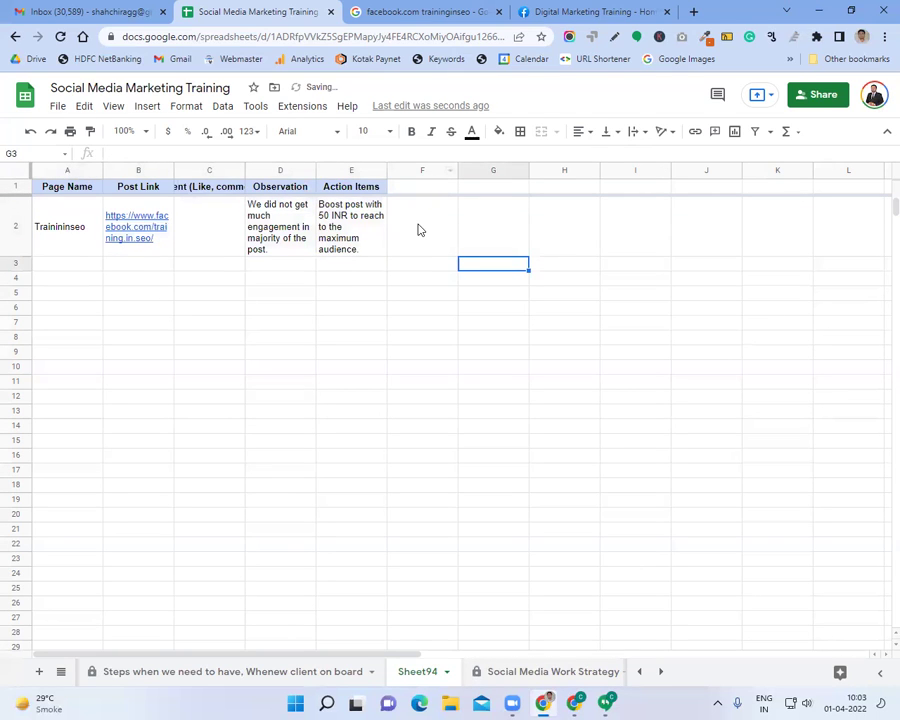
pyautogui.click(84, 267)
pyautogui.click(164, 268)
pyautogui.click(222, 250)
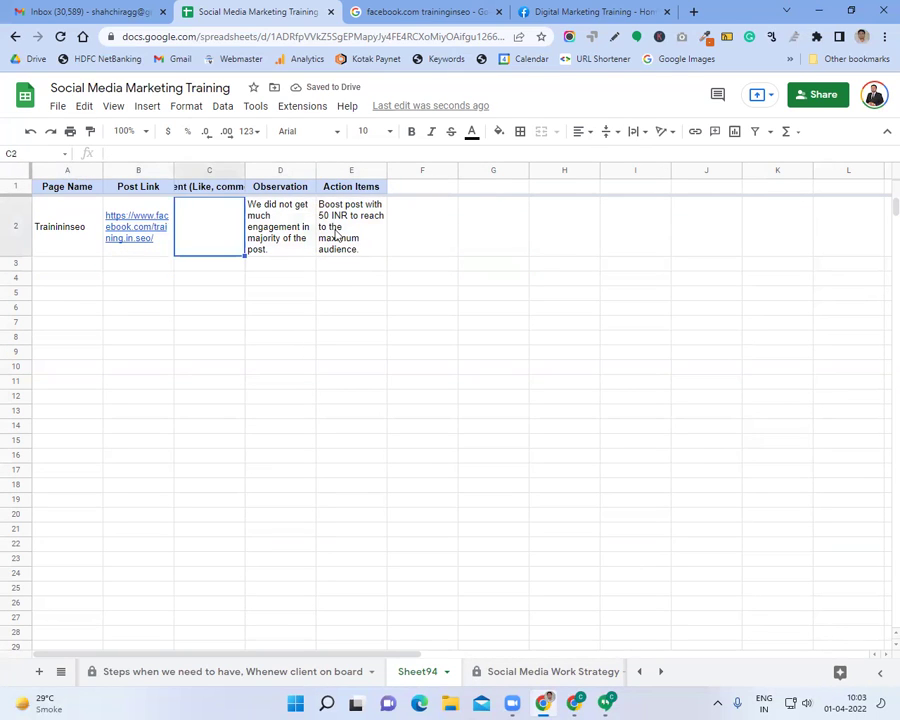
pyautogui.click(303, 231)
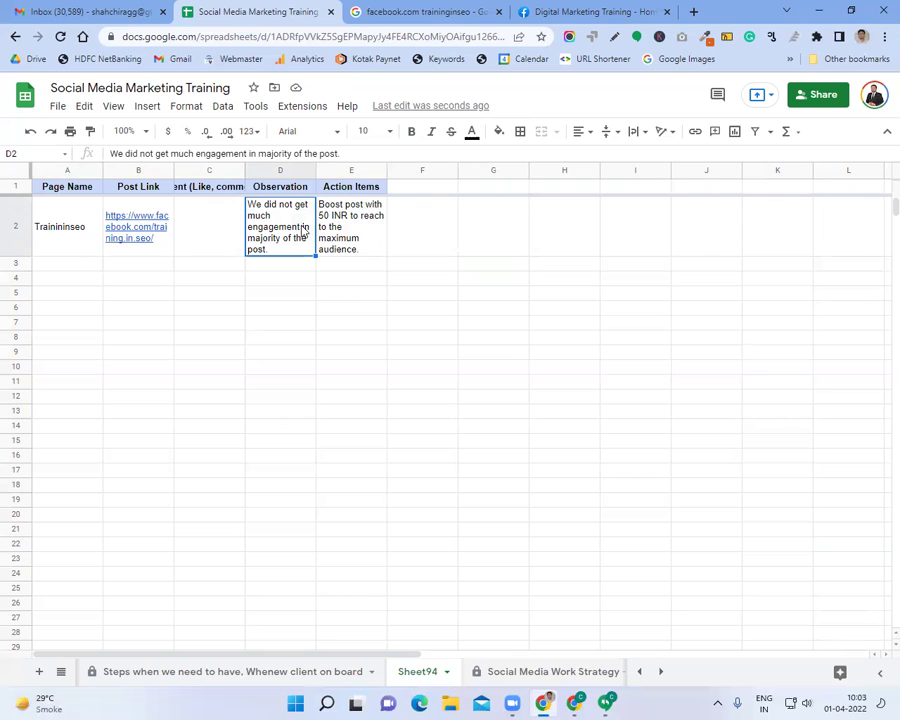
pyautogui.press('Return')
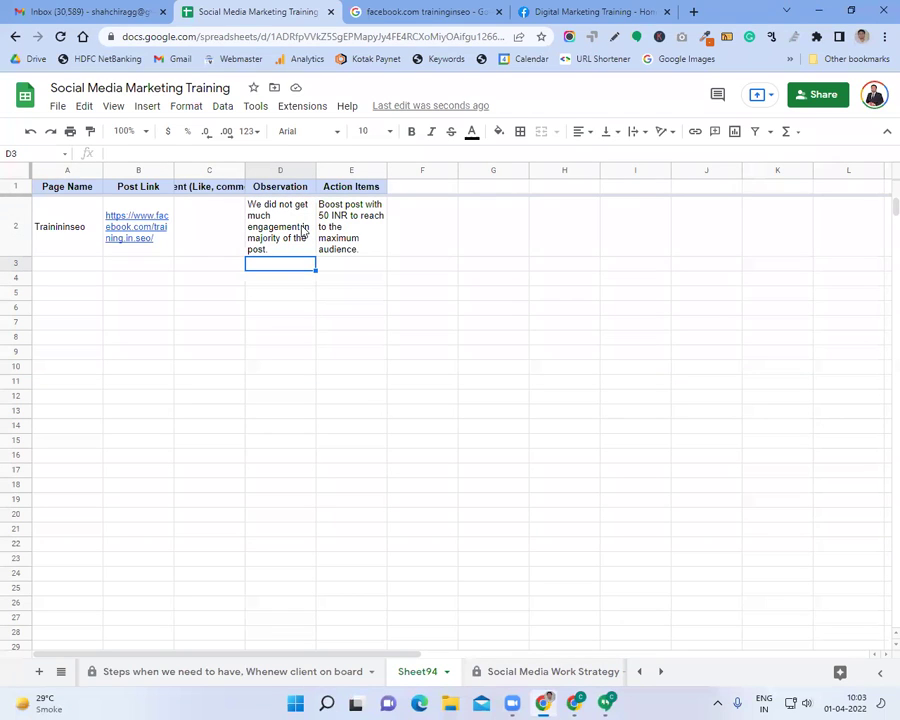
pyautogui.press('Right')
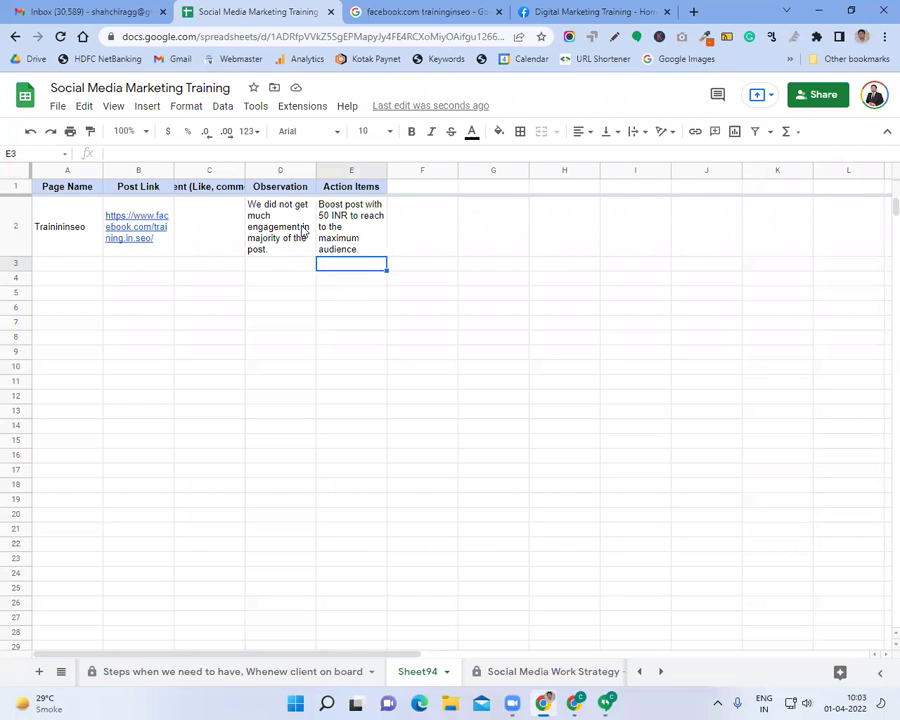
# - Widen the Action Items column so its text wraps onto fewer lines
pyautogui.moveTo(388, 170); pyautogui.dragTo(446, 176)
pyautogui.moveTo(378, 229); pyautogui.dragTo(385, 377)
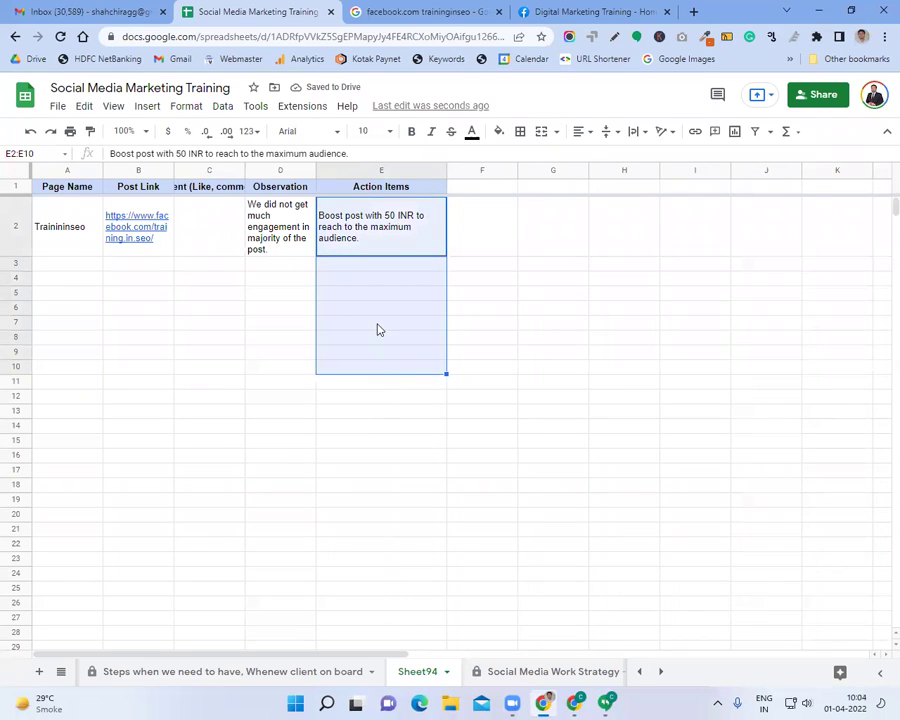
pyautogui.click(378, 327)
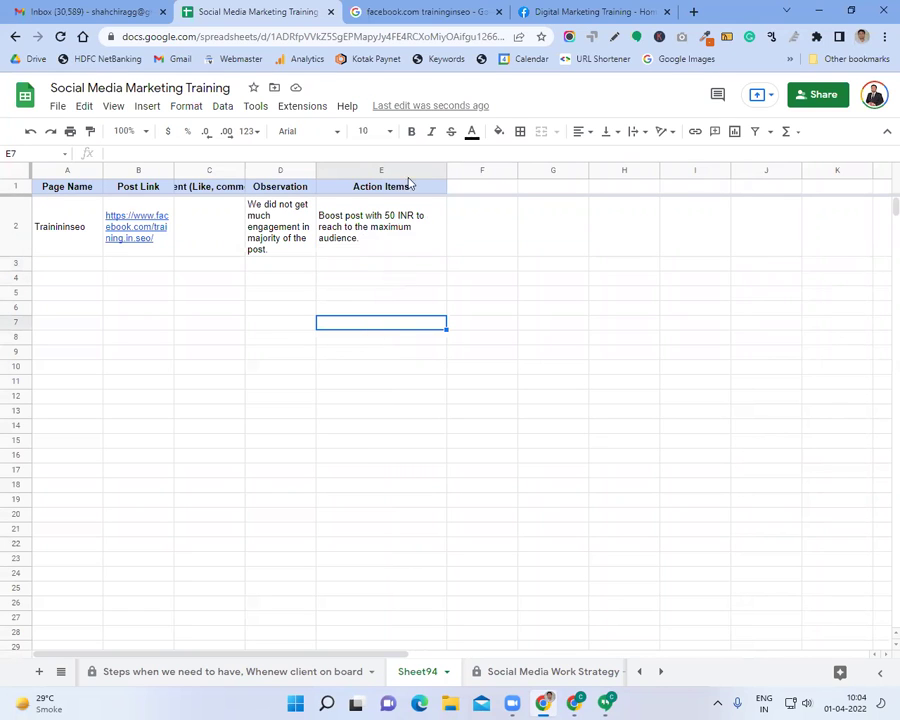
# - Return to the "Steps when we need to have, Whenew client on board" sheet and select the Age row's Responsible cell
pyautogui.click(14, 38)
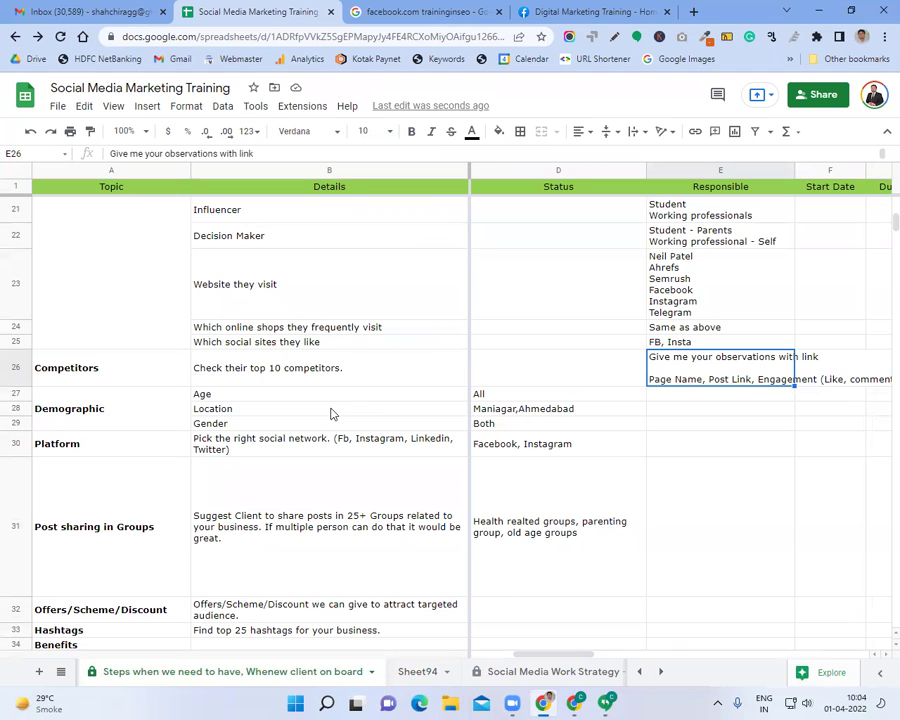
pyautogui.click(331, 410)
pyautogui.click(315, 393)
pyautogui.click(611, 395)
pyautogui.press('Right')
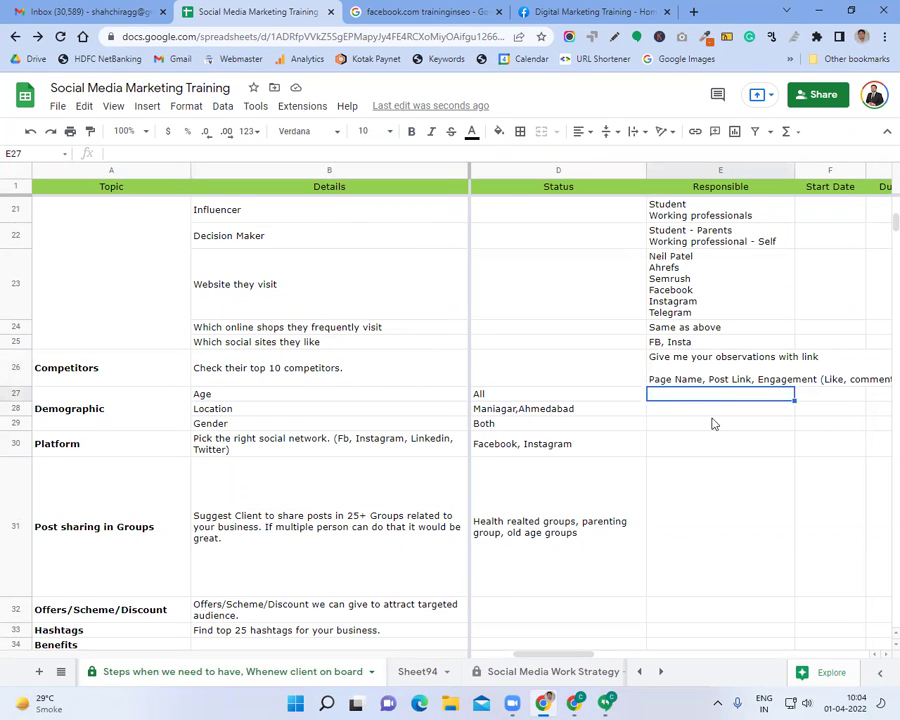
# - Review the Competitors and Demographic rows across the reference link, status, responsible and date columns
pyautogui.press('Right')
pyautogui.press('Right')
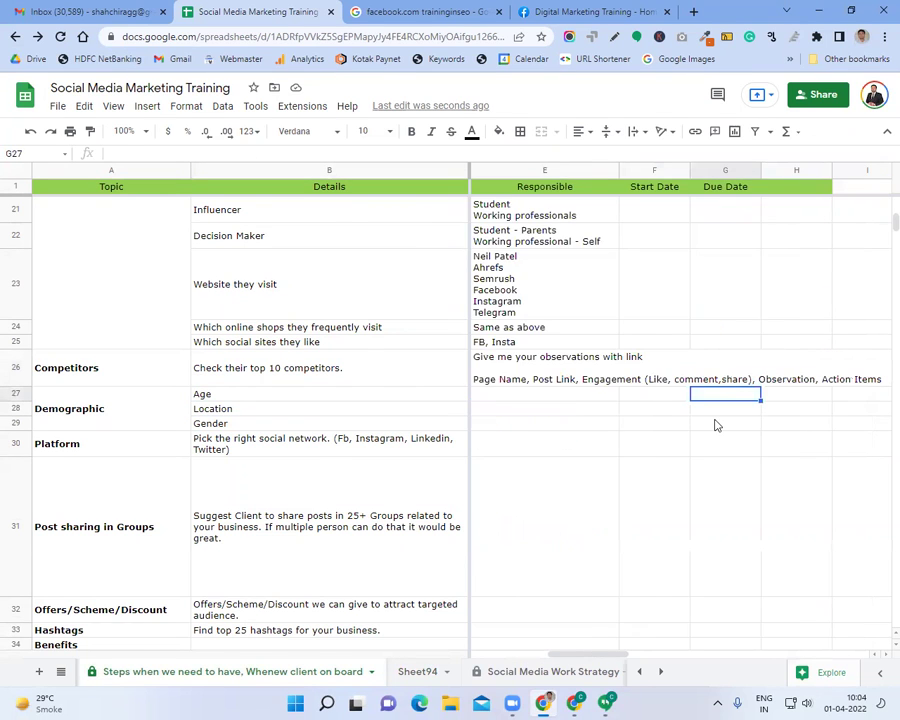
pyautogui.scroll(5, 712, 420)
pyautogui.scroll(-2, 546, 449)
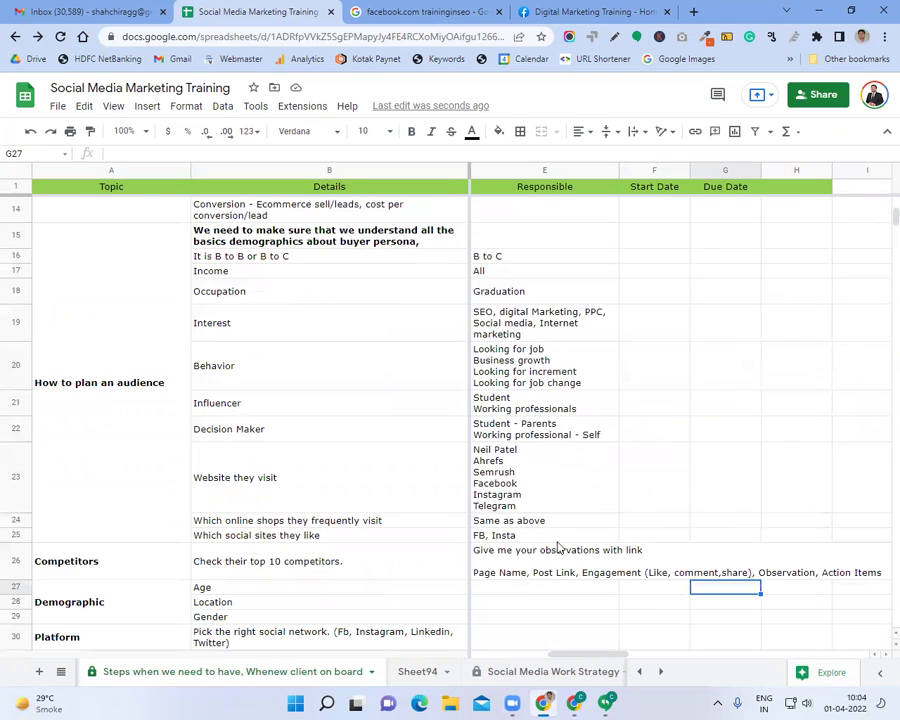
pyautogui.click(522, 596)
pyautogui.scroll(-2, 536, 518)
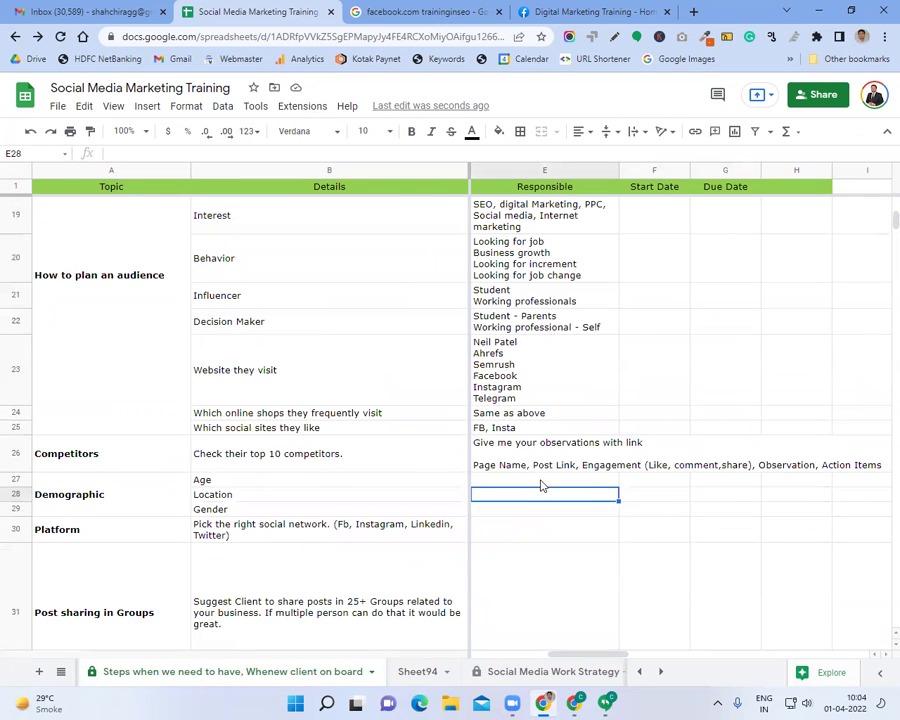
pyautogui.click(150, 492)
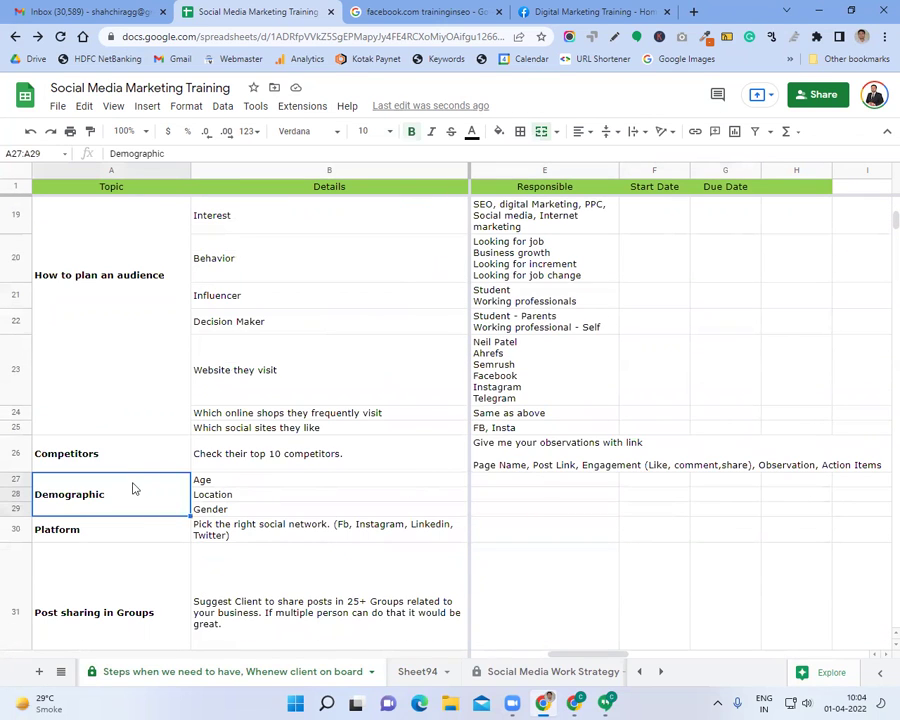
pyautogui.moveTo(132, 486); pyautogui.dragTo(418, 488)
pyautogui.hscroll(-3, 418, 488)
pyautogui.click(484, 480)
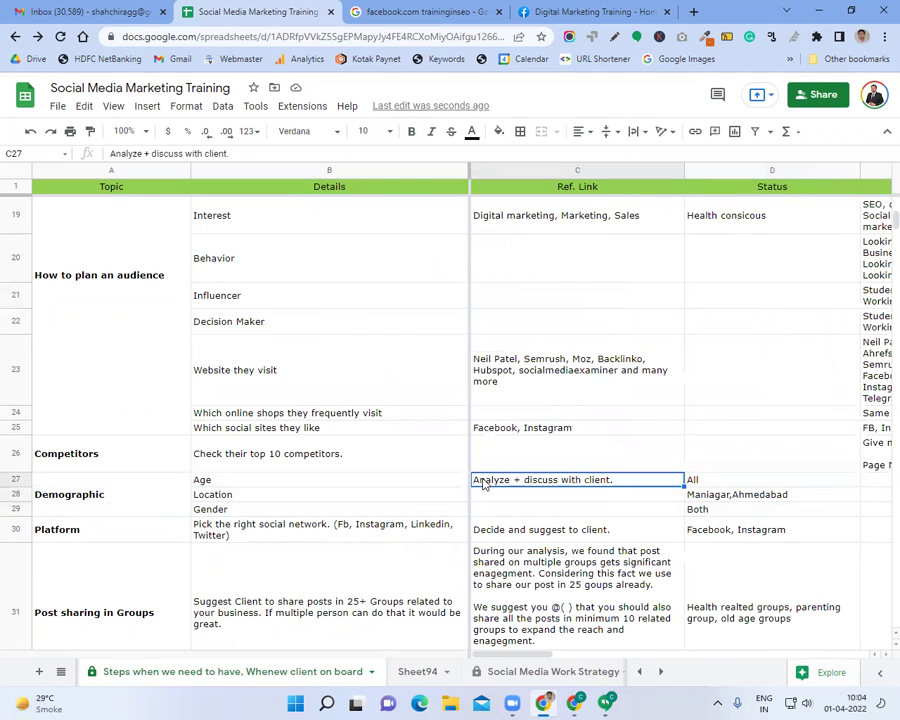
pyautogui.press('Right')
pyautogui.press('Right')
pyautogui.press('Right')
pyautogui.press('Right')
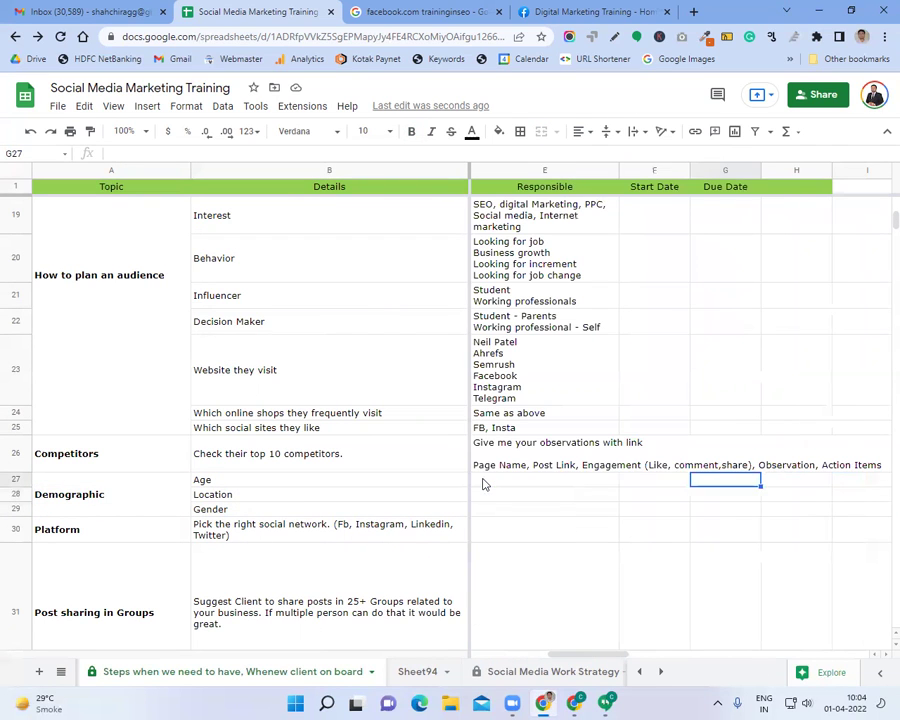
pyautogui.press('Left')
pyautogui.press('Left')
# - Enter 18-40 as the Age value for Traininginseo in the Responsible column
pyautogui.scroll(3, 520, 424)
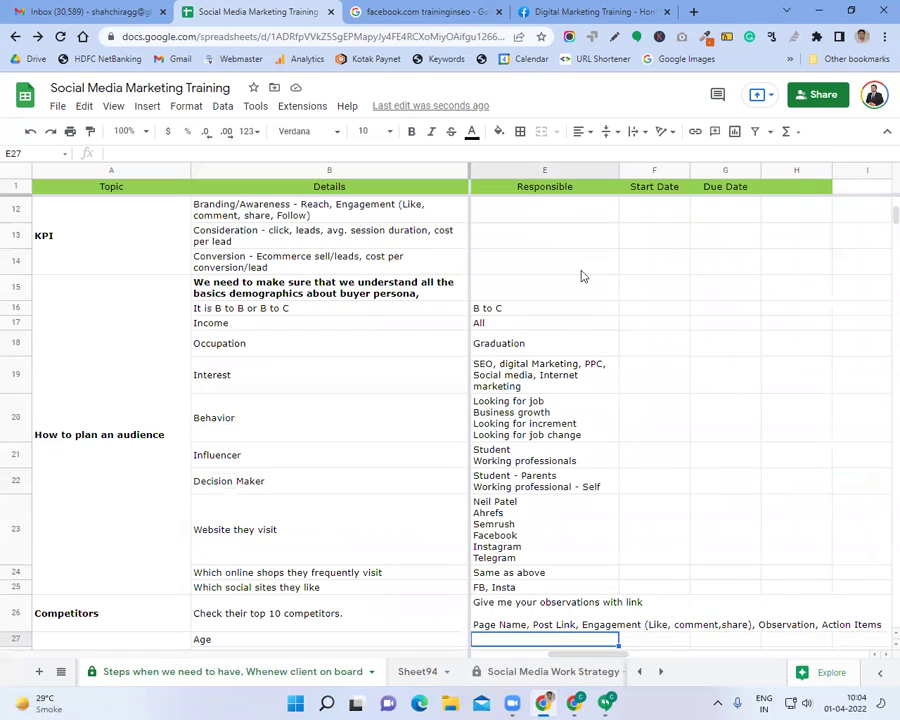
pyautogui.scroll(2, 584, 320)
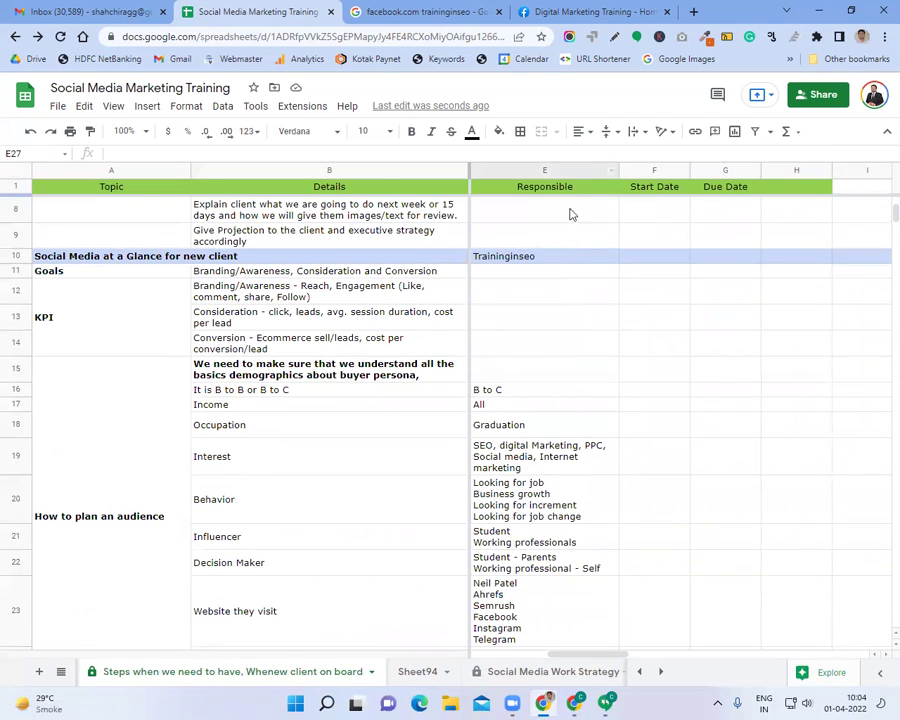
pyautogui.click(558, 257)
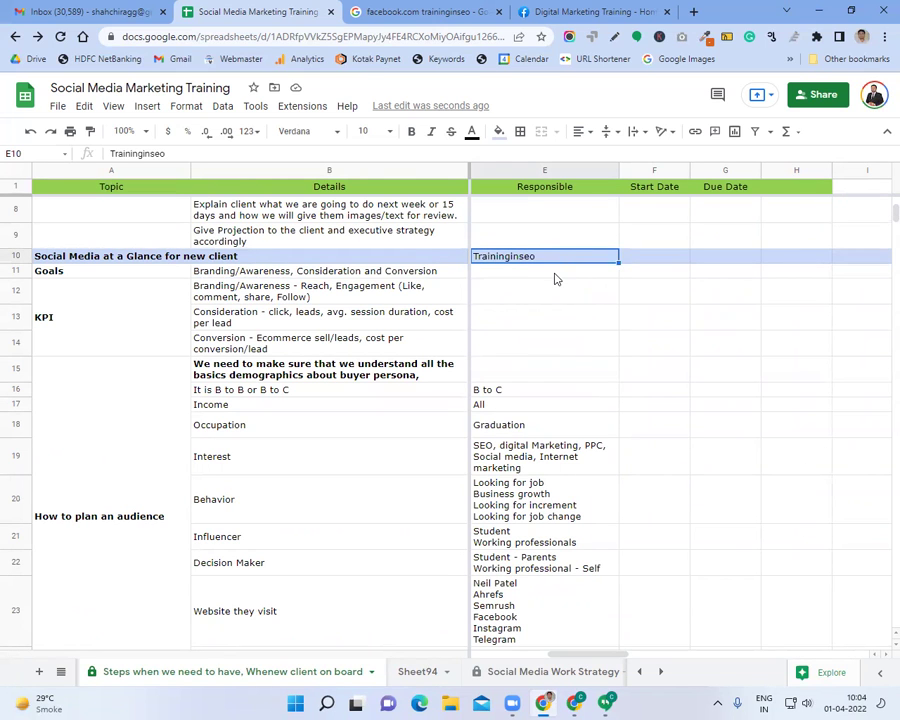
pyautogui.scroll(-4, 566, 300)
pyautogui.click(521, 506)
pyautogui.scroll(-1, 530, 480)
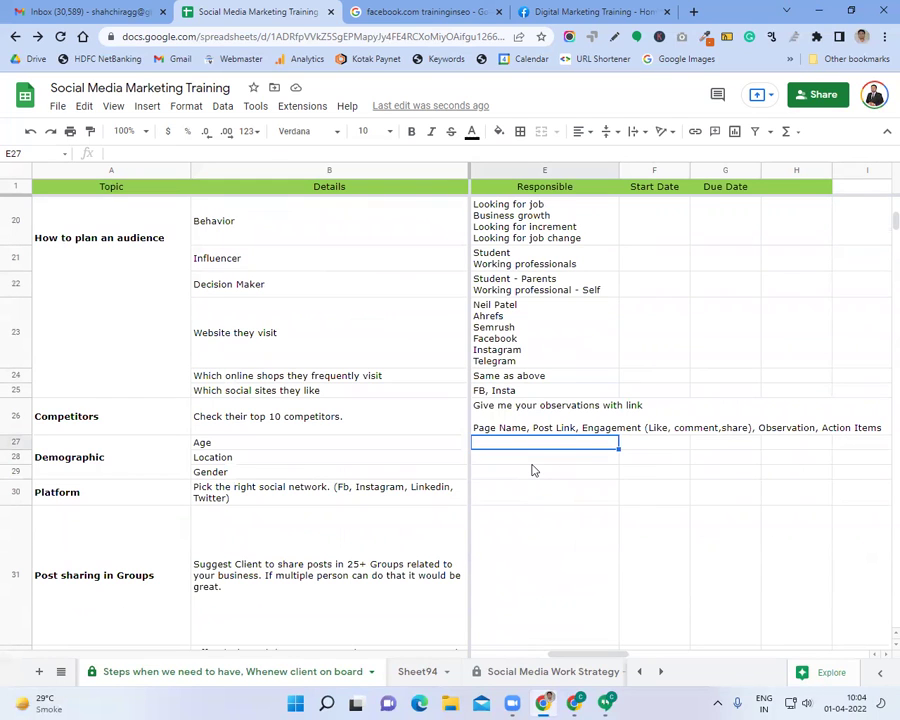
pyautogui.write('18')
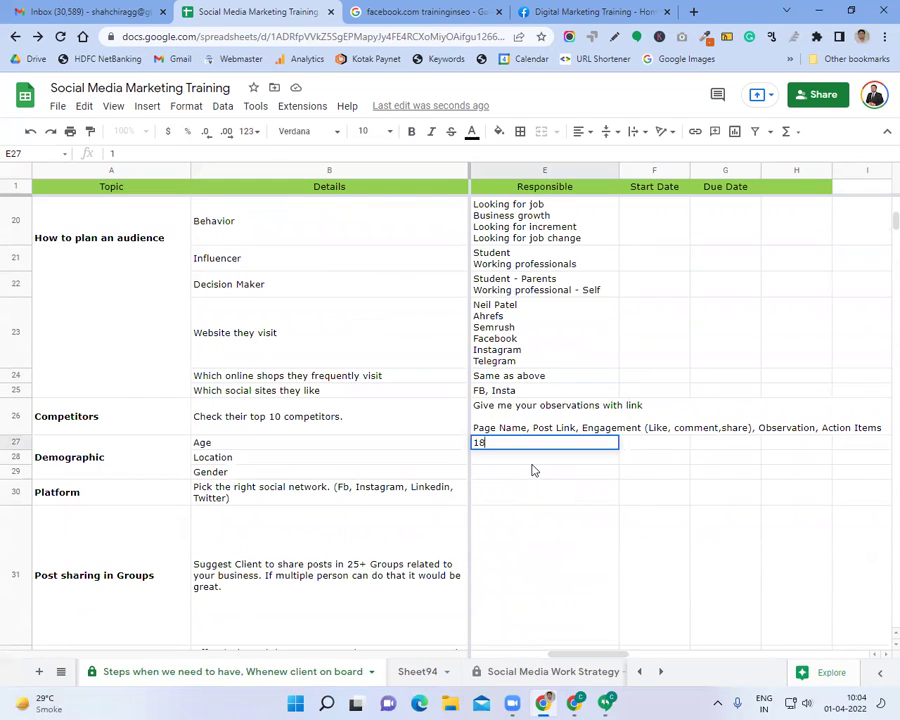
pyautogui.write('-40')
pyautogui.press('Return')
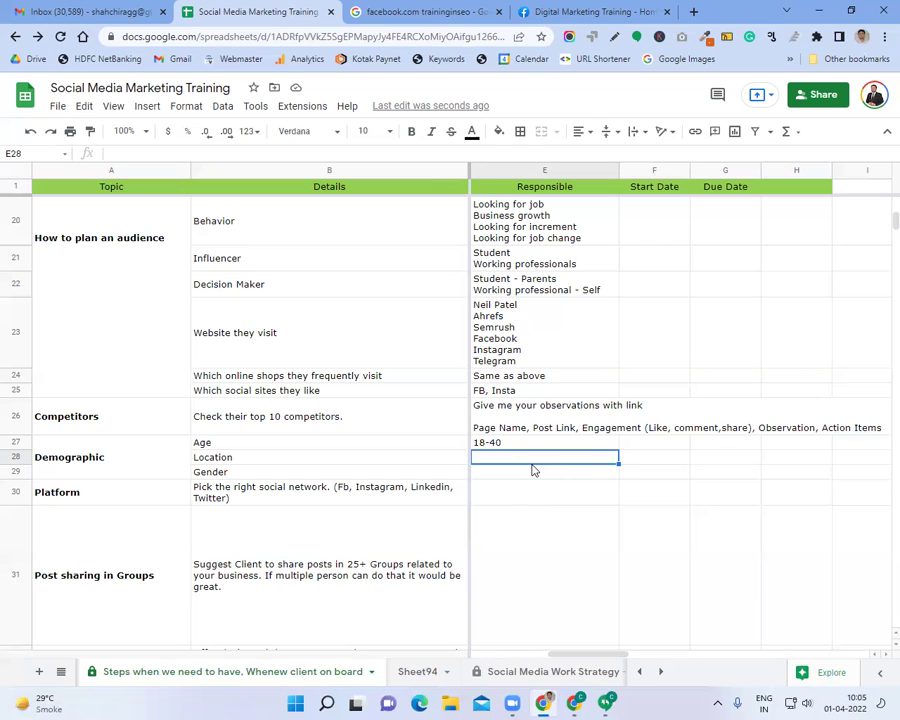
# - Fill the Location row's Responsible cell with Ahmedabad, Australia, UK, USA and Canada, each on its own line
pyautogui.write('Ahmedabad')
pyautogui.hotkey('alt', 'Return')
pyautogui.write('Australia')
pyautogui.hotkey('alt', 'Return')
pyautogui.write('K')
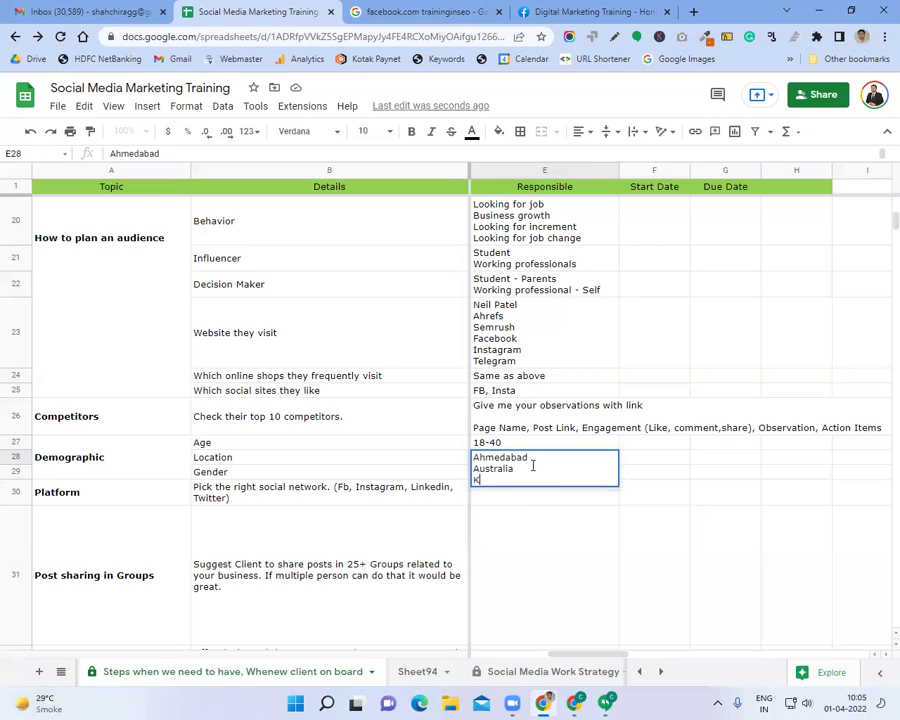
pyautogui.press('BackSpace')
pyautogui.write('UK')
pyautogui.hotkey('alt', 'Return')
pyautogui.write('USA')
pyautogui.hotkey('alt', 'Return')
pyautogui.write('Canada')
pyautogui.press('Return')
pyautogui.click(533, 468)
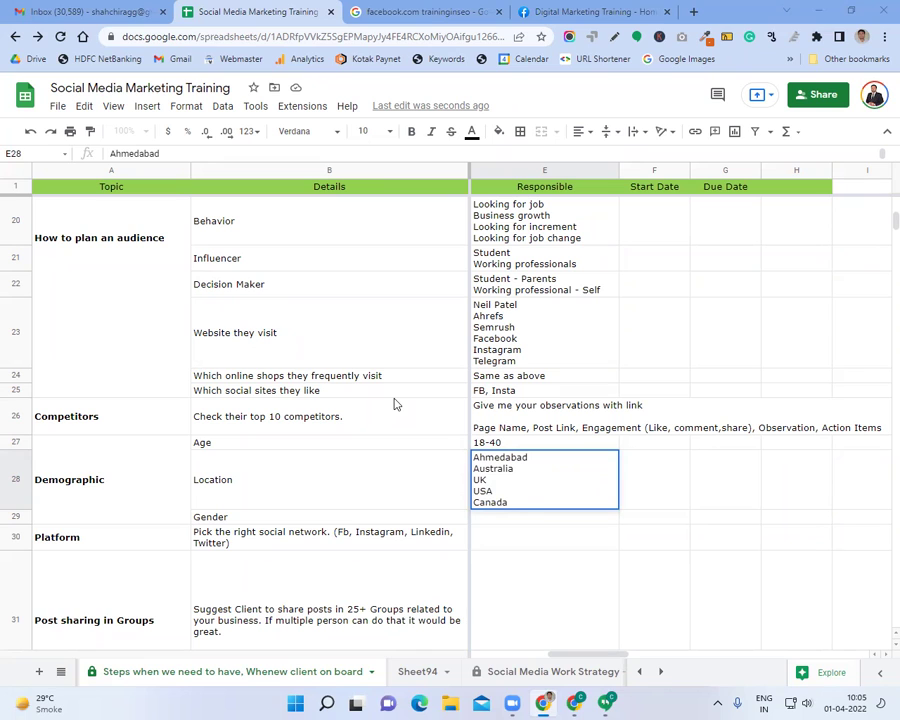
# - Enter Both in the Gender row of the Responsible column
pyautogui.click(490, 517)
pyautogui.scroll(-1, 576, 464)
pyautogui.write('Both')
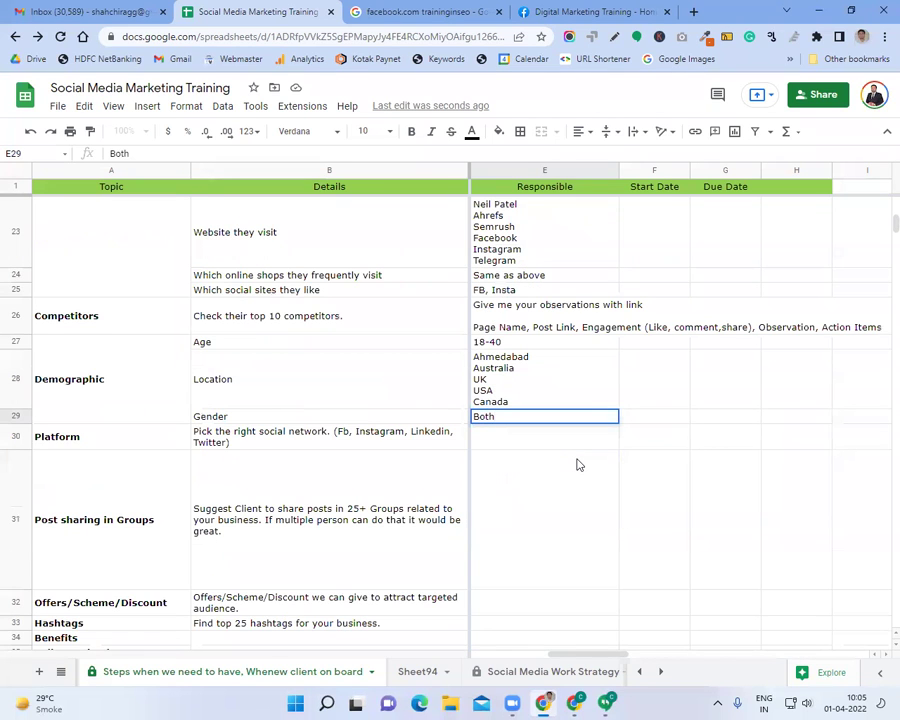
pyautogui.press('Return')
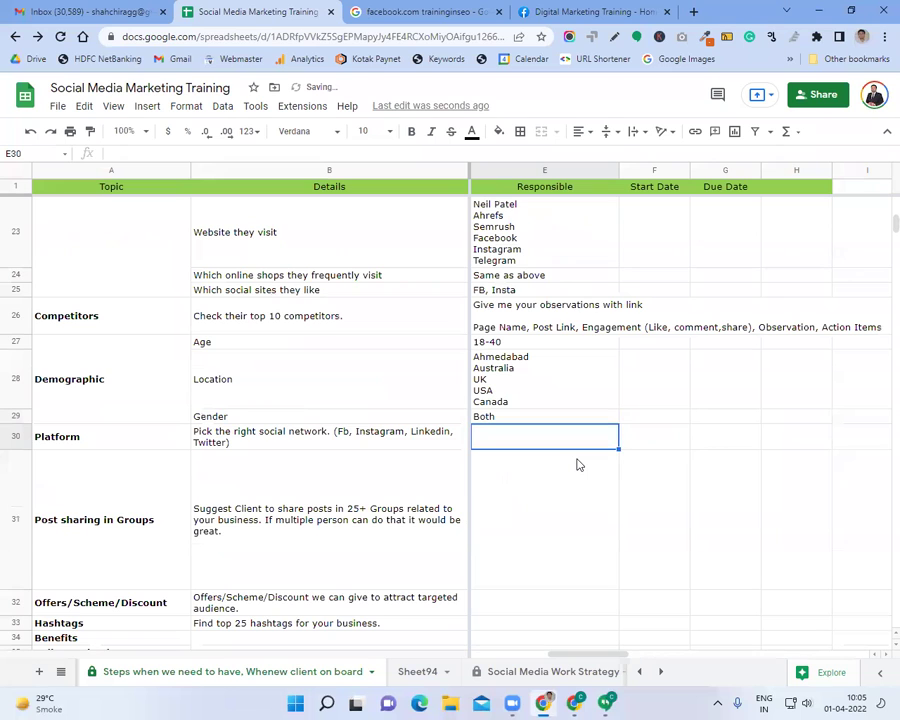
# - Copy the "FB, Insta" entry from the social sites row into the Platform row's Responsible cell
pyautogui.scroll(1, 576, 464)
pyautogui.click(376, 391)
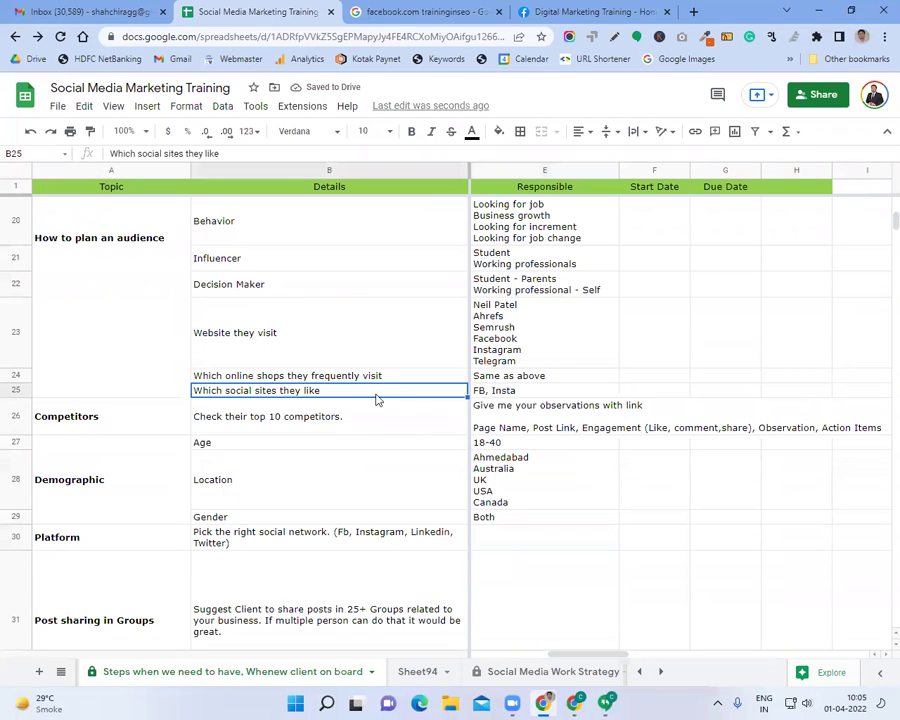
pyautogui.click(506, 391)
pyautogui.hotkey('ctrl', 'c')
pyautogui.scroll(-1, 538, 490)
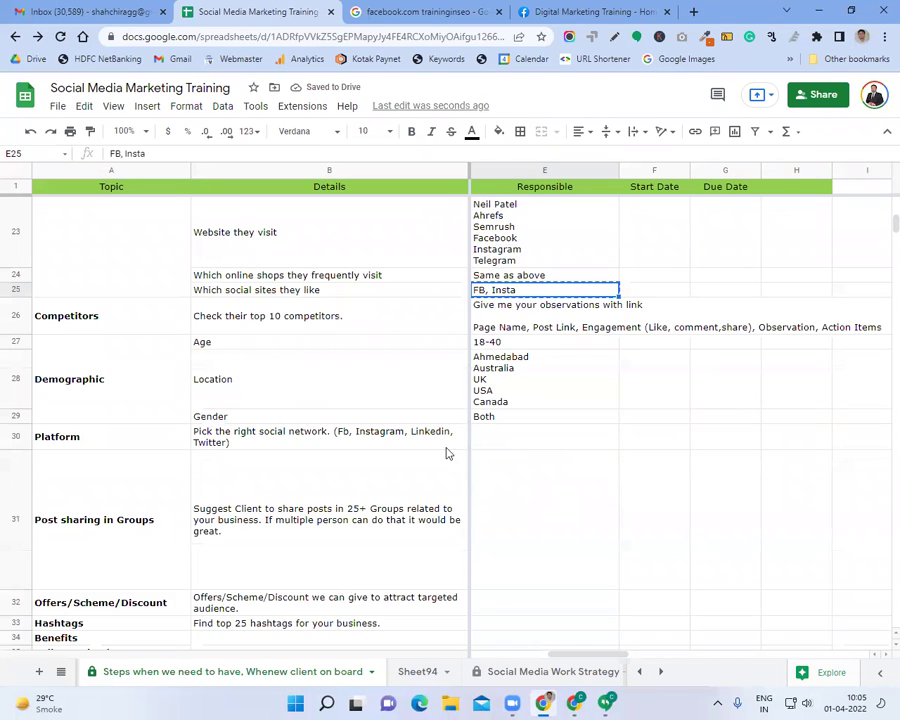
pyautogui.click(444, 446)
pyautogui.click(485, 440)
pyautogui.hotkey('ctrl', 'v')
# - Look at the Digital Marketing Training Facebook page and the Google results, and return to the Post sharing in Groups row
pyautogui.click(462, 464)
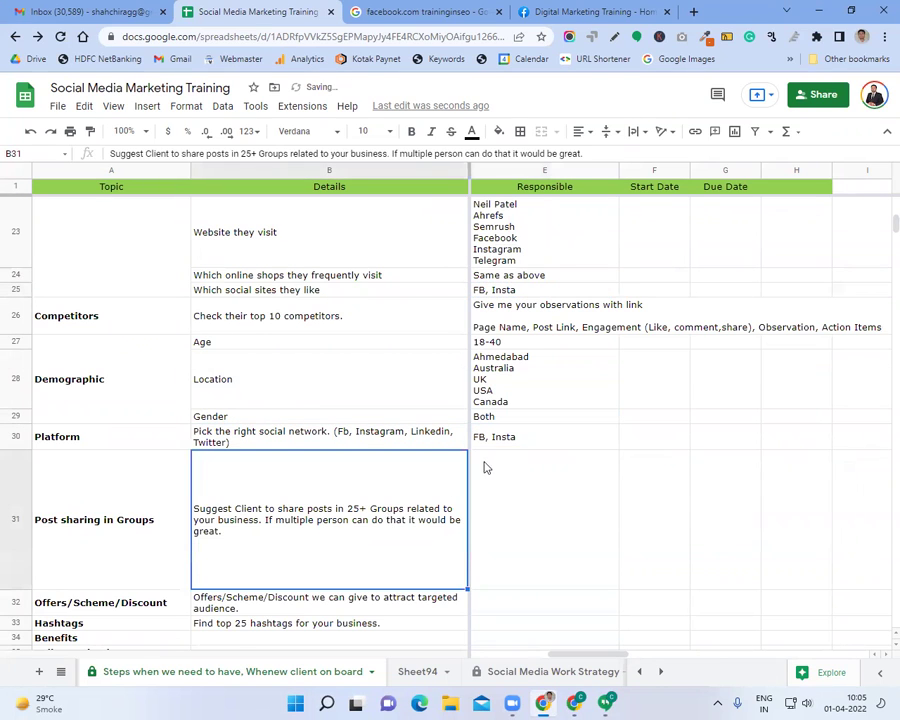
pyautogui.scroll(-1, 490, 471)
pyautogui.click(505, 456)
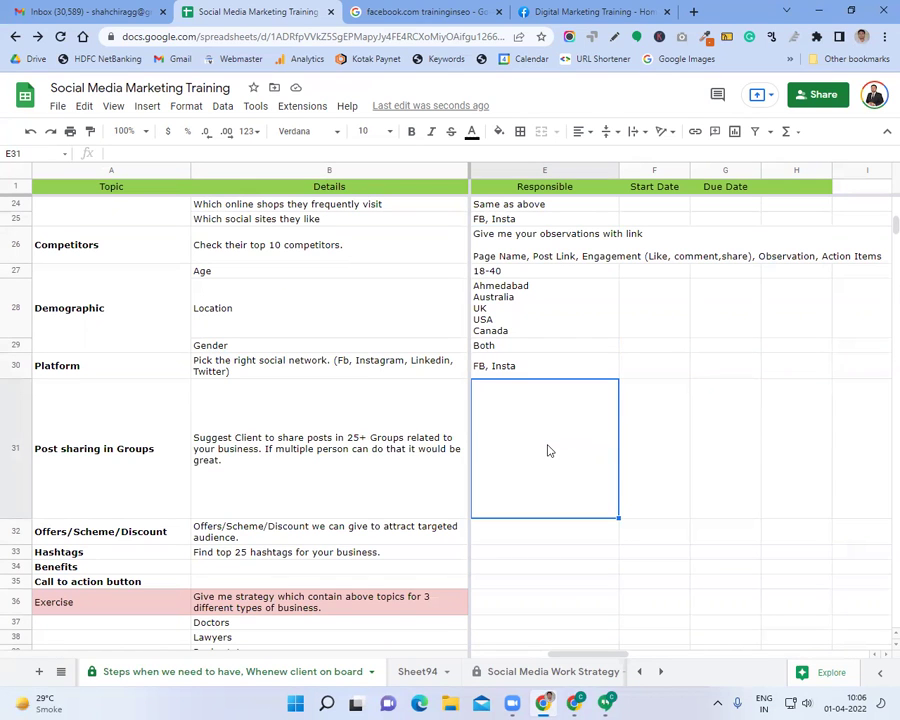
pyautogui.click(564, 11)
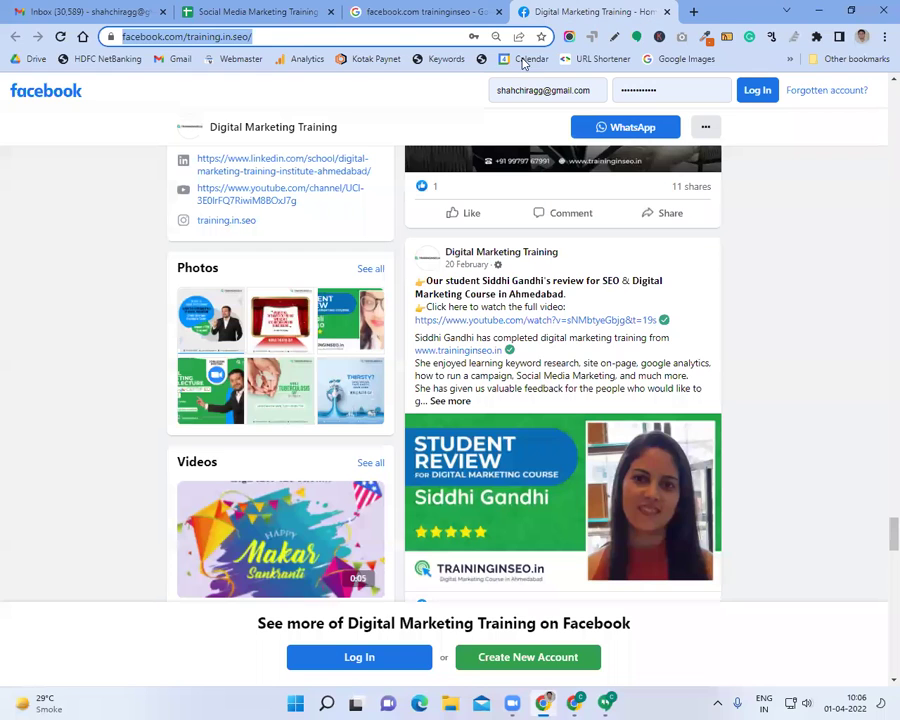
pyautogui.click(72, 100)
pyautogui.click(257, 11)
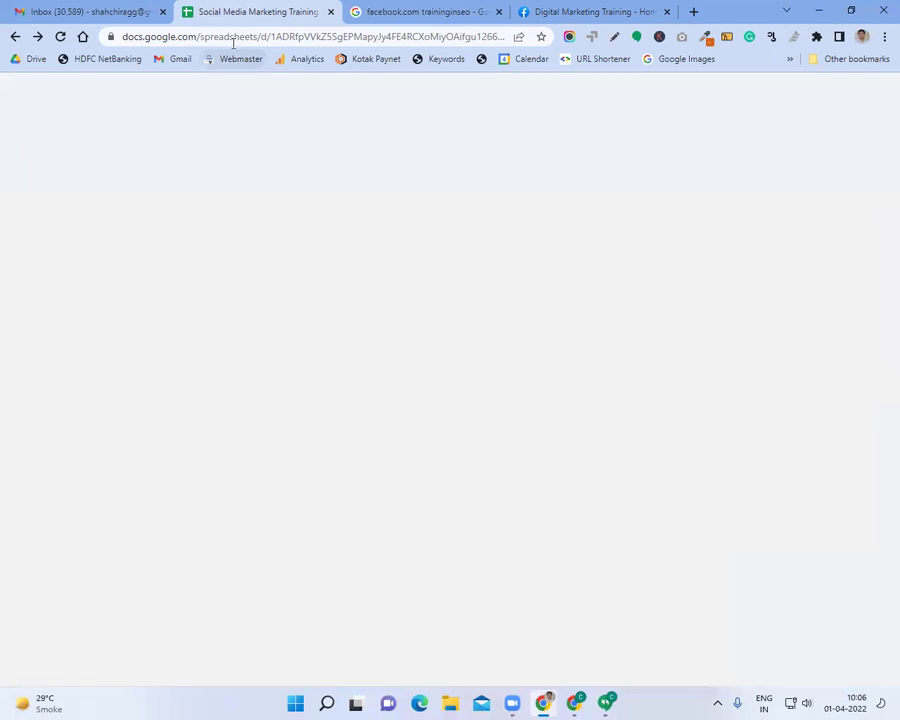
pyautogui.click(395, 12)
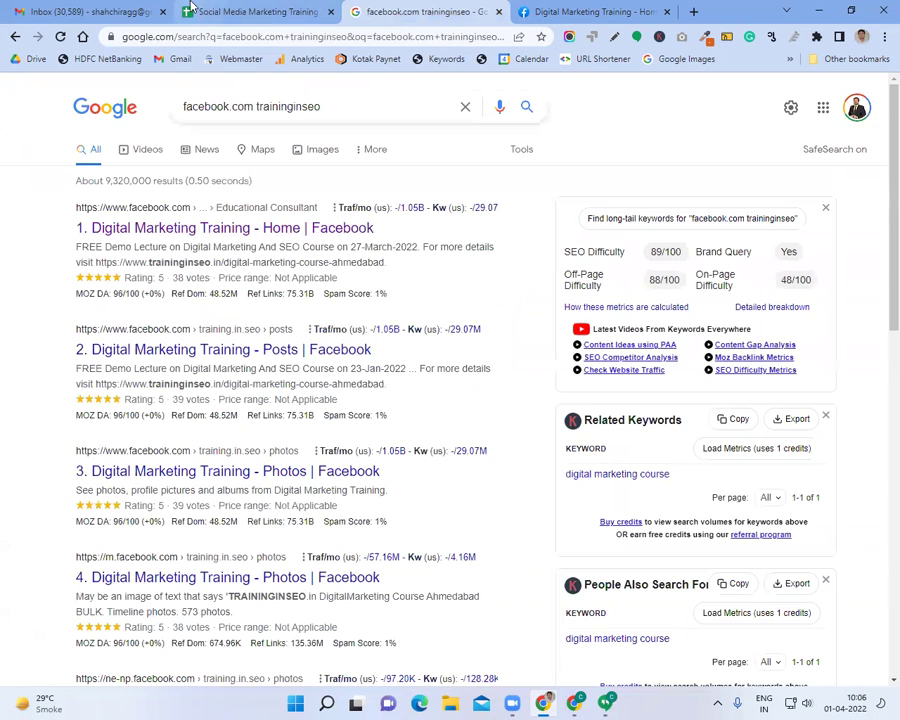
pyautogui.hotkey('ctrl', 'shift', 'Tab')
pyautogui.press('Left')
pyautogui.click(500, 426)
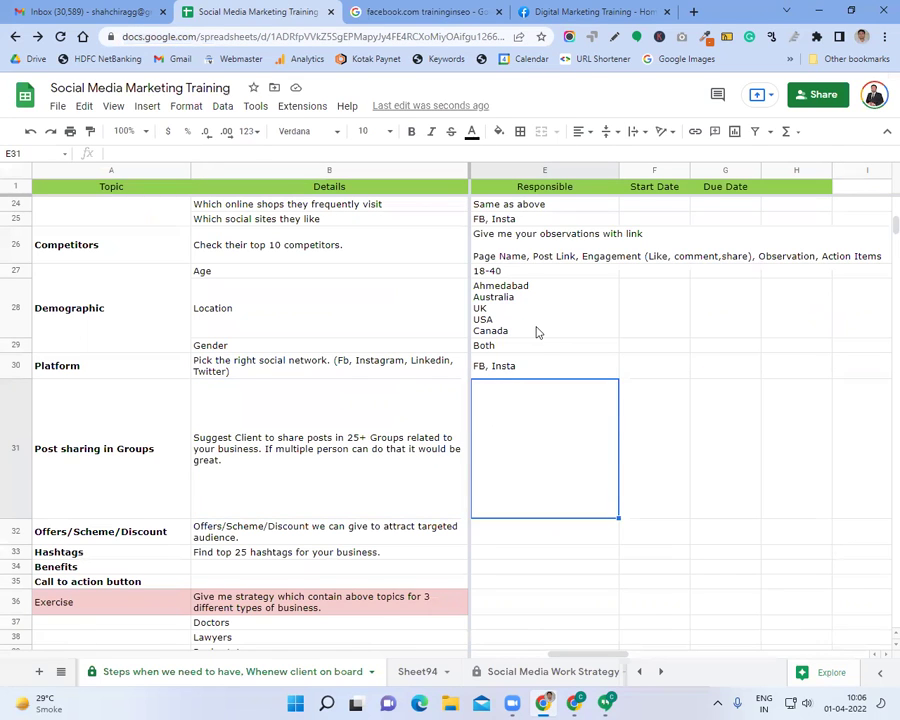
# - Review the completed audience planning entries, including the Behavior row in the Responsible column
pyautogui.scroll(2, 535, 330)
pyautogui.scroll(1, 537, 332)
pyautogui.click(540, 262)
pyautogui.scroll(1, 540, 312)
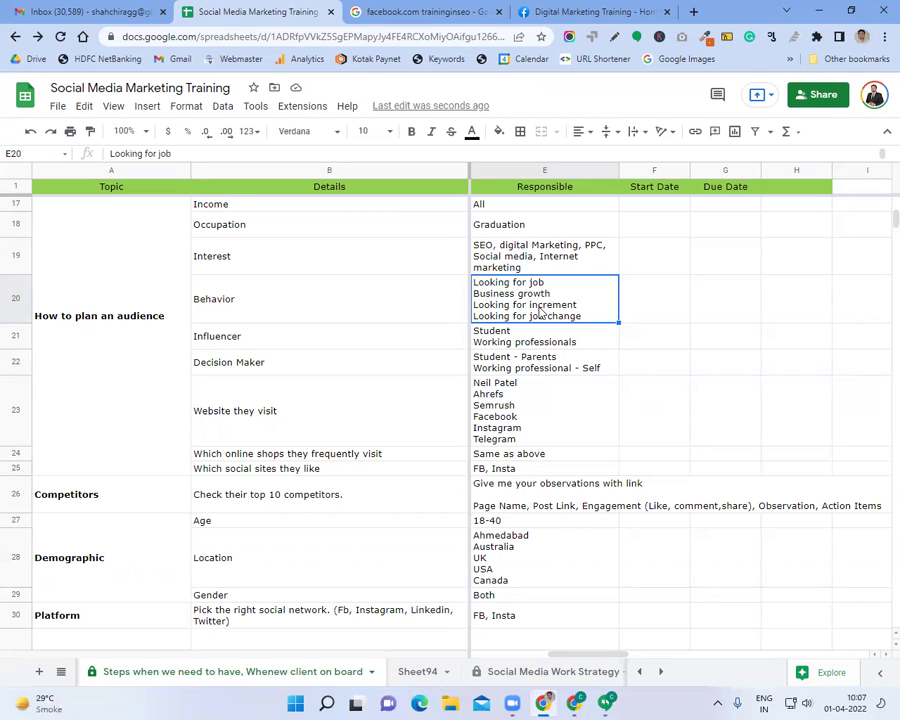
# - Switch from the Post sharing in Groups row to the Facebook page and log in with the saved credentials
pyautogui.scroll(-3, 540, 313)
pyautogui.click(590, 485)
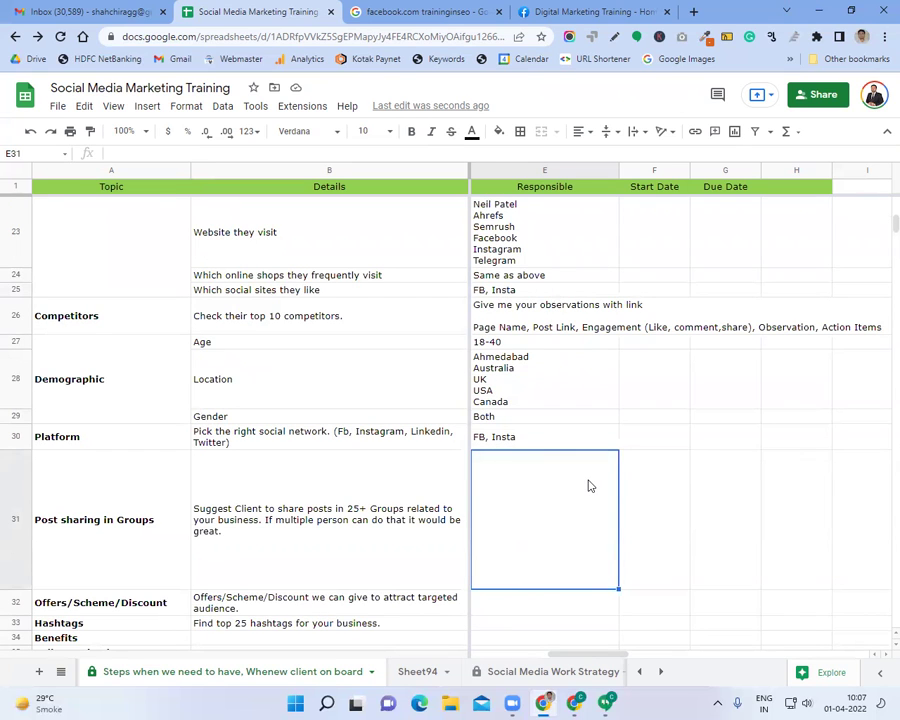
pyautogui.click(565, 11)
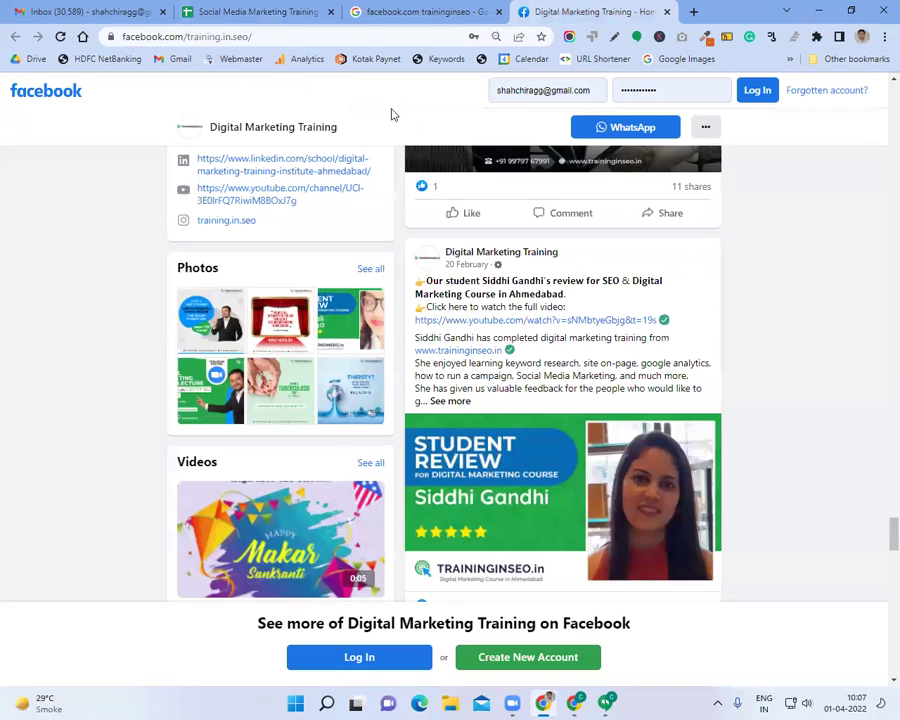
pyautogui.click(752, 92)
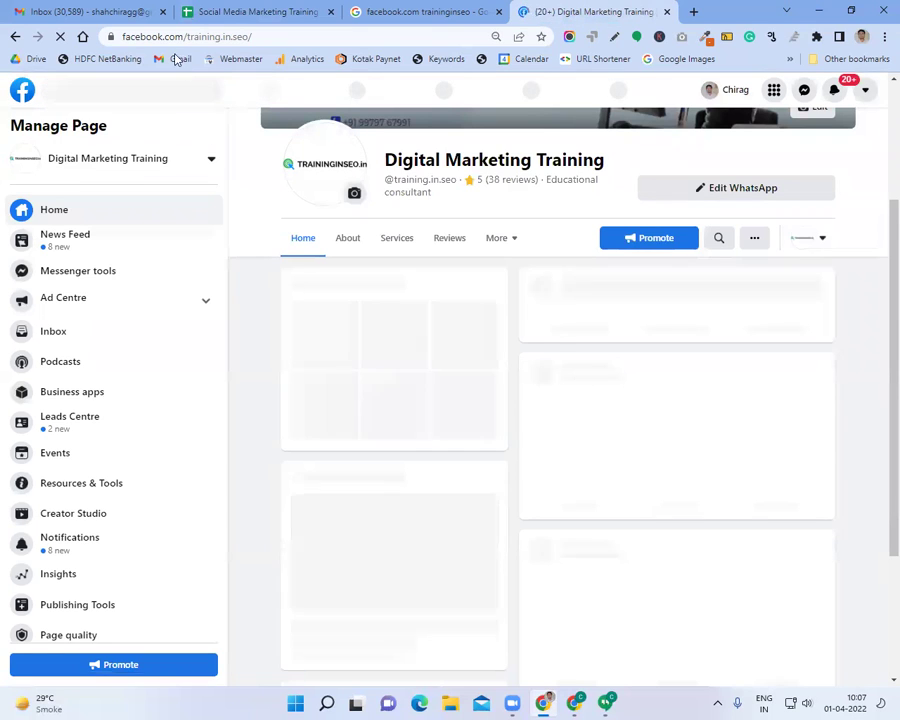
# - Go from the Digital Marketing Training page to the Facebook home feed by removing the page path from the address
pyautogui.moveTo(186, 37); pyautogui.dragTo(303, 33)
pyautogui.moveTo(322, 38); pyautogui.dragTo(242, 40)
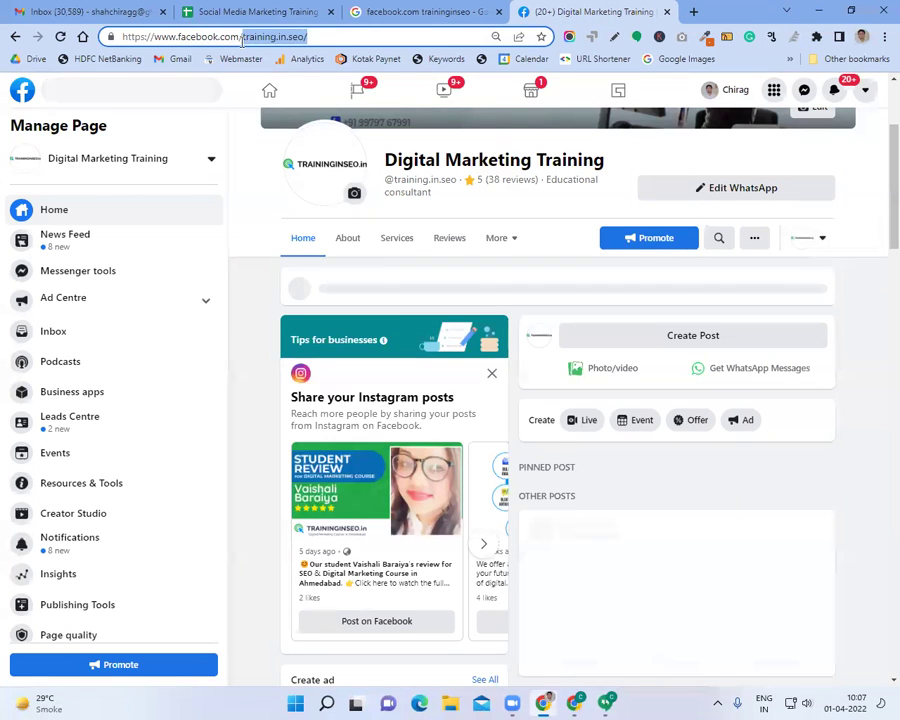
pyautogui.press('BackSpace')
pyautogui.press('Return')
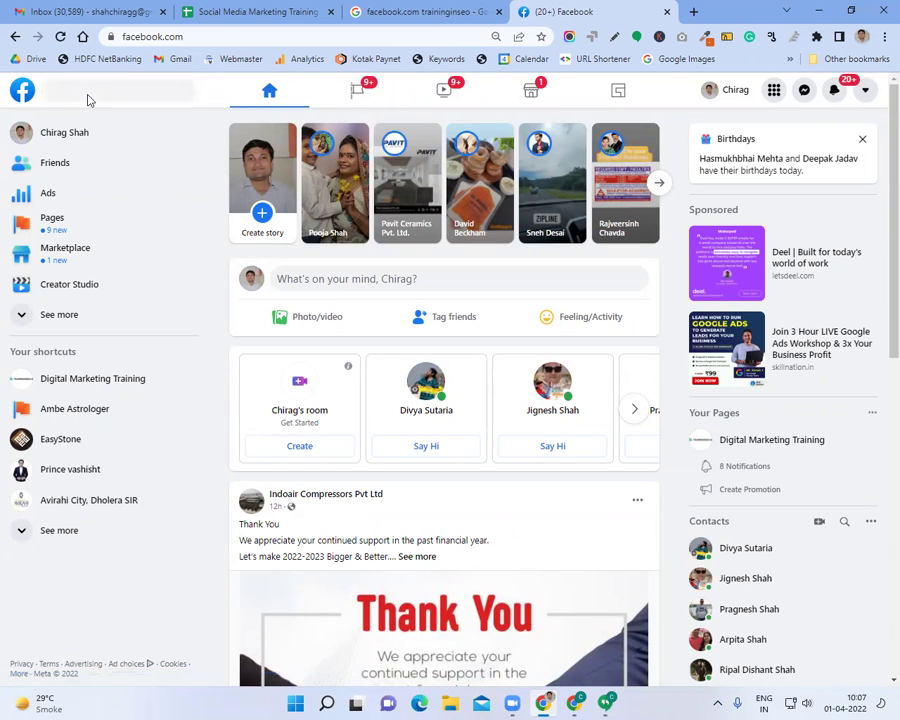
# - Search Facebook for "digital marketing" to see the suggested groups
pyautogui.click(95, 91)
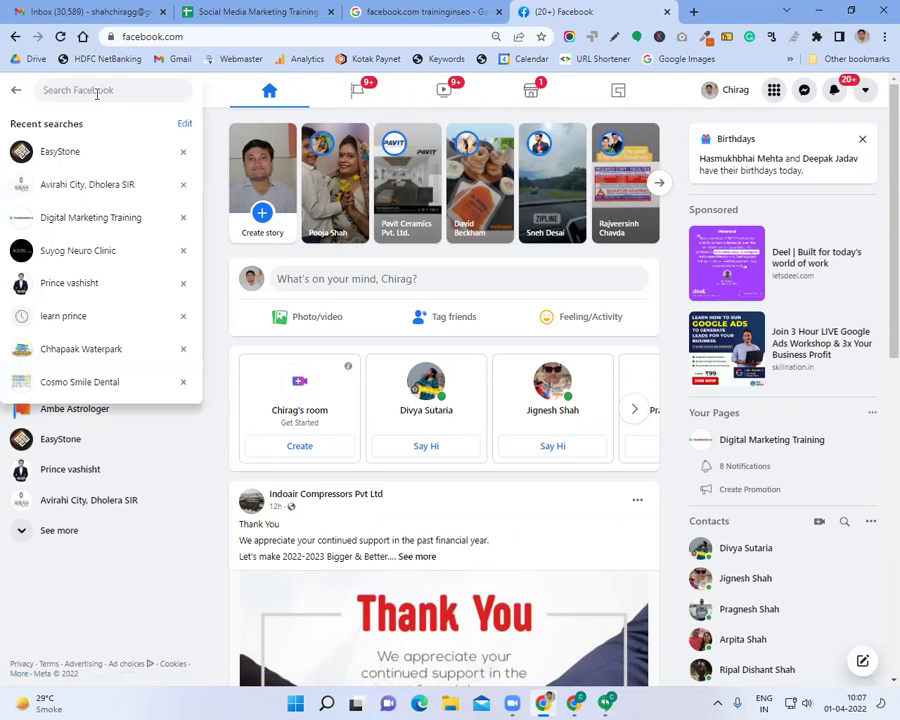
pyautogui.write('digital mar')
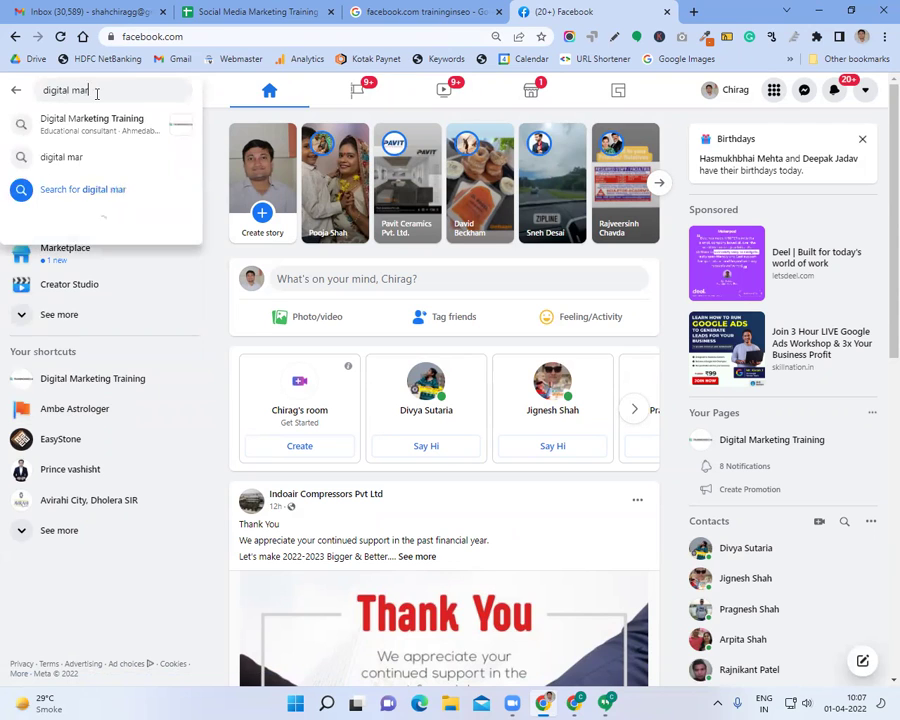
pyautogui.write('keting')
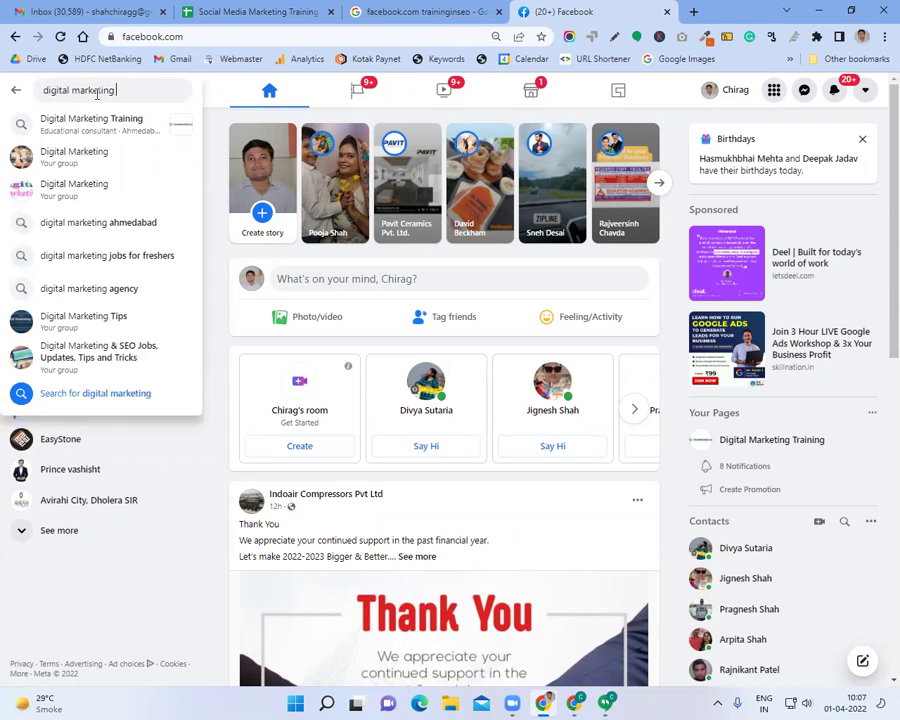
# - Replace the Facebook search term with "job" to look for job-related groups
pyautogui.press('BackSpace')
pyautogui.press('BackSpace')
pyautogui.press('BackSpace')
pyautogui.press('BackSpace')
pyautogui.press('BackSpace')
pyautogui.press('BackSpace')
pyautogui.press('BackSpace')
pyautogui.press('BackSpace')
pyautogui.press('BackSpace')
pyautogui.press('BackSpace')
pyautogui.press('BackSpace')
pyautogui.press('BackSpace')
pyautogui.press('BackSpace')
pyautogui.press('BackSpace')
pyautogui.press('BackSpace')
pyautogui.press('BackSpace')
pyautogui.press('BackSpace')
pyautogui.write('job')
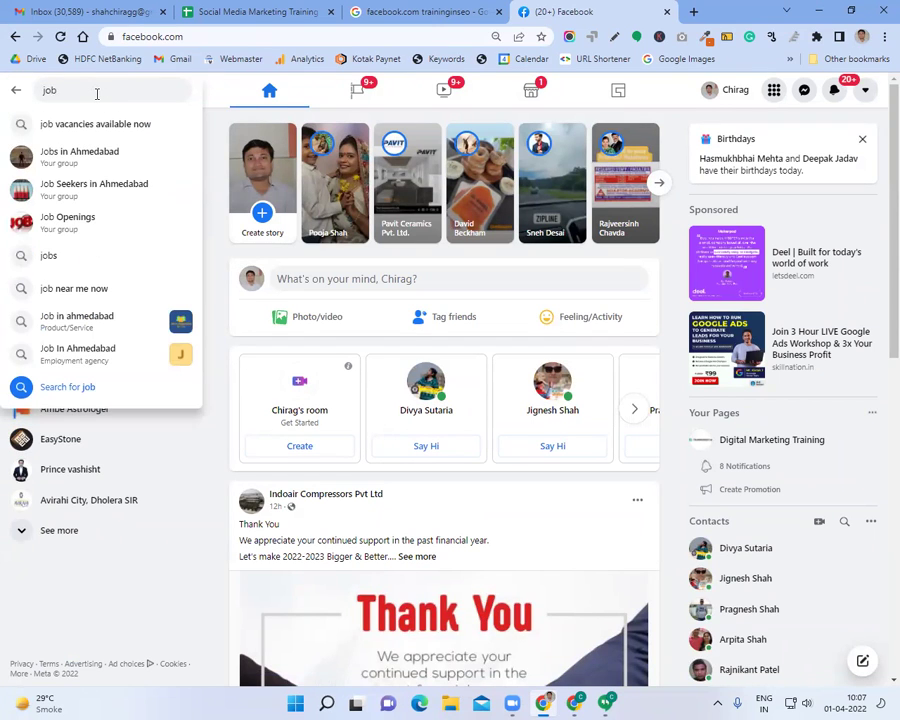
# - Open the Jobs in Ahmedabad group and look over its members, About details and announcement
pyautogui.click(114, 162)
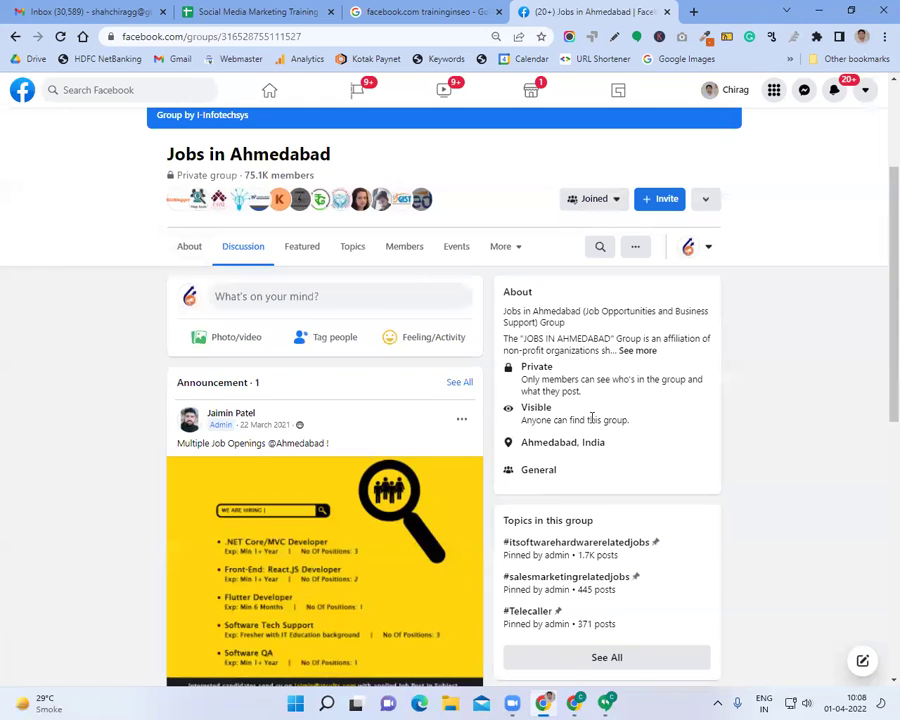
pyautogui.scroll(-2, 596, 416)
pyautogui.scroll(3, 596, 408)
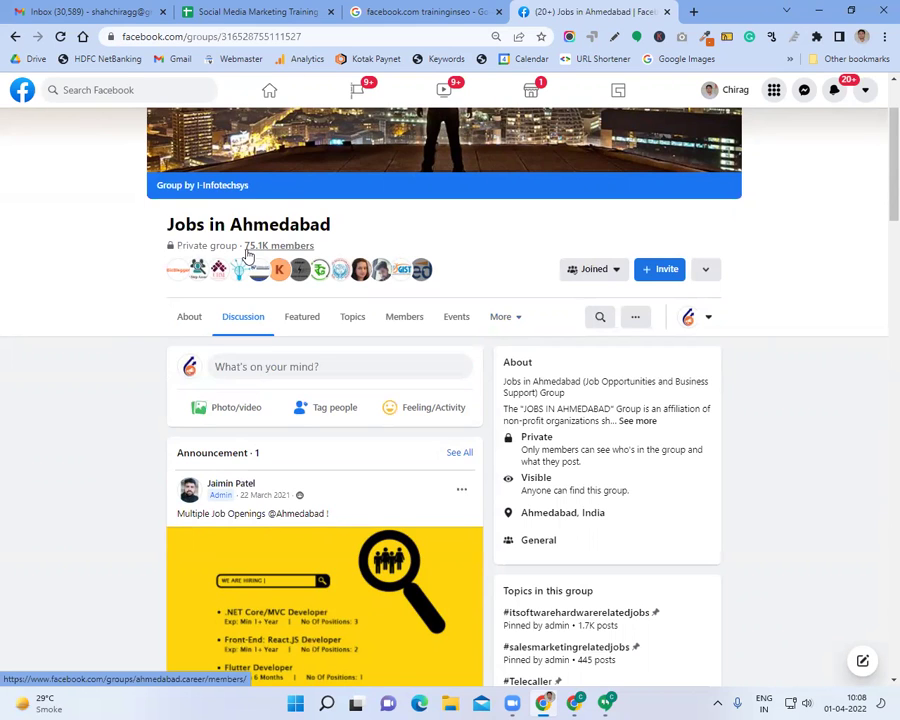
pyautogui.scroll(2, 248, 257)
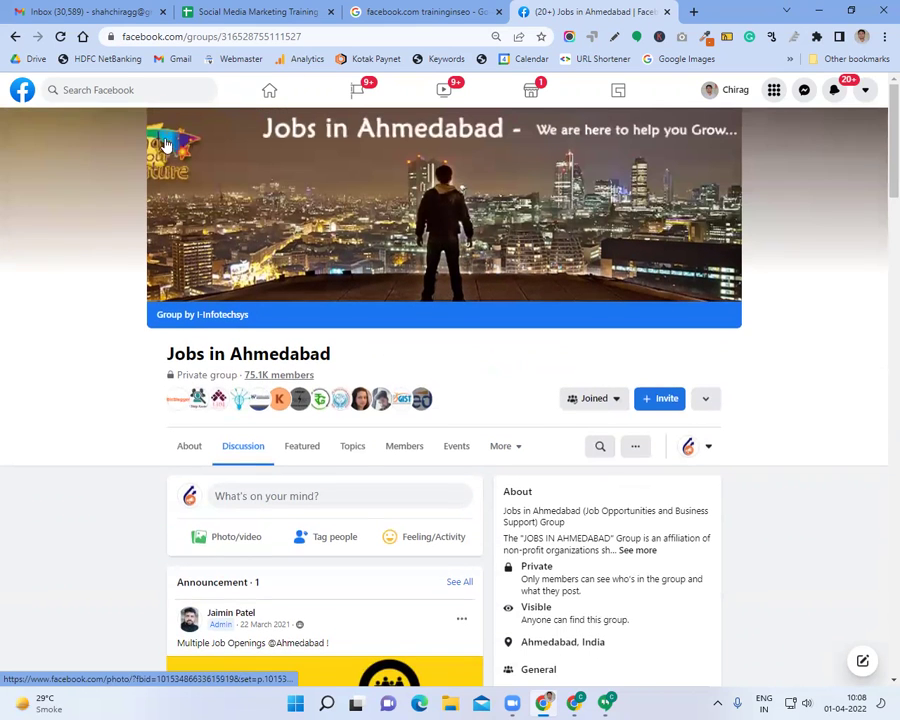
# - Return to the strategy sheet and review the Responsible entries from the Age row up to the Behavior row
pyautogui.click(215, 11)
pyautogui.click(560, 345)
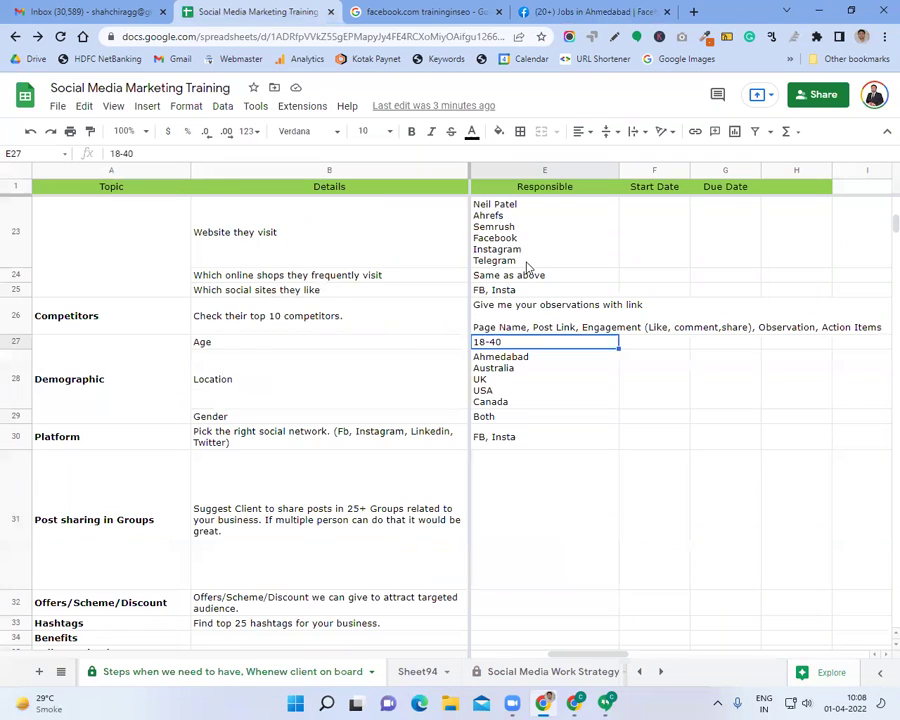
pyautogui.scroll(1, 526, 267)
pyautogui.click(522, 295)
pyautogui.scroll(1, 522, 295)
pyautogui.click(520, 262)
pyautogui.click(516, 234)
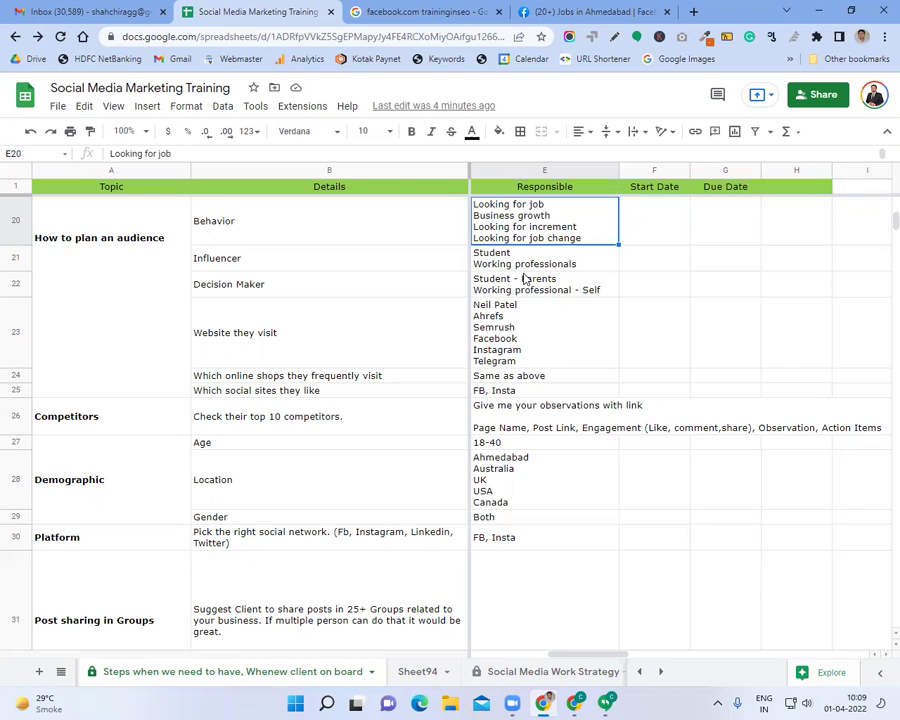
# - Enter "Find the groups where your targeted audience are there." in the Post sharing in Groups row of the Responsible column
pyautogui.scroll(-3, 408, 414)
pyautogui.click(410, 412)
pyautogui.click(503, 376)
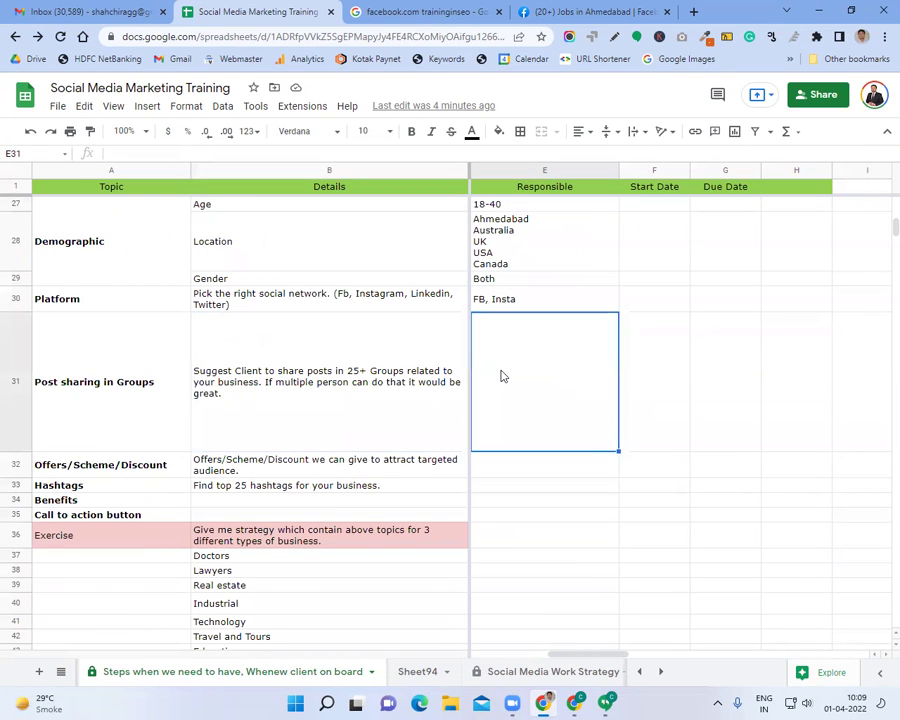
pyautogui.write('Find th')
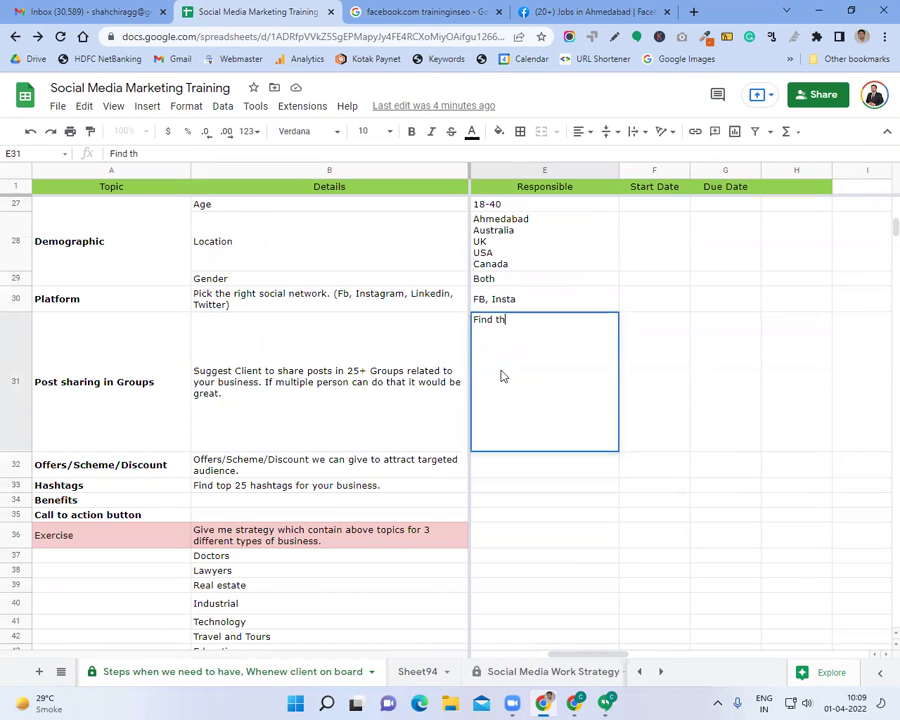
pyautogui.write('e groups where your targ')
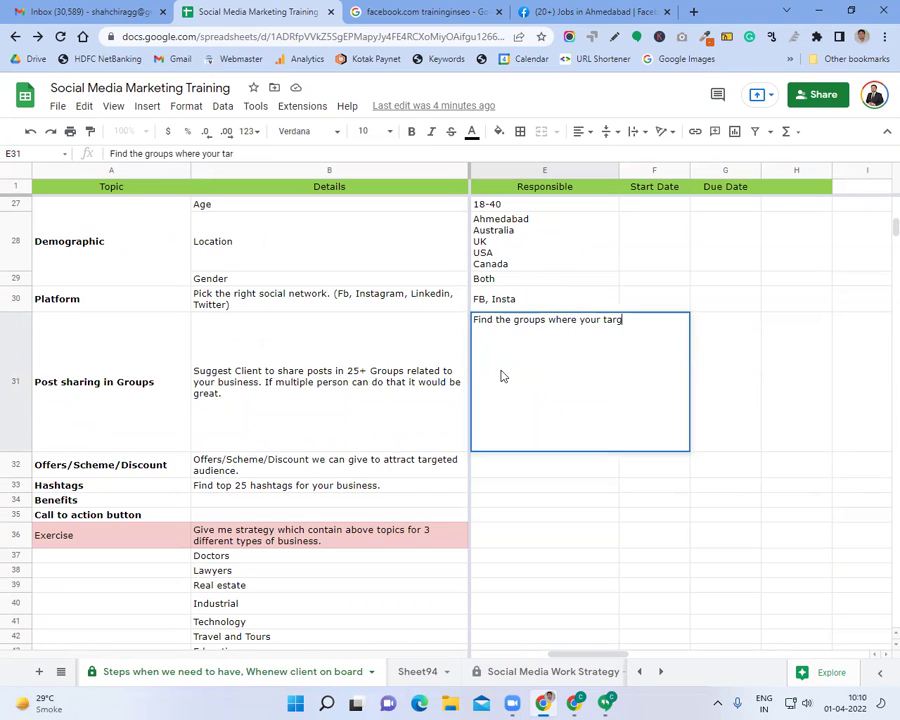
pyautogui.write('eted audienc')
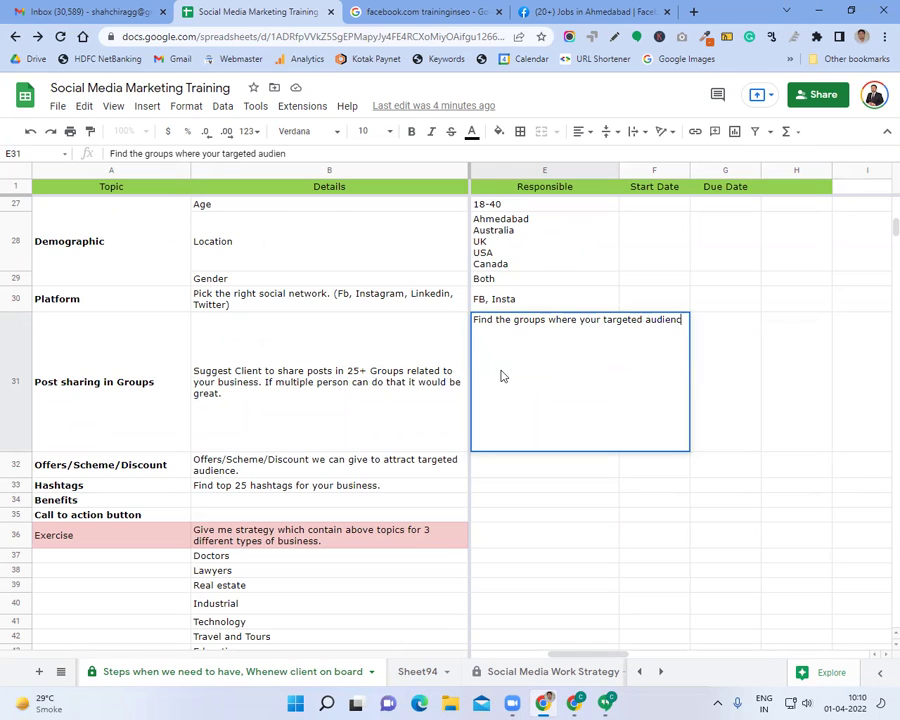
pyautogui.write('e spen')
pyautogui.press('BackSpace')
pyautogui.press('BackSpace')
pyautogui.press('BackSpace')
pyautogui.press('BackSpace')
pyautogui.write('a')
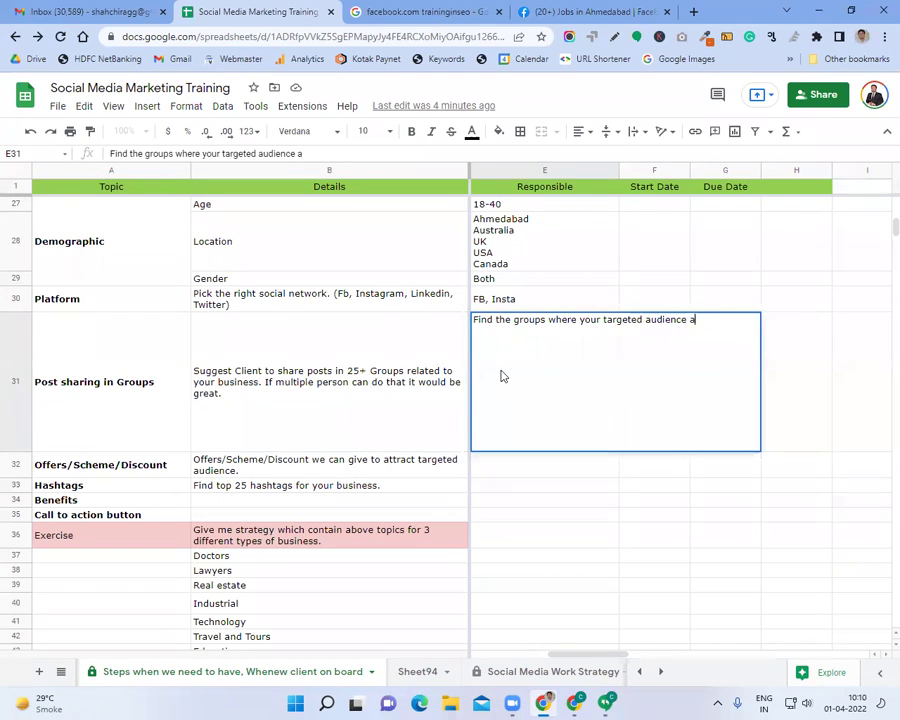
pyautogui.press('BackSpace')
pyautogui.write('are there.')
pyautogui.press('Return')
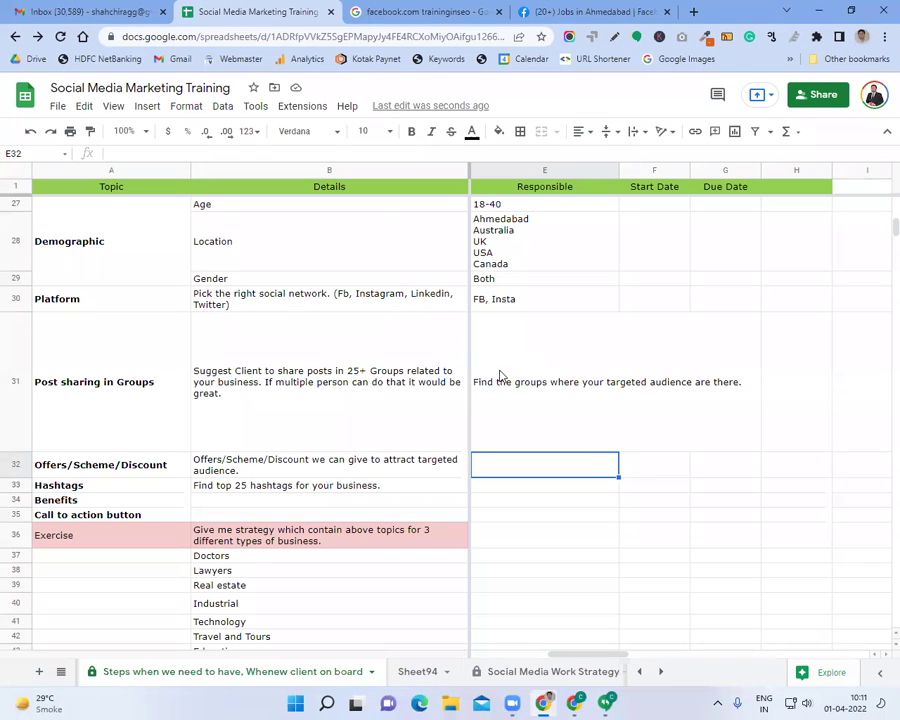
# - Wrap the text of the Post sharing in Groups entry in the Responsible column
pyautogui.click(500, 375)
pyautogui.click(636, 131)
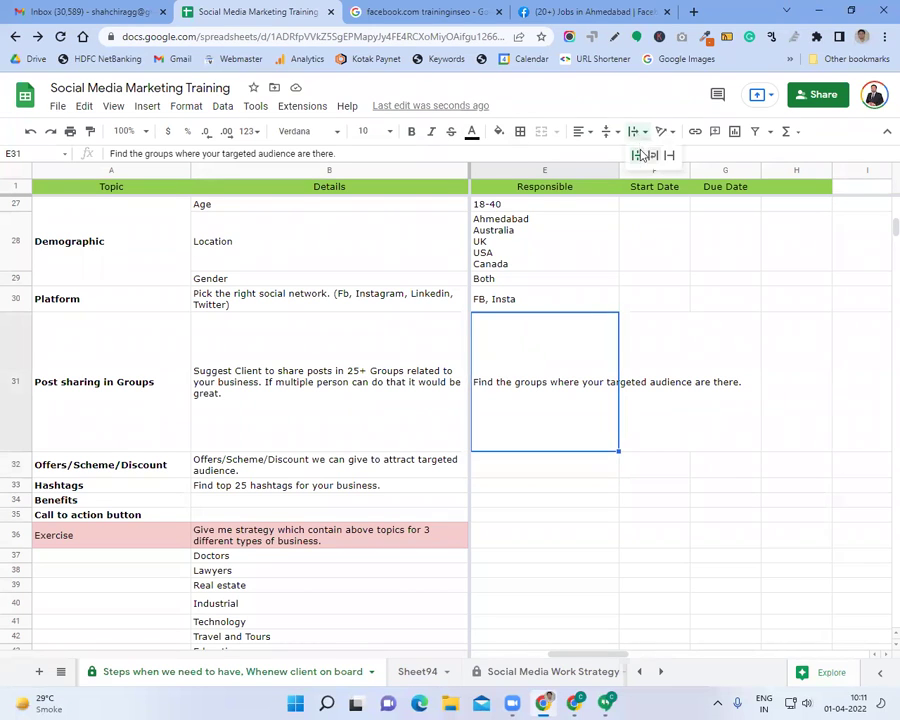
pyautogui.click(650, 156)
# - Enter "We offer FREE Demo lecture and first lecture FREE." in the Offers/Scheme/Discount row of the Responsible column
pyautogui.click(568, 462)
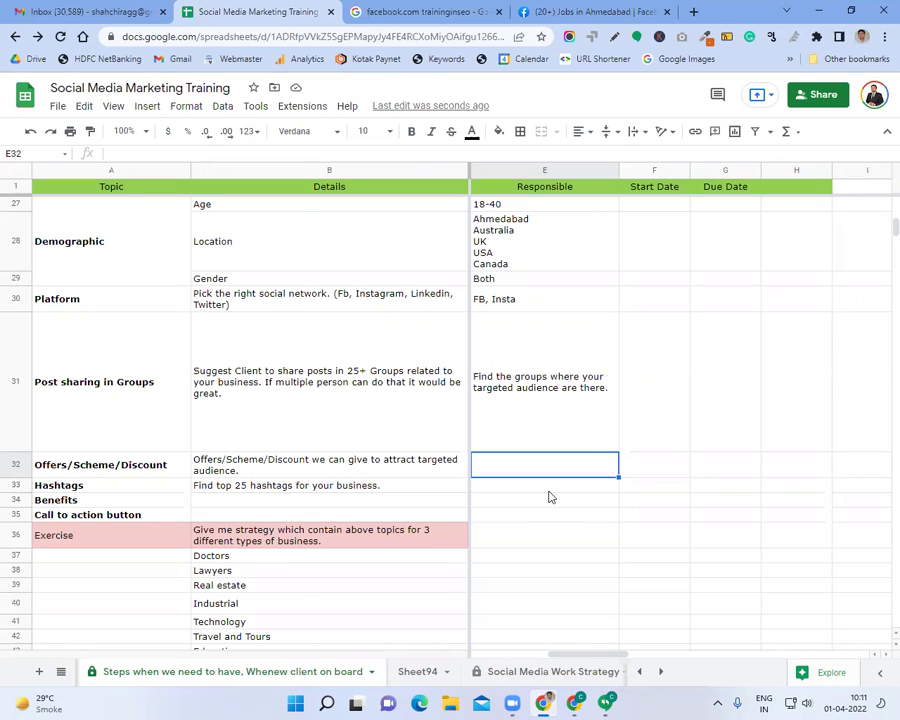
pyautogui.write('We off')
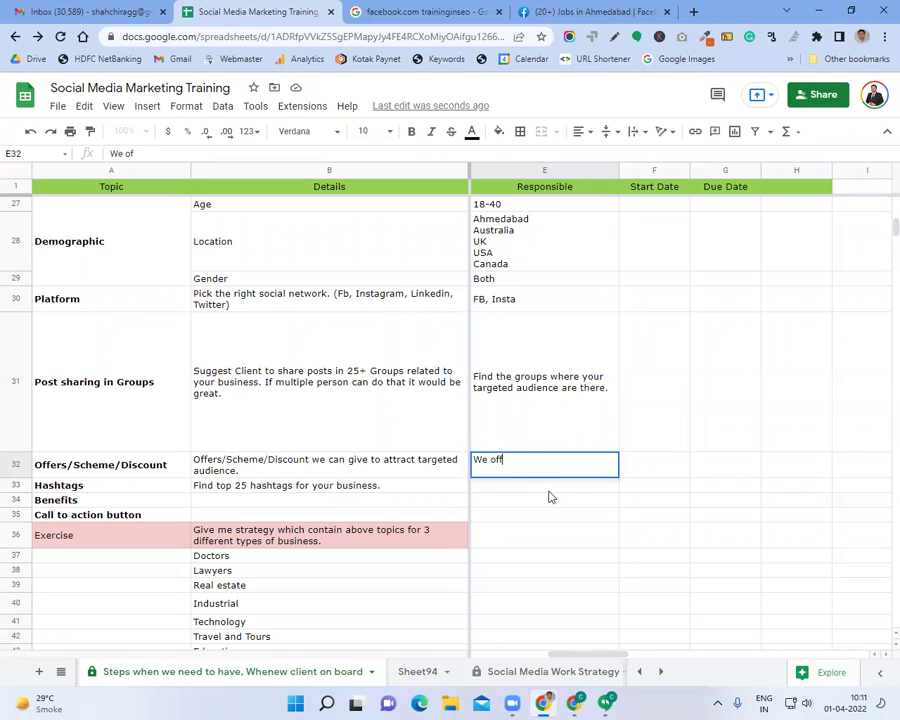
pyautogui.write('er FREE D')
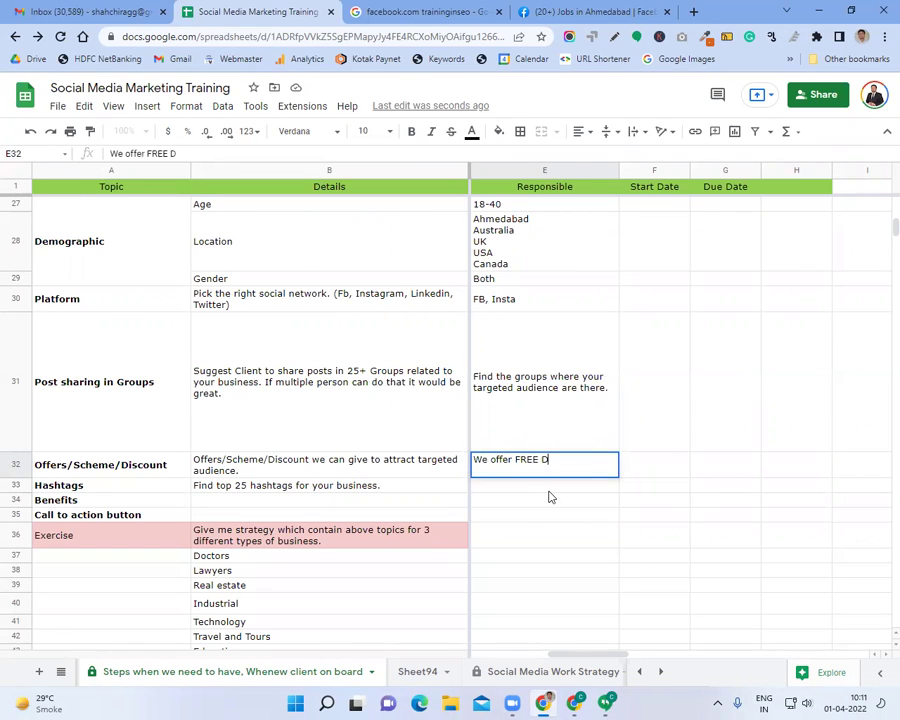
pyautogui.write('emo lecture and ')
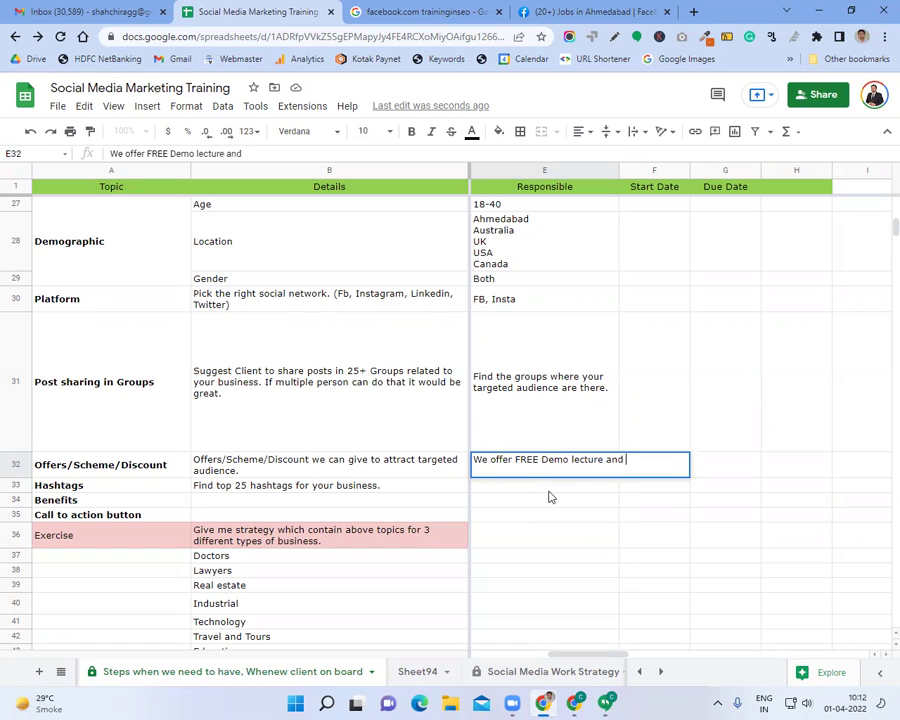
pyautogui.write('first lectu')
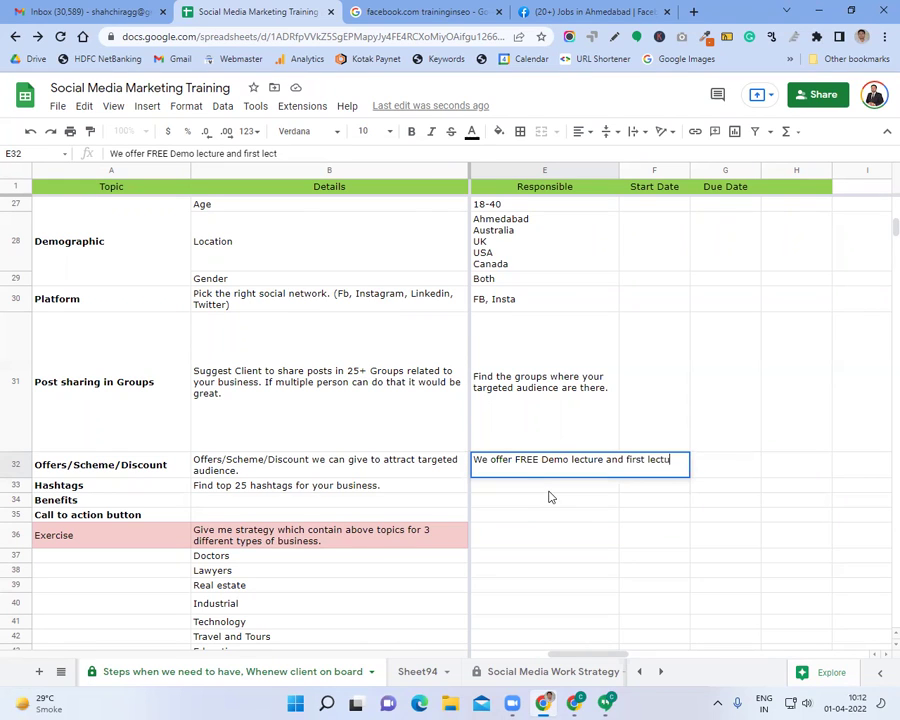
pyautogui.write('re FREE.')
pyautogui.press('Return')
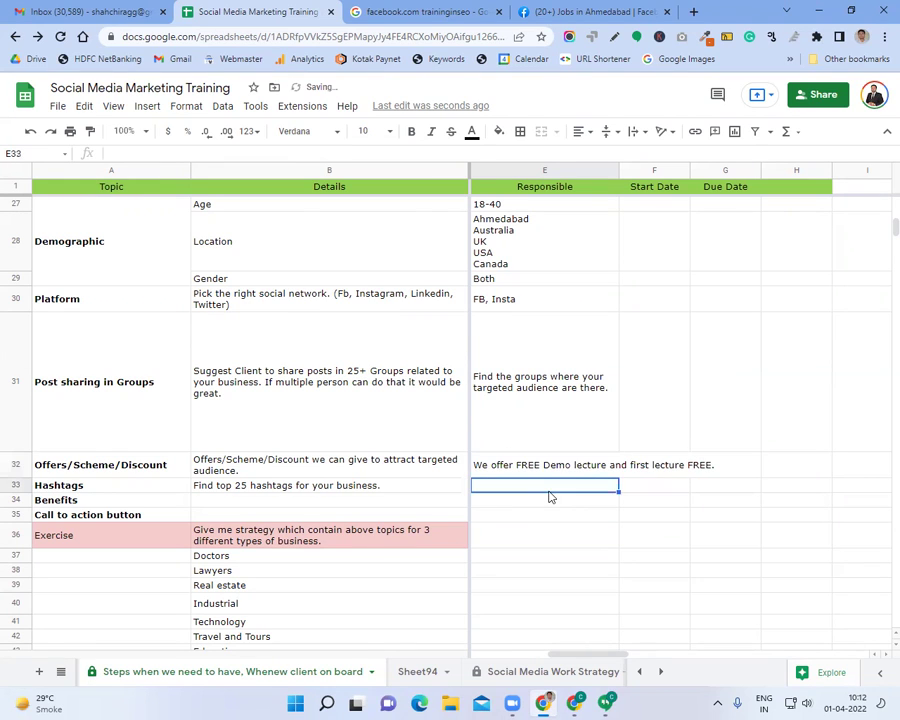
# - Wrap the text of the Offers/Scheme/Discount entry in the Responsible column
pyautogui.click(546, 464)
pyautogui.click(636, 131)
pyautogui.click(652, 157)
# - Start the hashtag list with "#traininseo #" in the Hashtags row of the Responsible column
pyautogui.click(530, 485)
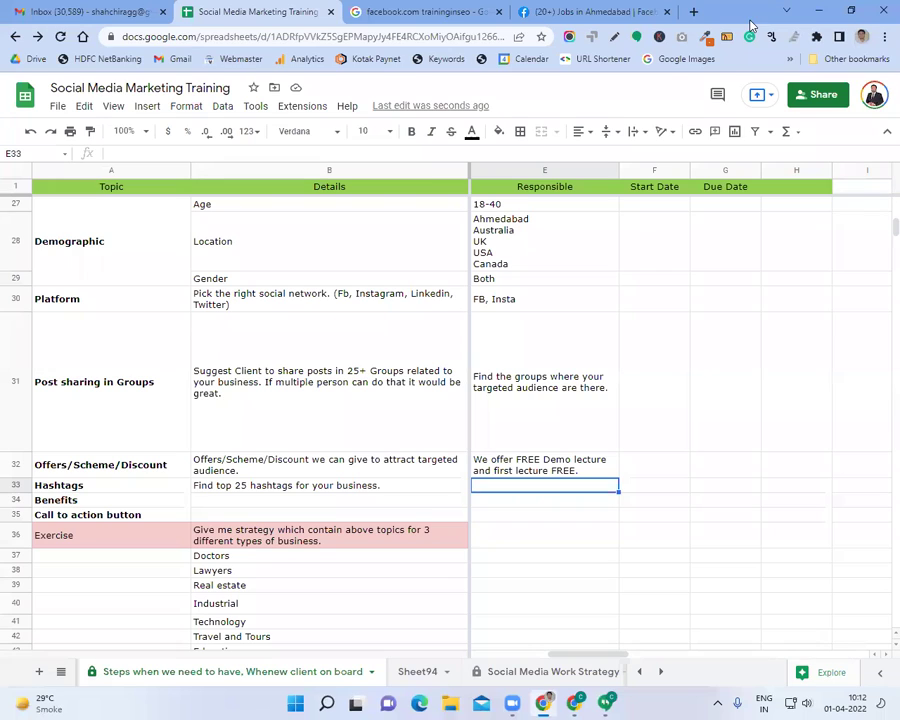
pyautogui.hotkey('alt', 'f')
pyautogui.click(512, 494)
pyautogui.click(513, 489)
pyautogui.write('#trai')
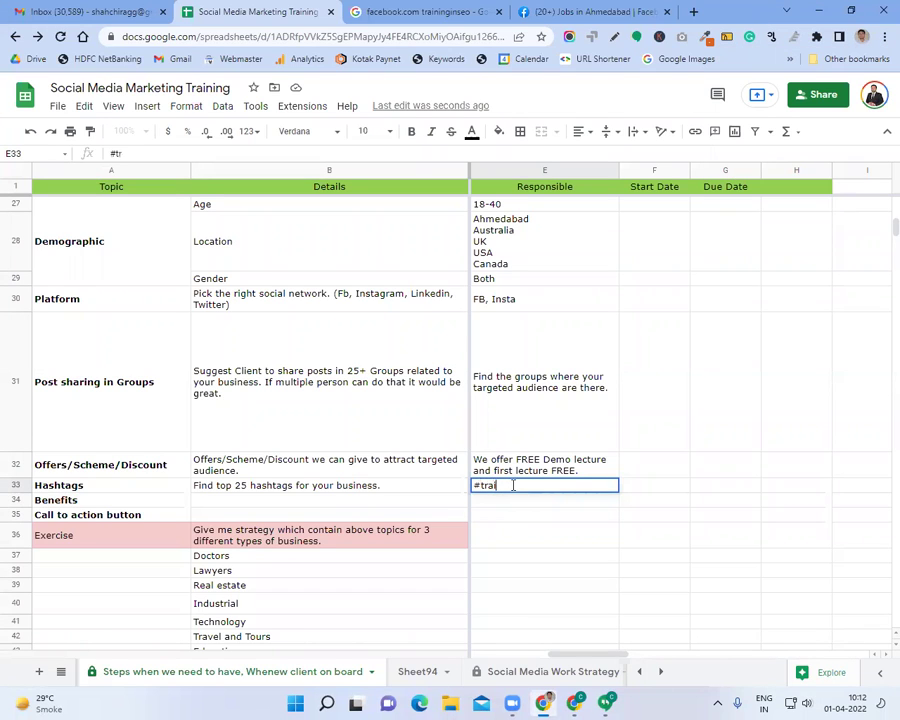
pyautogui.write('ninseo #')
# - Search Google for "digital marketing" in a new tab and examine the related searches for hashtag ideas
pyautogui.click(693, 11)
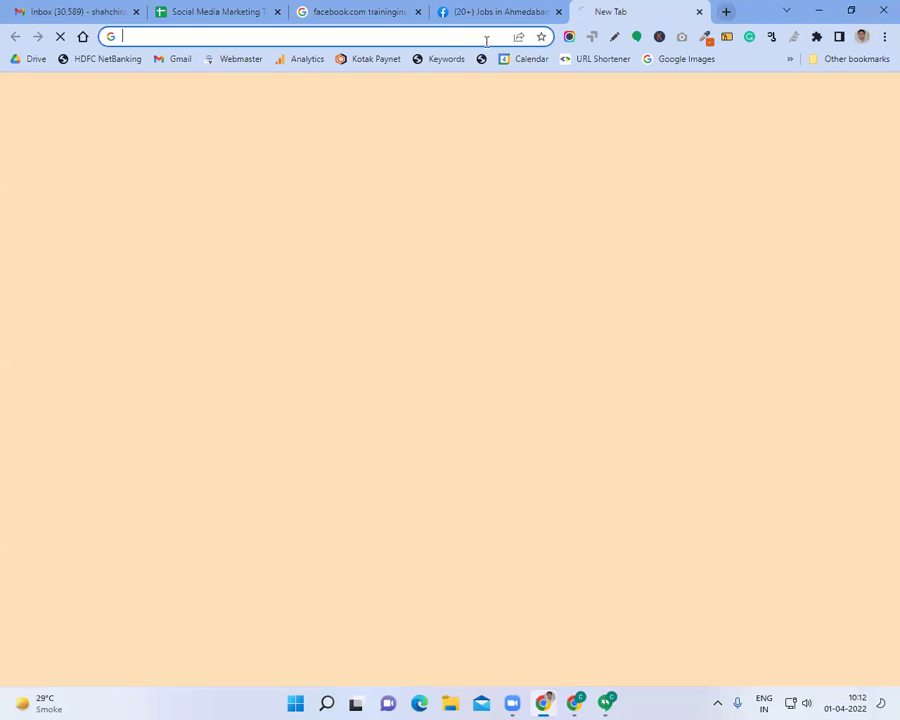
pyautogui.write('digital')
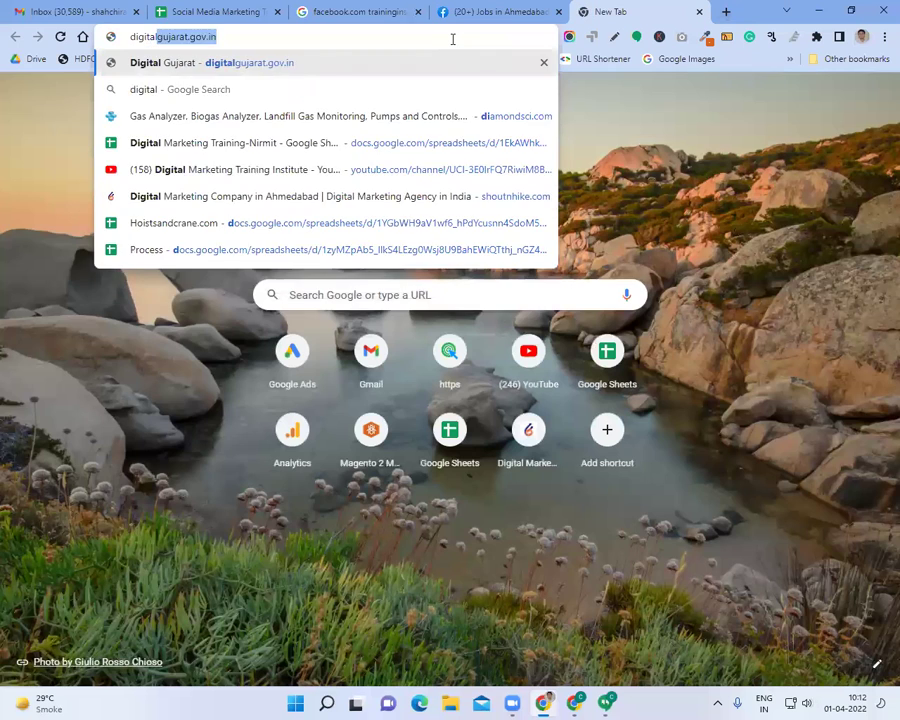
pyautogui.write(' marketing')
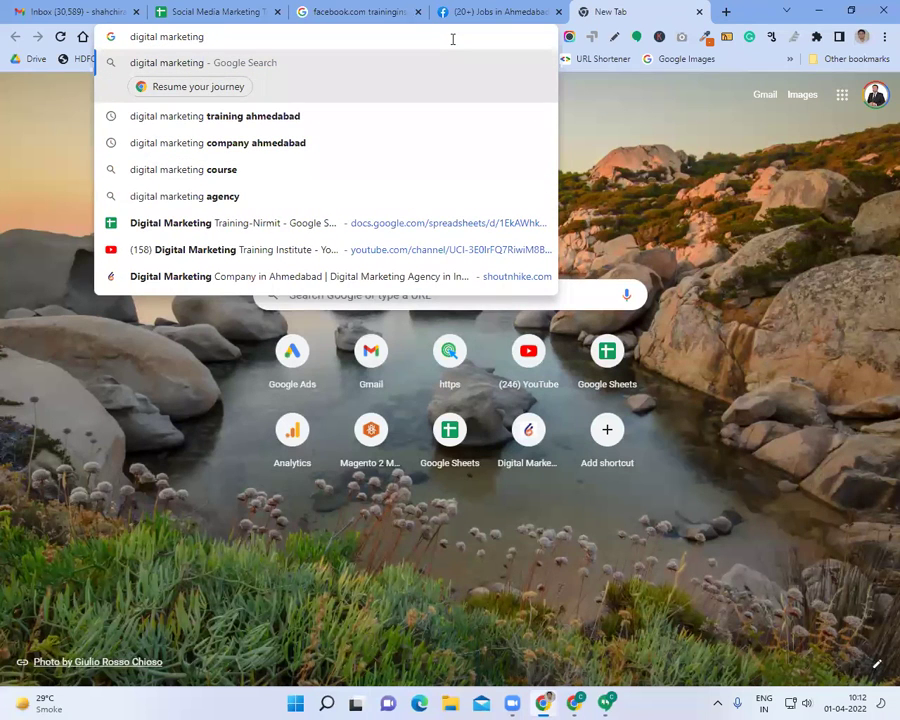
pyautogui.press('Return')
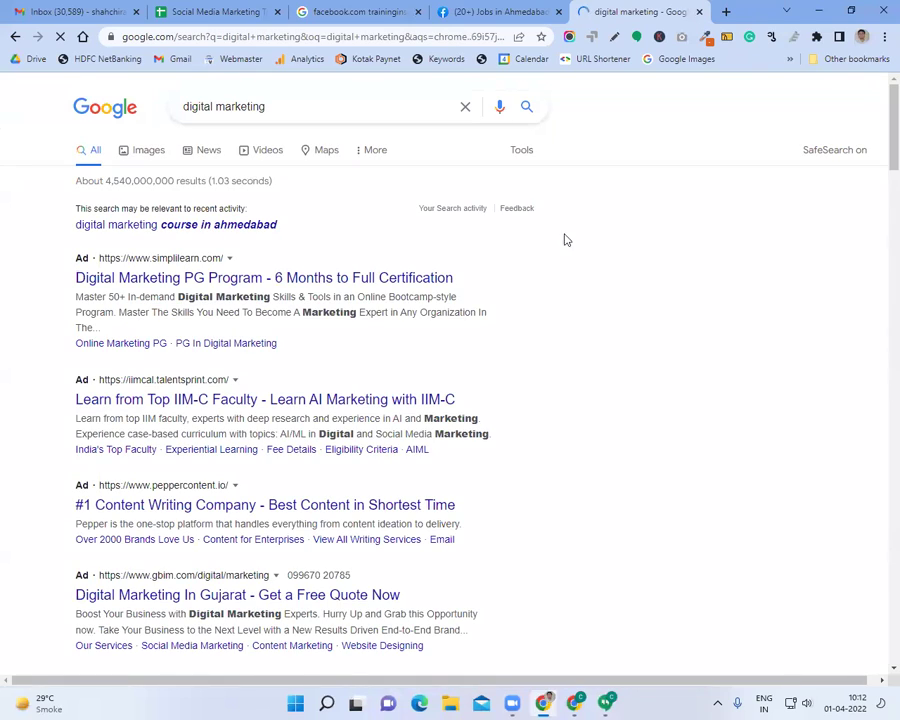
pyautogui.scroll(-15, 627, 287)
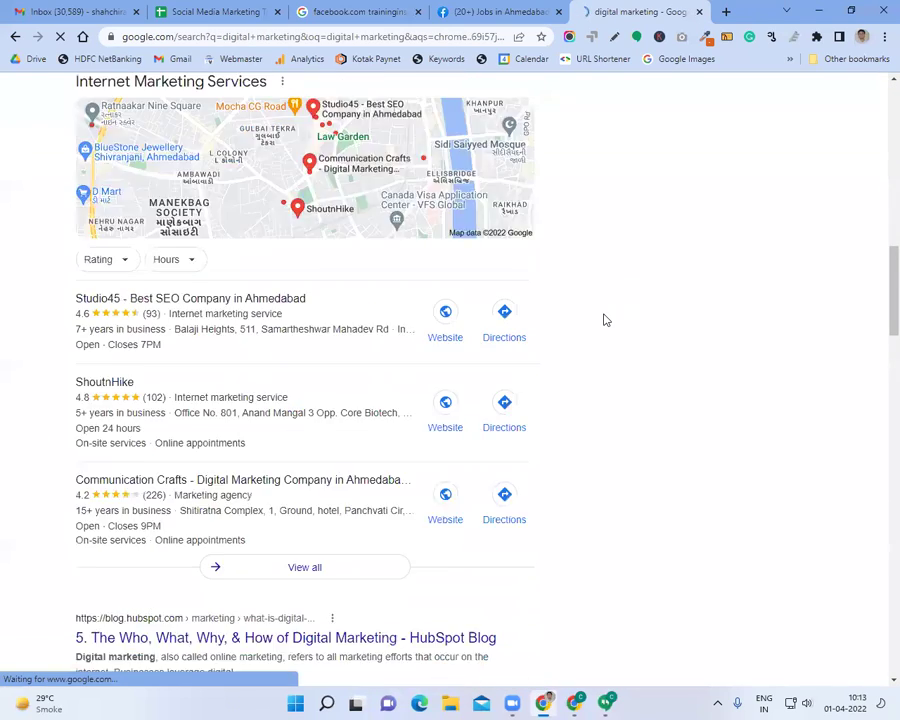
pyautogui.scroll(-20, 604, 320)
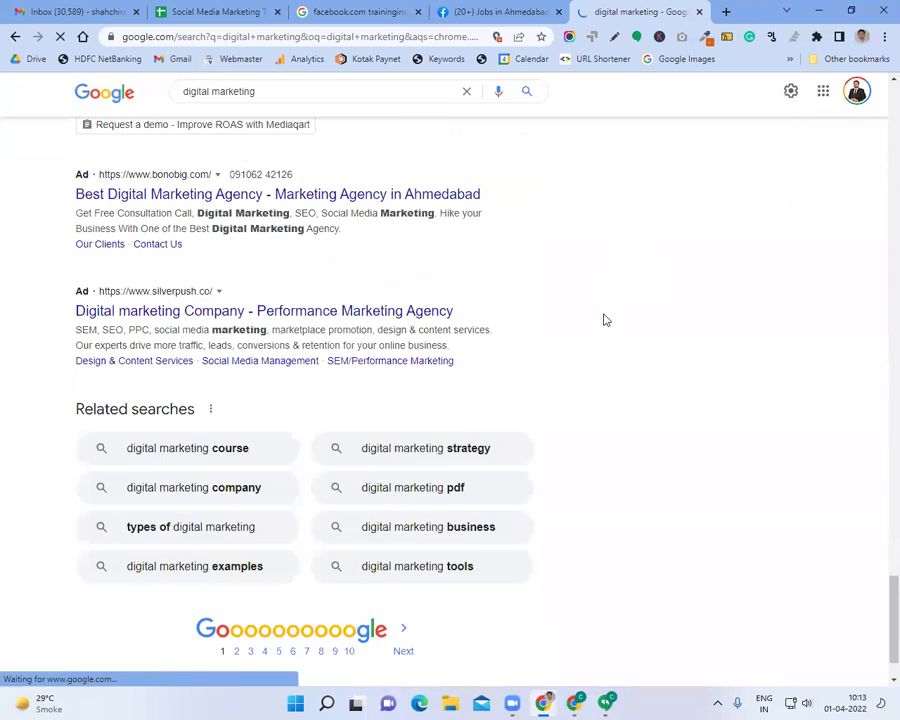
# - Continue the hashtag list in the Hashtags row of the Responsible column with "#digitalmarketingcourse #digitalmarketing #seo #"
pyautogui.scroll(-2, 604, 320)
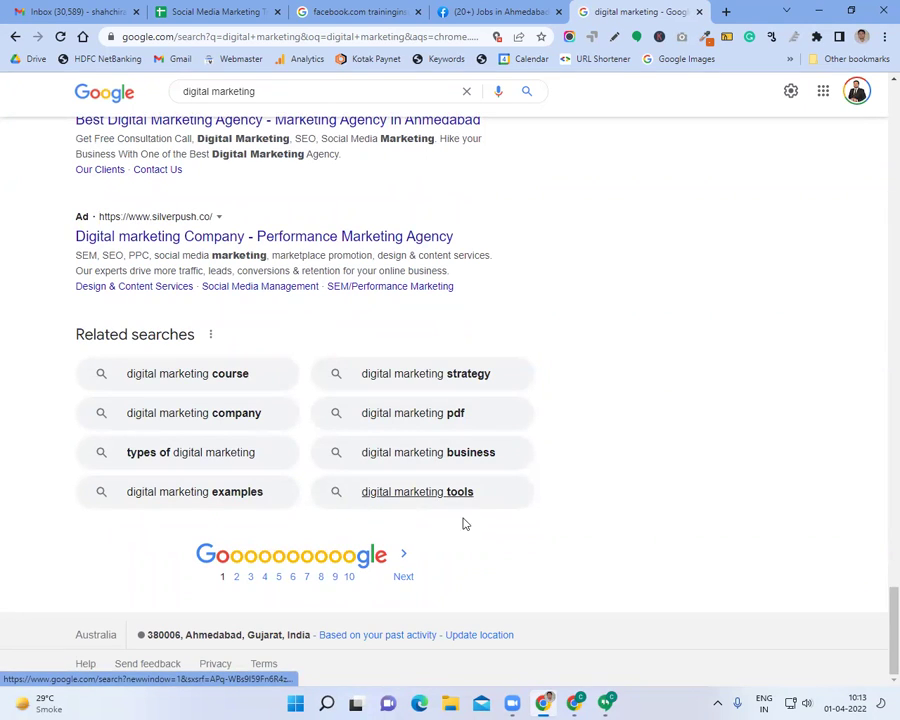
pyautogui.click(197, 9)
pyautogui.write('digitalmark')
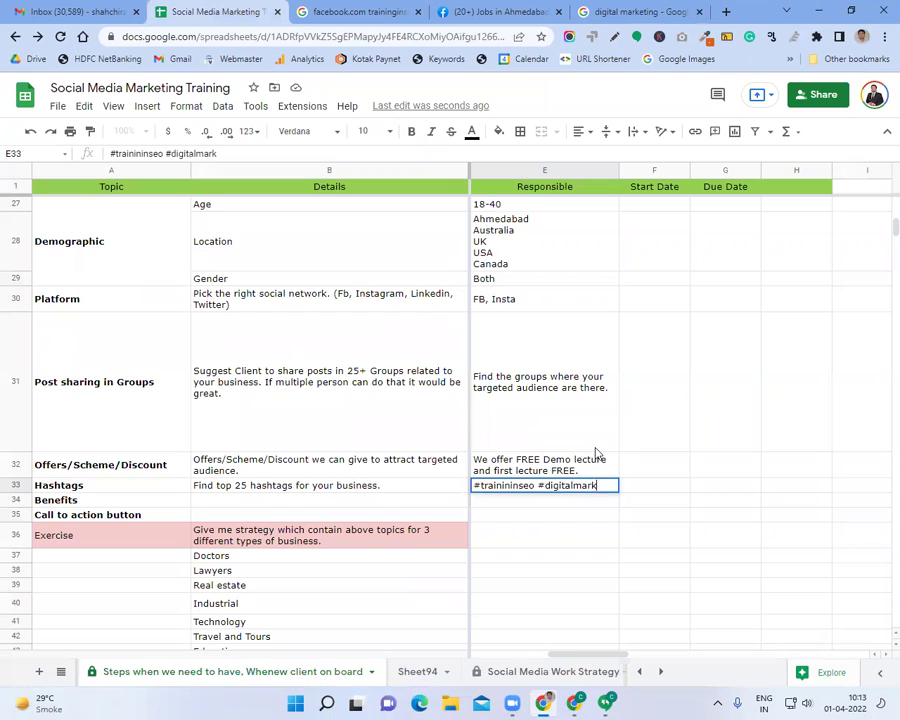
pyautogui.write('etingcourse ')
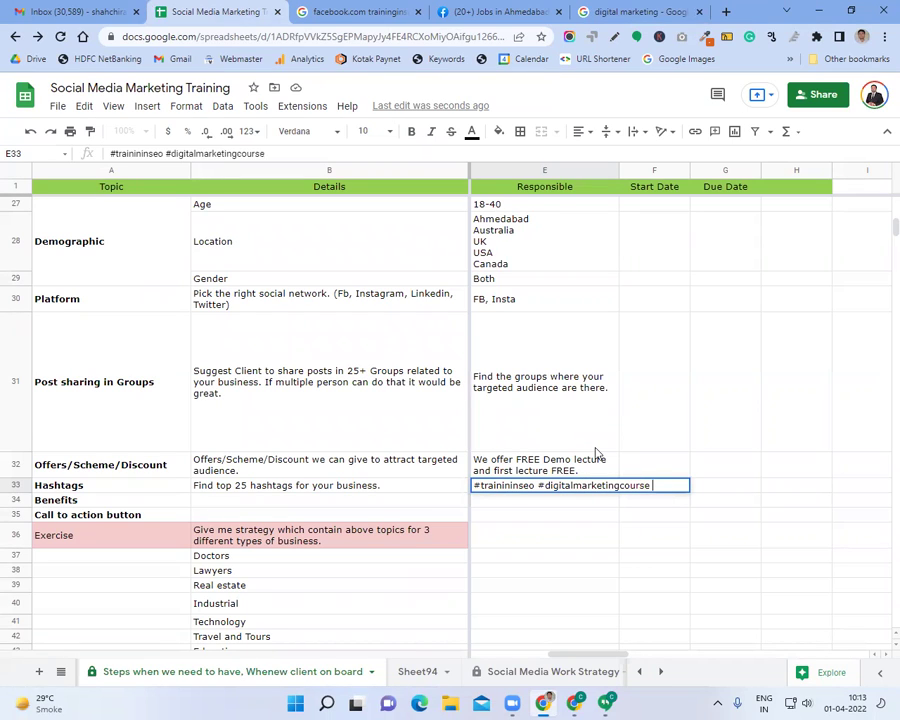
pyautogui.write('#digitalmarketing')
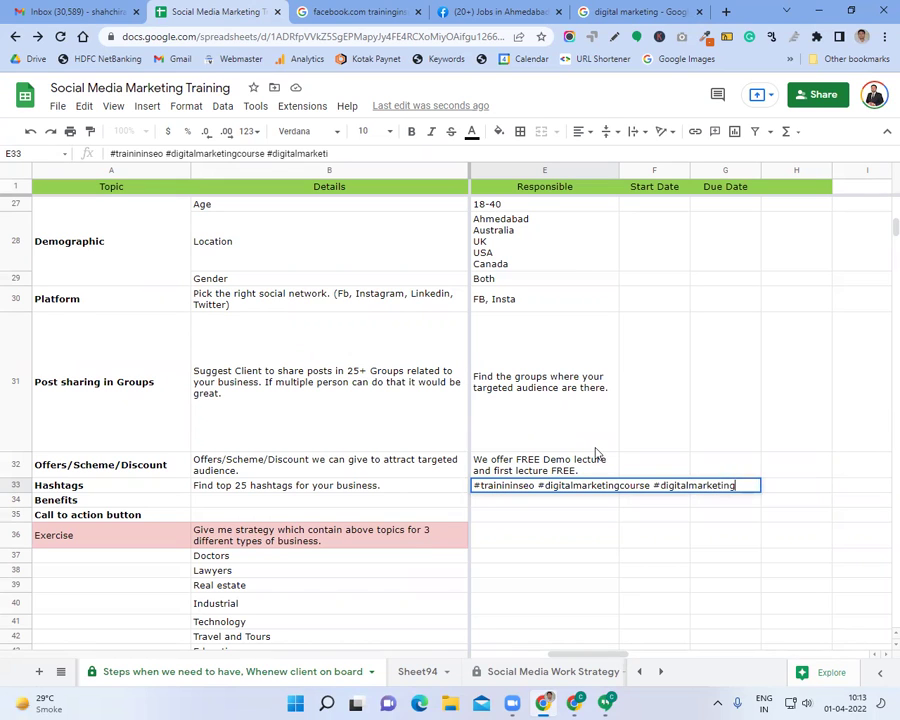
pyautogui.write(' #seo #')
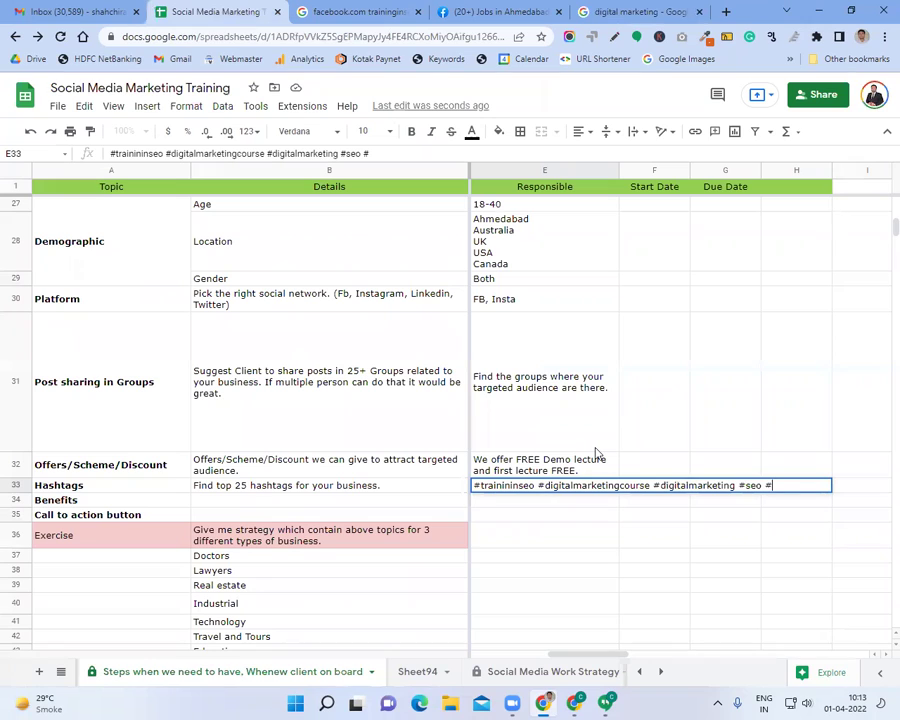
# - Add the lines "Google keywords planner", "Twitter" and "Google Trends" below the existing text in the Details cell of the Hashtags row
pyautogui.click(392, 490)
pyautogui.doubleClick(392, 490)
pyautogui.hotkey('alt', 'Return')
pyautogui.write('Google keywords planner')
pyautogui.hotkey('alt', 'Return')
pyautogui.write('Twitter')
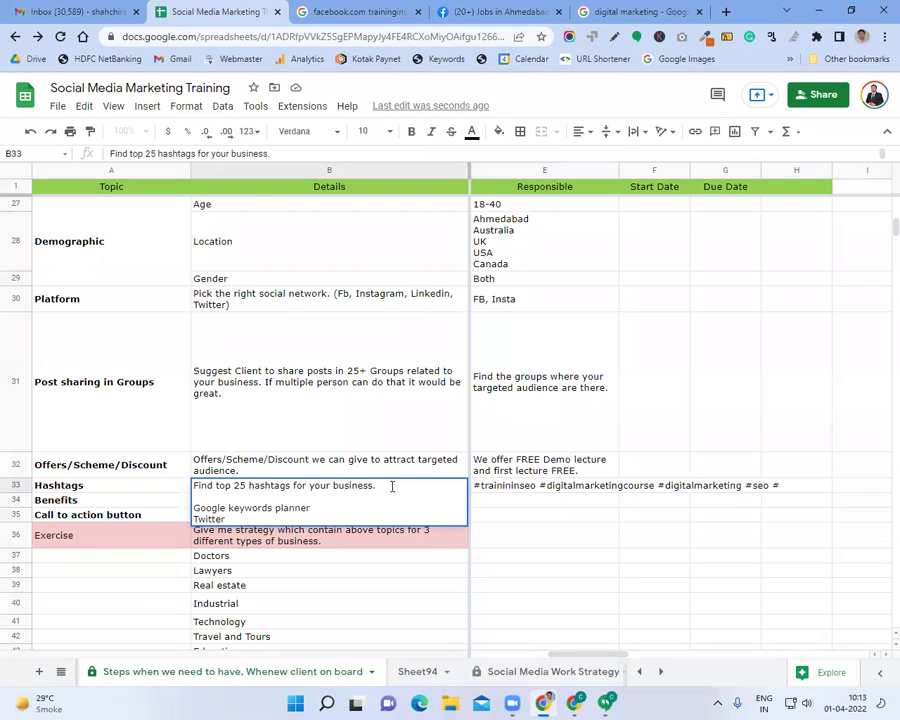
pyautogui.hotkey('alt', 'Return')
pyautogui.write('G')
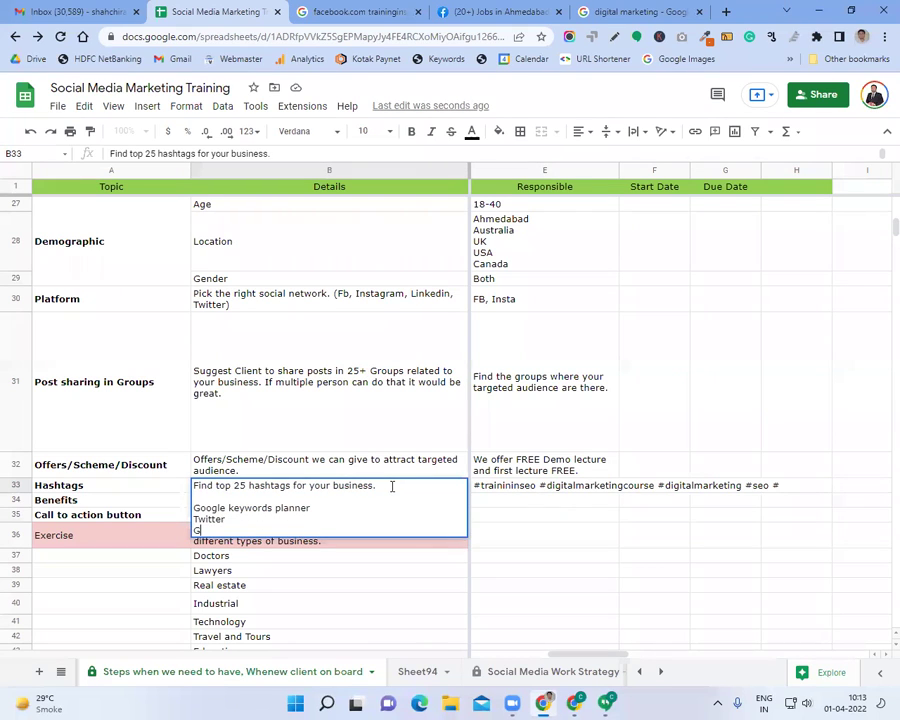
pyautogui.write('oogle Trends')
# - Search Google for "Google trends" in the digital marketing results tab and open the Google Trends site
pyautogui.click(620, 11)
pyautogui.click(436, 37)
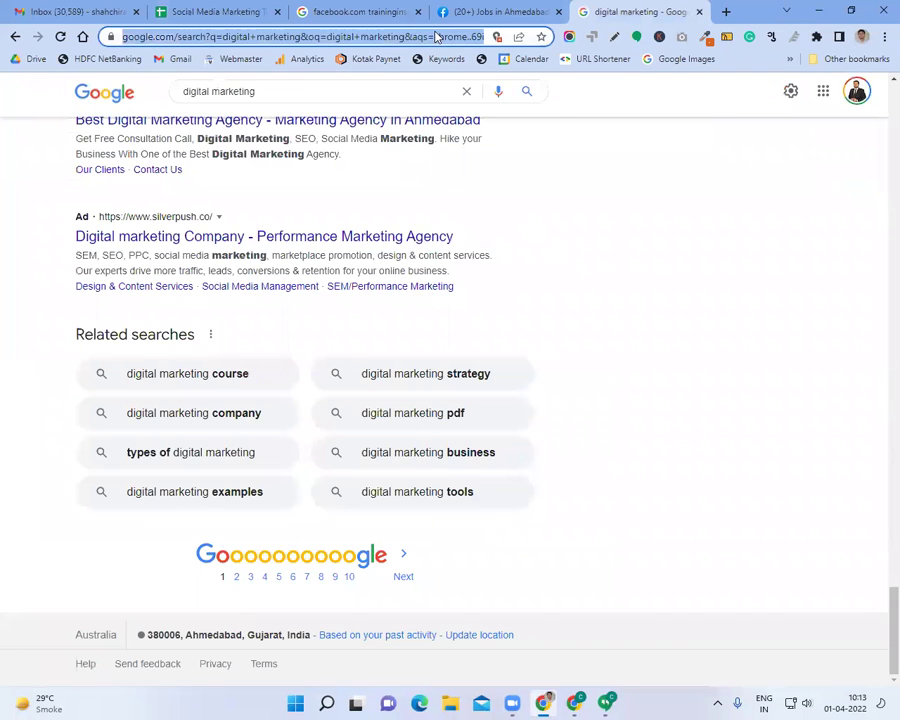
pyautogui.write('Google trends')
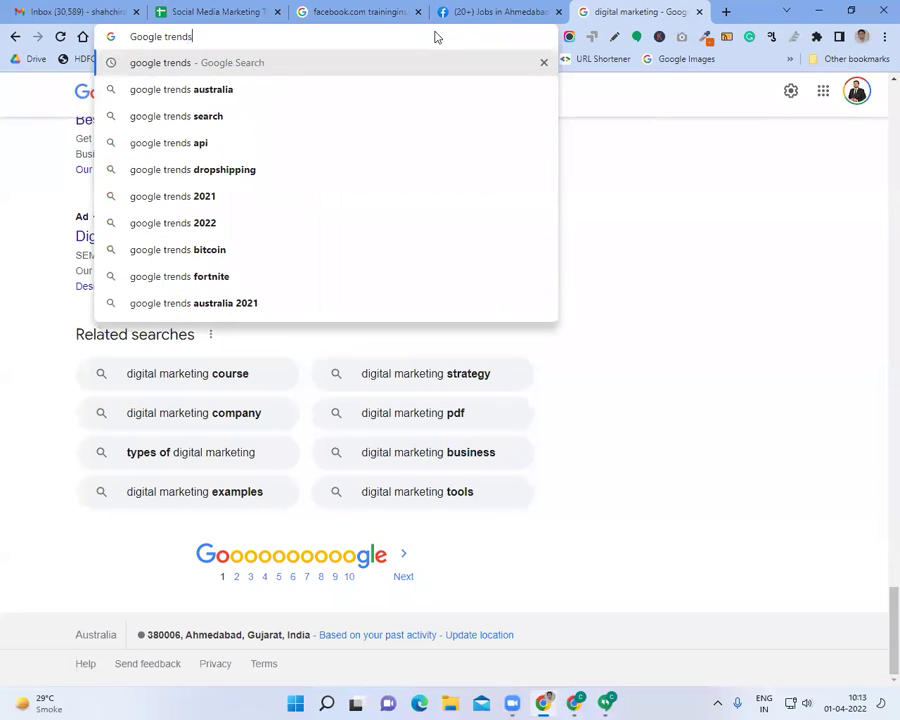
pyautogui.press('Return')
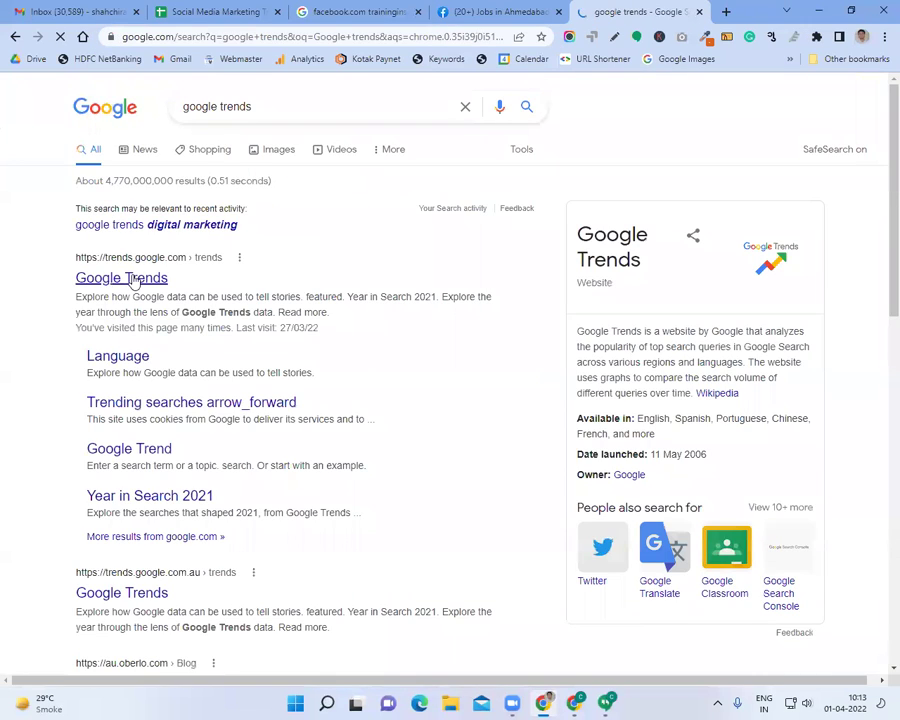
pyautogui.click(134, 279)
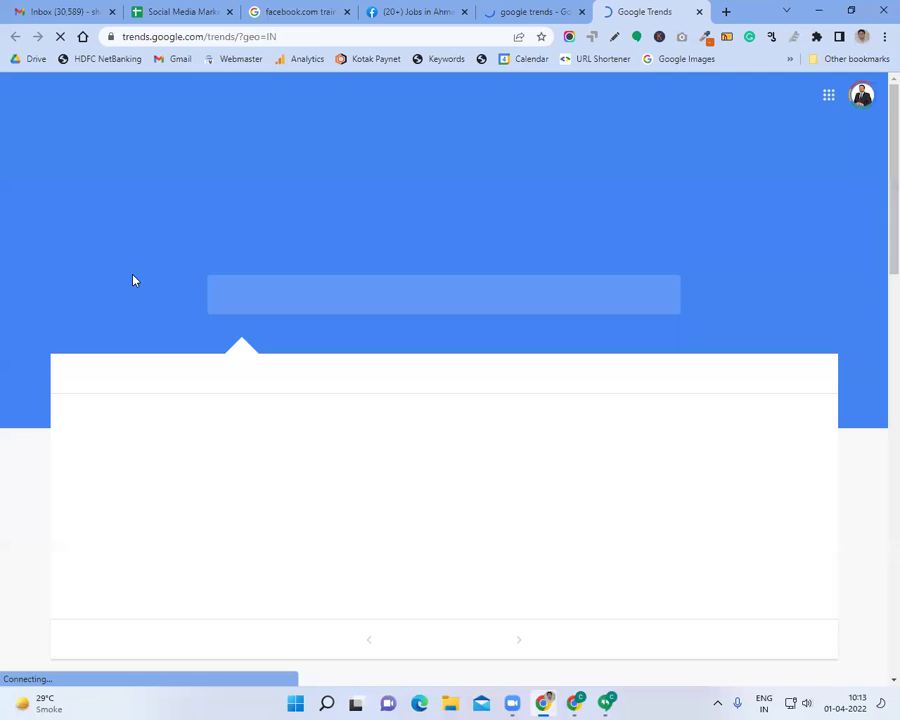
# - Explore the search term "digital marketing" in Google Trends
pyautogui.click(299, 303)
pyautogui.write('d')
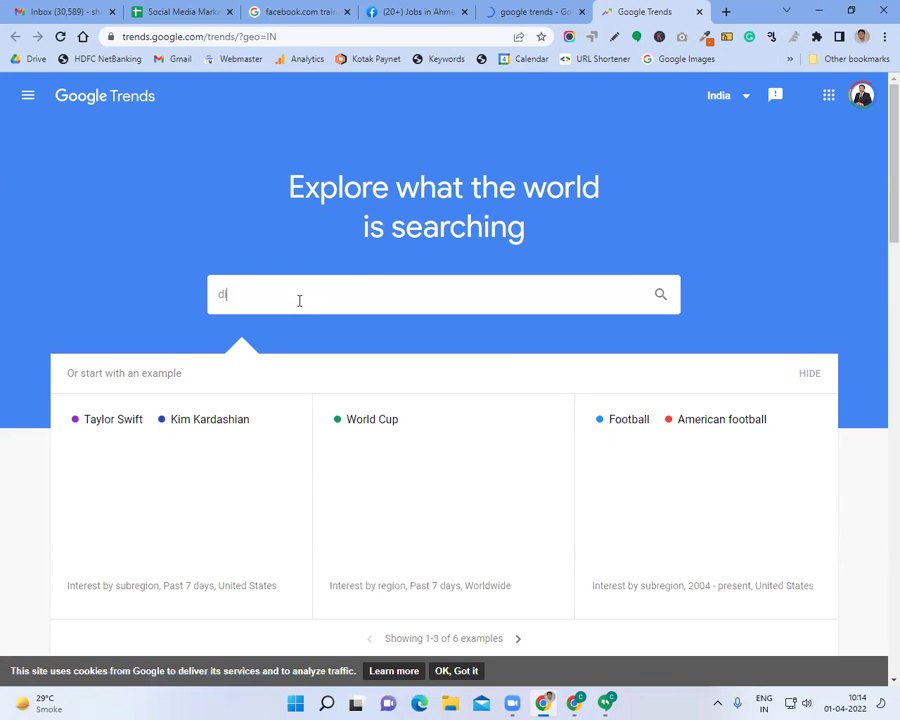
pyautogui.write('igitla')
pyautogui.press('BackSpace')
pyautogui.press('BackSpace')
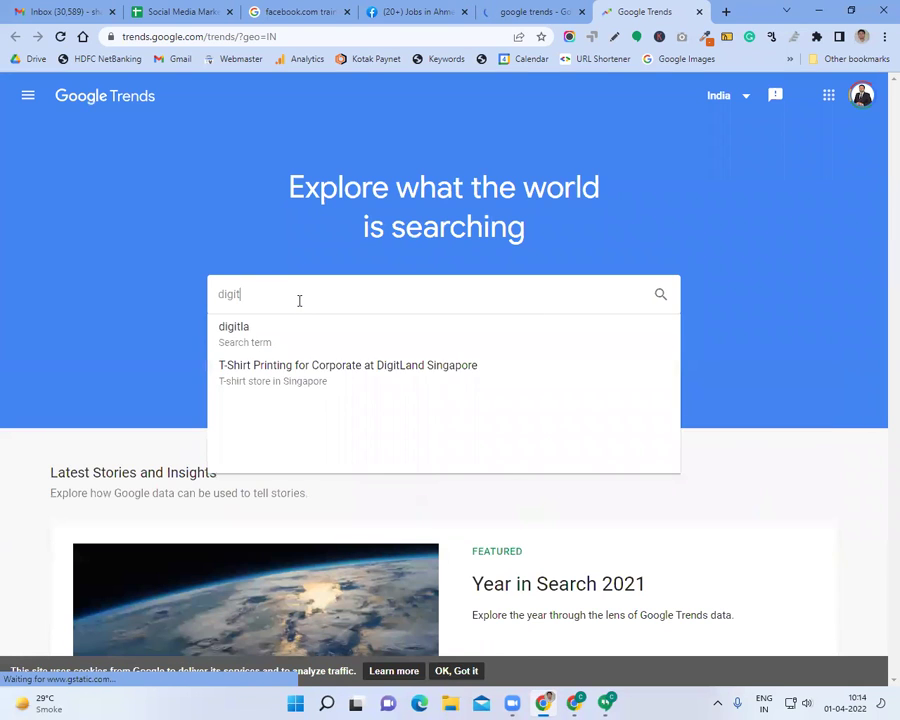
pyautogui.write('al marketing')
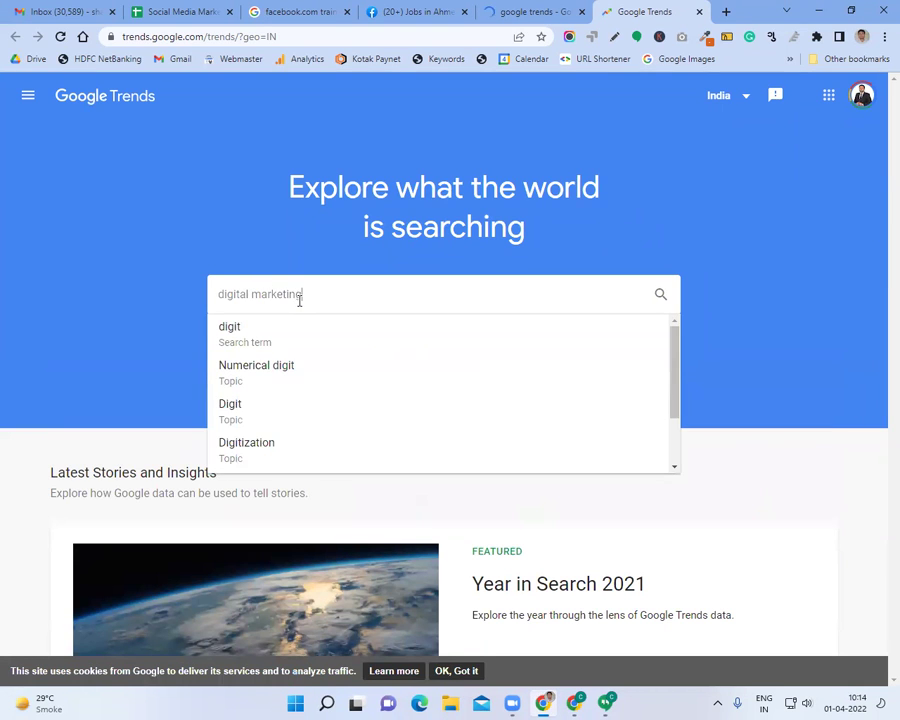
pyautogui.click(309, 338)
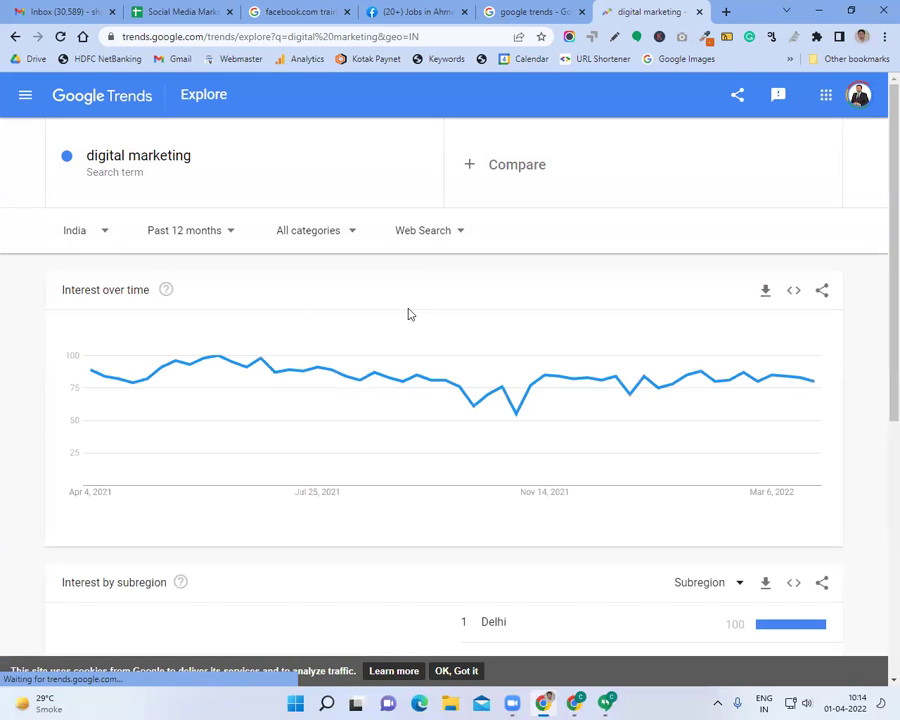
# - Show the Top related queries for digital marketing instead of the Rising ones
pyautogui.scroll(-5, 546, 368)
pyautogui.scroll(-1, 636, 424)
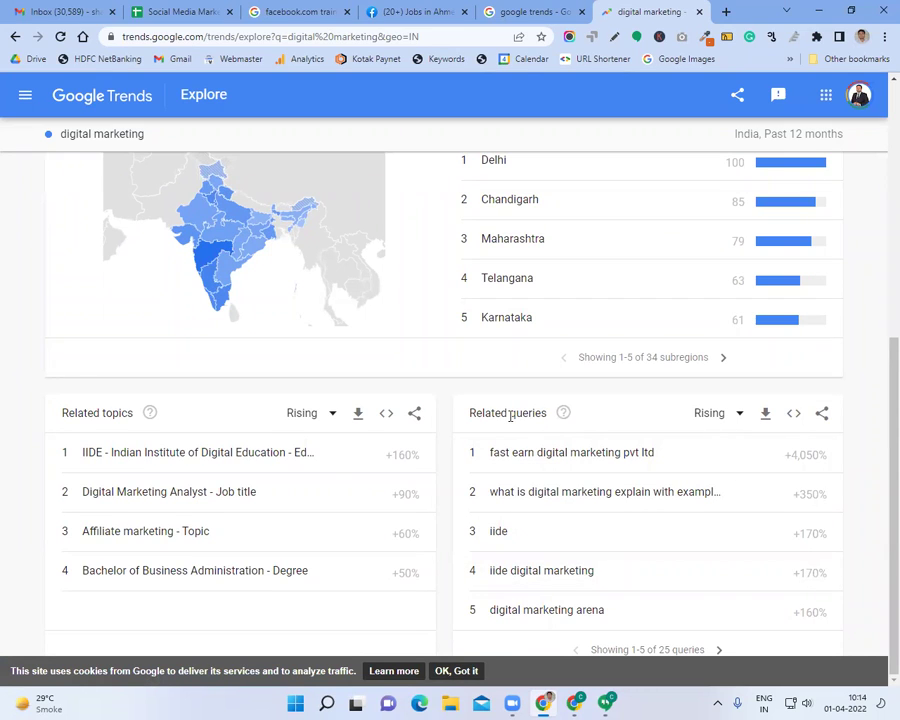
pyautogui.click(707, 420)
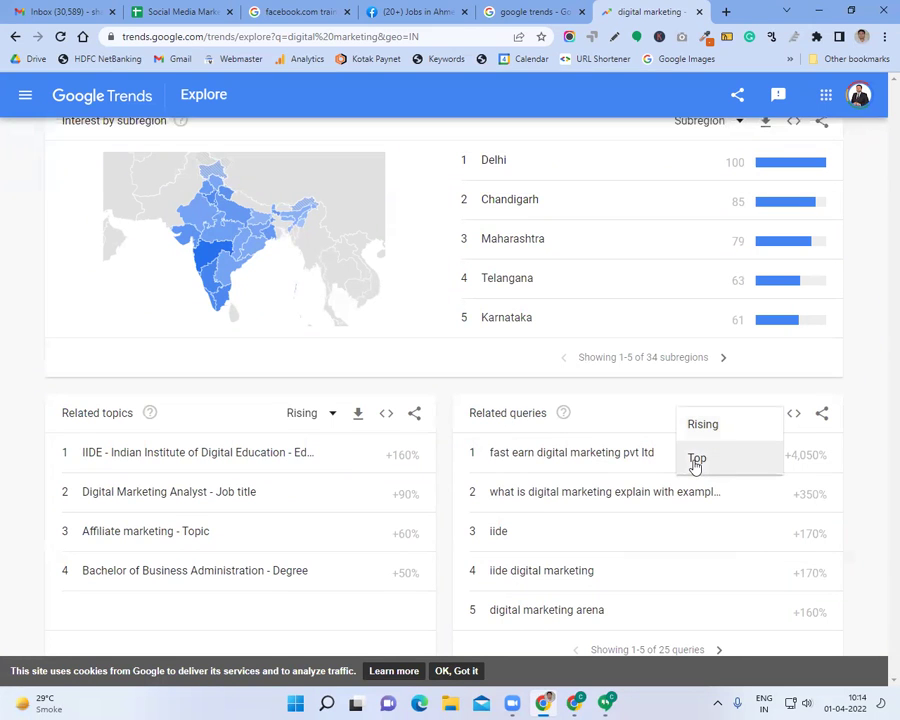
pyautogui.click(730, 468)
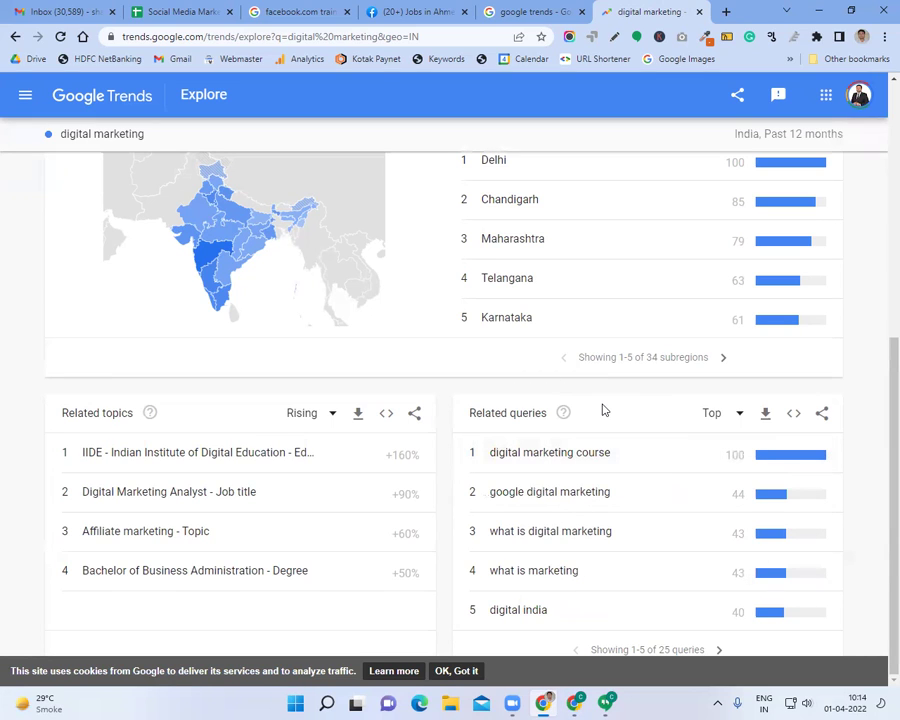
# - Back in the strategy sheet, add a "Competitors" line below Google Trends in the Details cell of the Hashtags row
pyautogui.click(176, 10)
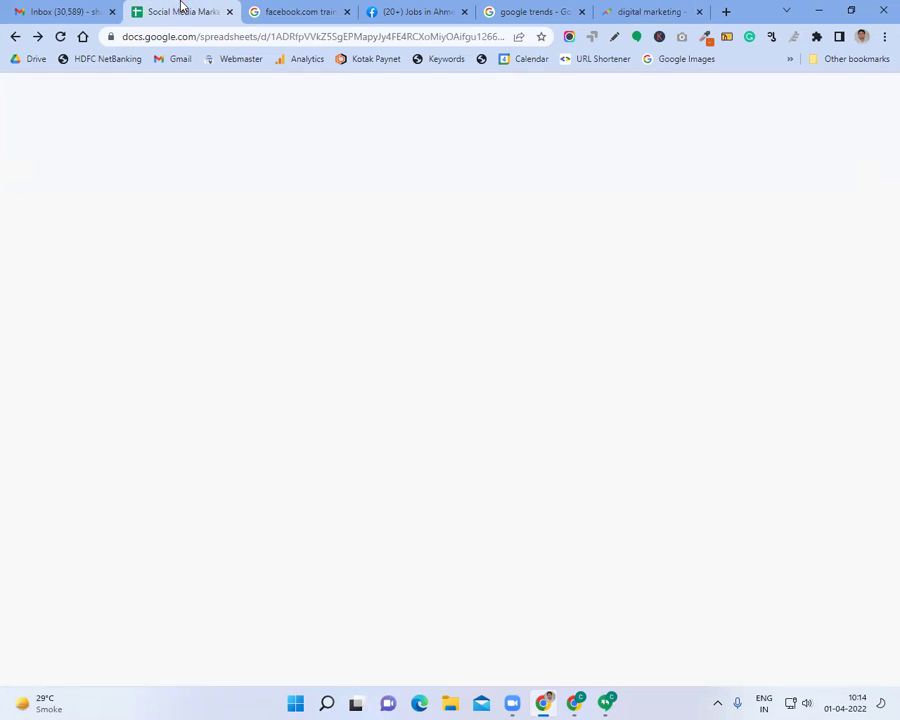
pyautogui.press('Tab')
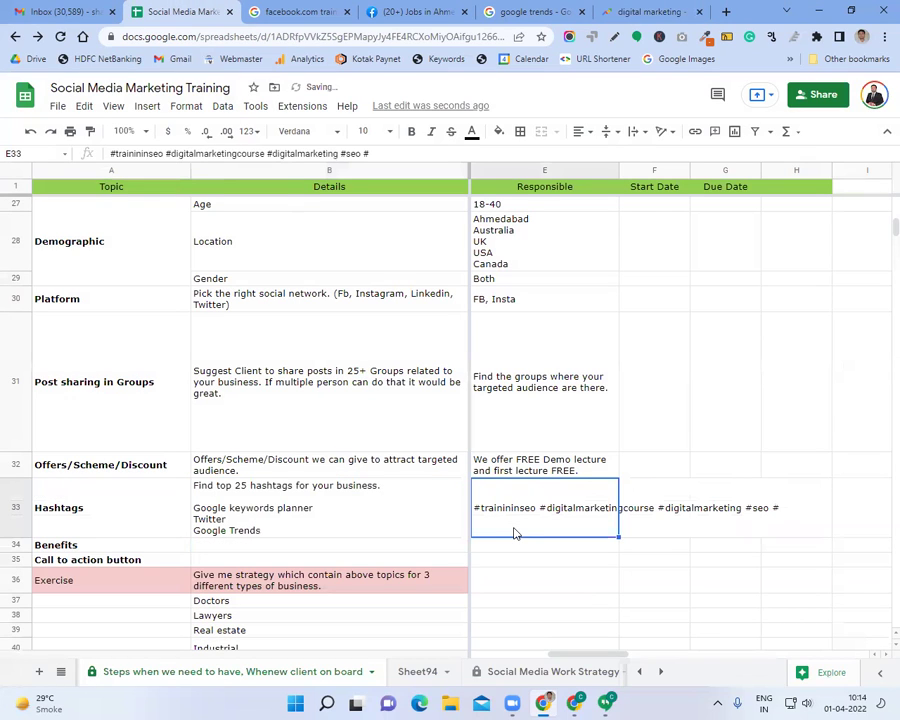
pyautogui.doubleClick(515, 533)
pyautogui.click(337, 523)
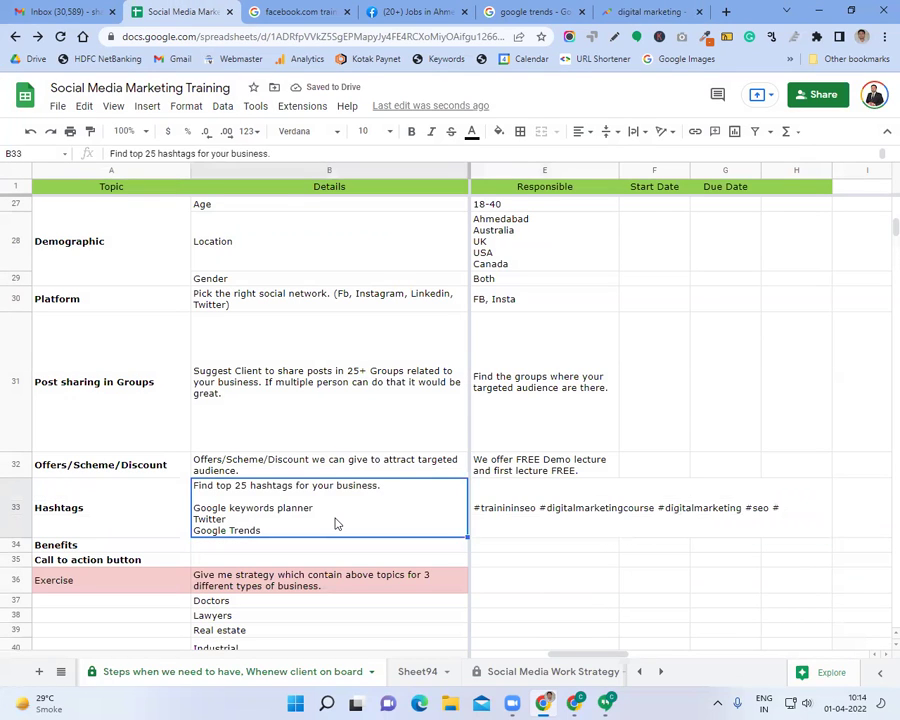
pyautogui.doubleClick(336, 519)
pyautogui.hotkey('alt', 'Return')
pyautogui.write('Fac')
pyautogui.press('BackSpace')
pyautogui.press('BackSpace')
pyautogui.press('BackSpace')
pyautogui.write('Com')
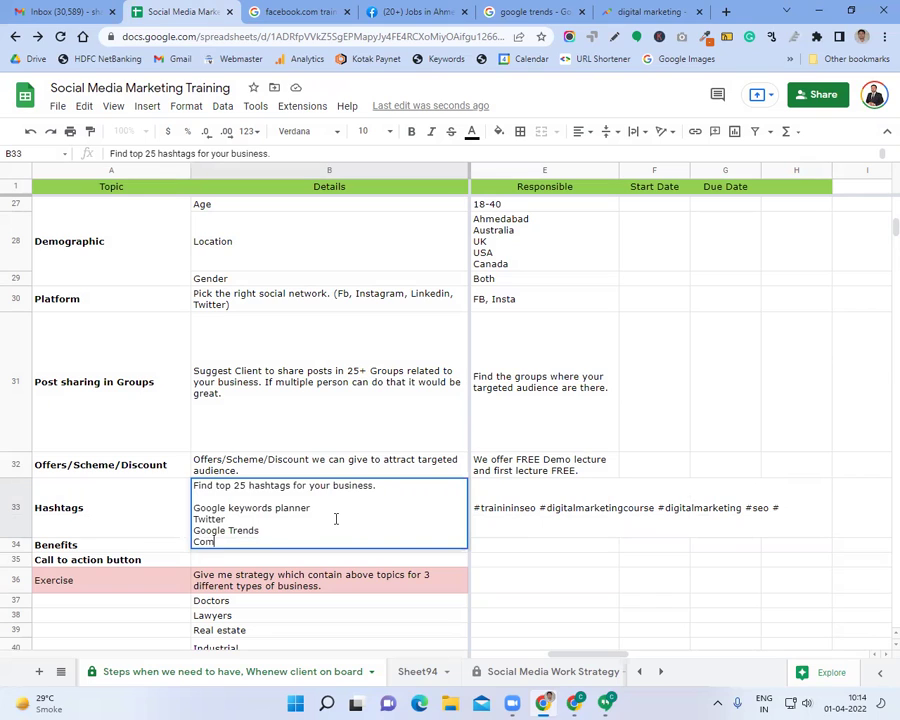
pyautogui.write('petitors')
# - Review the Google Trends report for digital marketing, from interest over time down to the related topics and queries
pyautogui.click(628, 10)
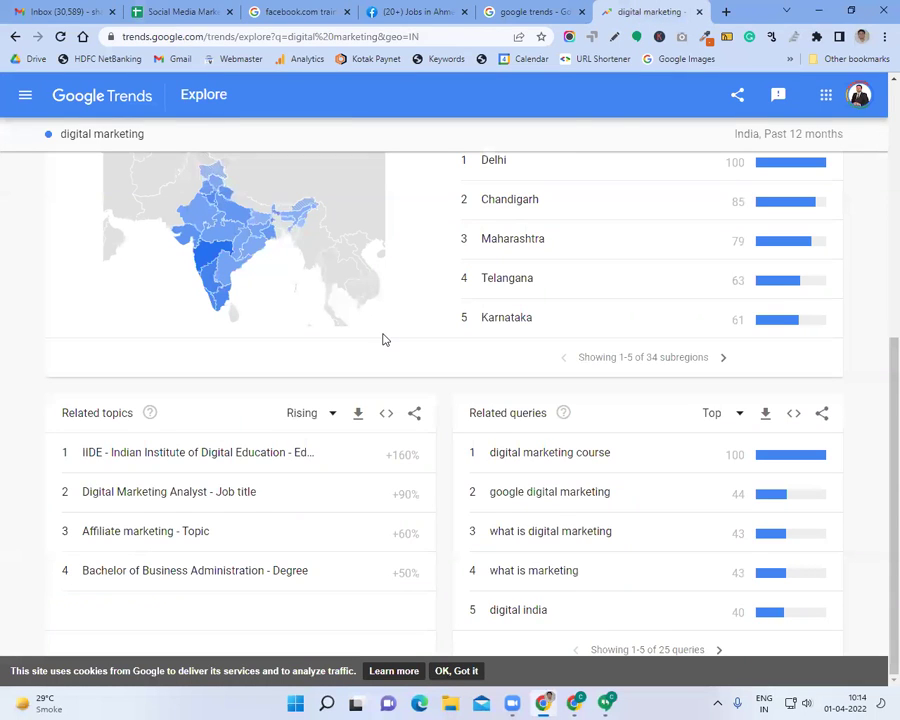
pyautogui.scroll(4, 384, 338)
pyautogui.scroll(1, 384, 340)
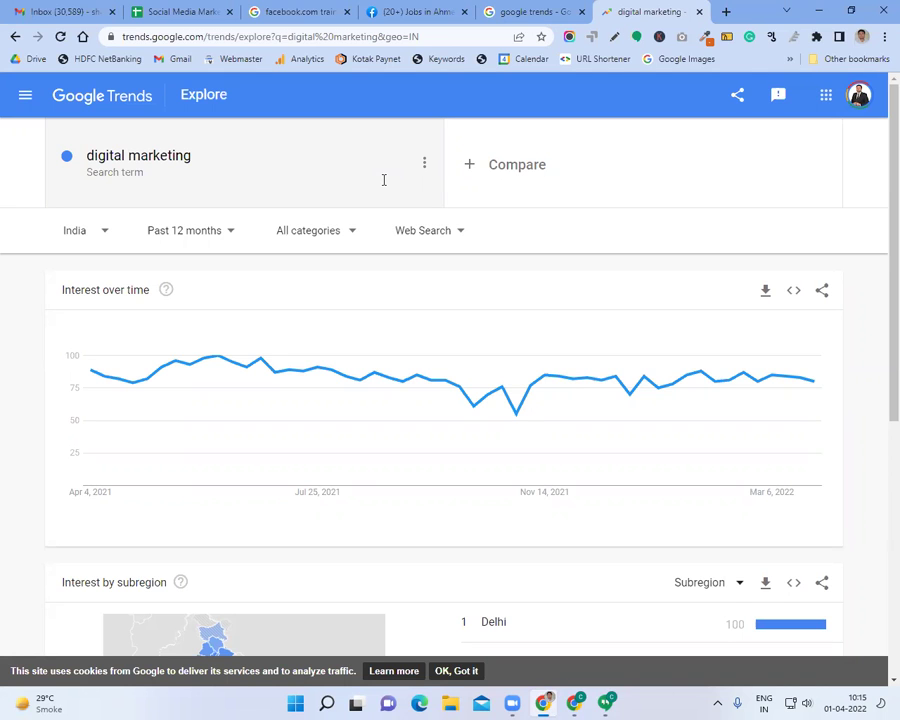
pyautogui.scroll(-5, 747, 534)
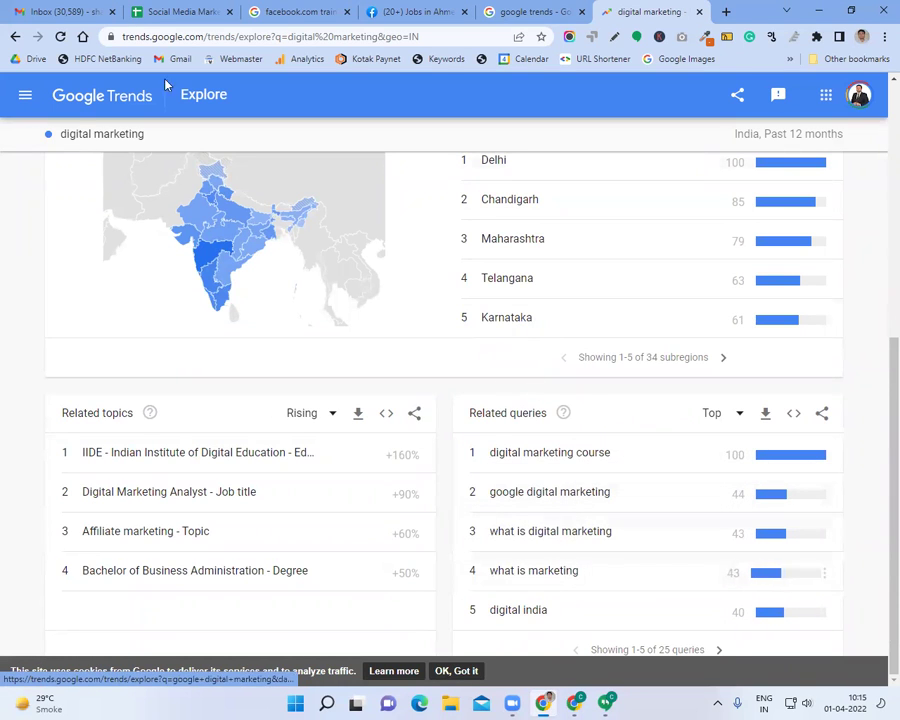
# - In the Hashtags Details cell of the sheet, extend the last line to "Competitors pages/profiles" and add an "Instagram" line
pyautogui.click(180, 11)
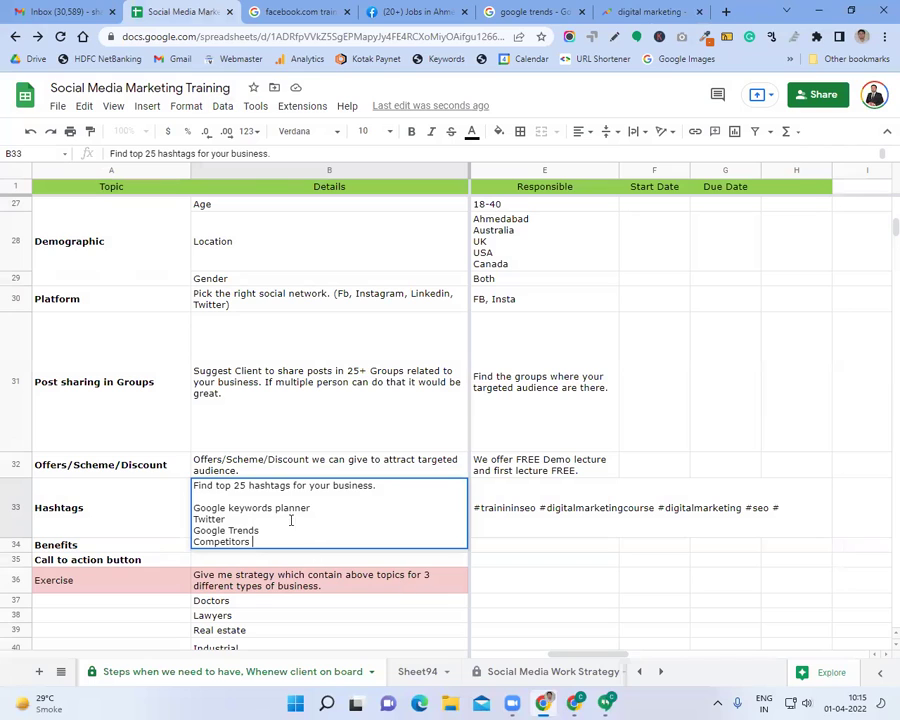
pyautogui.write('pages/profiles')
pyautogui.hotkey('alt', 'Return')
pyautogui.write('Ins')
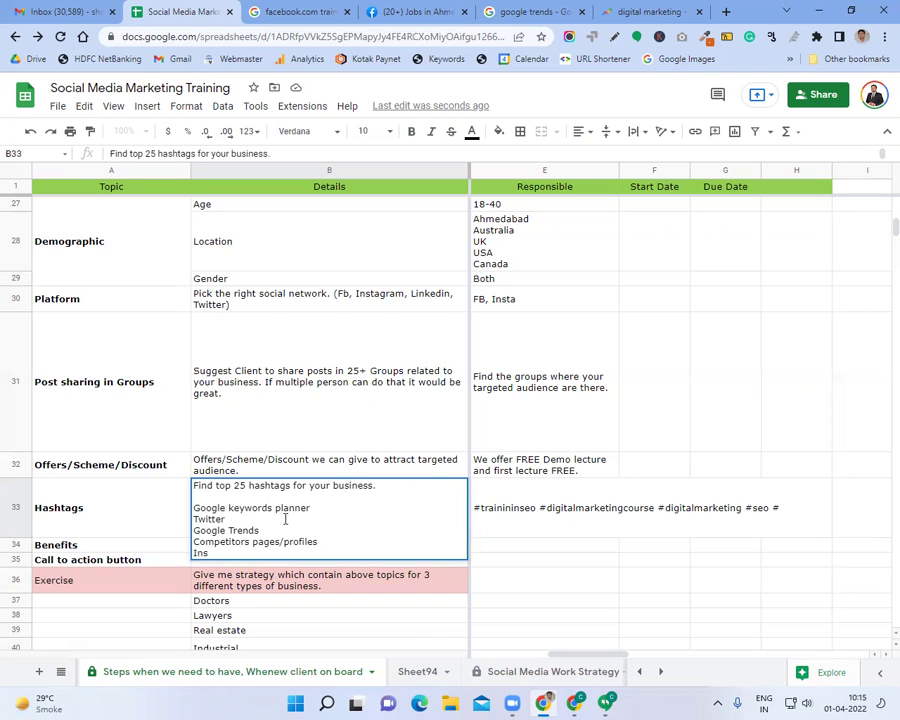
pyautogui.write('tagram')
pyautogui.press('Return')
pyautogui.click(286, 523)
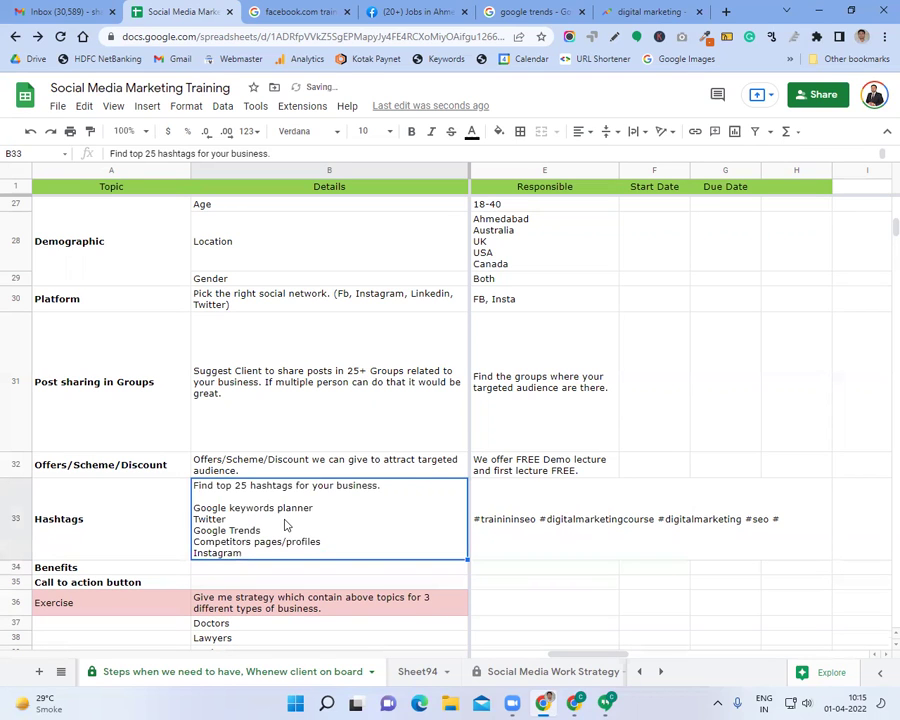
# - Wrap the text of the hashtag list in the Responsible column
pyautogui.press('Right')
pyautogui.press('Right')
pyautogui.press('Right')
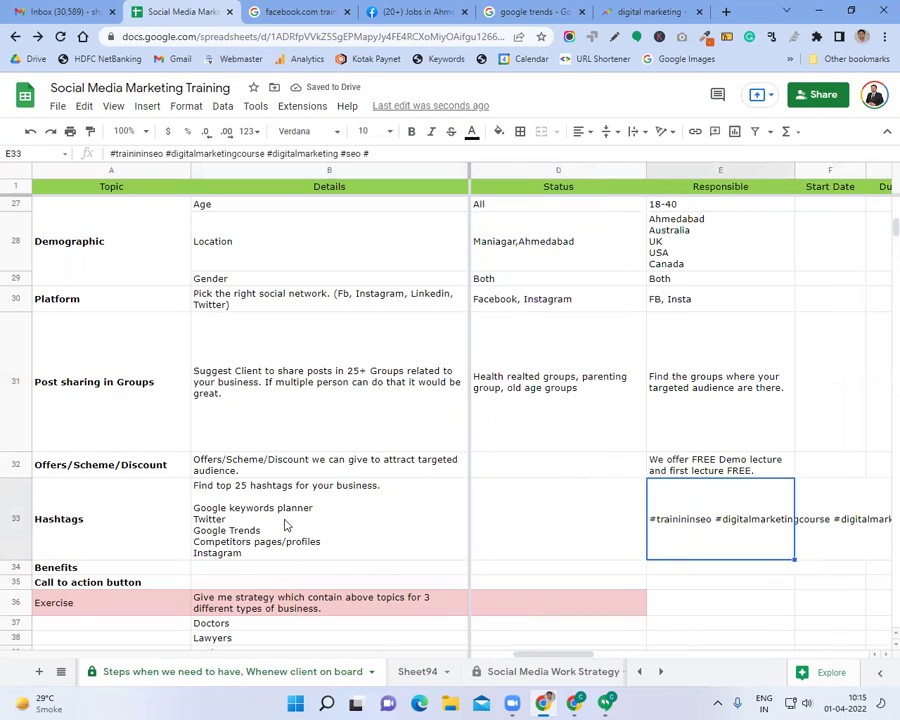
pyautogui.click(640, 131)
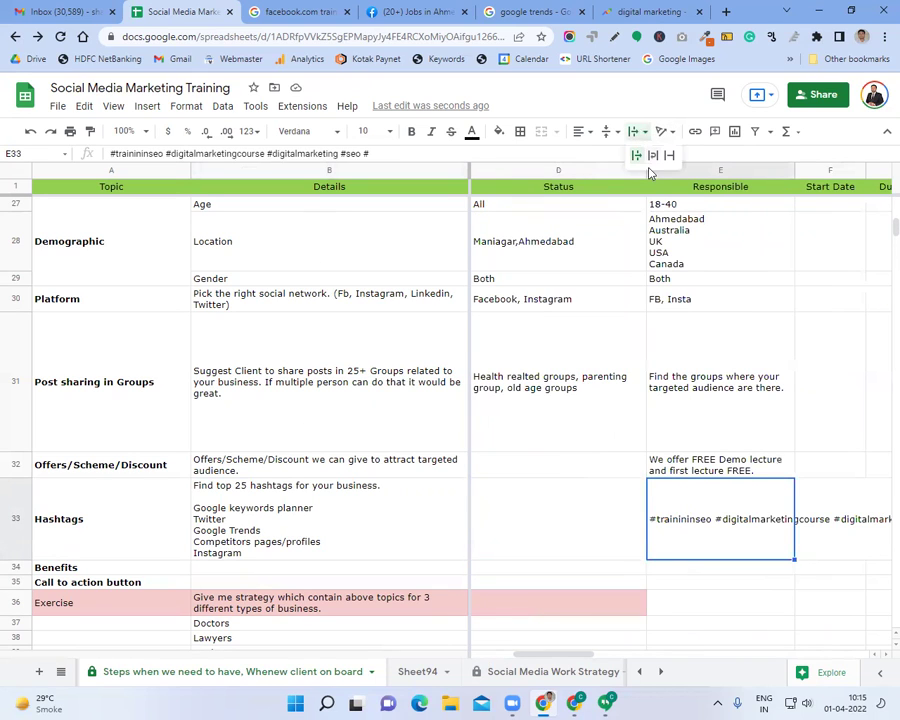
pyautogui.click(652, 157)
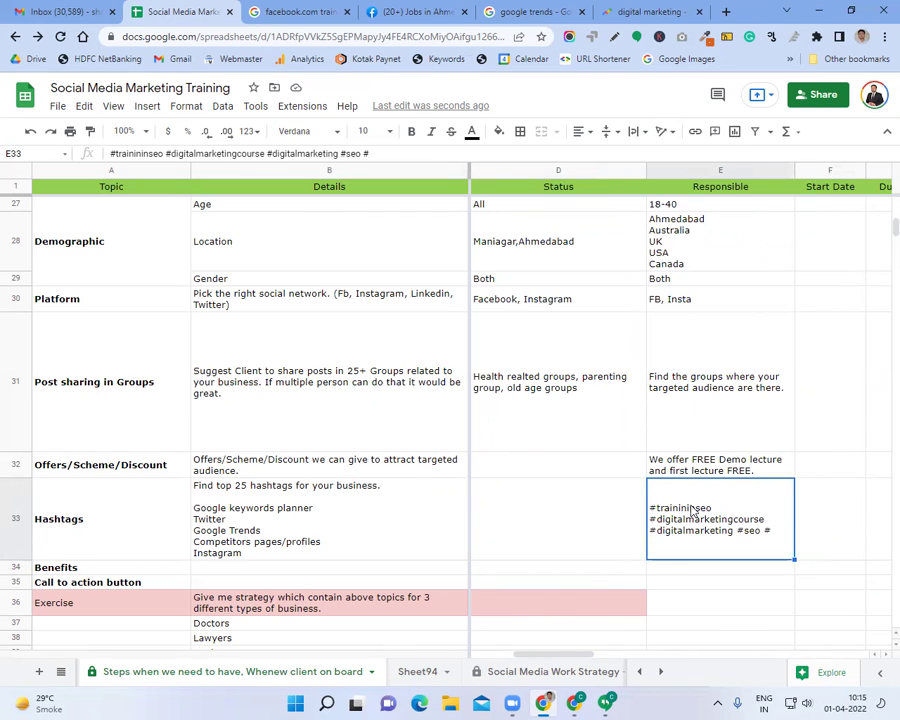
# - Enter "100% Job Guarantee", "100% Business Growth" and "100% Increment Guarantee" as separate lines in the Responsible cell of the Benefits row
pyautogui.press('Down')
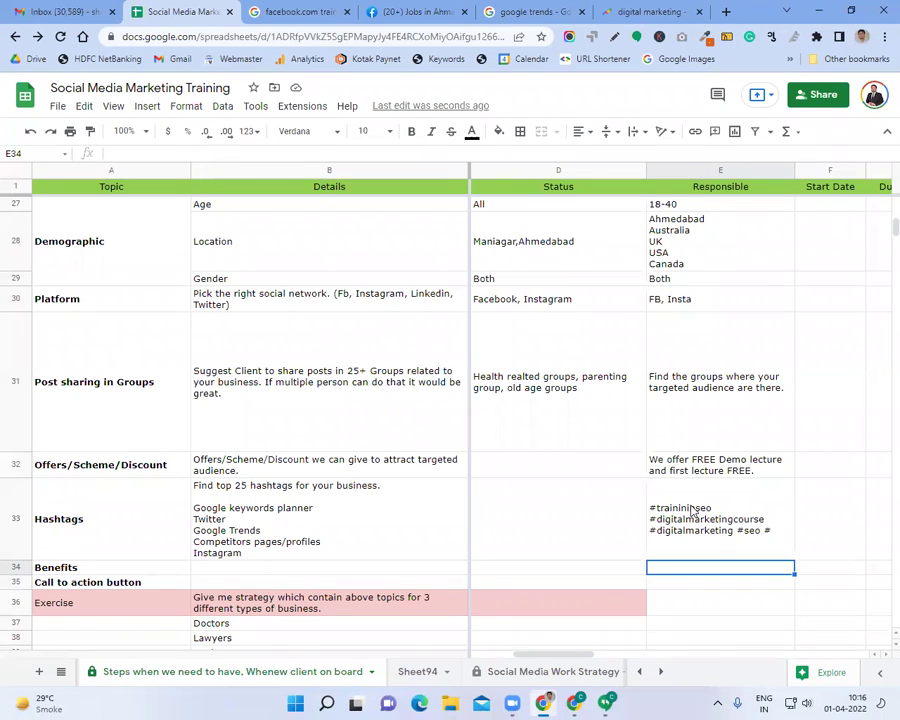
pyautogui.write('100%')
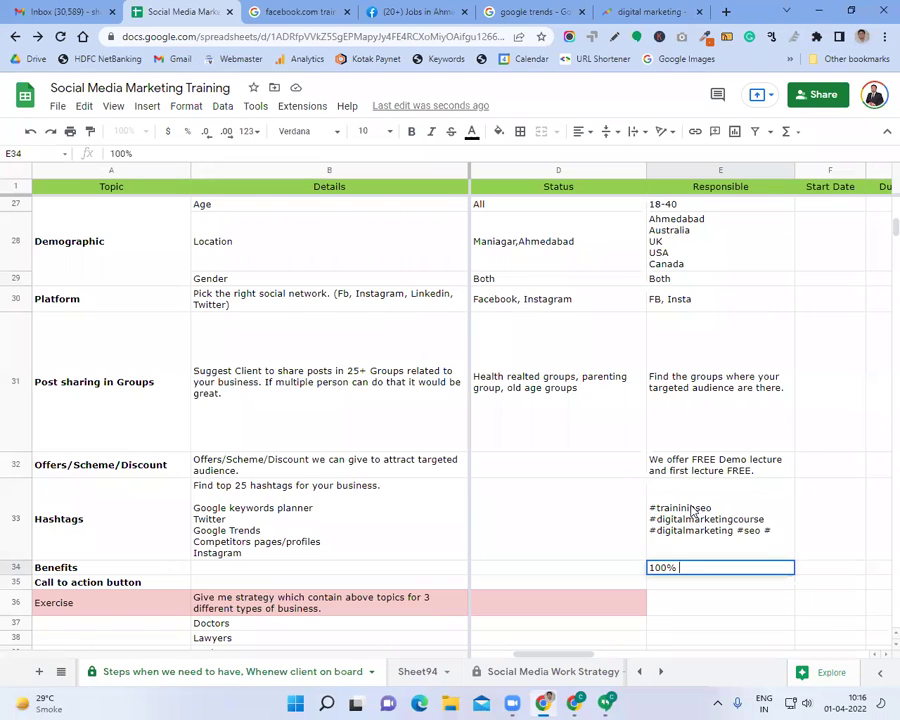
pyautogui.write(' Job Guarantee')
pyautogui.hotkey('alt', 'Return')
pyautogui.write('100%')
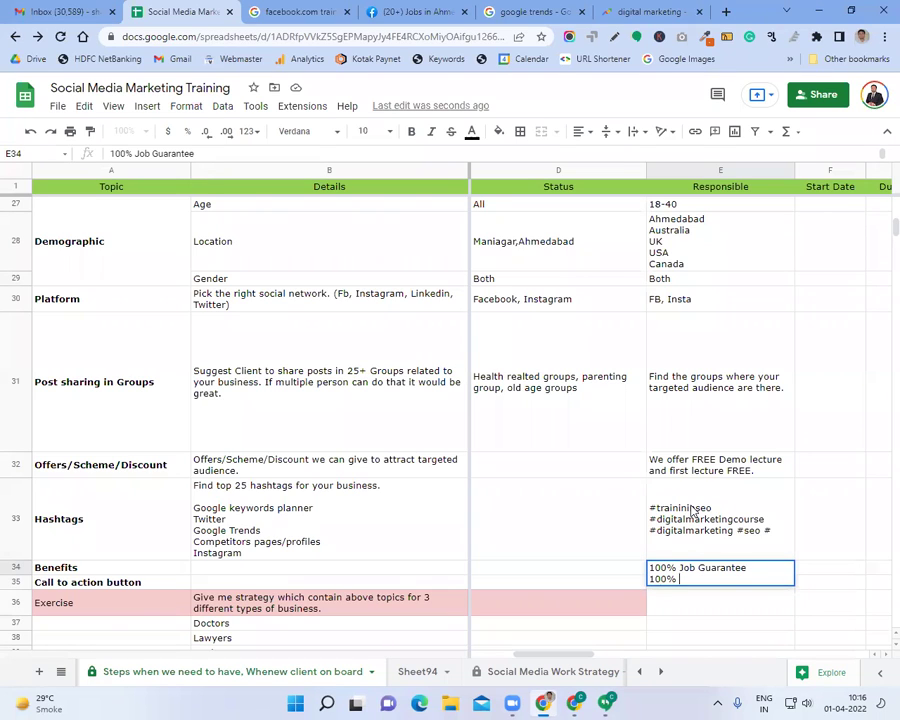
pyautogui.write(' Business Growth')
pyautogui.hotkey('alt', 'Return')
pyautogui.write('1')
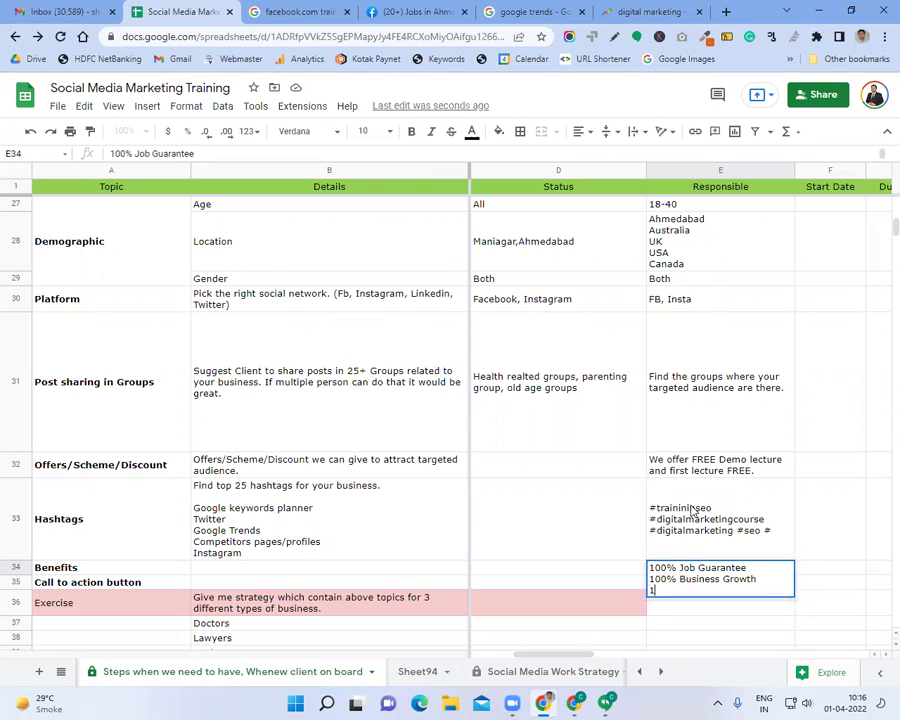
pyautogui.write('00% Increment ')
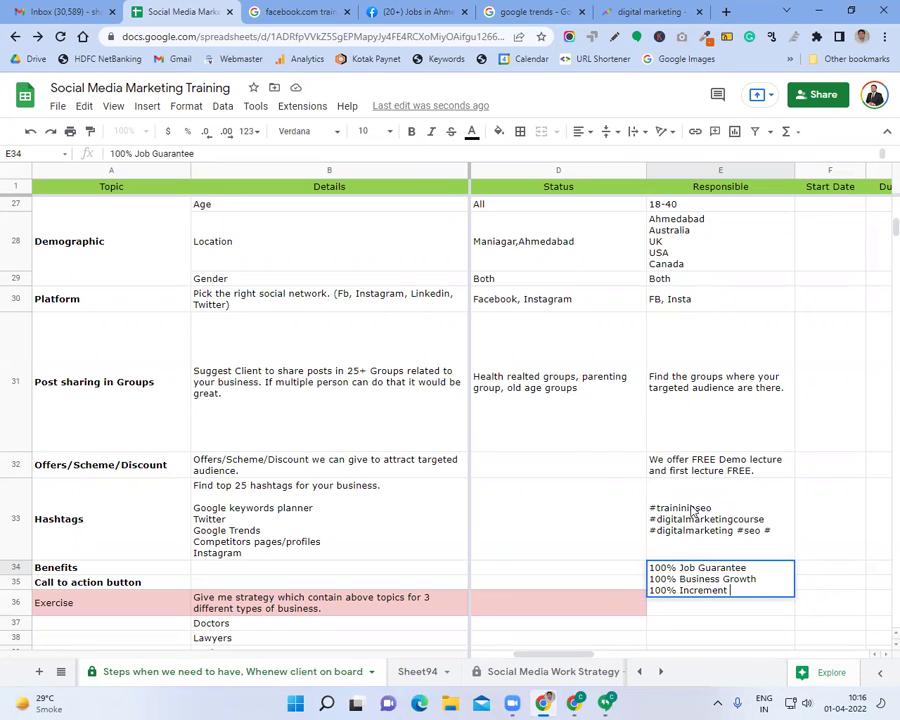
pyautogui.write('Guarantee')
pyautogui.hotkey('alt', 'Return')
pyautogui.hotkey('alt', 'Return')
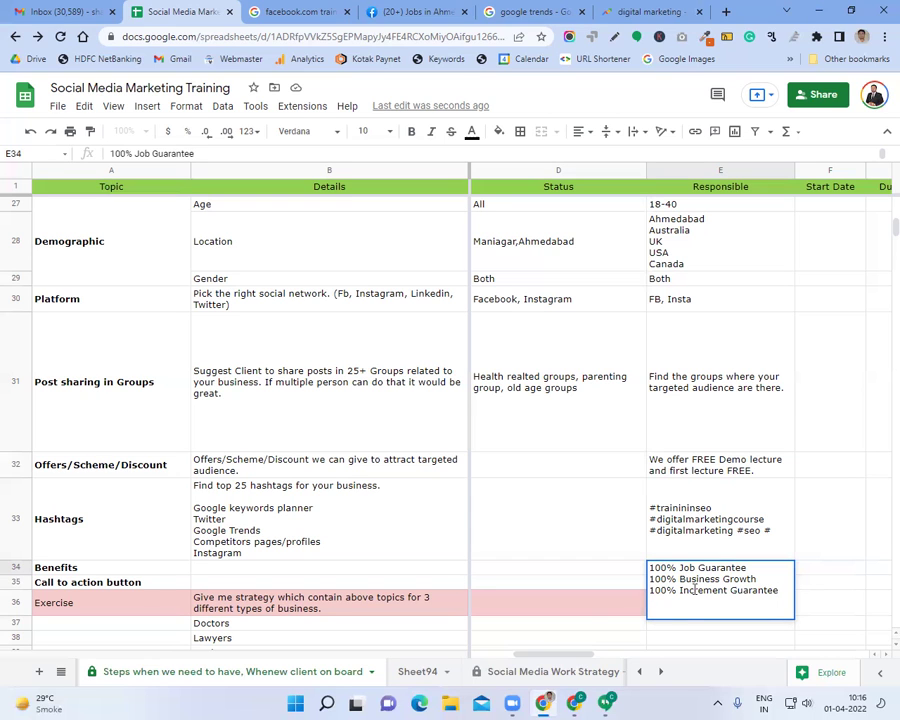
pyautogui.click(594, 570)
pyautogui.click(656, 578)
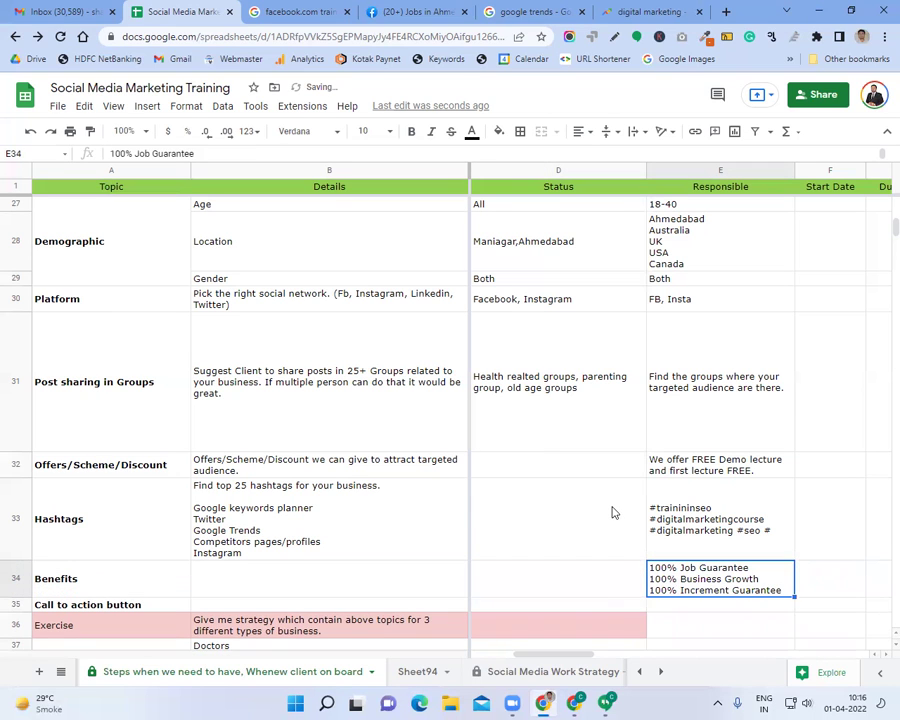
# - Enter "FREE Demo Lecture" in the Responsible cell of the Call to action button row
pyautogui.scroll(-5, 613, 512)
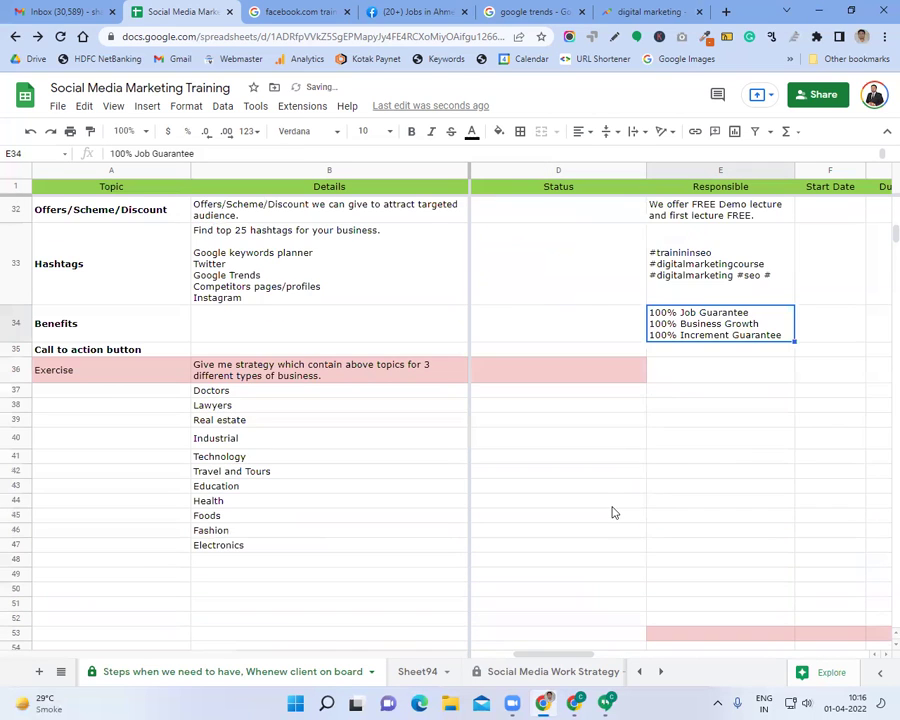
pyautogui.click(670, 350)
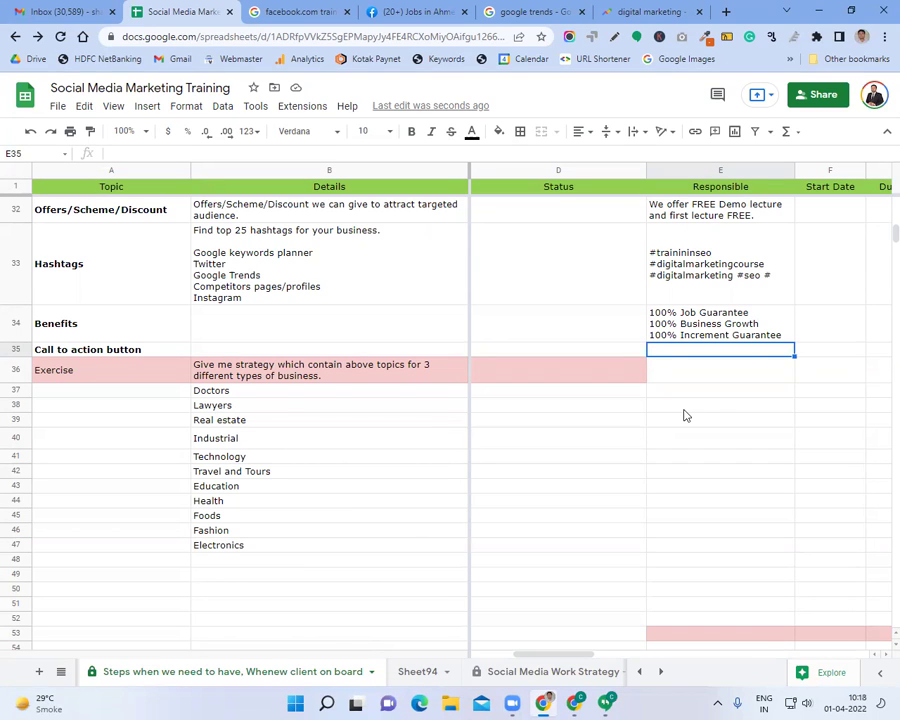
pyautogui.write('FREE demo Lecture')
pyautogui.press('Return')
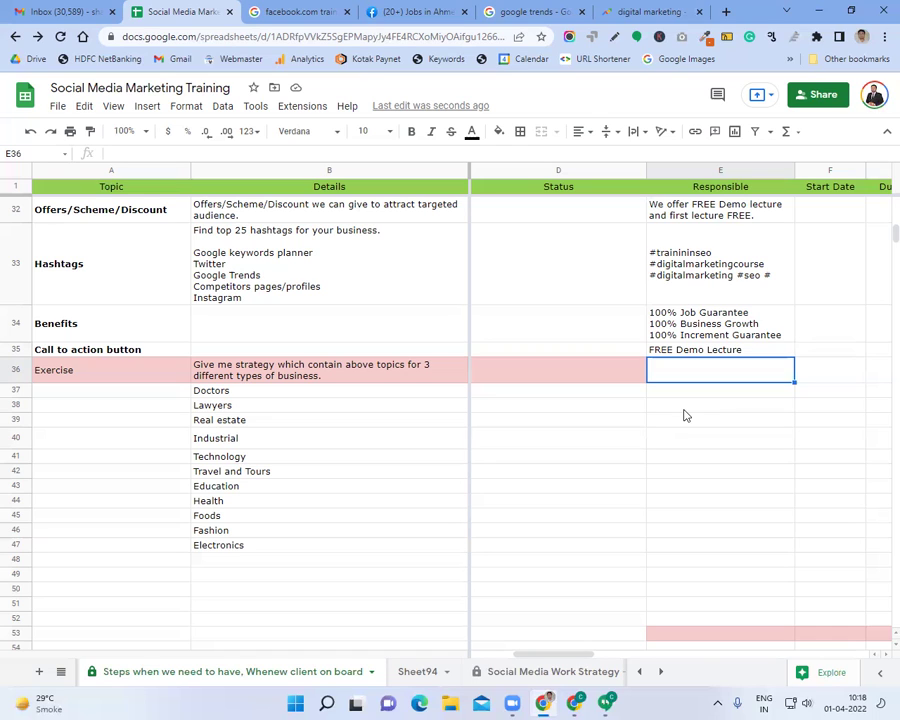
# - In the Call to action button row's Details cell, enter "Select call to action button which inspire your targeted audience to contact you."
pyautogui.click(337, 352)
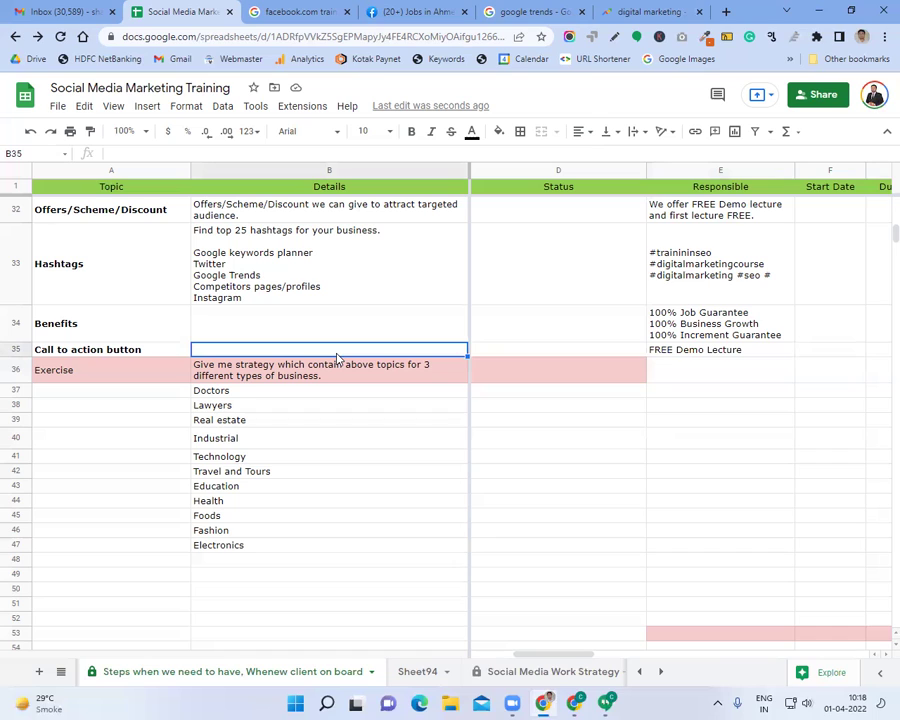
pyautogui.write('S')
pyautogui.press('BackSpace')
pyautogui.write('Sele')
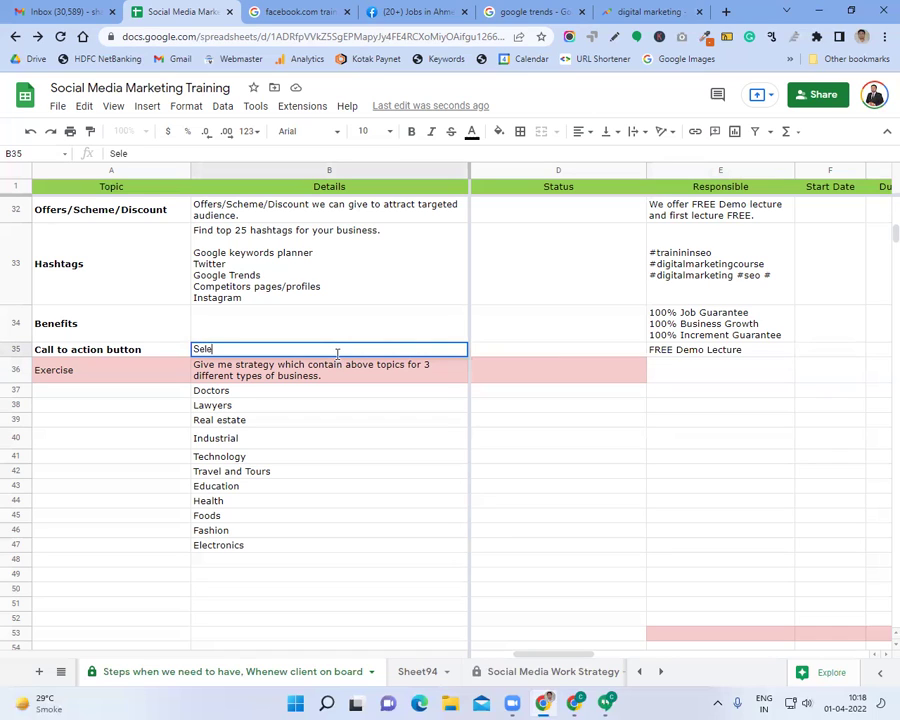
pyautogui.write('ct call to action b')
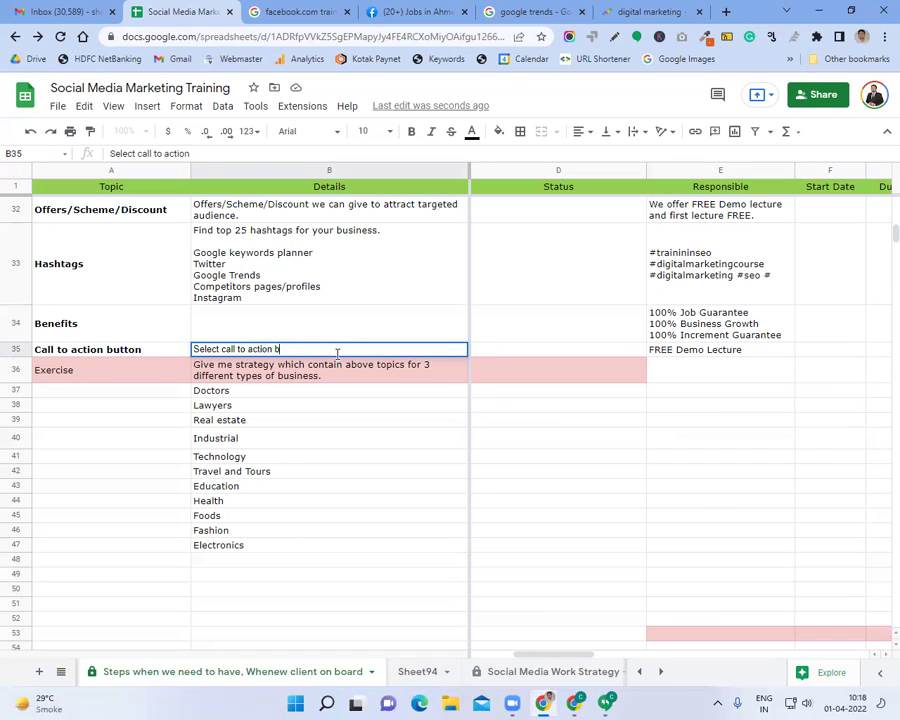
pyautogui.write('utton which in')
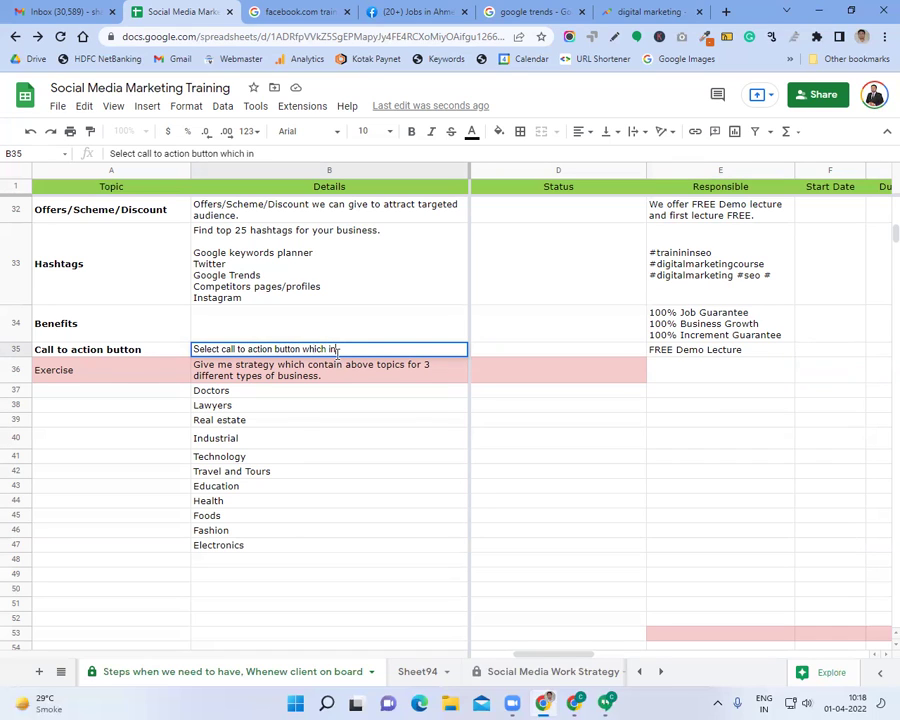
pyautogui.write('spire your targ')
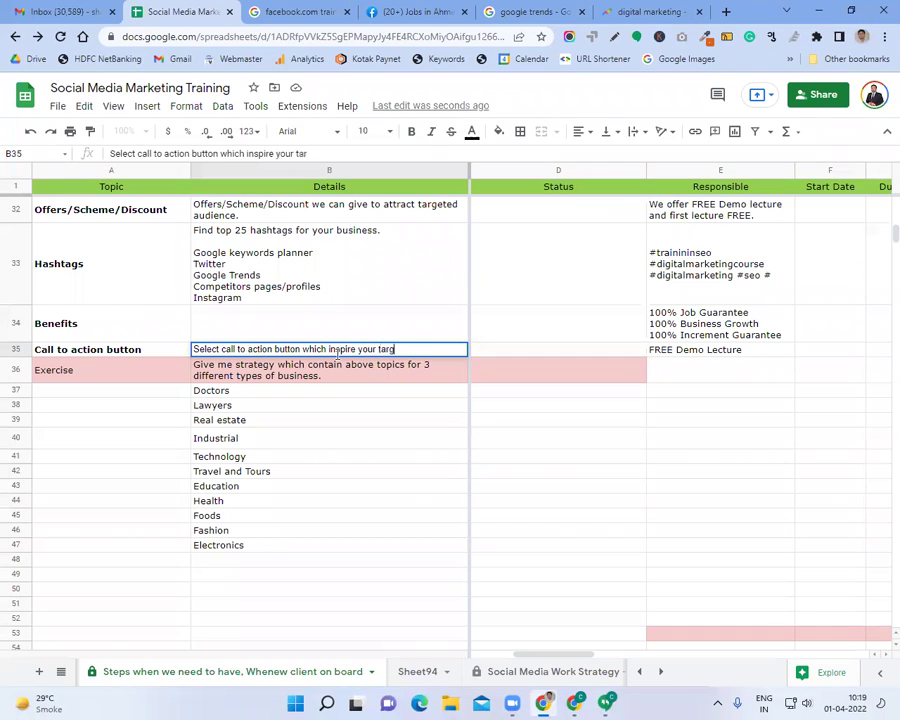
pyautogui.write('eted audience to conta')
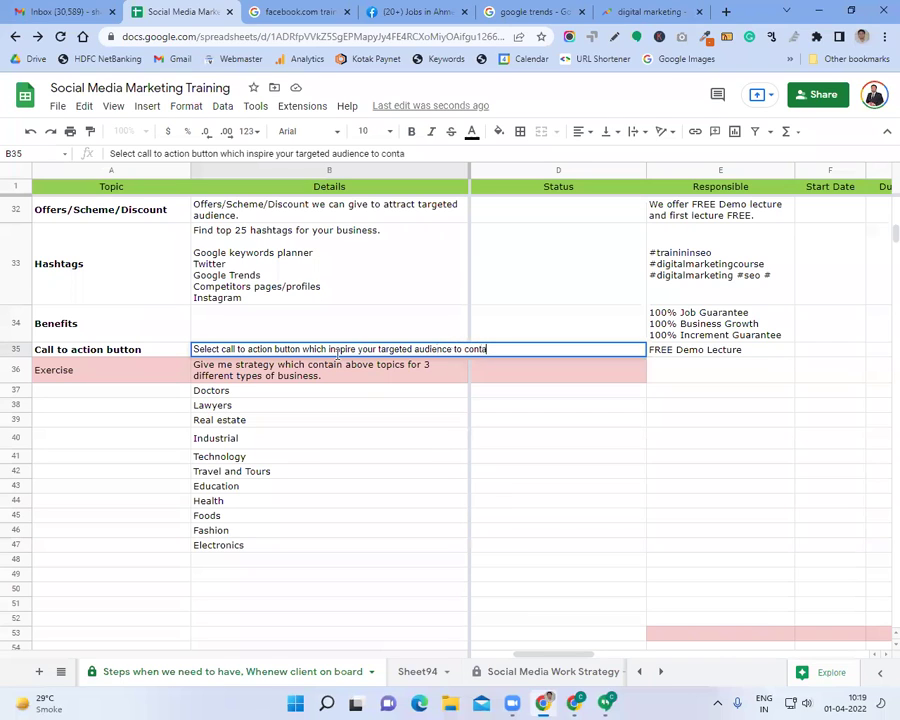
pyautogui.write('ct you.')
pyautogui.press('Return')
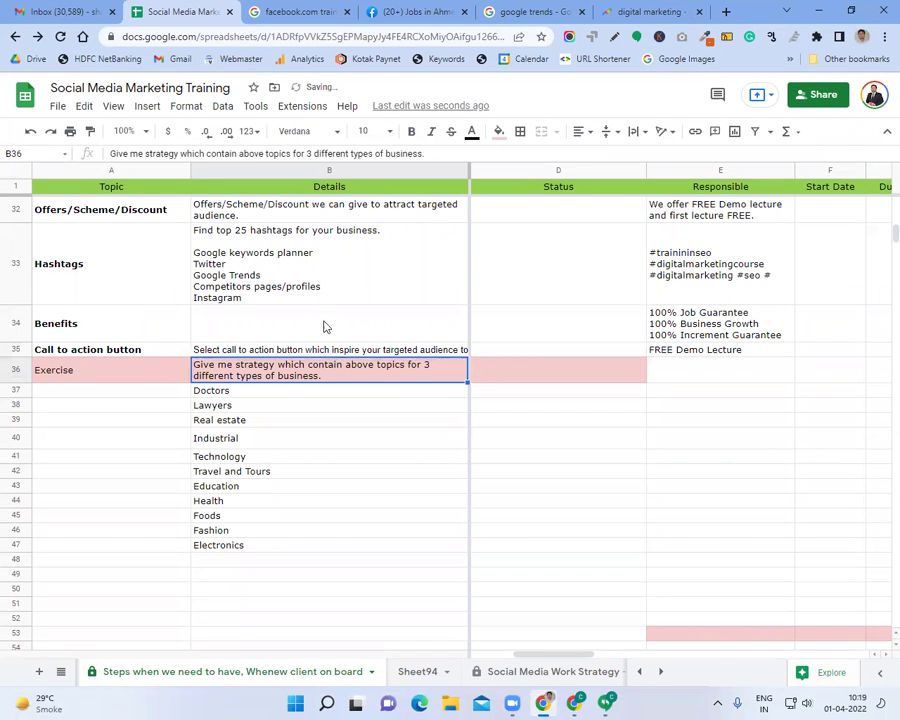
# - Copy the formatting of the Hashtags Details cell onto the Details cell of the Call to action button row
pyautogui.click(300, 289)
pyautogui.click(90, 131)
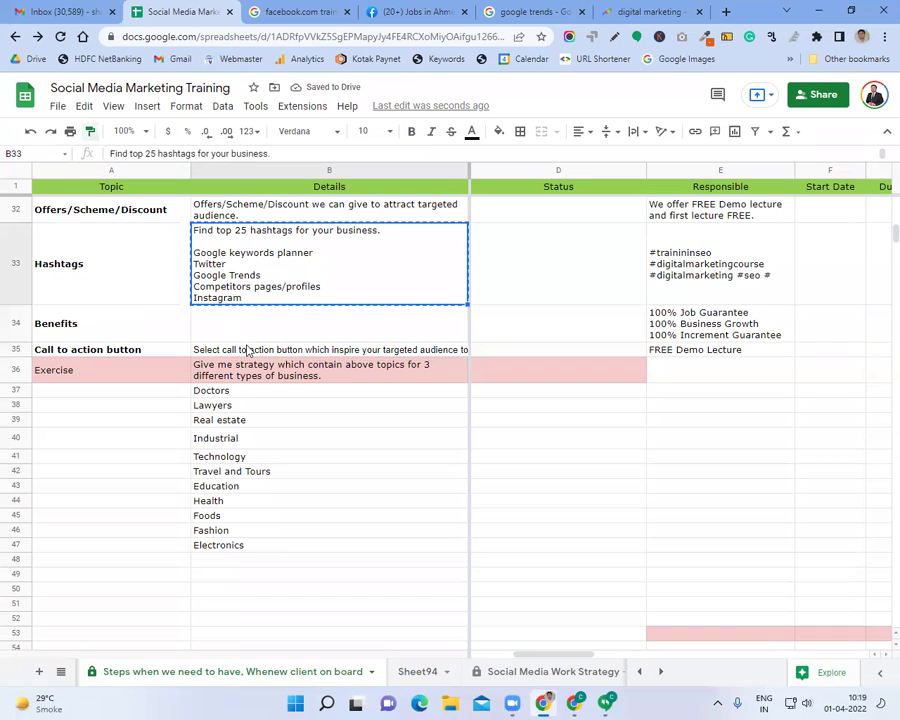
pyautogui.click(248, 350)
pyautogui.press('Up')
pyautogui.press('Up')
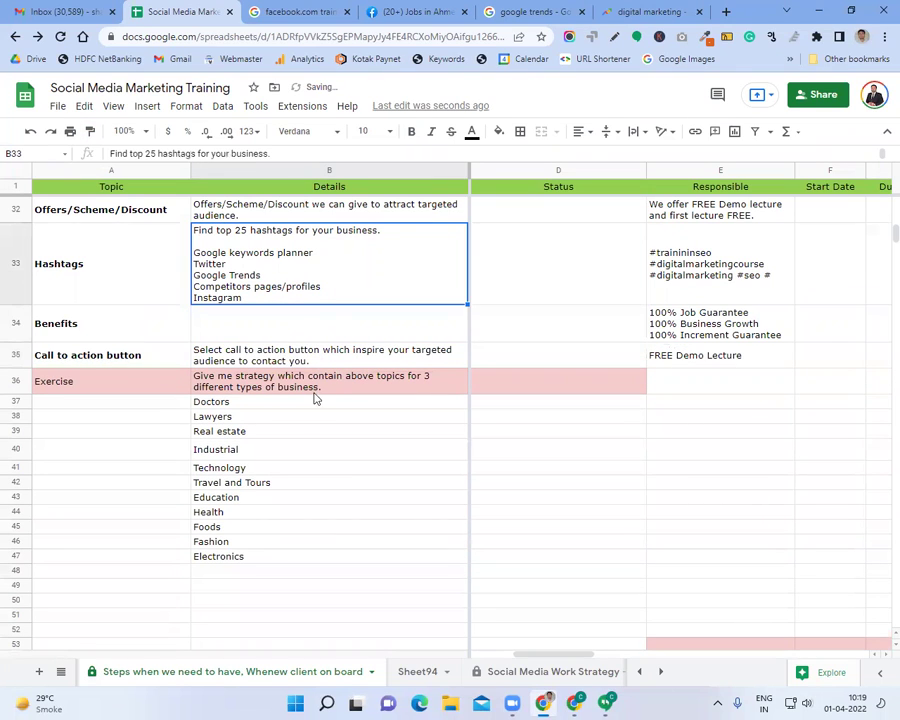
# - Look over the Exercise instruction and the list of business types below it, from Doctors to Electronics
pyautogui.press('Down')
pyautogui.press('Down')
pyautogui.press('Down')
pyautogui.press('Down')
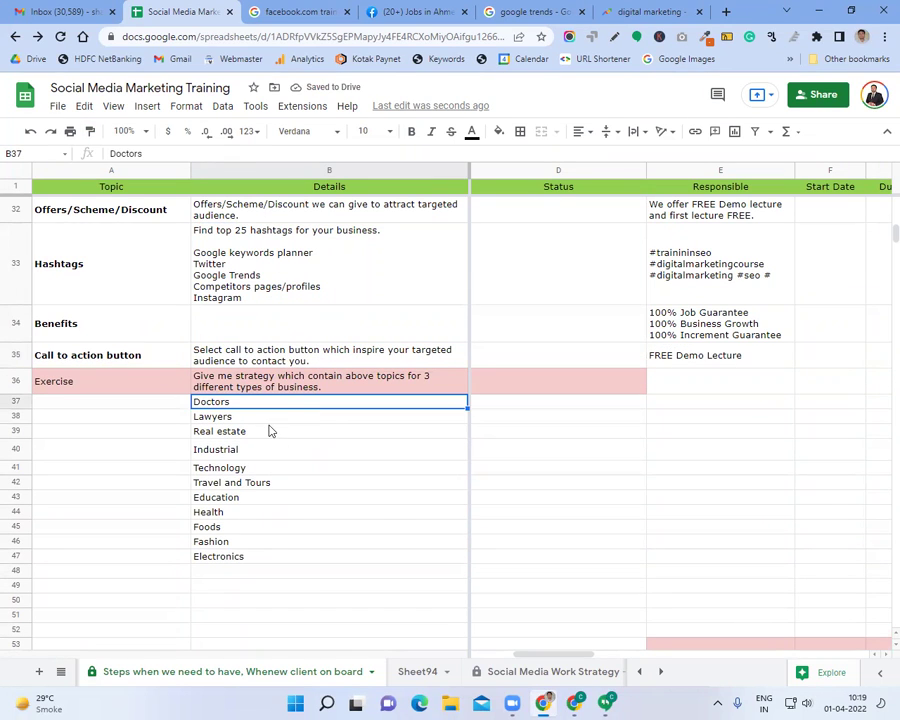
pyautogui.press('Down')
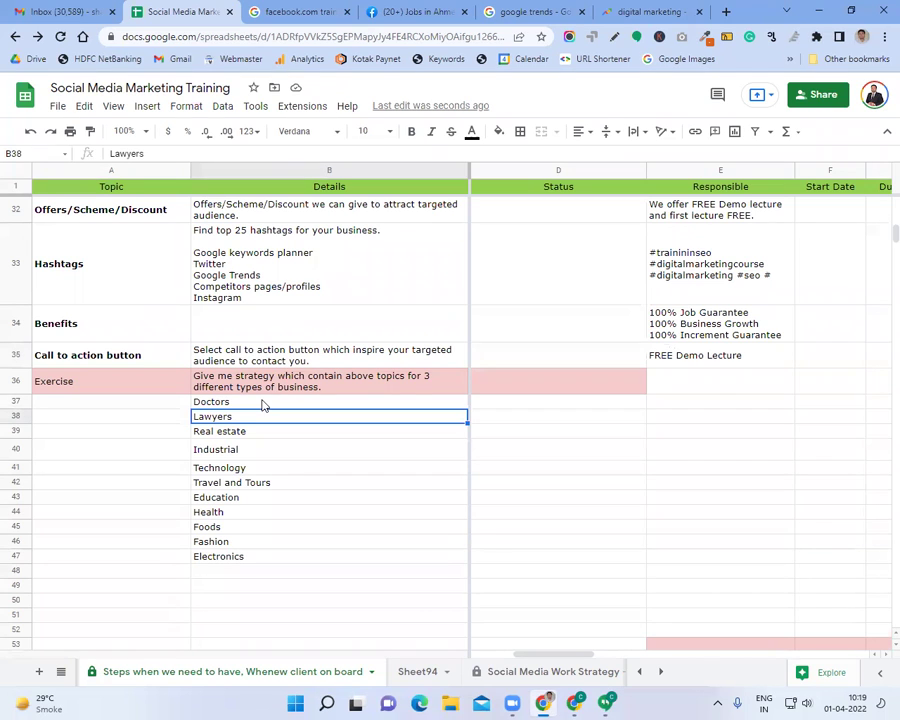
pyautogui.moveTo(263, 404); pyautogui.dragTo(305, 573)
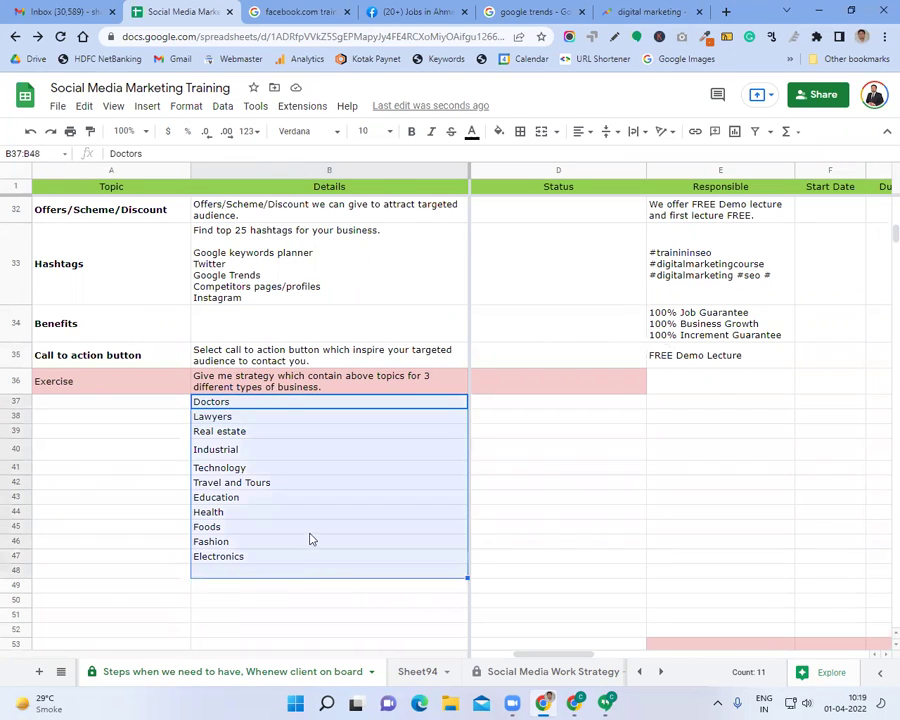
pyautogui.click(310, 532)
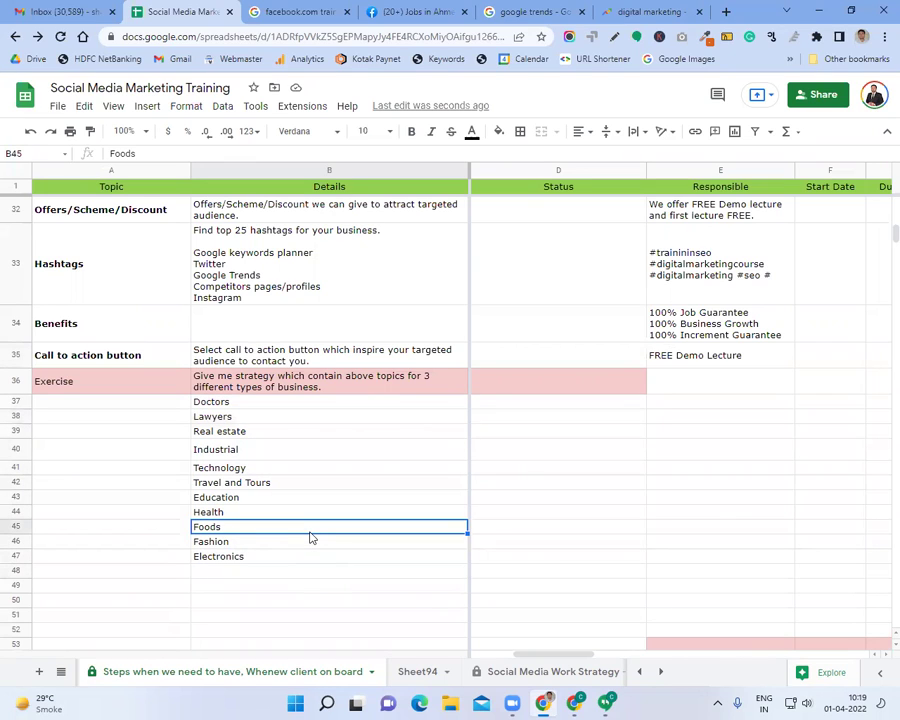
pyautogui.click(292, 382)
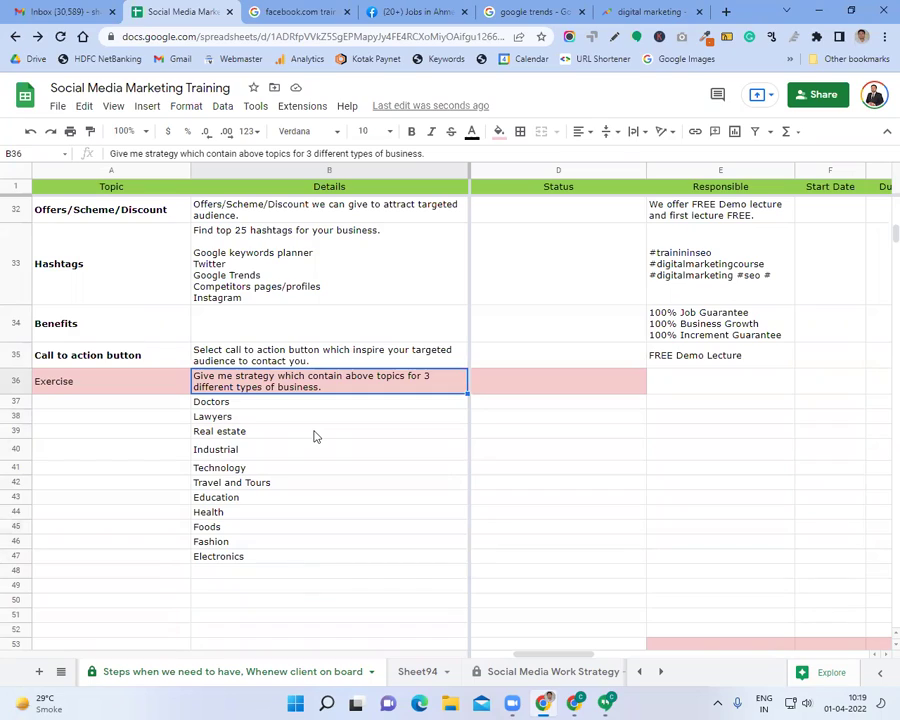
# - Review the Traininginseo answers in the Responsible column, from audience planning down to the call to action button
pyautogui.scroll(15, 629, 310)
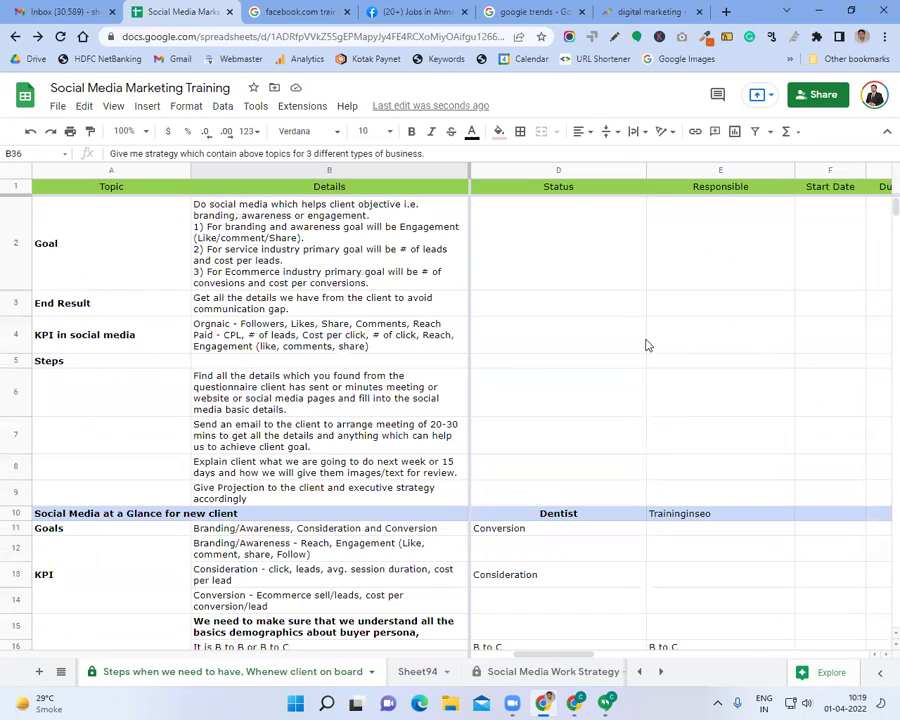
pyautogui.scroll(-5, 646, 345)
pyautogui.moveTo(711, 265); pyautogui.dragTo(701, 615)
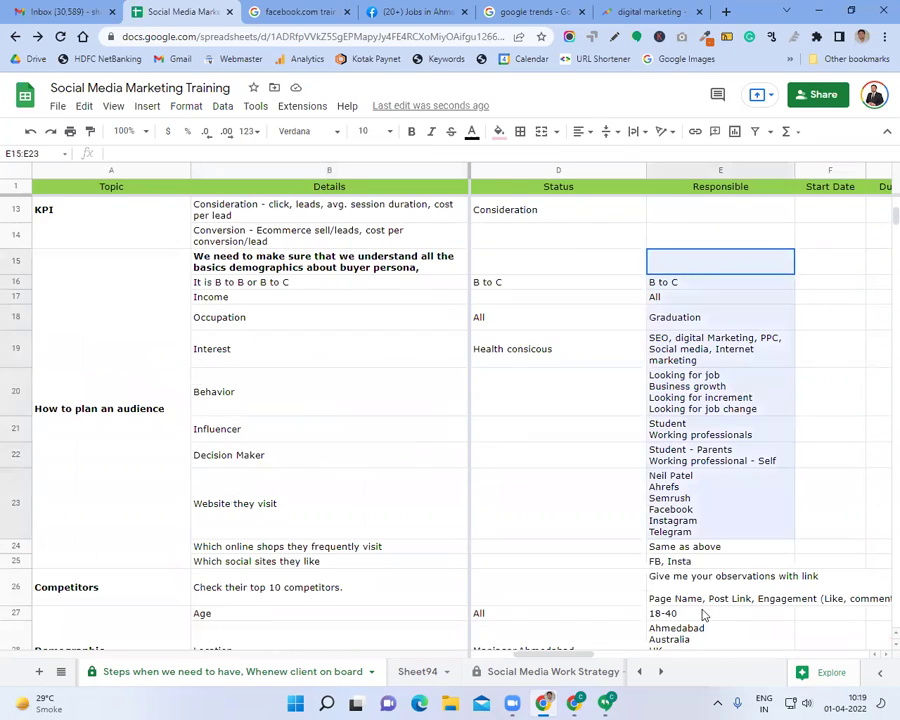
pyautogui.click(713, 395)
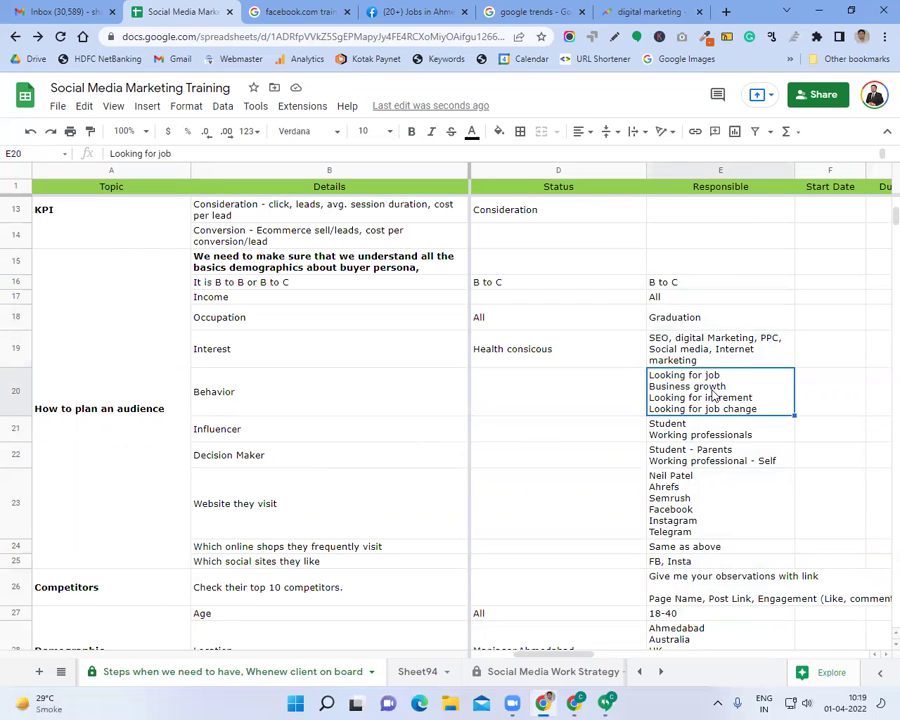
pyautogui.click(693, 316)
pyautogui.click(689, 356)
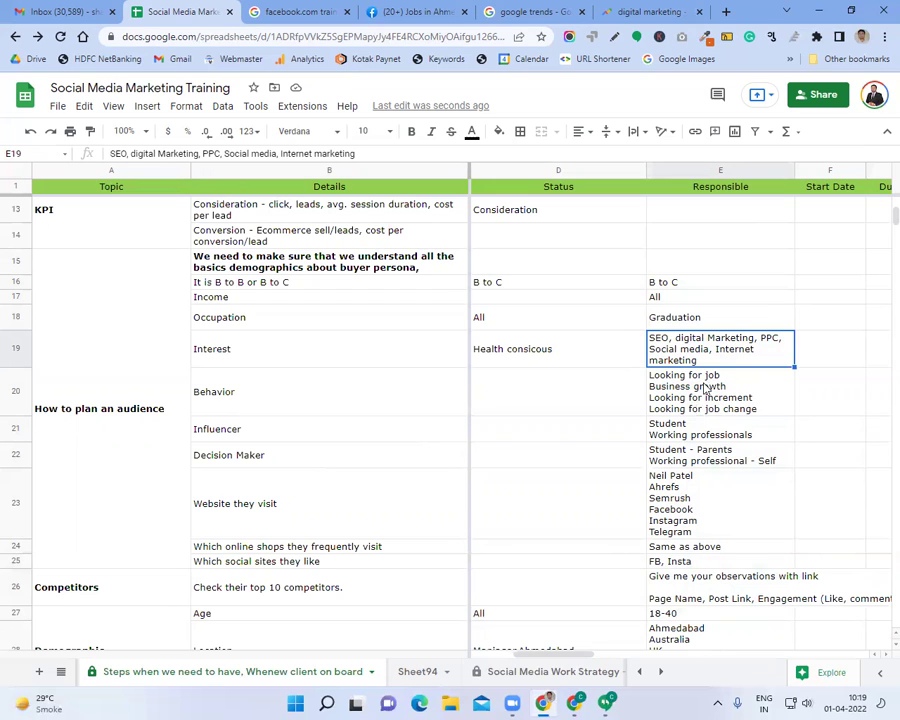
pyautogui.moveTo(700, 410); pyautogui.dragTo(727, 552)
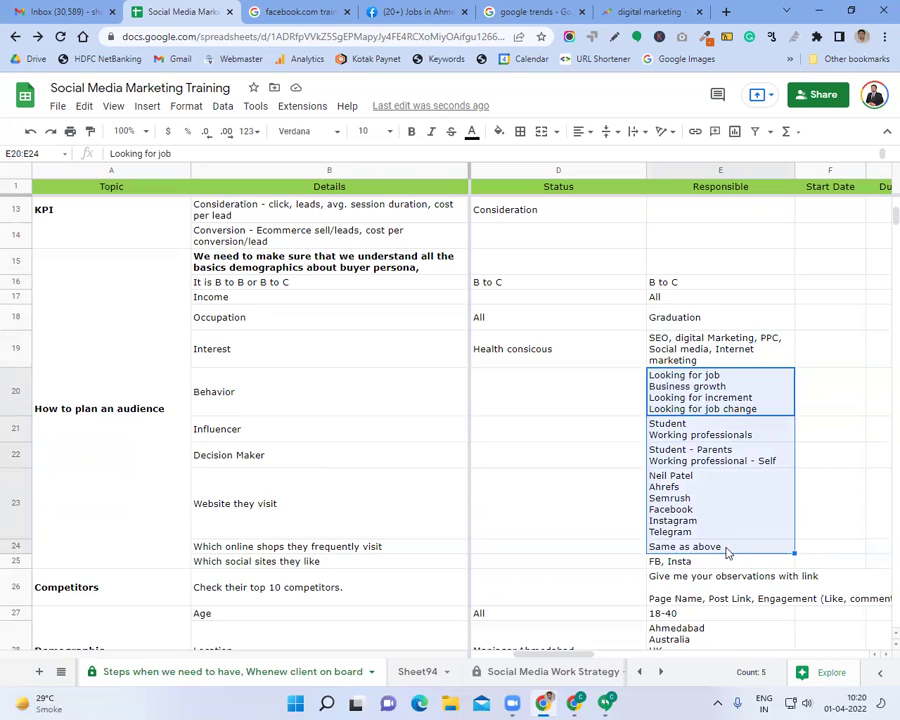
pyautogui.scroll(-3, 730, 580)
pyautogui.click(678, 542)
pyautogui.click(690, 568)
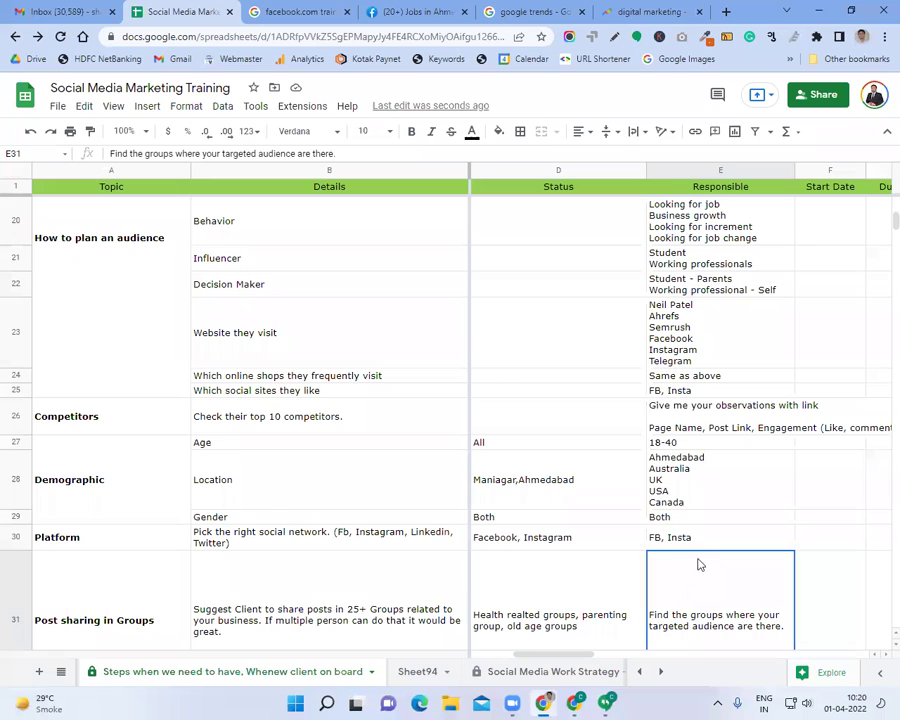
pyautogui.scroll(-5, 700, 600)
pyautogui.click(688, 360)
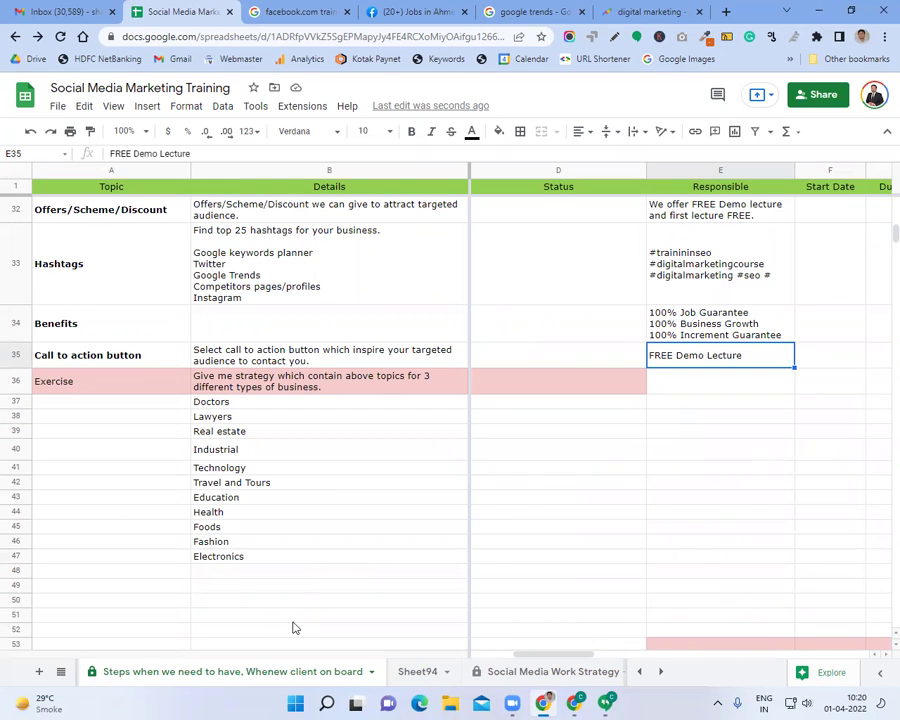
# - Look through the workbook's other sheets, from the Social Media Work Strategy past the questionnaires to Social Media Platform and its Usage
pyautogui.click(522, 679)
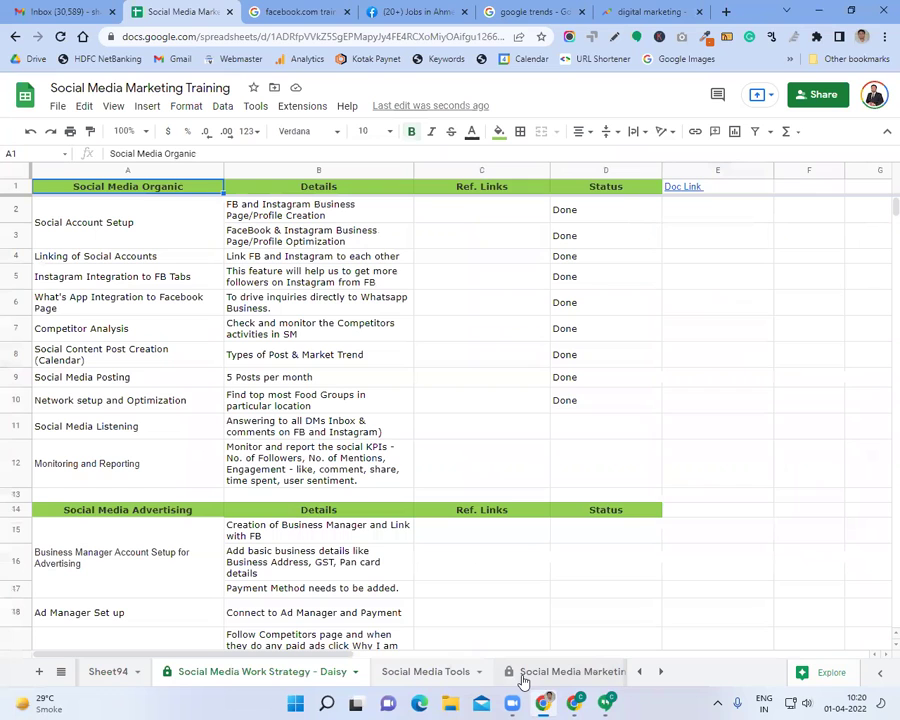
pyautogui.click(598, 675)
pyautogui.click(660, 672)
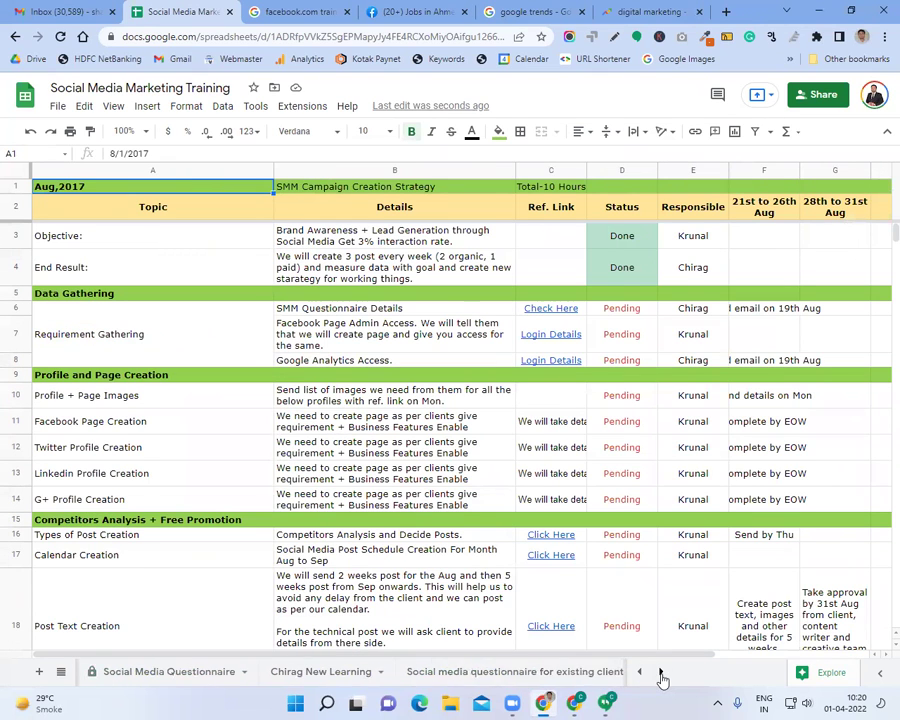
pyautogui.click(226, 666)
pyautogui.click(318, 675)
pyautogui.click(452, 670)
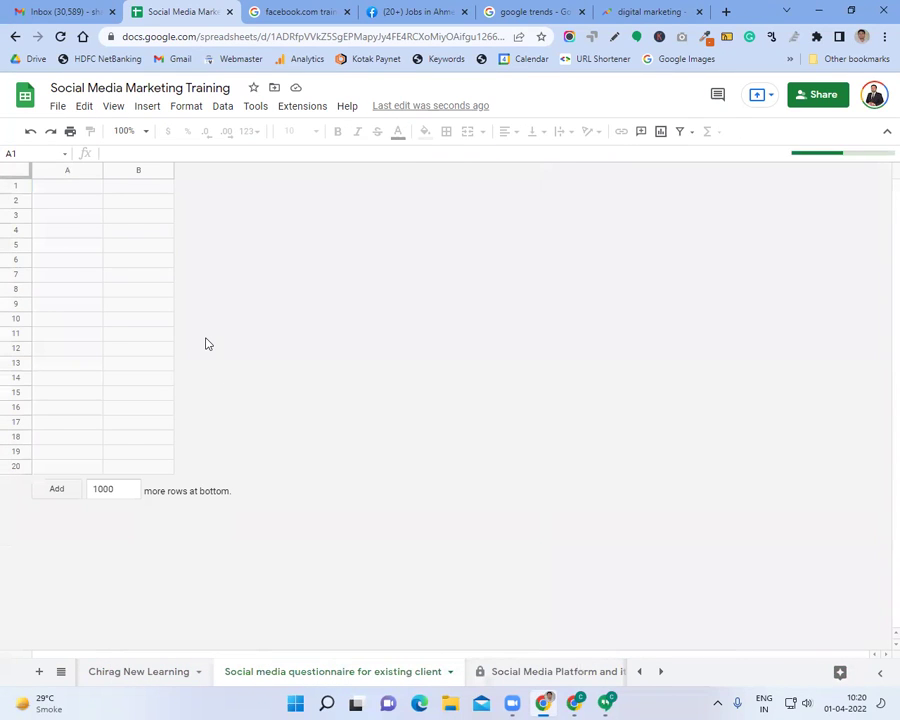
pyautogui.click(496, 670)
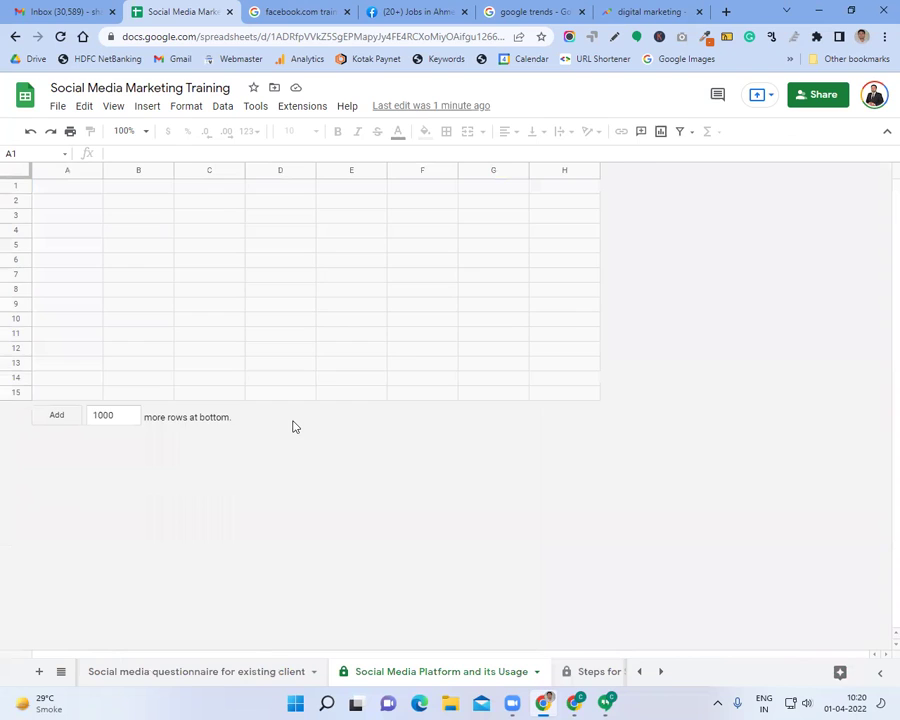
# - Review the Facebook row of the platform table, from its details and promotion types across to the campaigns it can run
pyautogui.click(201, 434)
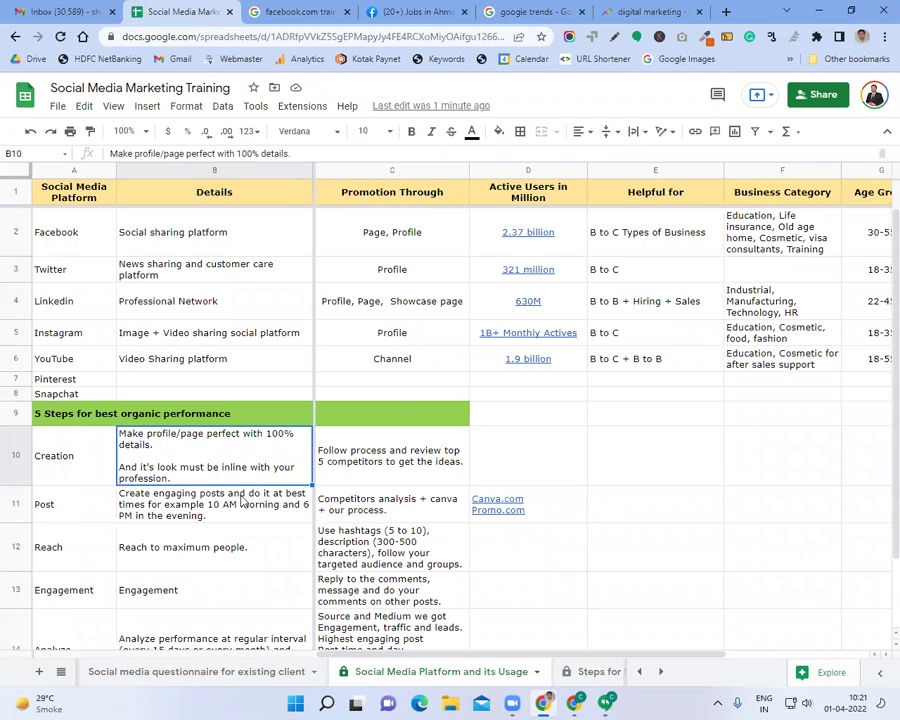
pyautogui.click(227, 225)
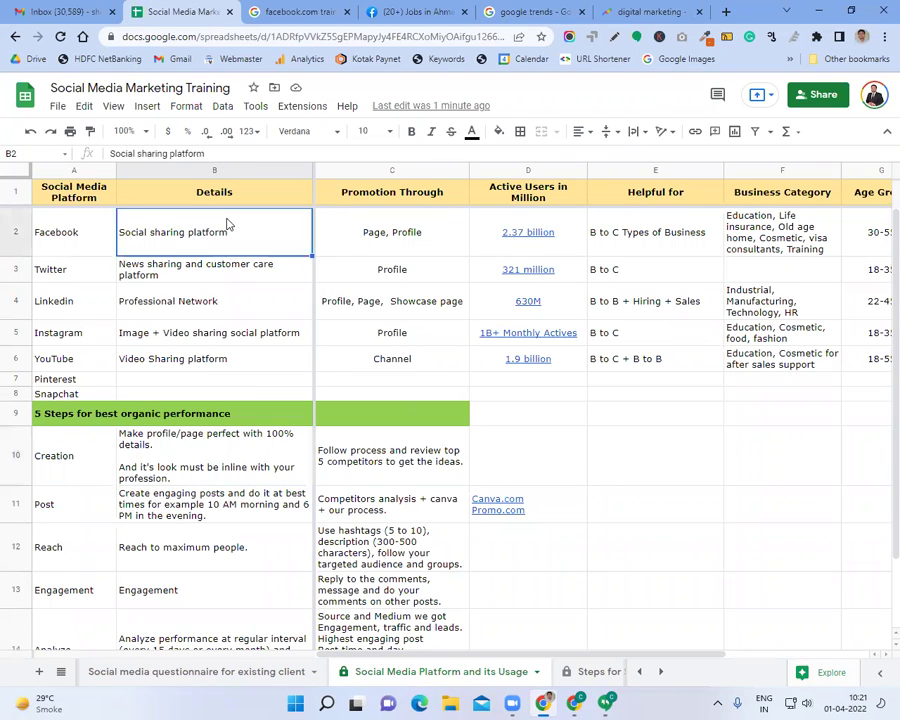
pyautogui.click(662, 240)
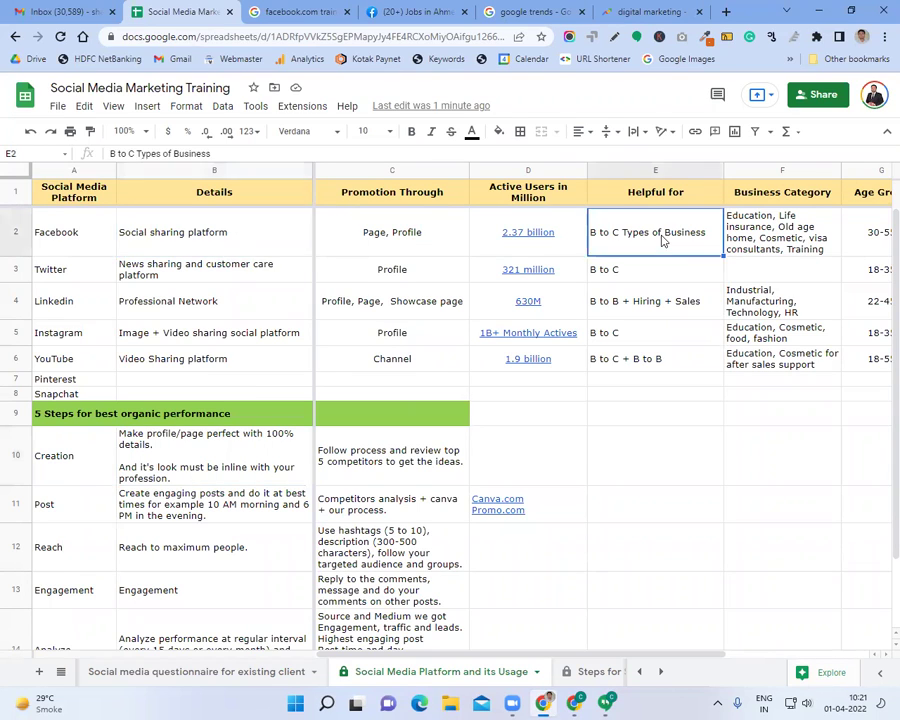
pyautogui.click(211, 236)
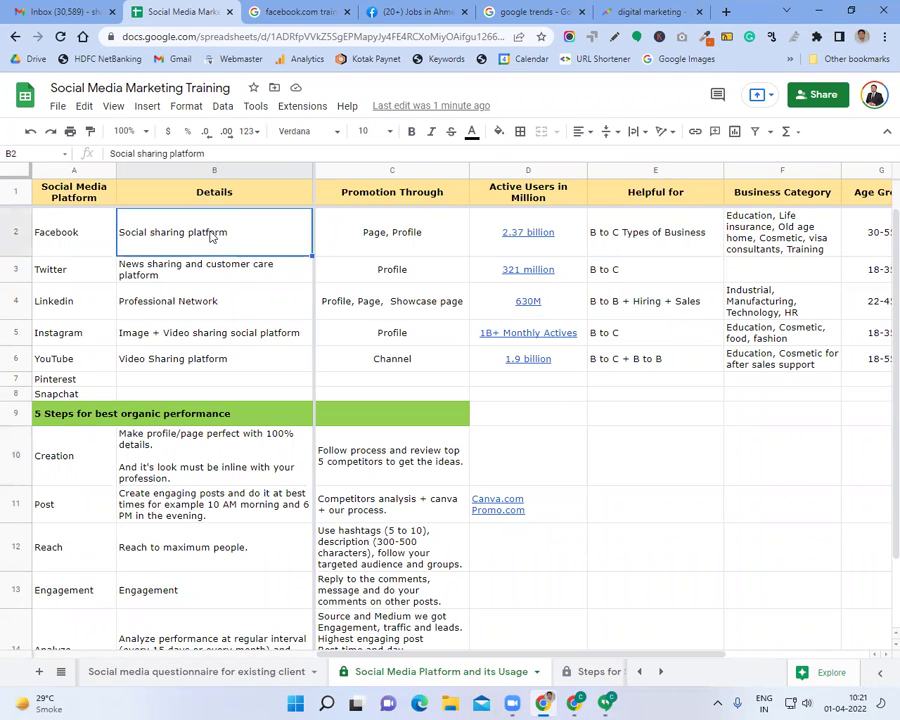
pyautogui.press('Right')
pyautogui.press('Left')
pyautogui.press('Left')
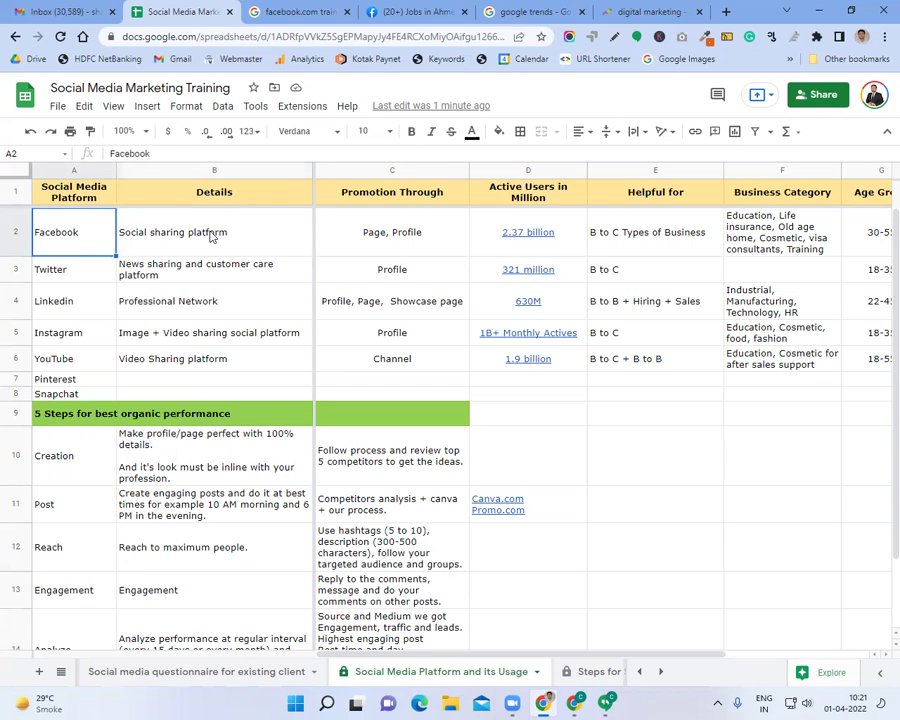
pyautogui.press('Right')
pyautogui.press('Right')
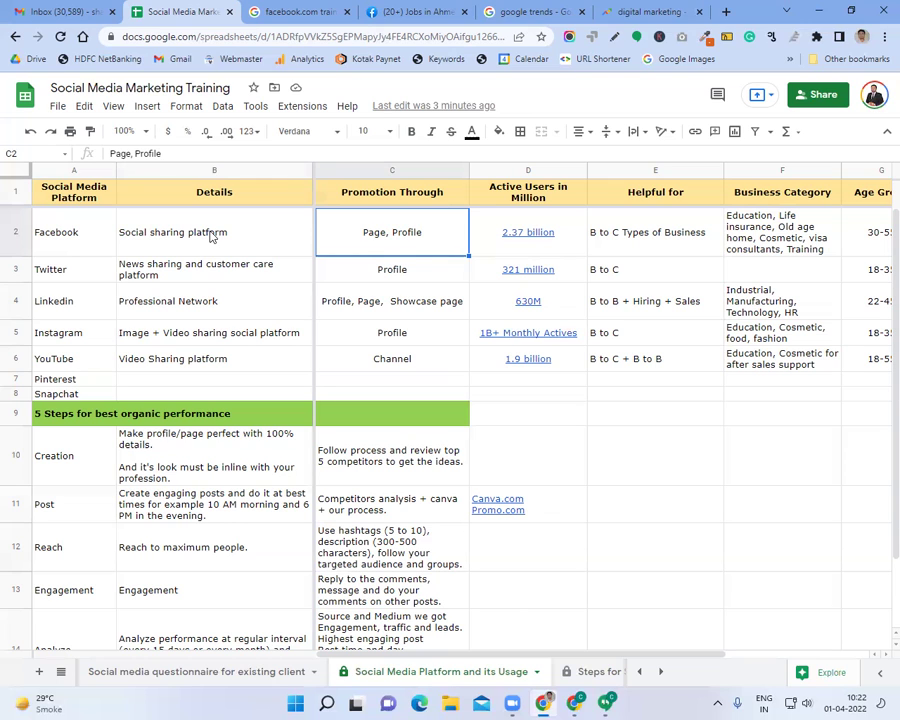
pyautogui.press('Right')
pyautogui.press('Right')
pyautogui.press('Right')
pyautogui.press('Right')
pyautogui.press('Right')
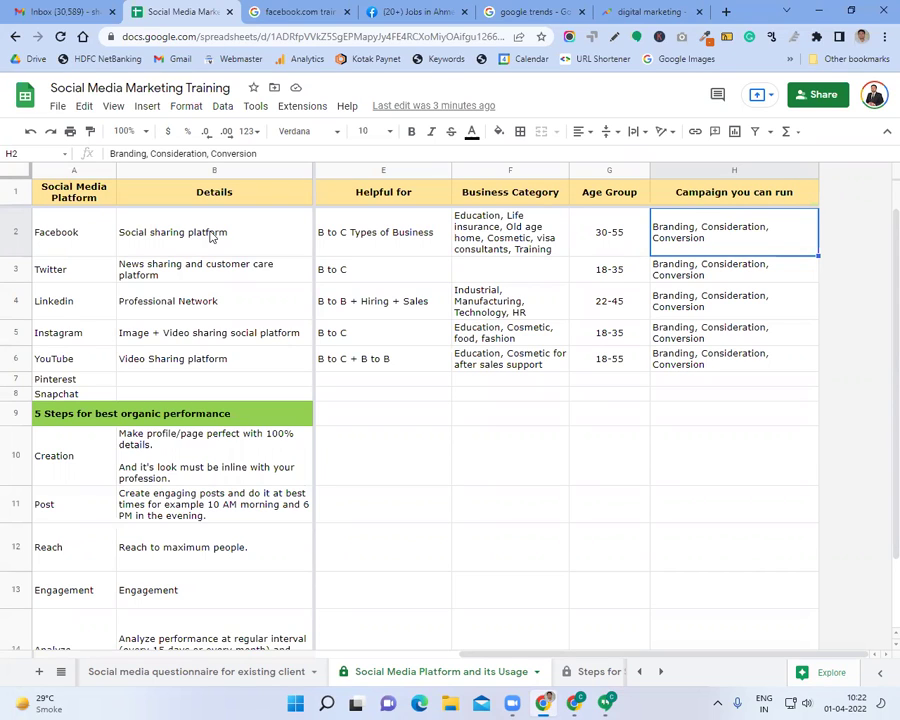
# - Review the Twitter row across its details, promotion type, active users, helpful-for, business category, age group and campaign columns
pyautogui.click(46, 271)
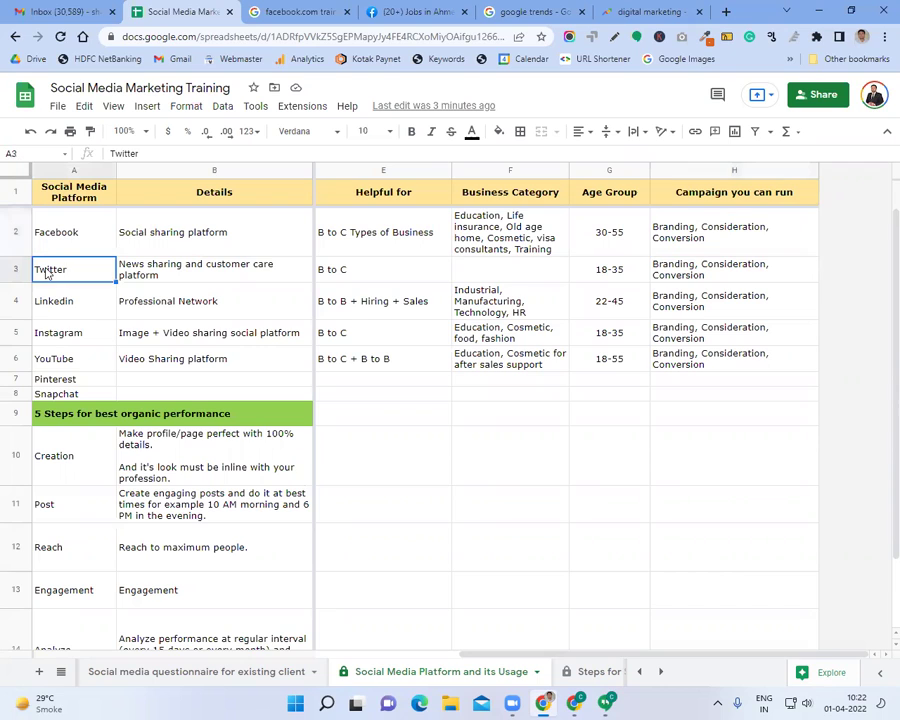
pyautogui.press('Right')
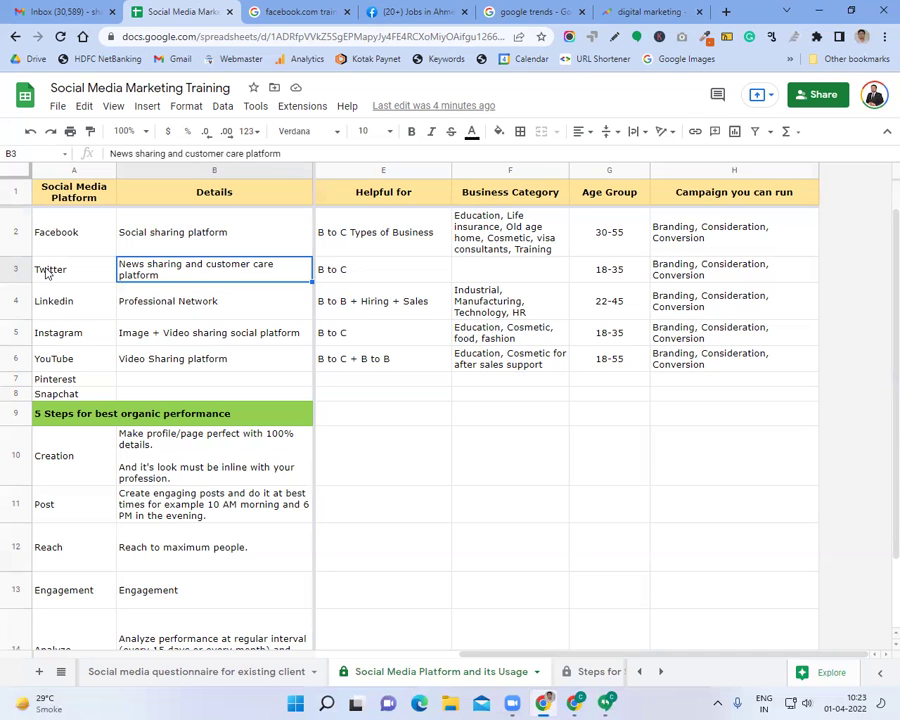
pyautogui.press('Right')
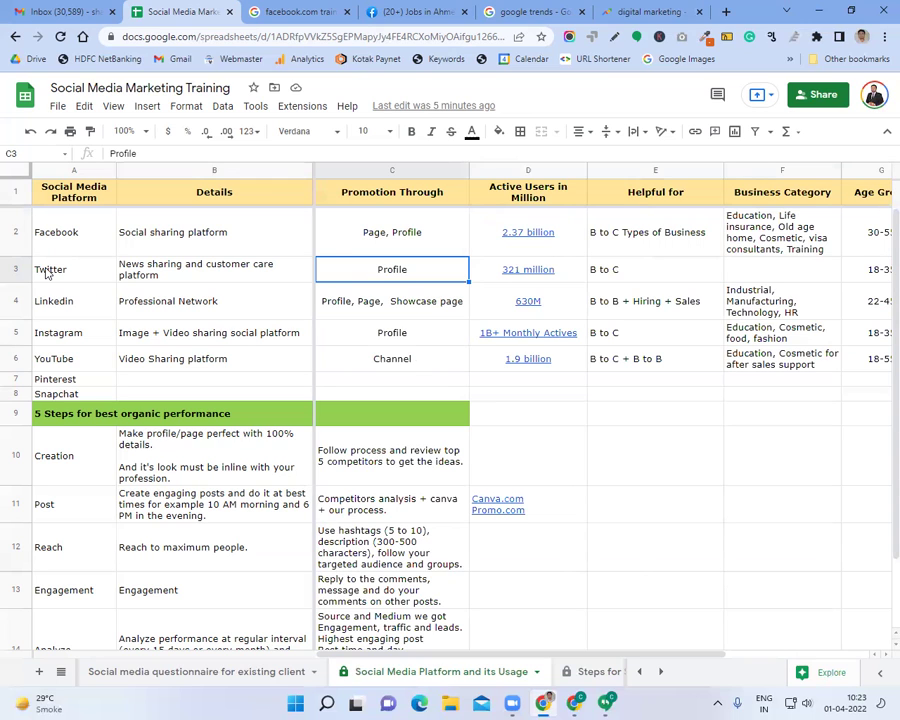
pyautogui.press('Right')
pyautogui.press('Right')
pyautogui.press('Right')
pyautogui.press('Left')
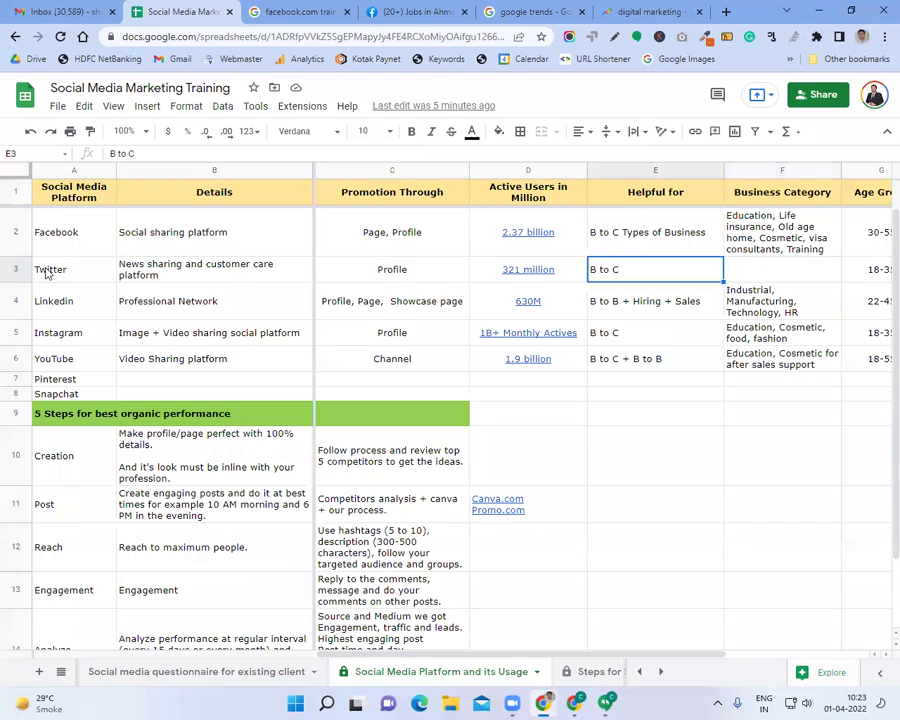
pyautogui.press('Right')
pyautogui.press('Right')
pyautogui.press('Right')
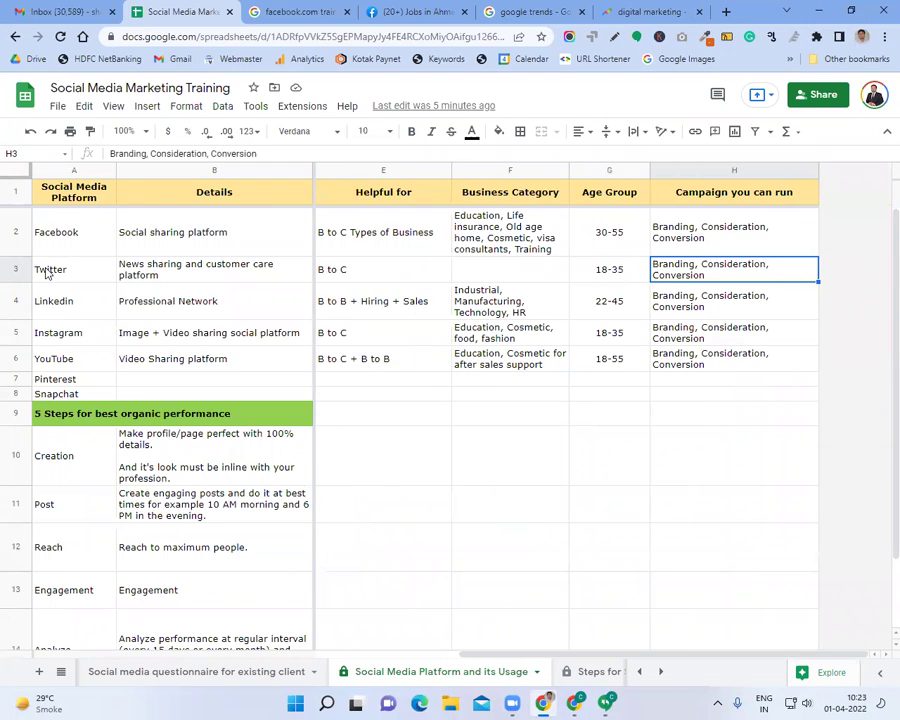
# - Remove Conversion from Twitter's Campaign you can run cell, so that it reads "Branding, Consideration"
pyautogui.doubleClick(232, 153)
pyautogui.press('BackSpace')
pyautogui.press('BackSpace')
pyautogui.press('BackSpace')
pyautogui.press('Return')
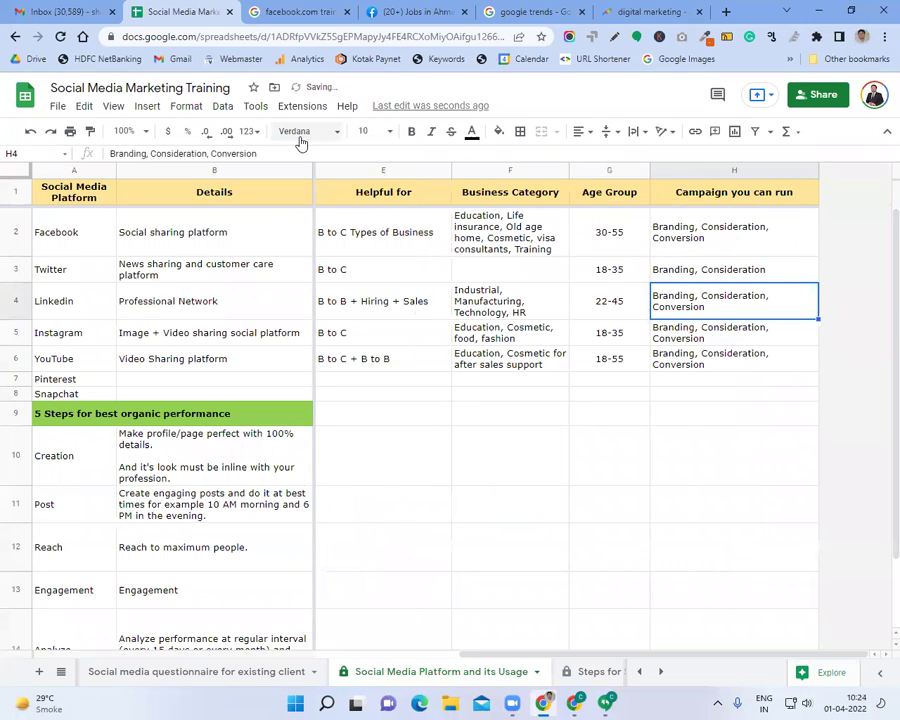
# - Review the Linkedin row from its details and promotion types across to its business category
pyautogui.click(69, 303)
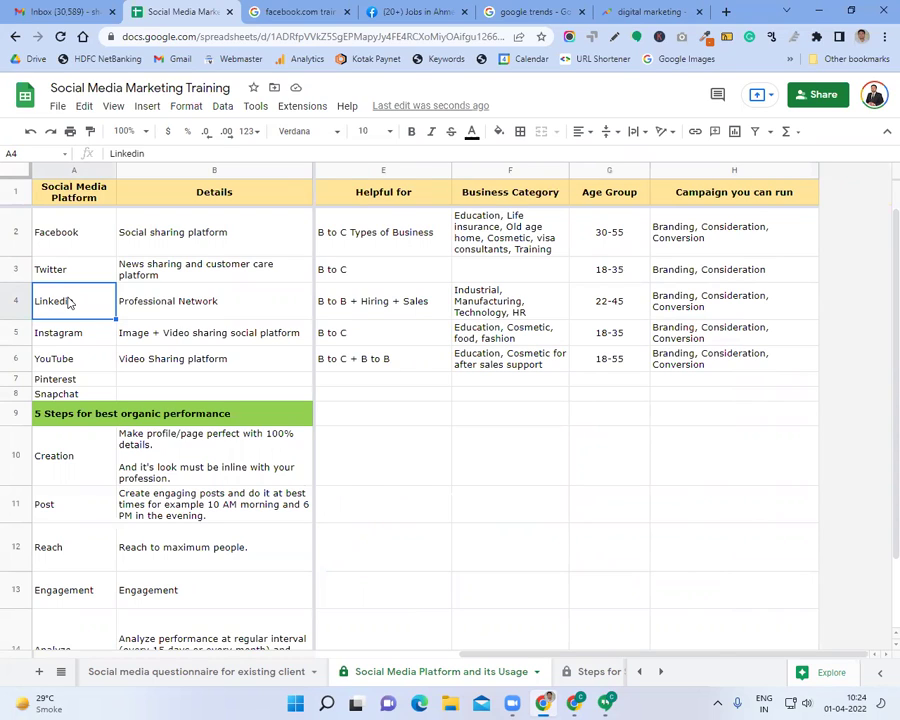
pyautogui.press('Right')
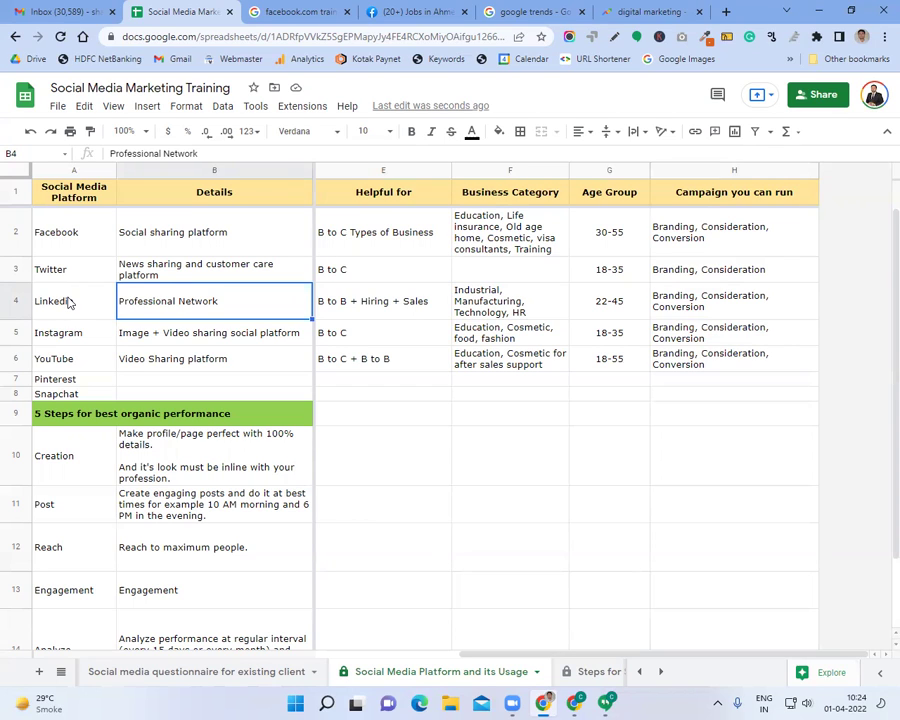
pyautogui.hotkey('ctrl', 'z')
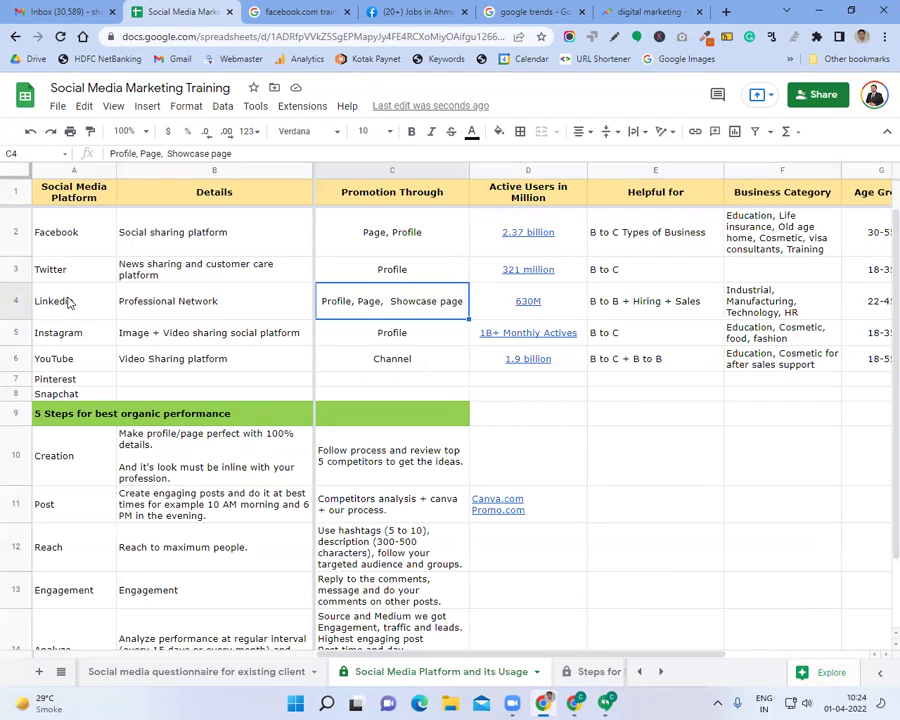
pyautogui.press('Right')
pyautogui.press('Right')
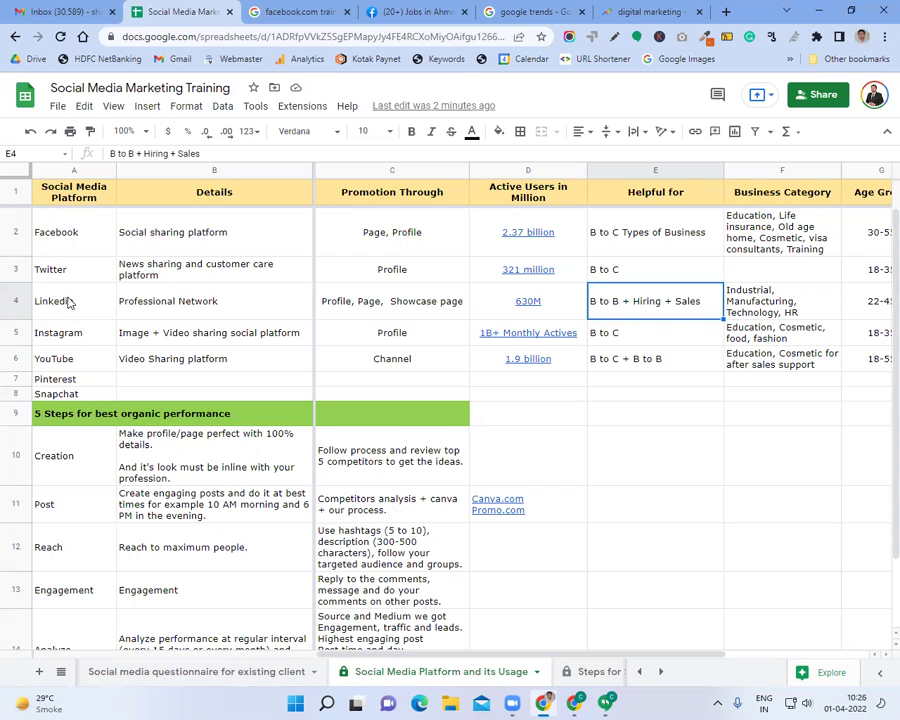
pyautogui.press('Right')
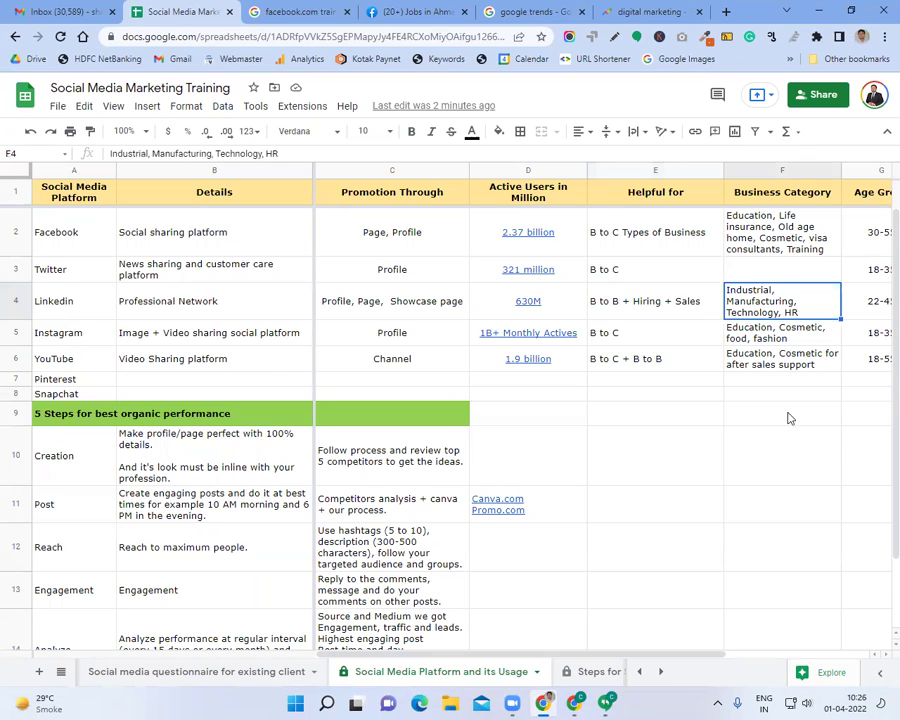
# - Fill Twitter's empty Business Category cell with "Politics, News, Support"
pyautogui.press('Up')
pyautogui.press('Up')
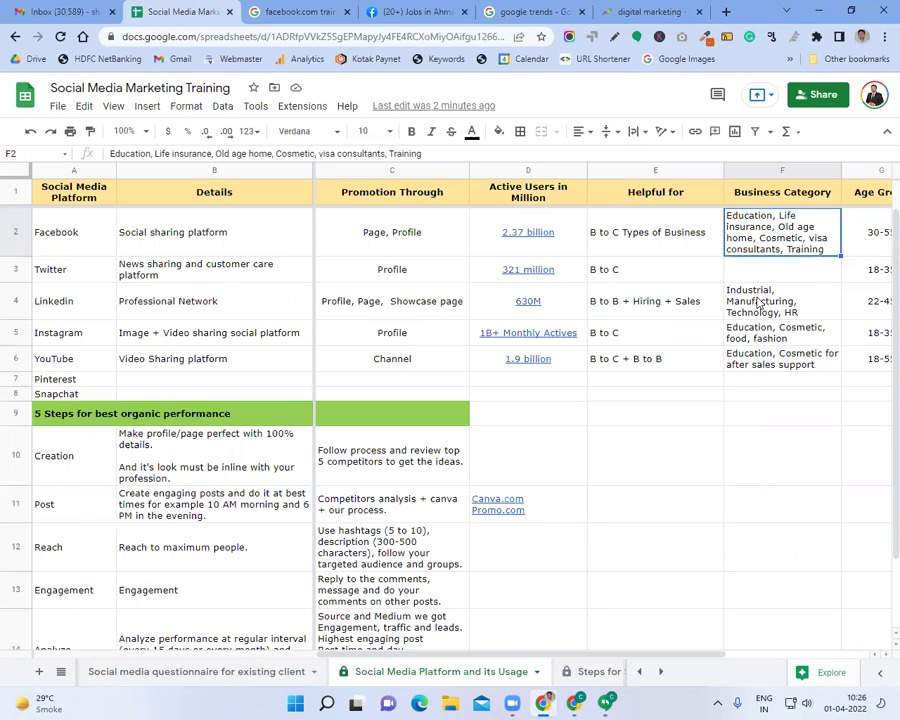
pyautogui.press('Down')
pyautogui.write('P')
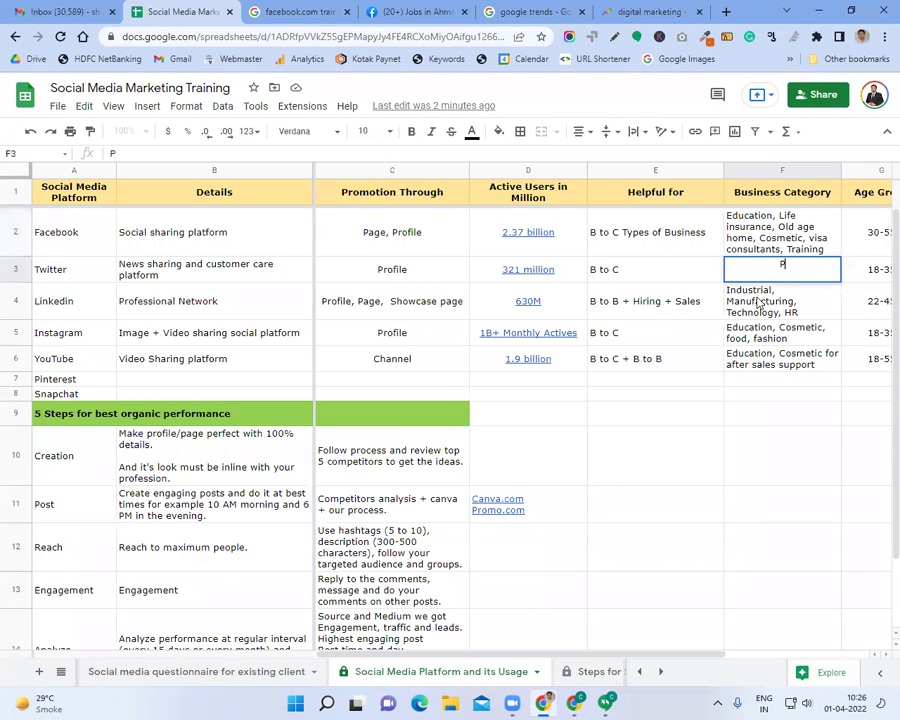
pyautogui.write('olitics, News')
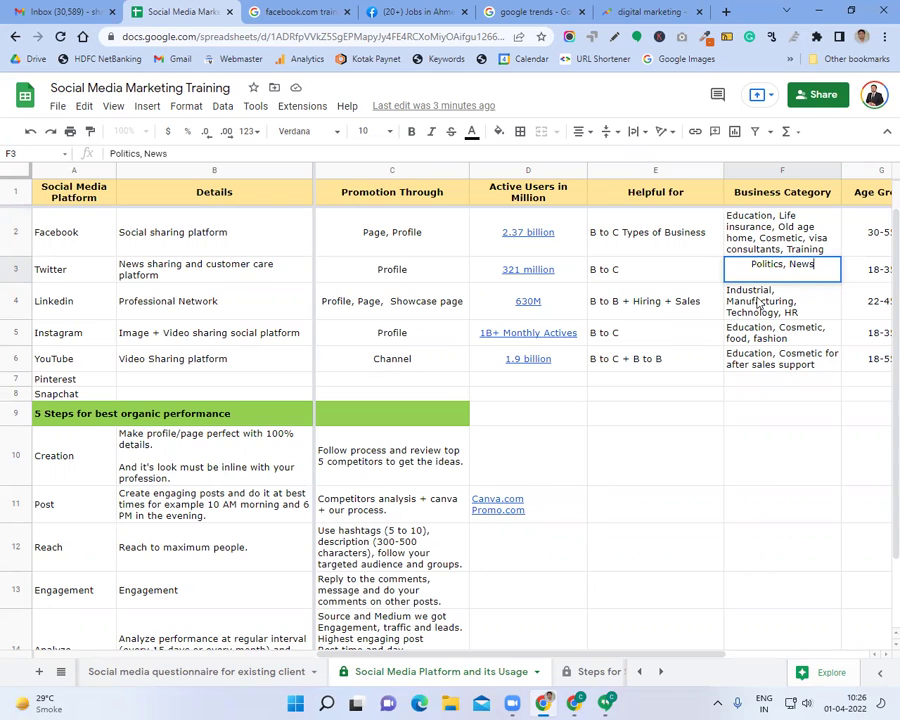
pyautogui.write(', Support')
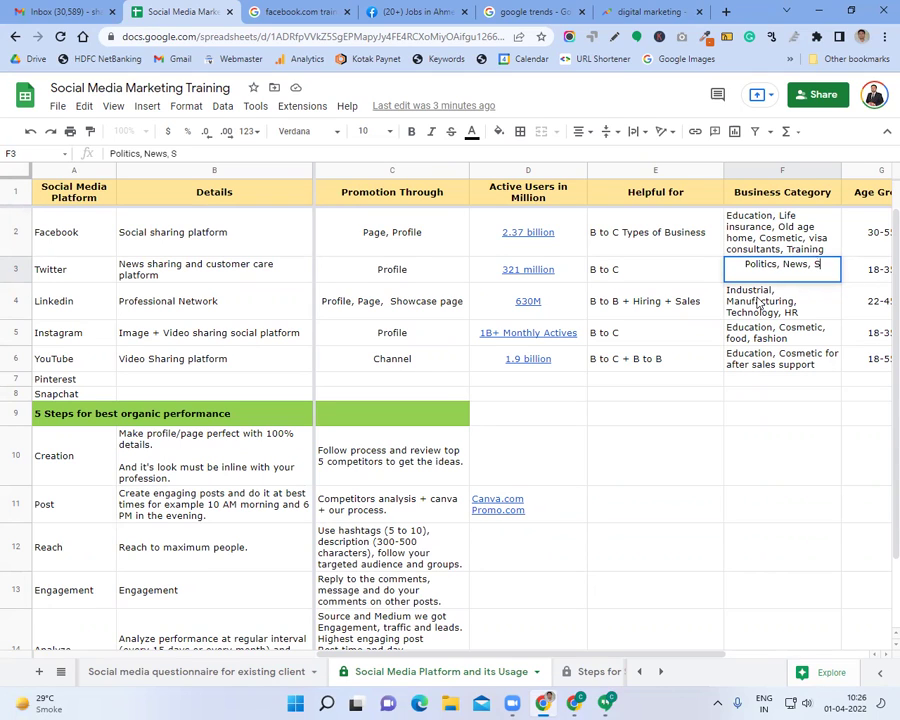
pyautogui.press('Return')
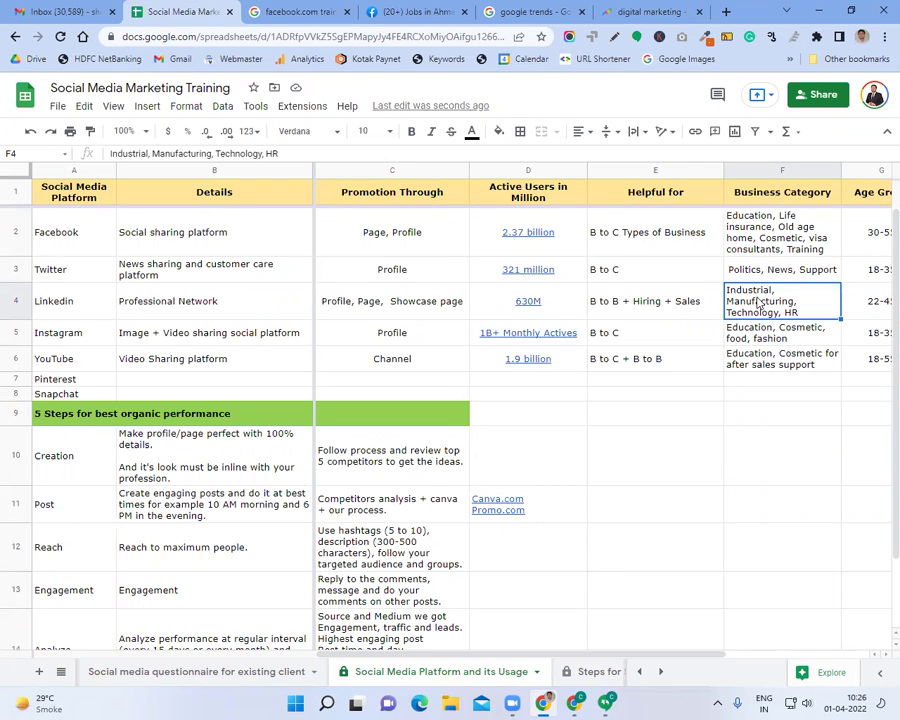
# - Check the text of Linkedin's Business Category cell without changing it
pyautogui.click(109, 271)
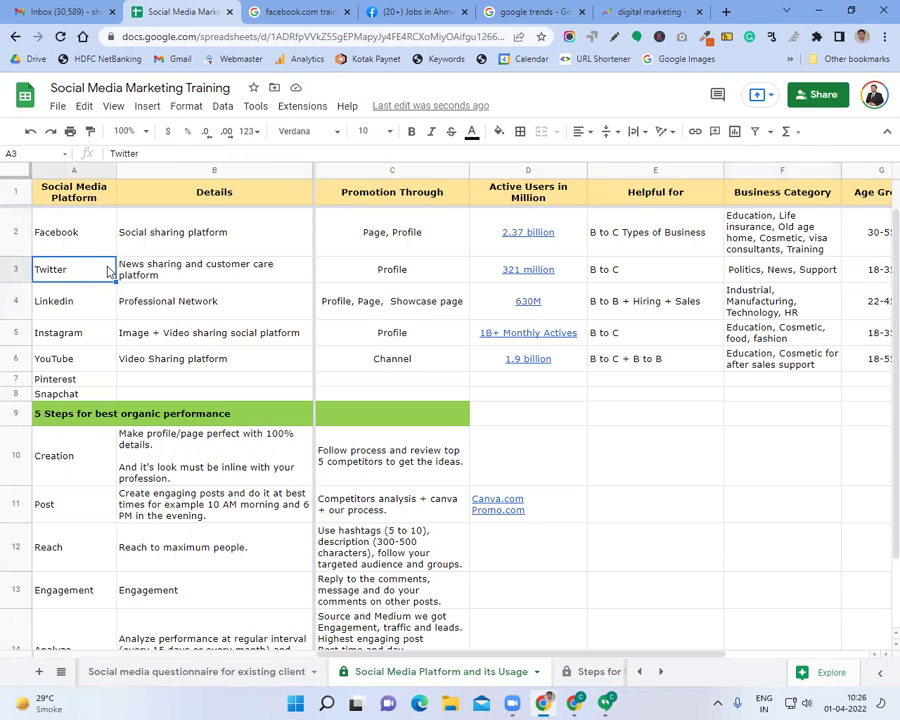
pyautogui.click(755, 310)
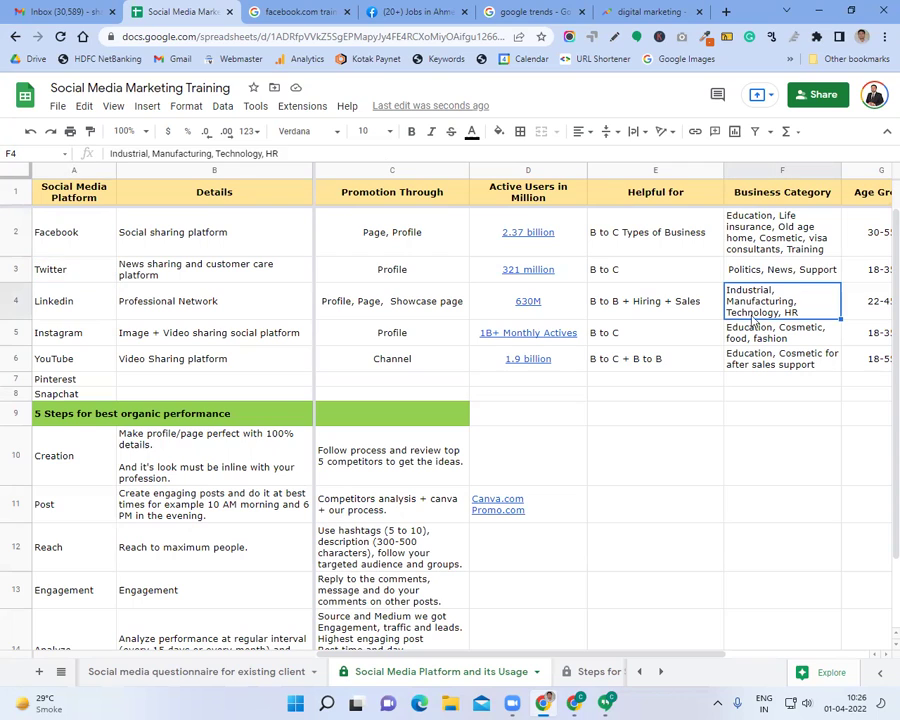
pyautogui.press('F2')
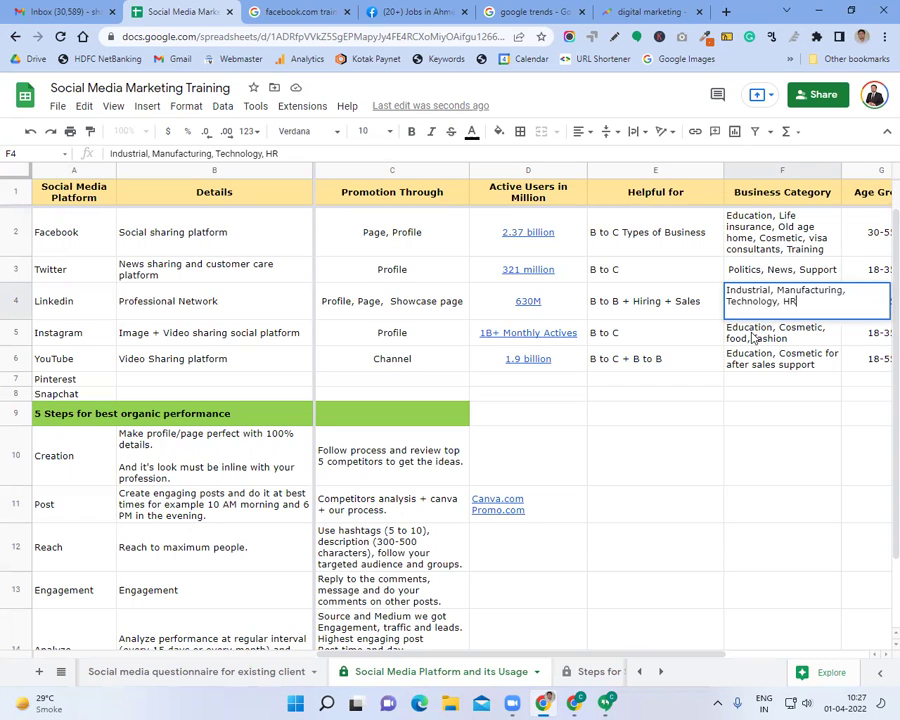
pyautogui.press('Return')
# - Review the Instagram row from its details across to the campaigns it can run
pyautogui.click(170, 336)
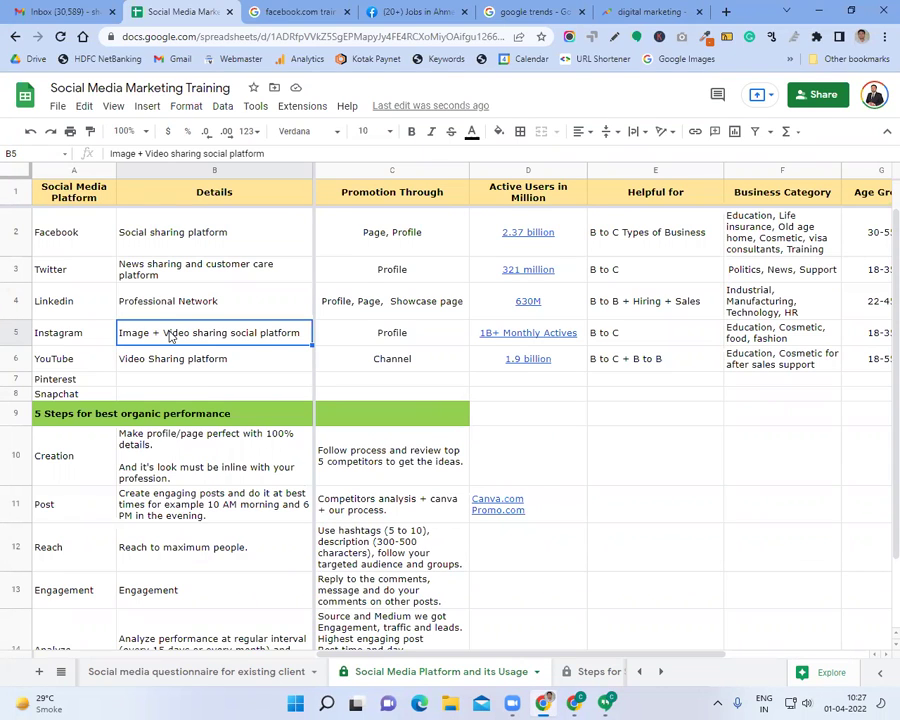
pyautogui.press('Right')
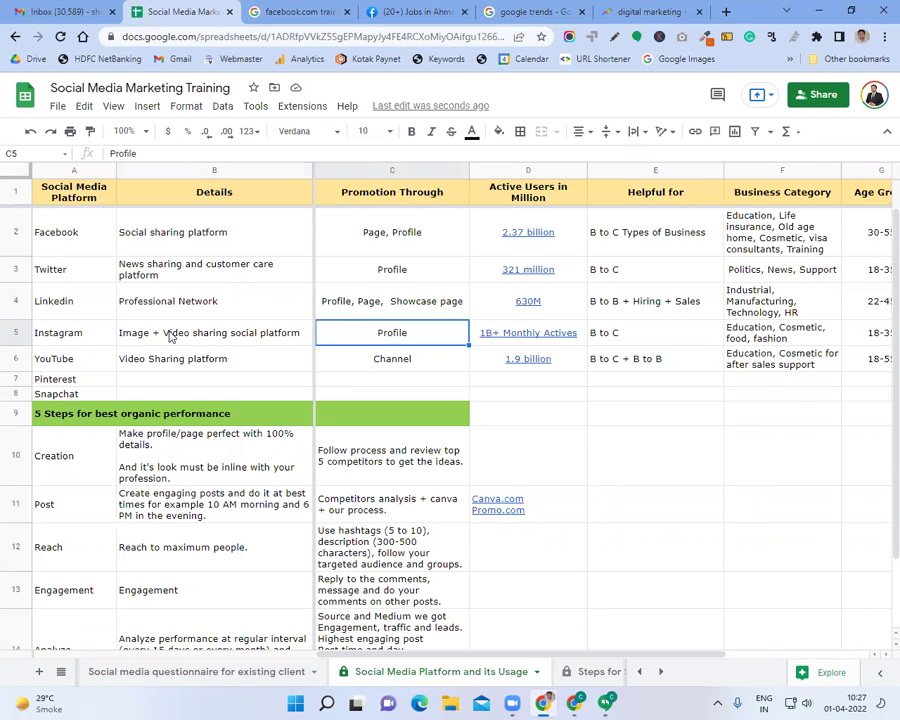
pyautogui.press('Right')
pyautogui.press('Right')
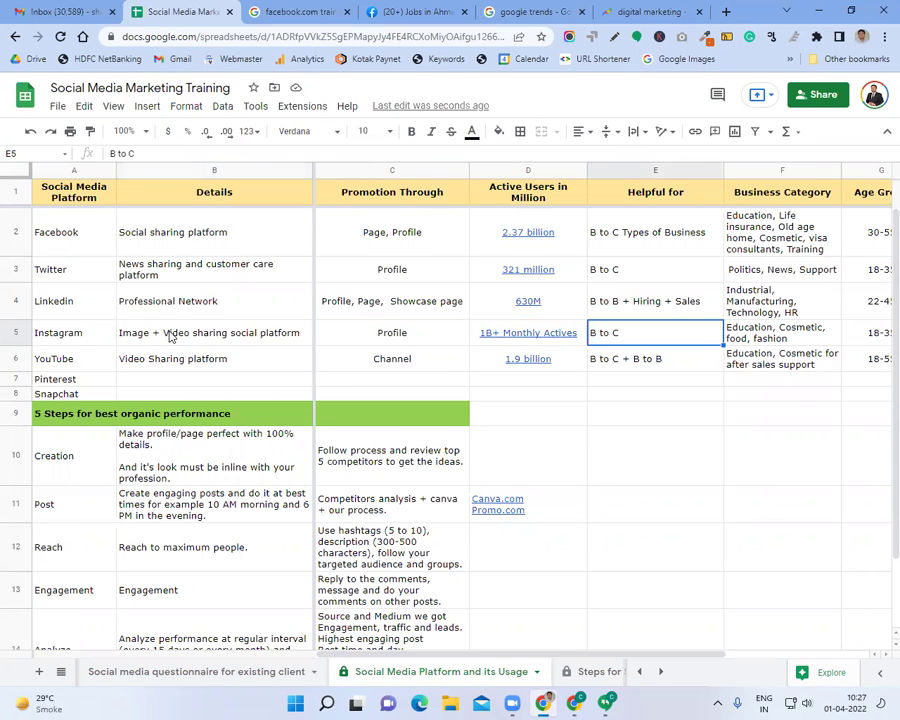
pyautogui.press('Right')
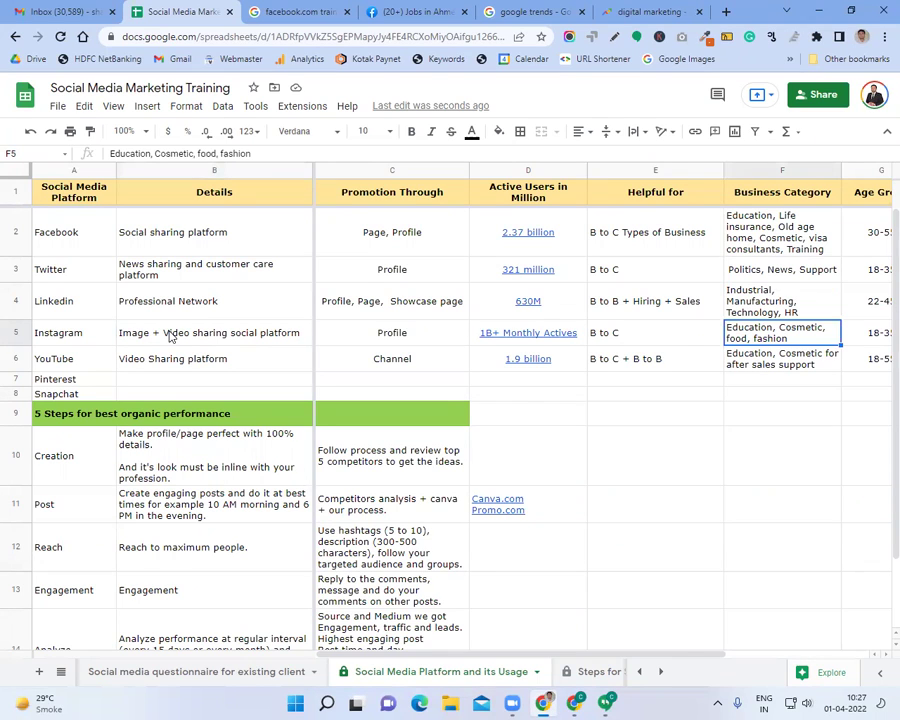
pyautogui.press('Right')
pyautogui.press('Right')
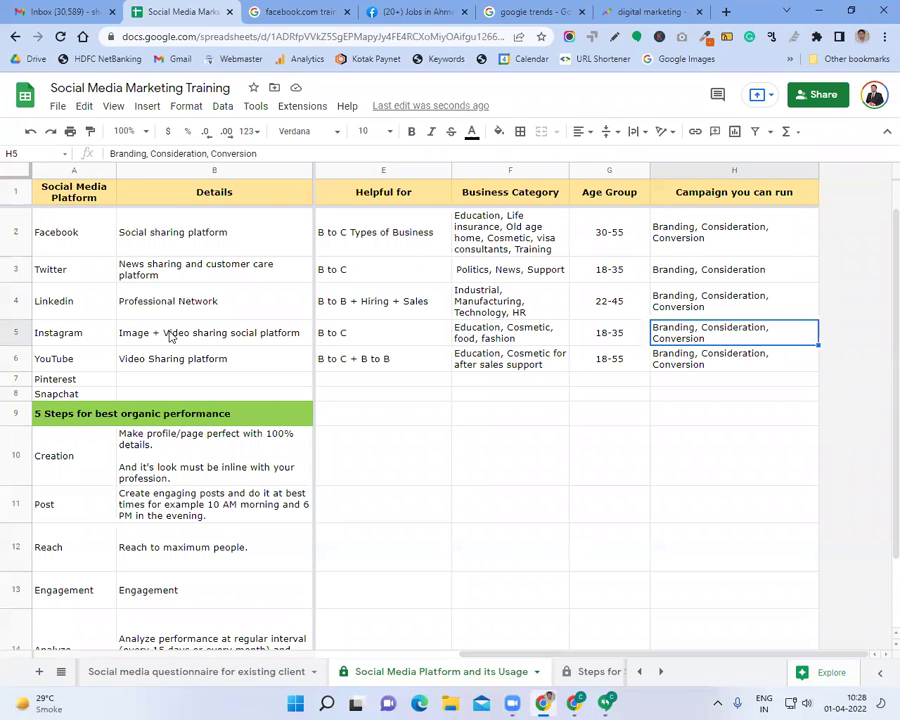
# - Review the YouTube row from its details and promotion channel across to its age group
pyautogui.click(172, 358)
pyautogui.press('Right')
pyautogui.click(165, 368)
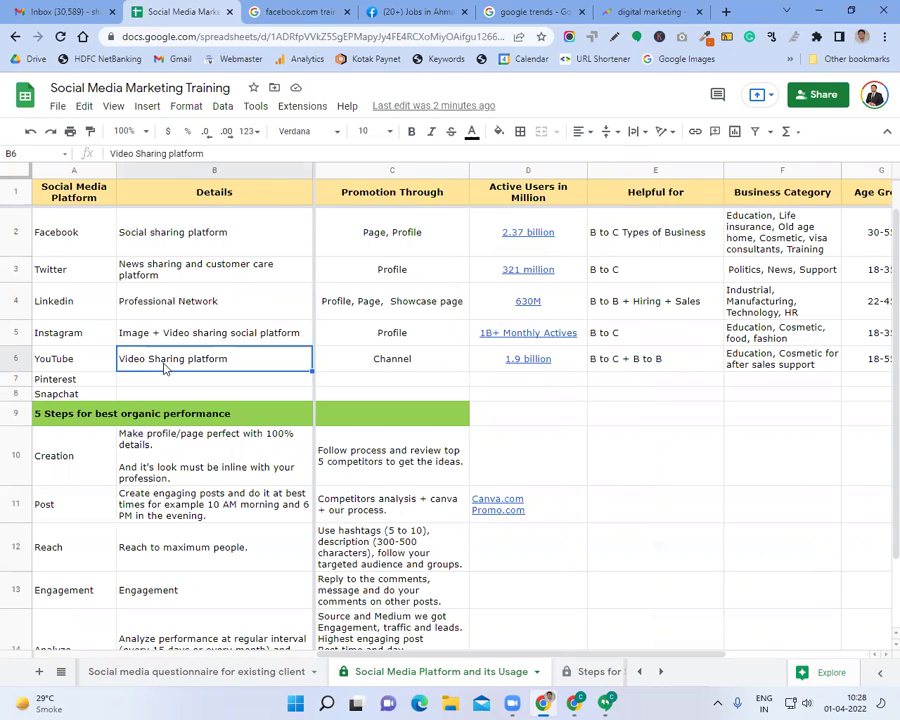
pyautogui.click(405, 358)
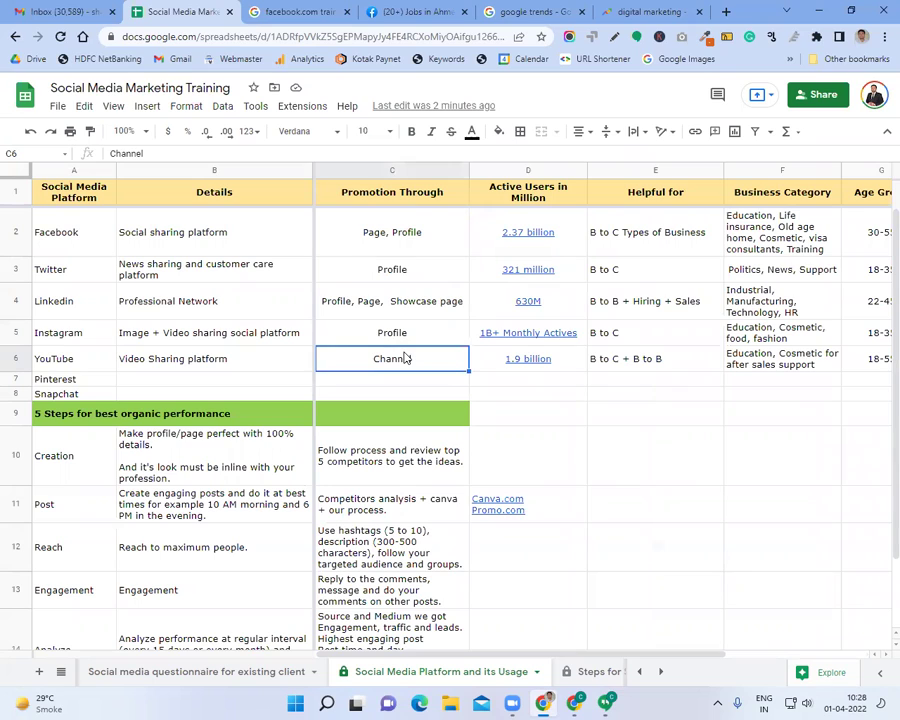
pyautogui.press('Right')
pyautogui.press('Right')
pyautogui.press('Right')
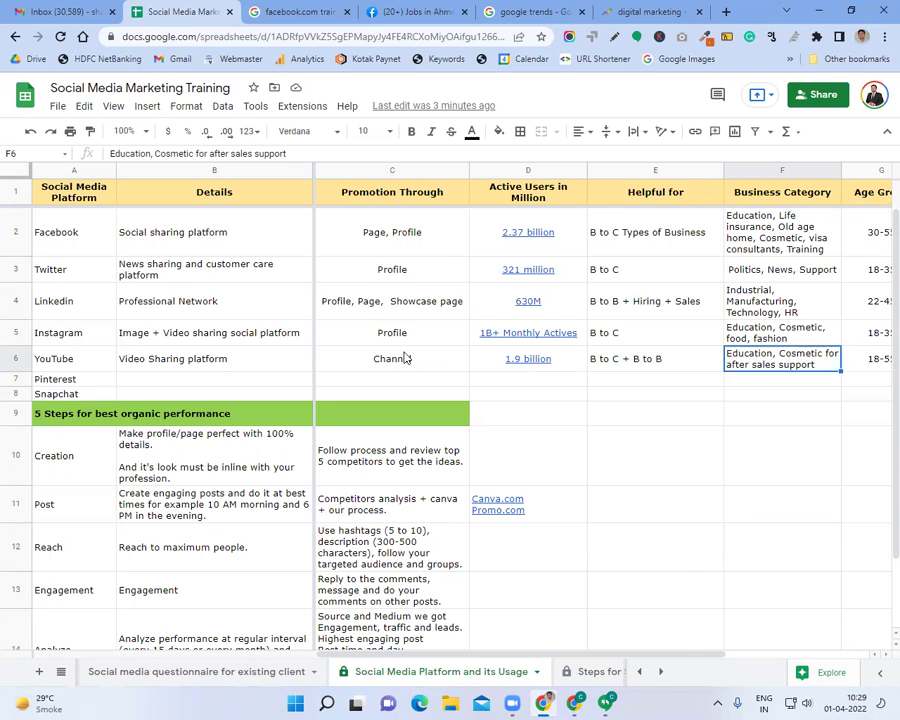
pyautogui.press('Right')
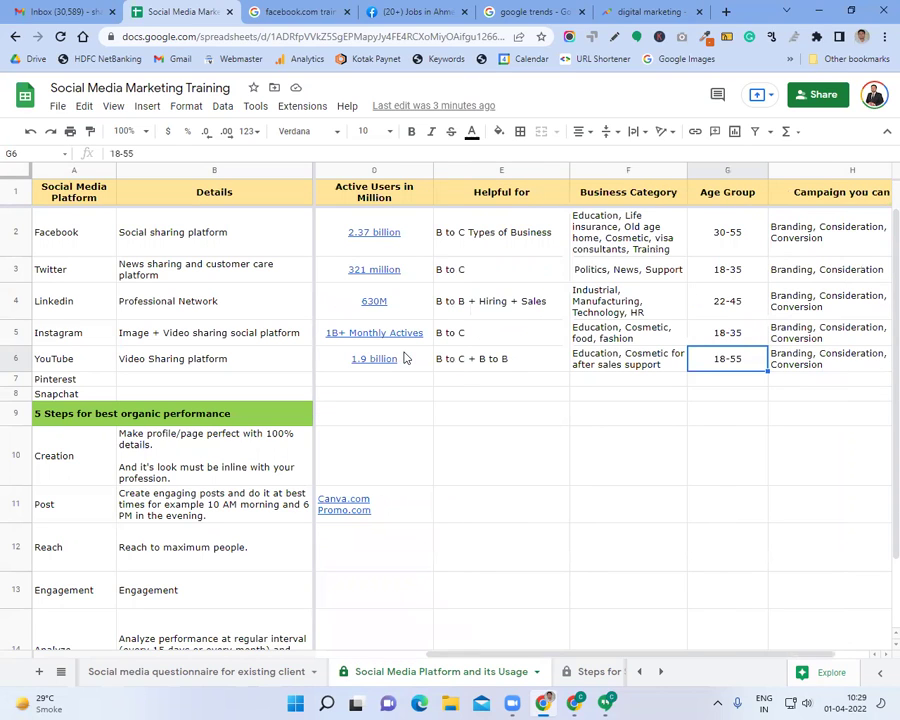
# - Fill Pinterest's empty Details cell with "Image Sharing Platform"
pyautogui.press('Right')
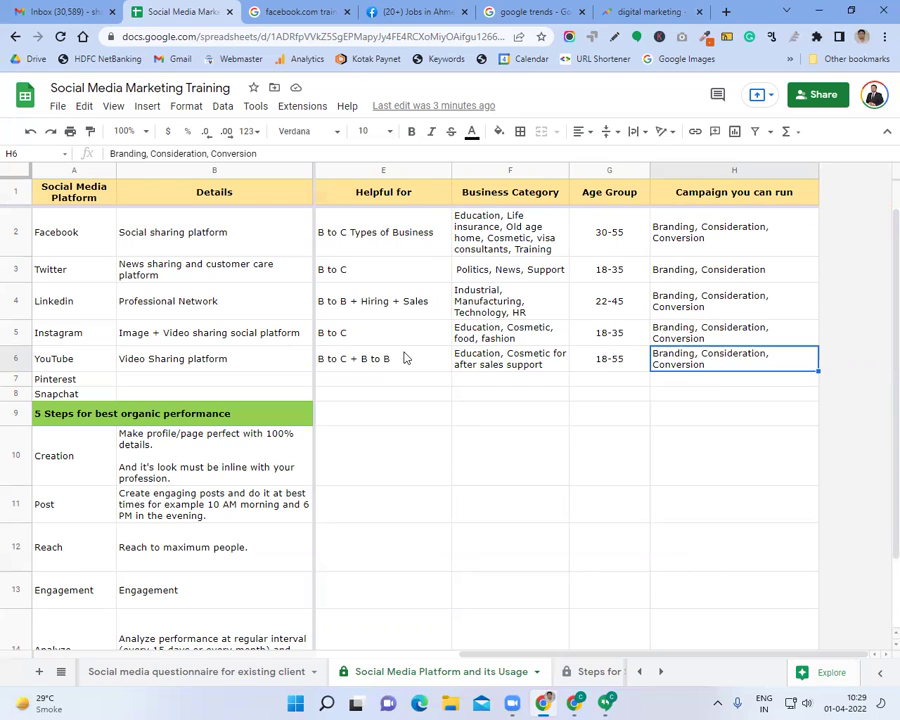
pyautogui.click(56, 379)
pyautogui.press('Up')
pyautogui.press('Up')
pyautogui.click(56, 380)
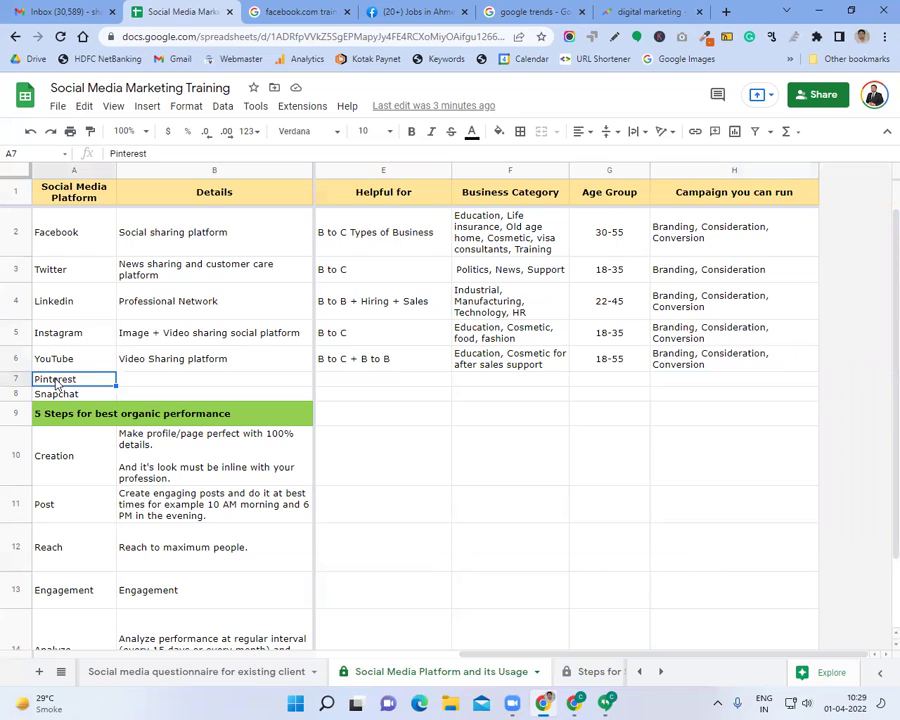
pyautogui.press('Right')
pyautogui.write('Image Shri')
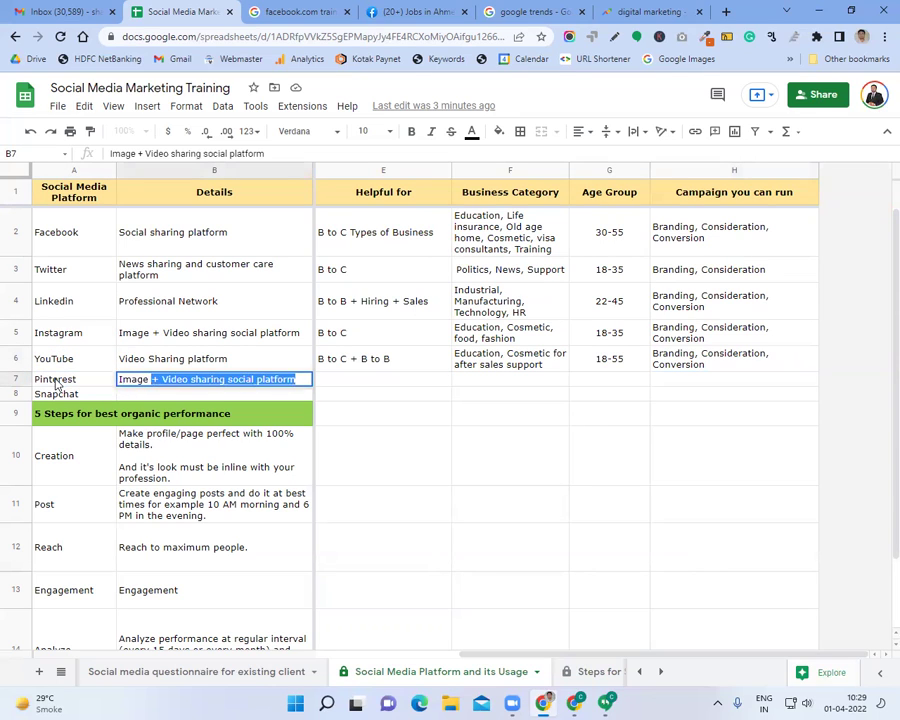
pyautogui.press('BackSpace')
pyautogui.press('BackSpace')
pyautogui.write('aring')
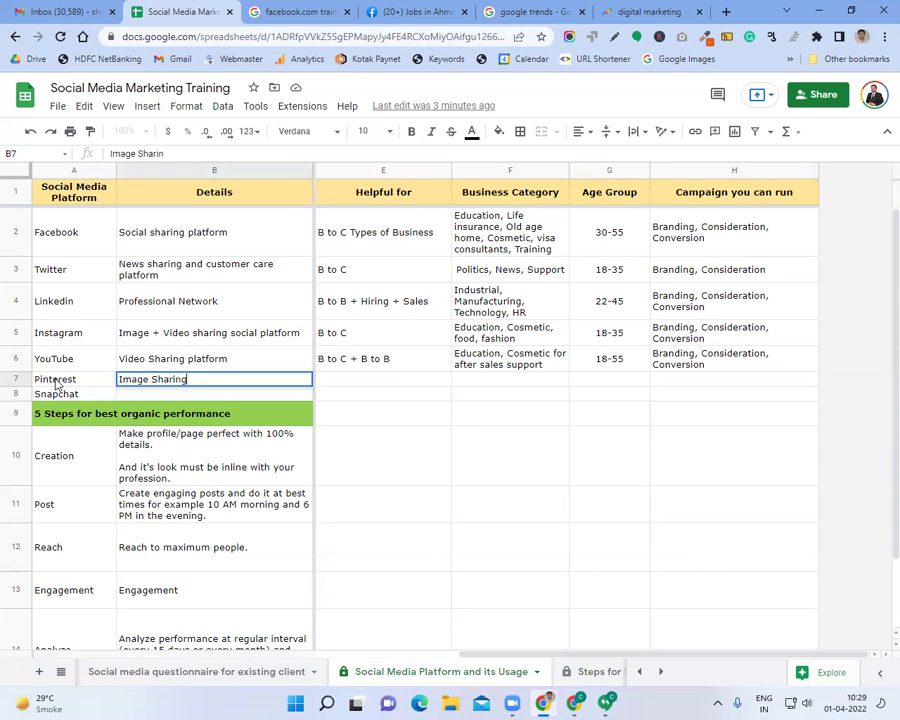
pyautogui.write(' Platform')
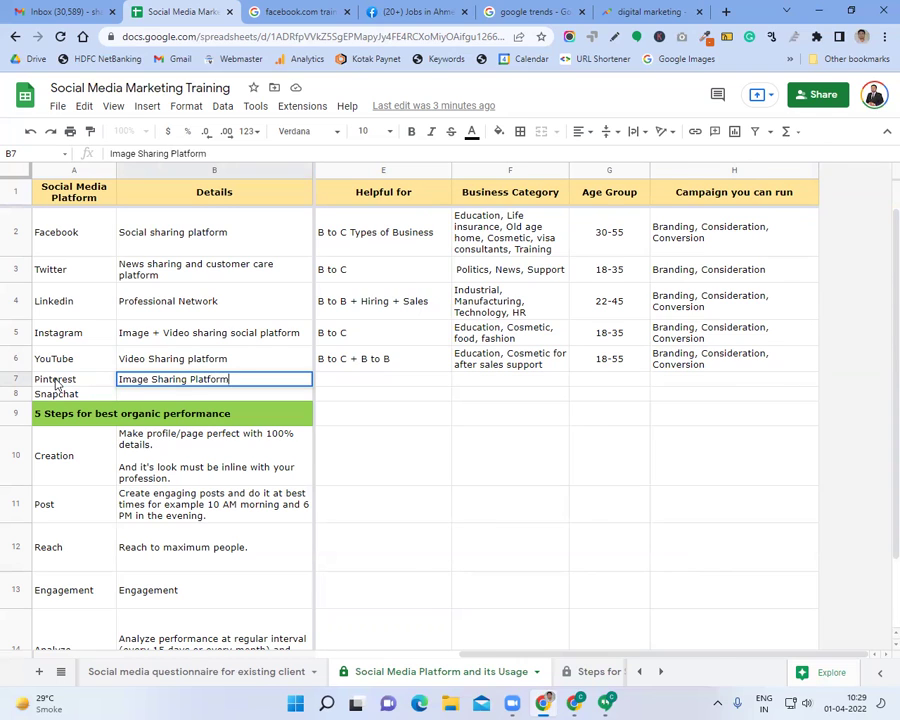
pyautogui.press('Tab')
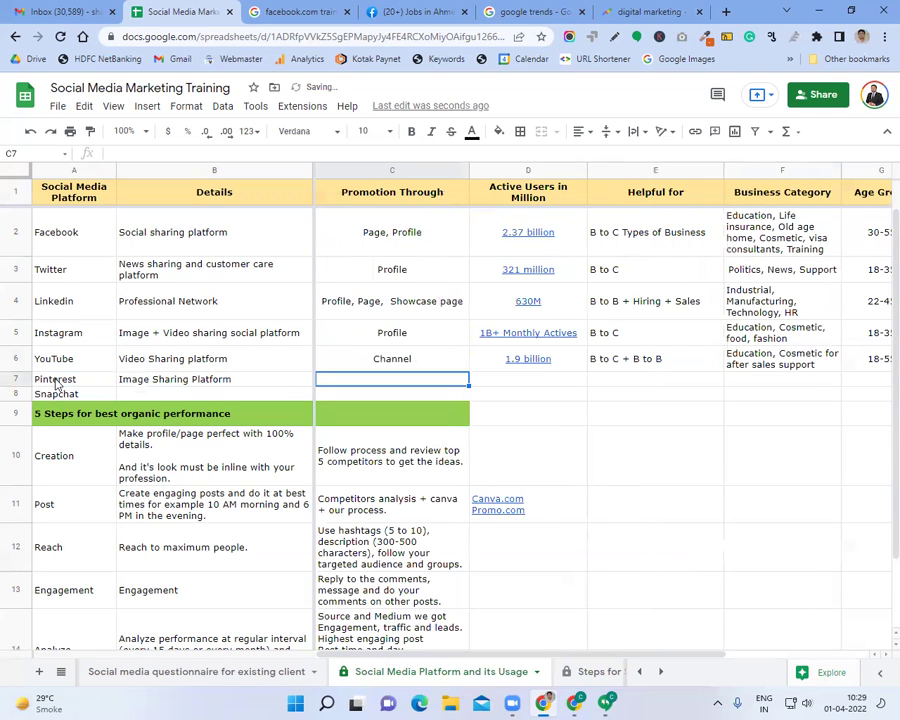
# - Enter "Profile, Business Profile" as Pinterest's Promotion Through value
pyautogui.write('Profile, b')
pyautogui.press('BackSpace')
pyautogui.write('Business Profile')
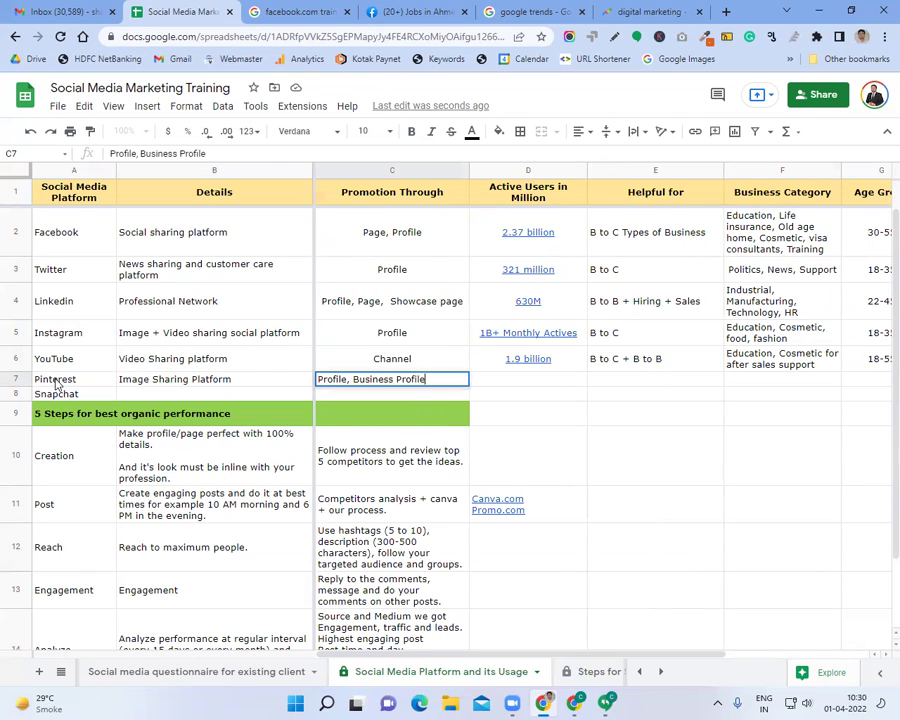
pyautogui.press('Tab')
# - Copy YouTube's Helpful for value, "B to C + B to B", into the Pinterest row
pyautogui.press('Right')
pyautogui.press('Up')
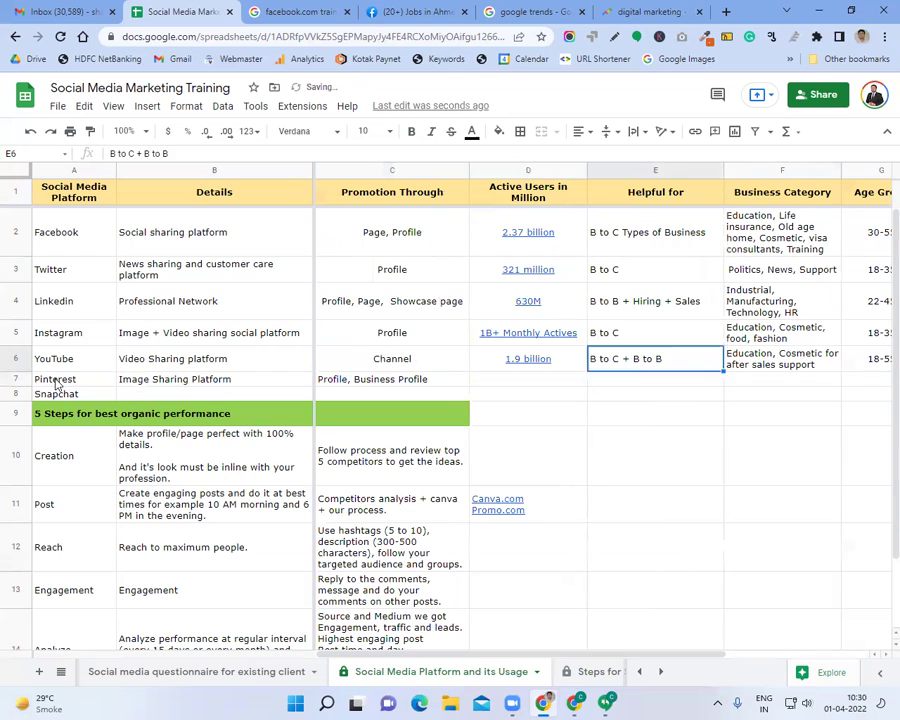
pyautogui.press('Up')
pyautogui.press('Down')
pyautogui.hotkey('ctrl', 'c')
pyautogui.press('Down')
pyautogui.hotkey('ctrl', 'v')
# - Fill Pinterest's Business Category cell with "Interior decorator, fashion desinging, jewellary"
pyautogui.press('Tab')
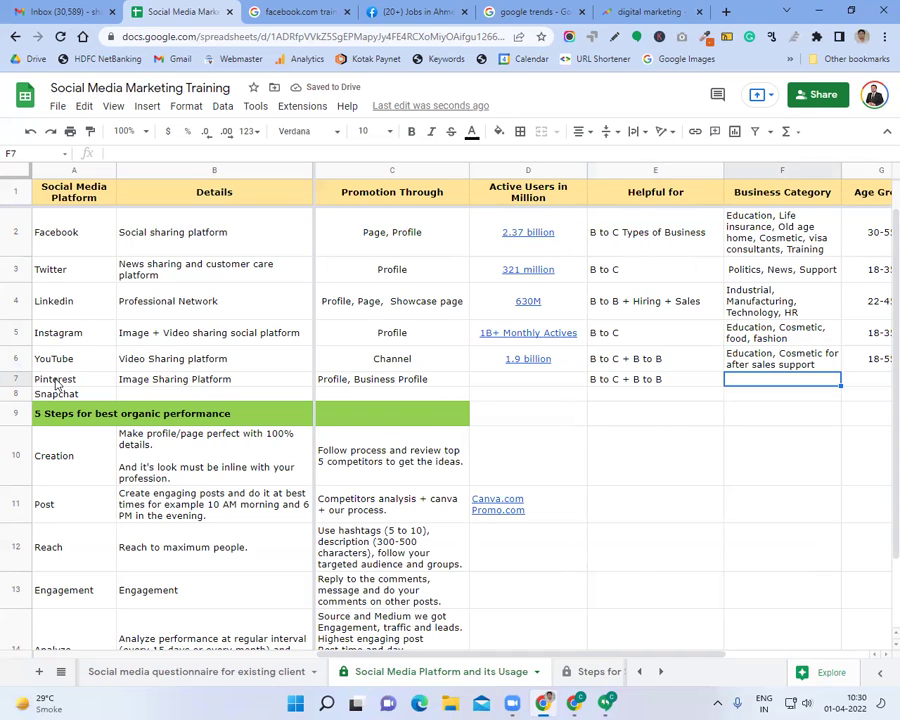
pyautogui.write('Inteti')
pyautogui.press('BackSpace')
pyautogui.press('BackSpace')
pyautogui.write('rior')
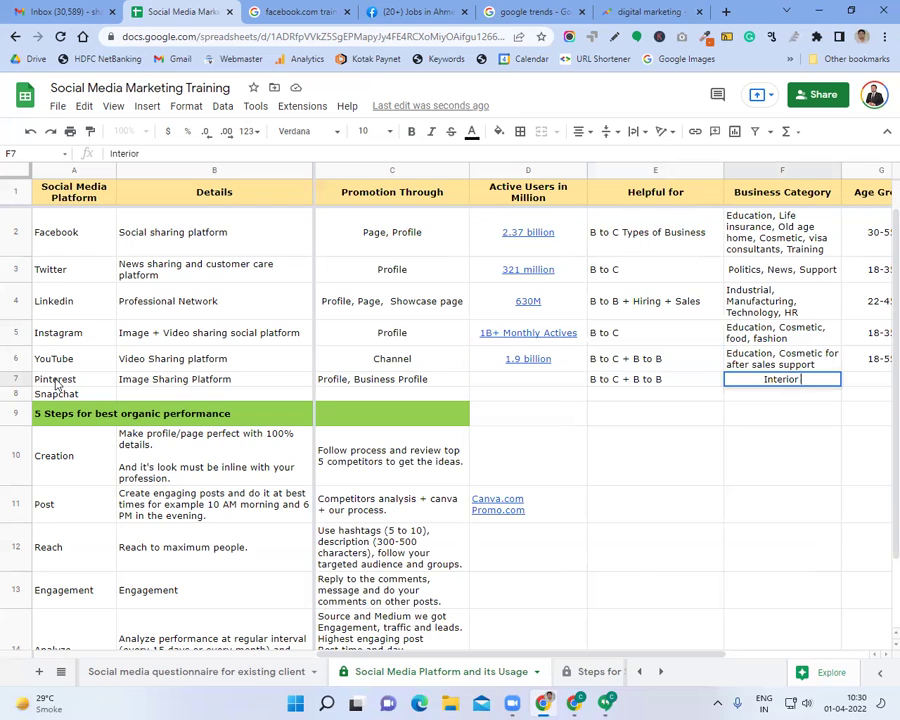
pyautogui.write(' decorator,')
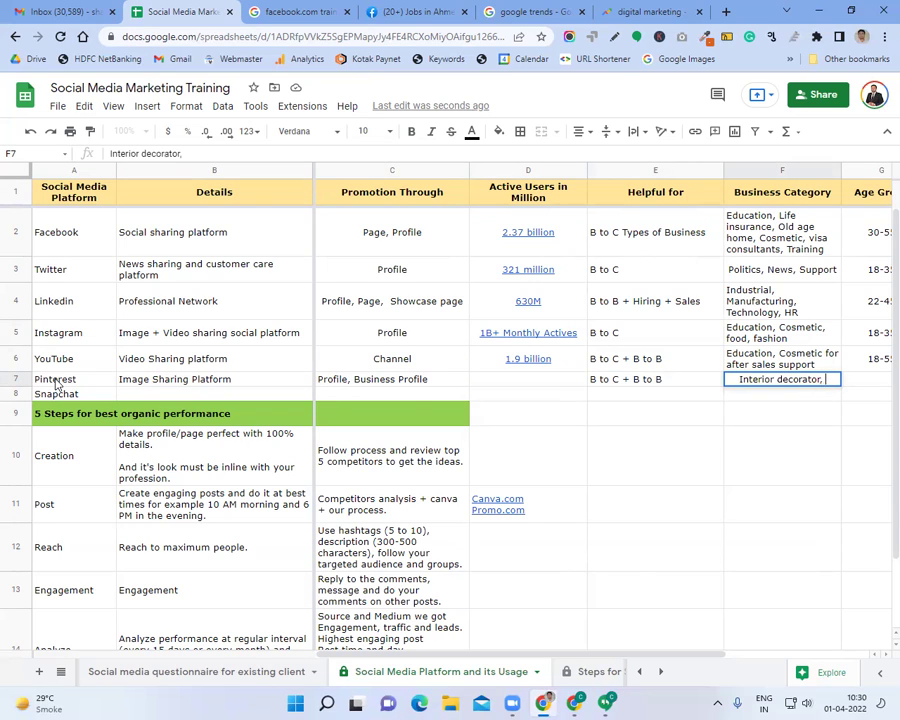
pyautogui.write(' fash')
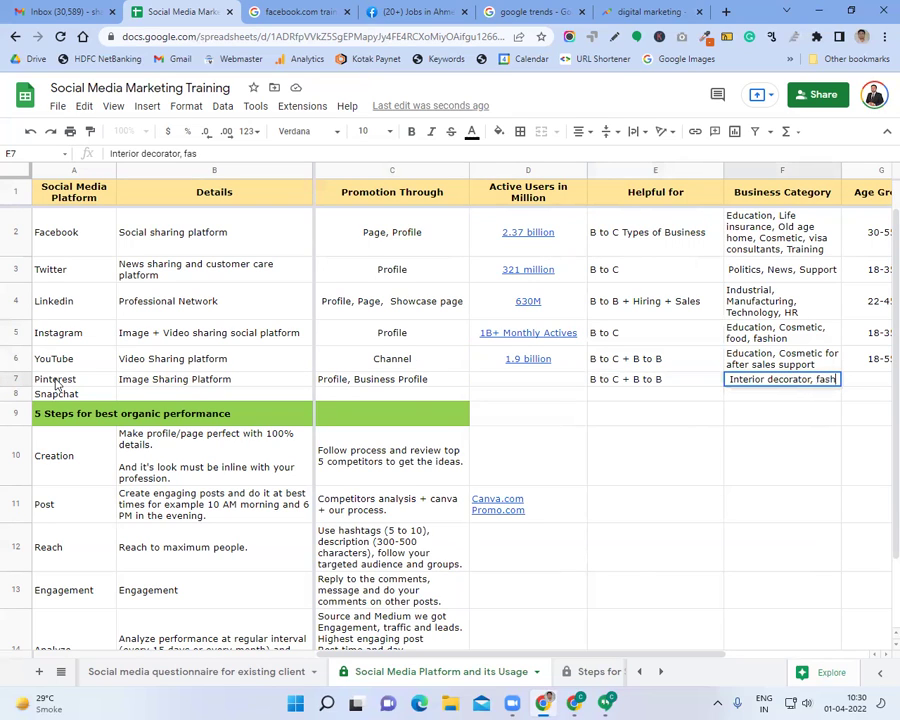
pyautogui.write('ion desing')
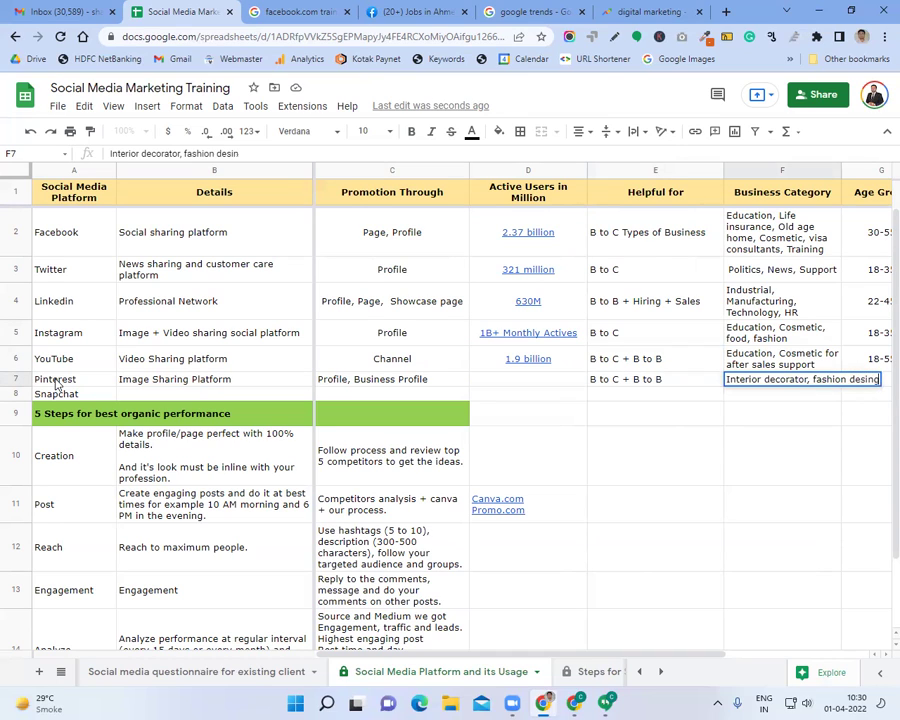
pyautogui.write('ing, ')
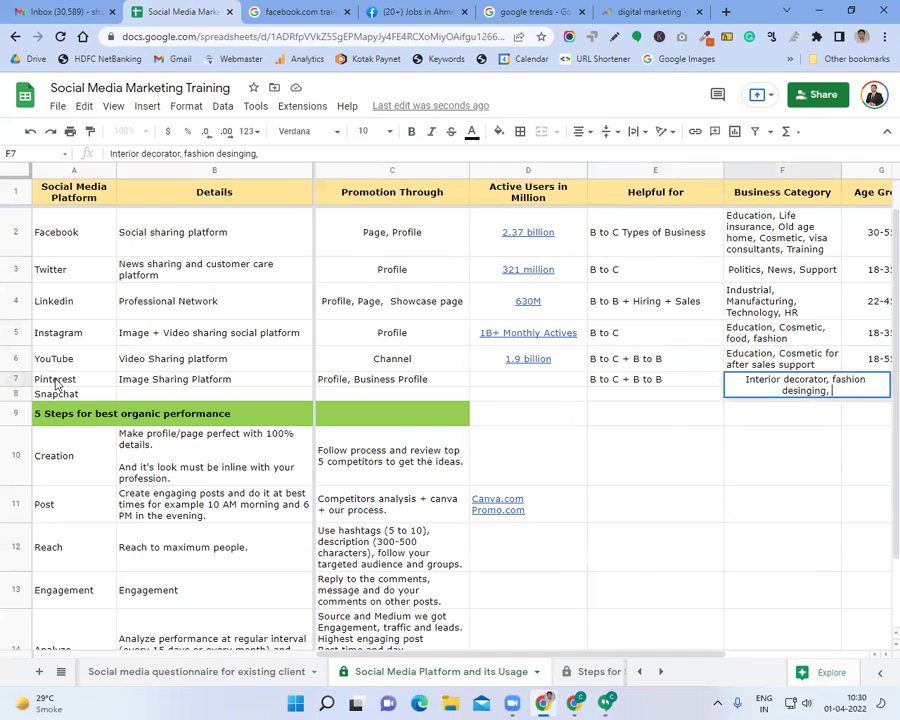
pyautogui.write('jewellary')
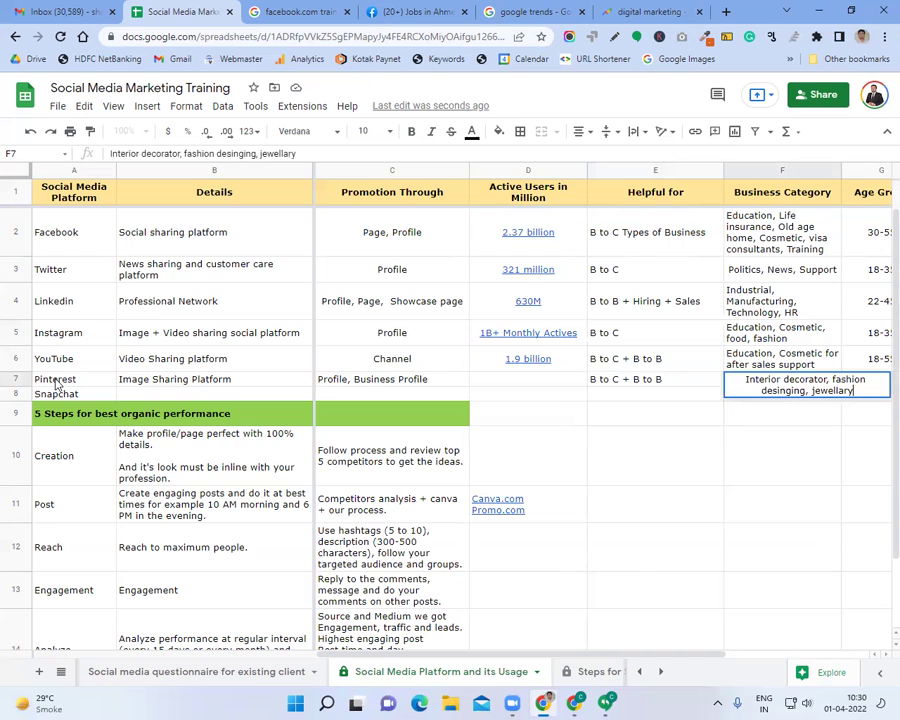
pyautogui.press('Return')
pyautogui.press('Up')
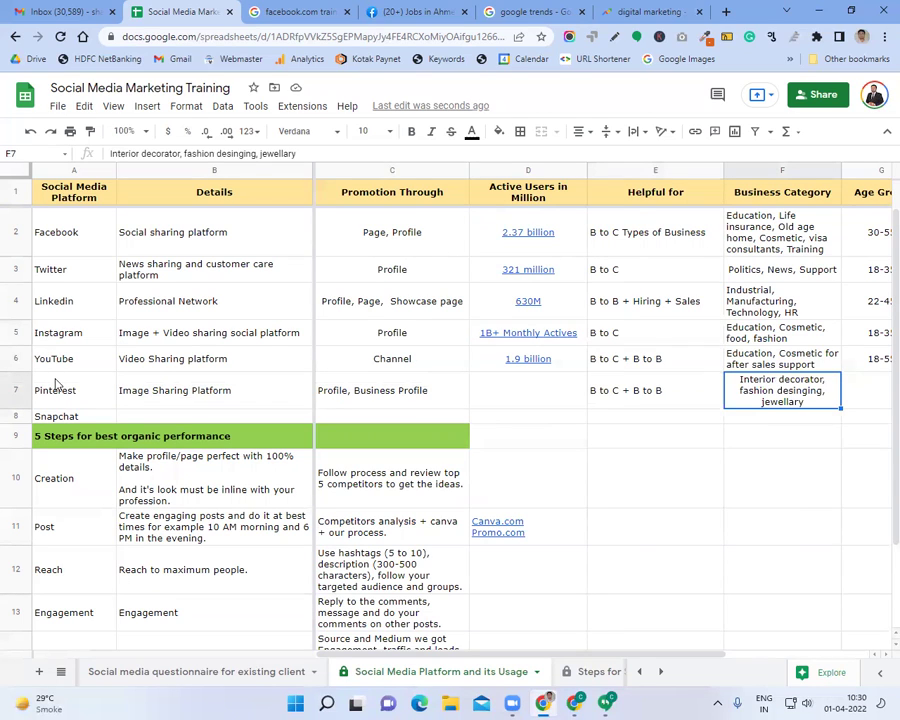
# - Append ", food" to the existing text of Pinterest's Business Category cell
pyautogui.press('Return')
pyautogui.write(', food')
pyautogui.press('Return')
pyautogui.press('Up')
# - Copy YouTube's Age Group into the Pinterest row and change the copied range to 18-45
pyautogui.press('Right')
pyautogui.press('Up')
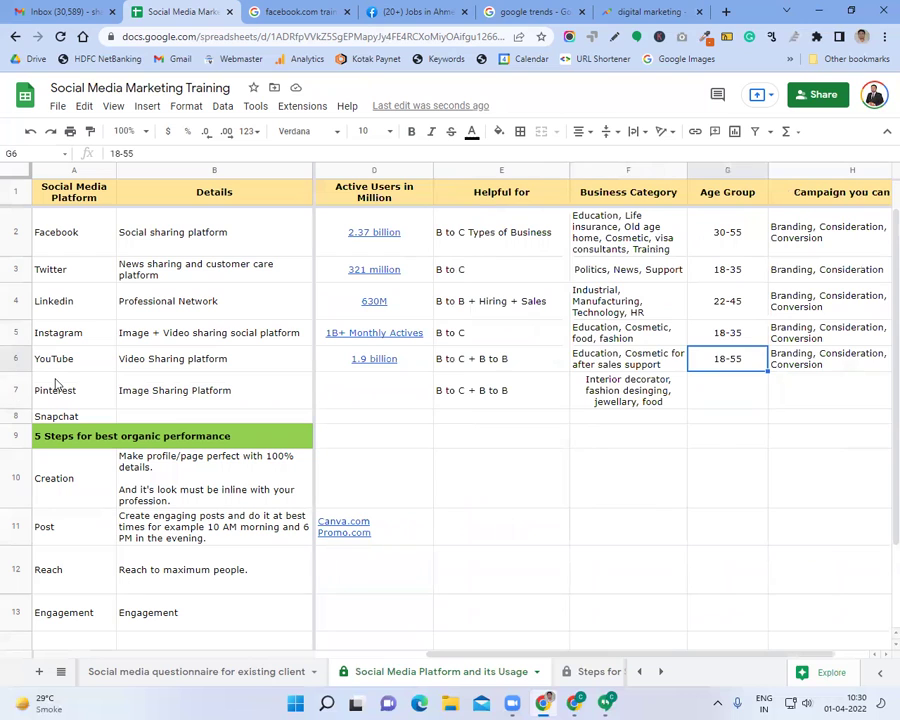
pyautogui.hotkey('ctrl', 'c')
pyautogui.press('Down')
pyautogui.hotkey('ctrl', 'v')
pyautogui.press('Right')
pyautogui.press('Left')
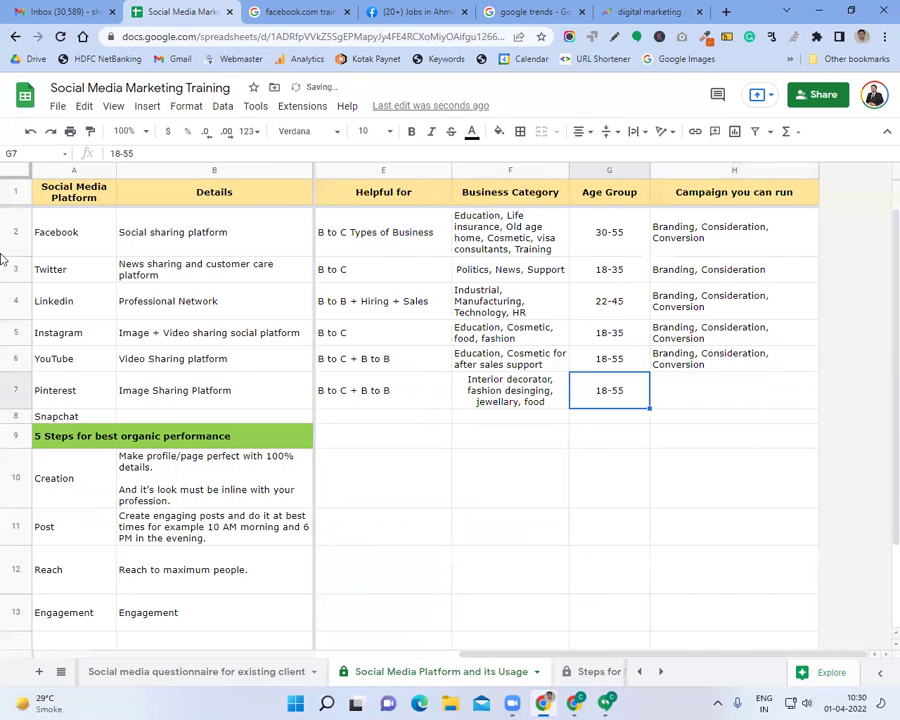
pyautogui.click(132, 153)
pyautogui.press('BackSpace')
pyautogui.press('BackSpace')
pyautogui.write('45')
pyautogui.press('Return')
# - Copy YouTube's campaign list, "Branding, Consideration, Conversion", into Pinterest's Campaign you can run cell
pyautogui.press('Right')
pyautogui.press('Up')
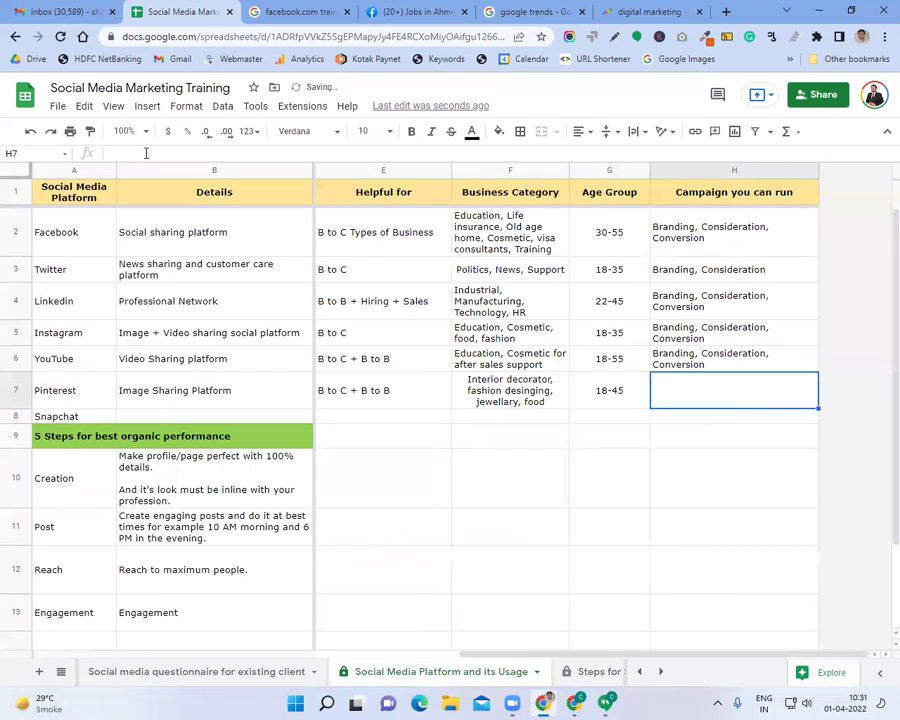
pyautogui.press('Up')
pyautogui.hotkey('ctrl', 'c')
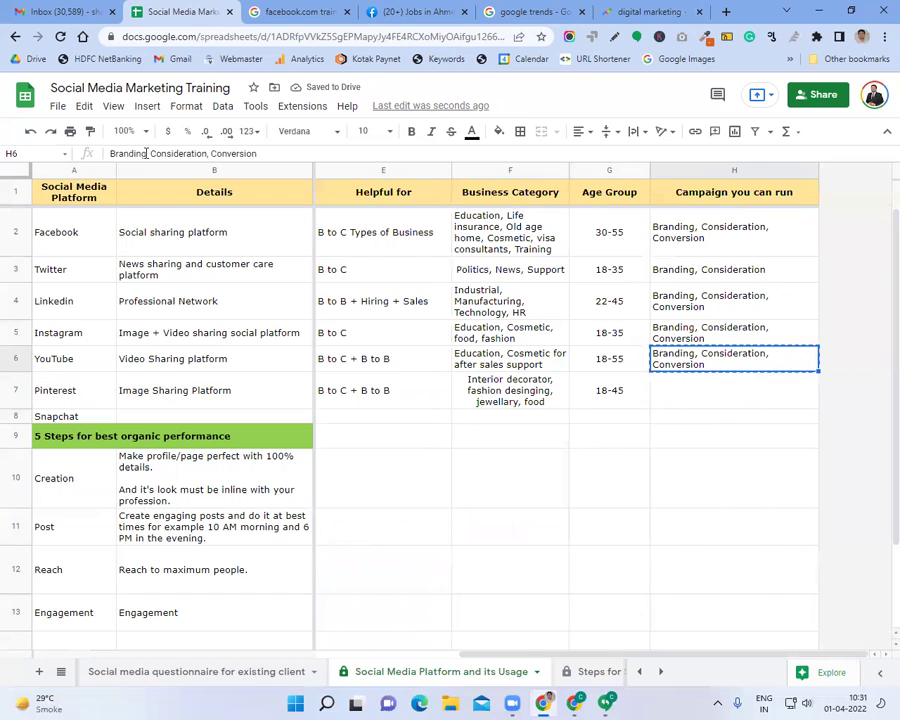
pyautogui.press('Down')
pyautogui.hotkey('ctrl', 'v')
# - Copy Instagram's Details text, "Image + Video sharing social platform", into Snapchat's empty Details cell
pyautogui.press('Left')
pyautogui.press('Left')
pyautogui.press('Left')
pyautogui.press('Left')
pyautogui.press('Left')
pyautogui.press('Left')
pyautogui.press('Left')
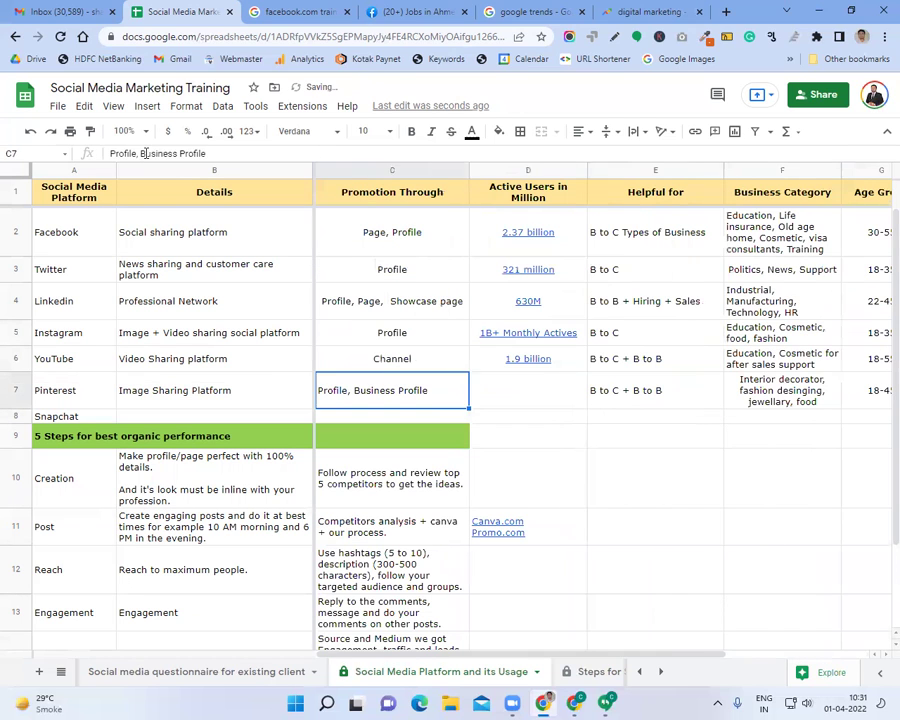
pyautogui.press('Right')
pyautogui.press('Up')
pyautogui.press('Up')
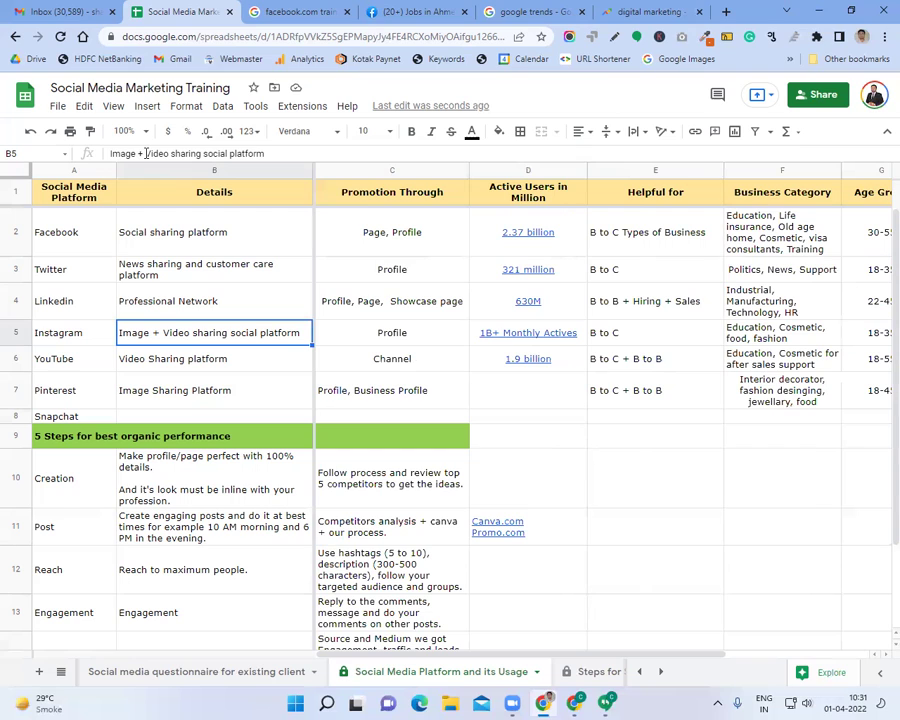
pyautogui.moveTo(145, 153); pyautogui.dragTo(92, 150)
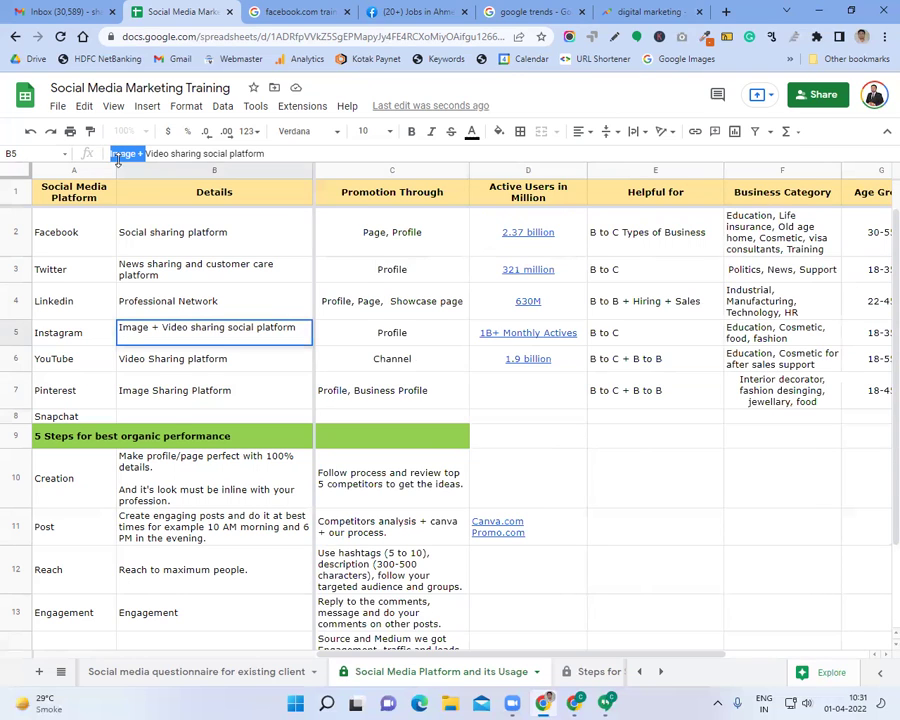
pyautogui.click(195, 416)
pyautogui.click(172, 335)
pyautogui.hotkey('ctrl', 'c')
pyautogui.click(196, 418)
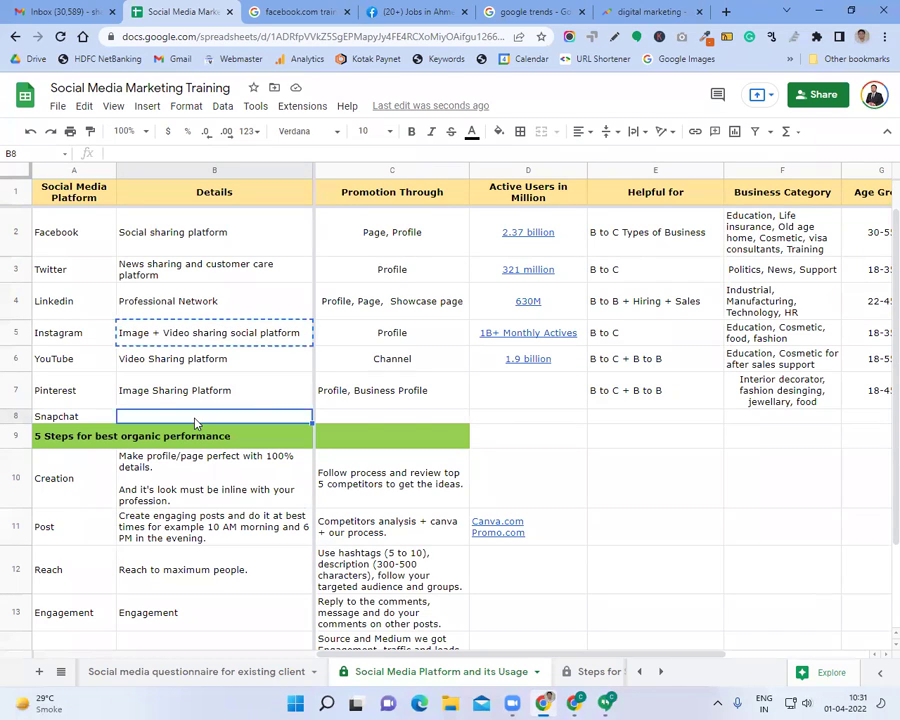
pyautogui.hotkey('ctrl', 'v')
# - Enter "Profile" as Snapchat's Promotion Through value and "B to C" as its Helpful for value
pyautogui.press('Tab')
pyautogui.write('Profile')
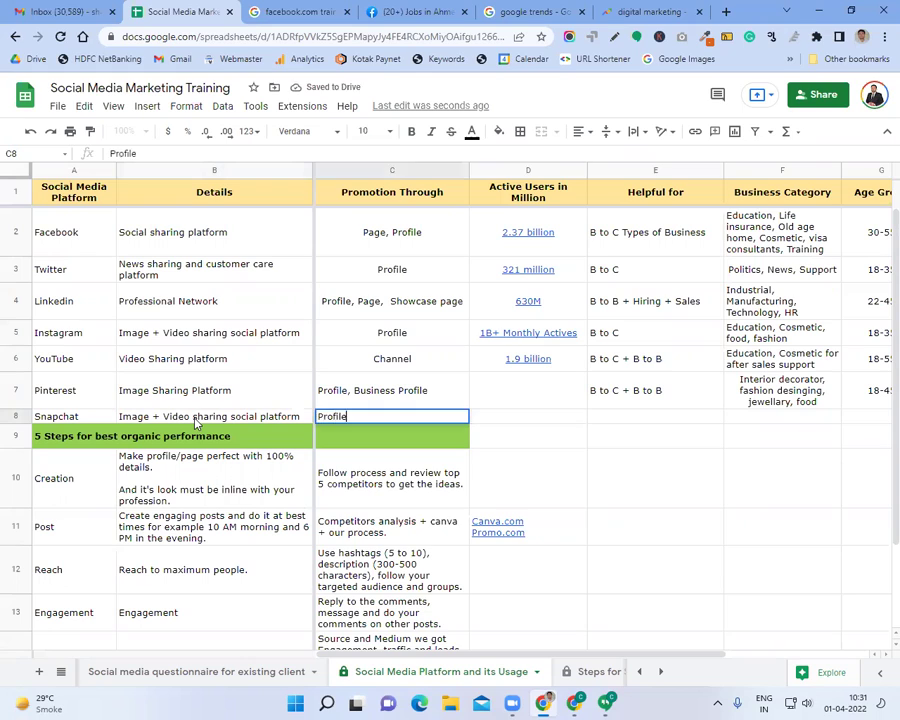
pyautogui.press('Tab')
pyautogui.press('Tab')
pyautogui.press('Up')
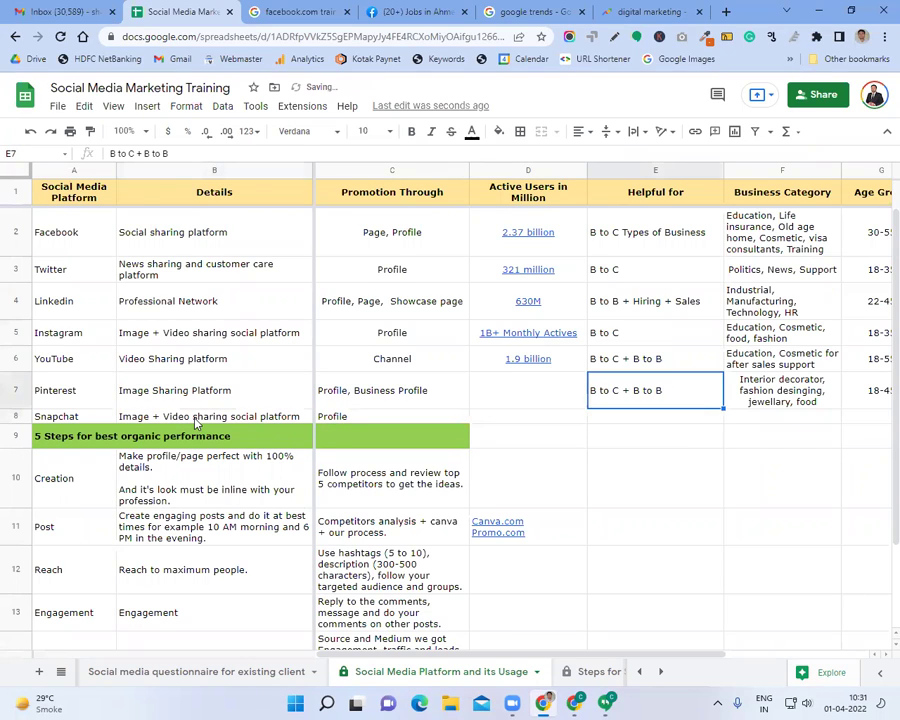
pyautogui.press('Down')
pyautogui.write('B to C')
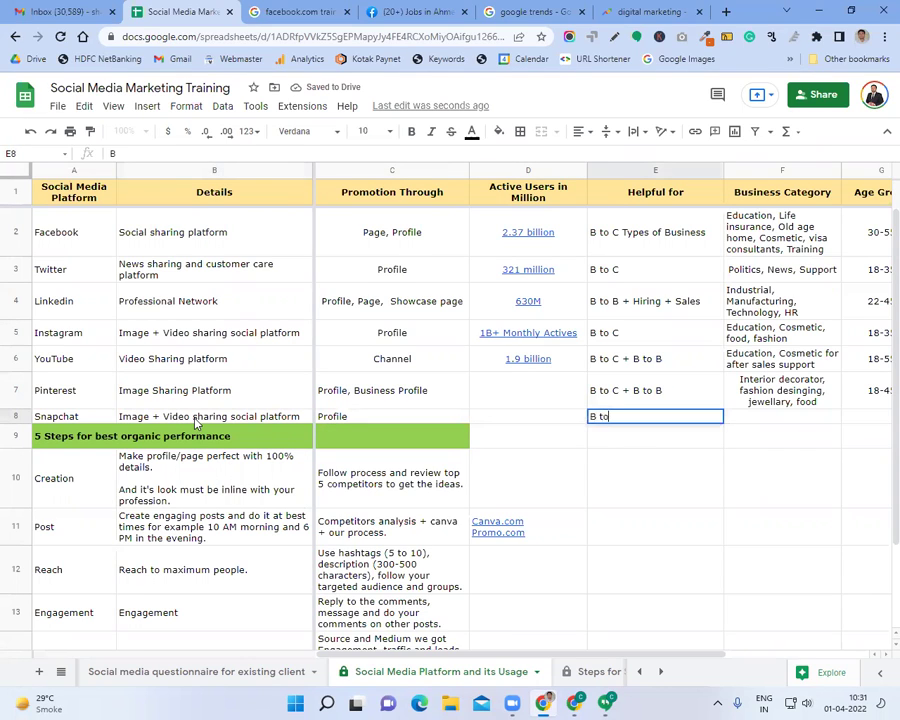
pyautogui.press('Tab')
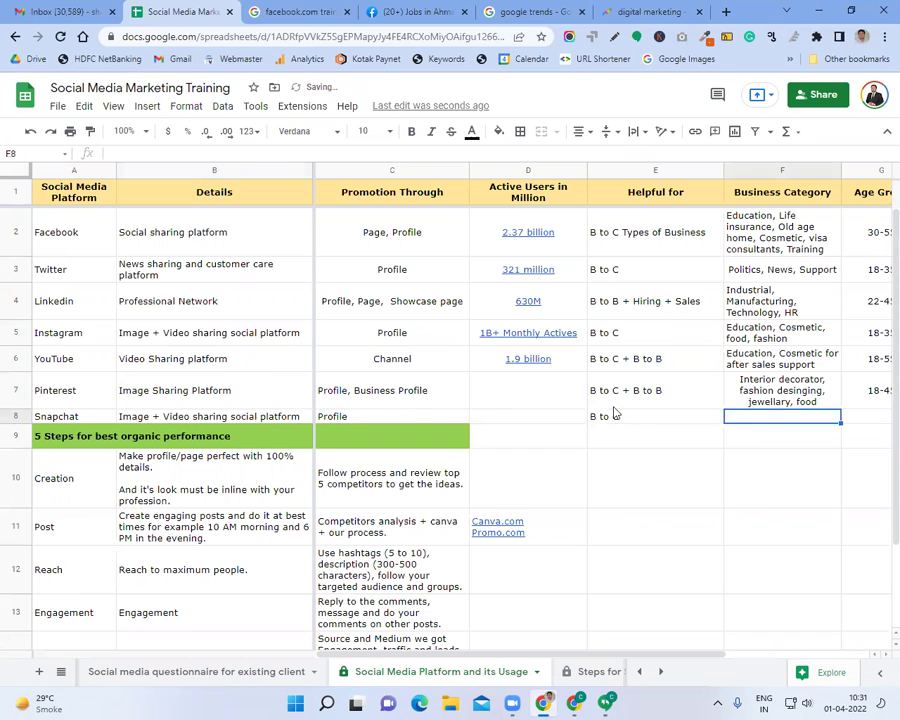
# - Left-align the text in Pinterest's Business Category cell
pyautogui.click(760, 396)
pyautogui.click(578, 131)
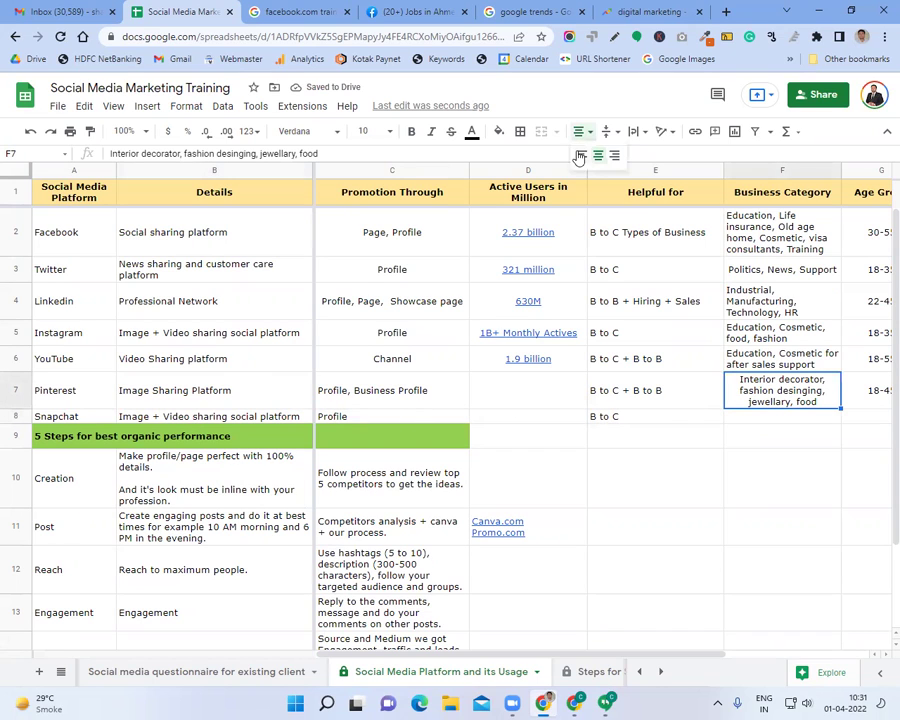
pyautogui.click(574, 156)
# - Copy Instagram's Business Category, "Education, Cosmetic, food, fashion", into the Snapchat row
pyautogui.click(750, 350)
pyautogui.click(752, 338)
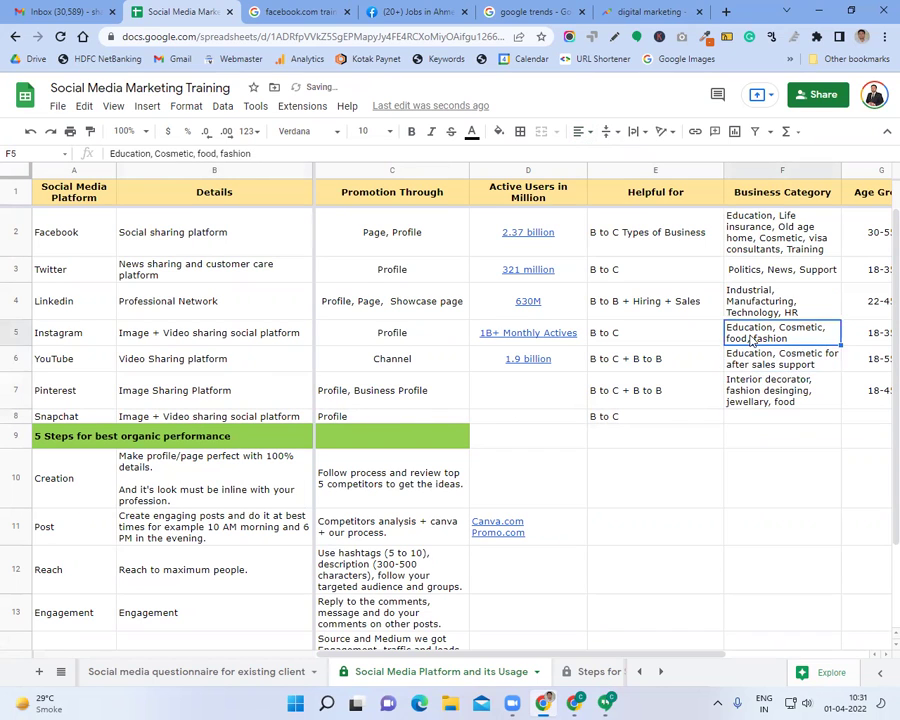
pyautogui.hotkey('ctrl', 'c')
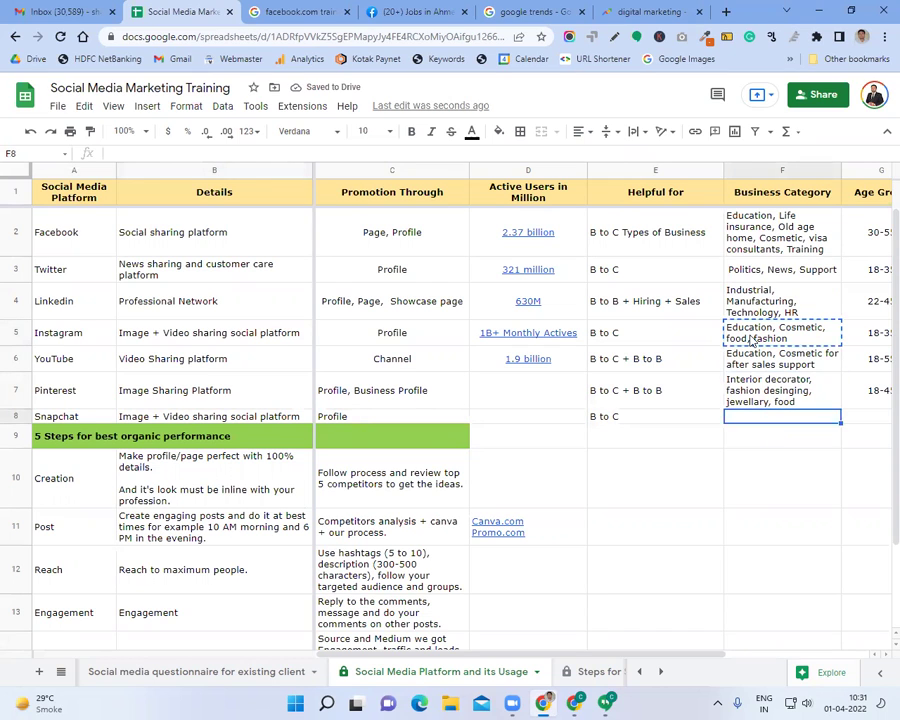
pyautogui.press('Down')
pyautogui.press('Down')
pyautogui.press('Down')
pyautogui.hotkey('ctrl', 'v')
# - Copy Instagram's Age Group, 18-35, into Snapchat's Age Group cell
pyautogui.press('Right')
pyautogui.press('Up')
pyautogui.press('Up')
pyautogui.press('Up')
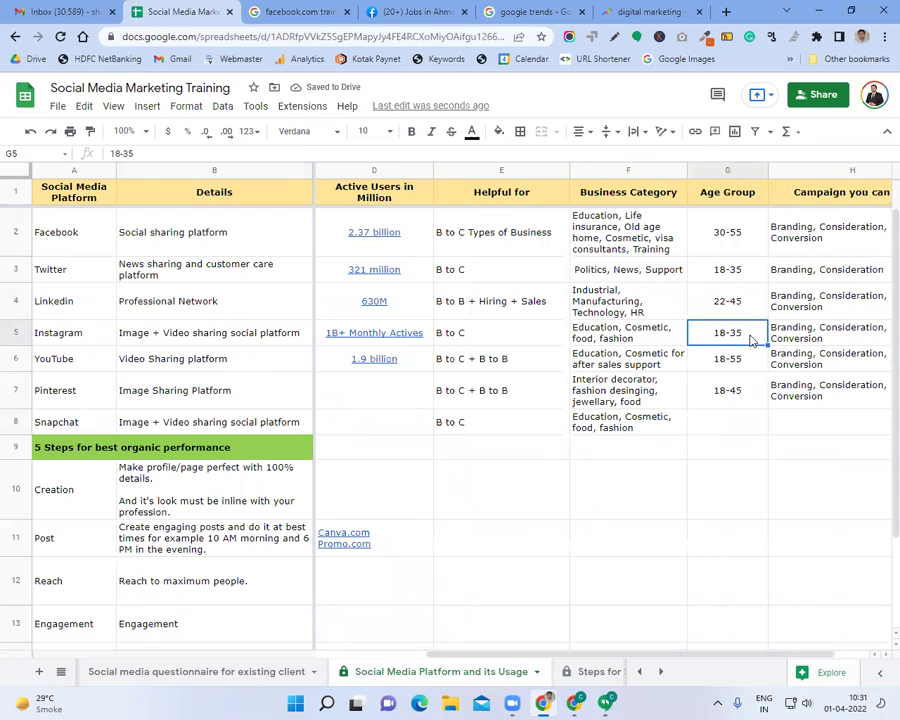
pyautogui.hotkey('ctrl', 'c')
pyautogui.press('Down')
pyautogui.press('Down')
pyautogui.press('Down')
pyautogui.hotkey('ctrl', 'v')
# - Copy Pinterest's campaign list, "Branding, Consideration, Conversion", into Snapchat's Campaign you can run cell
pyautogui.press('Right')
pyautogui.press('Up')
pyautogui.hotkey('ctrl', 'c')
pyautogui.press('Down')
pyautogui.hotkey('ctrl', 'v')
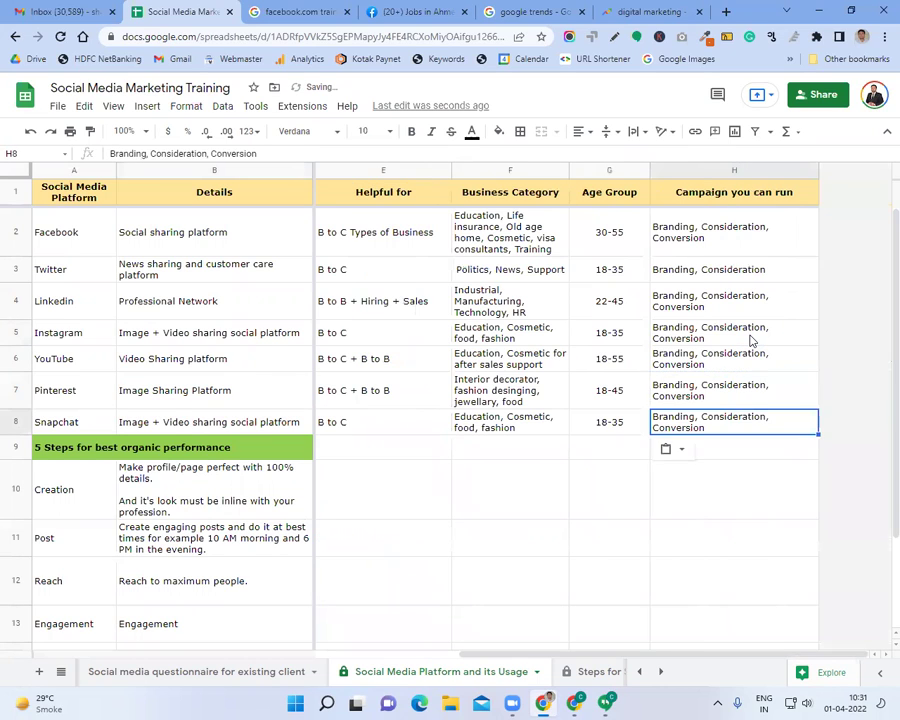
# - Go back along the Snapchat row and review the 5 Steps for best organic performance section, from Creation to Analyze
pyautogui.press('Left')
pyautogui.press('Left')
pyautogui.press('Left')
pyautogui.press('Left')
pyautogui.press('Left')
pyautogui.press('Left')
pyautogui.press('Left')
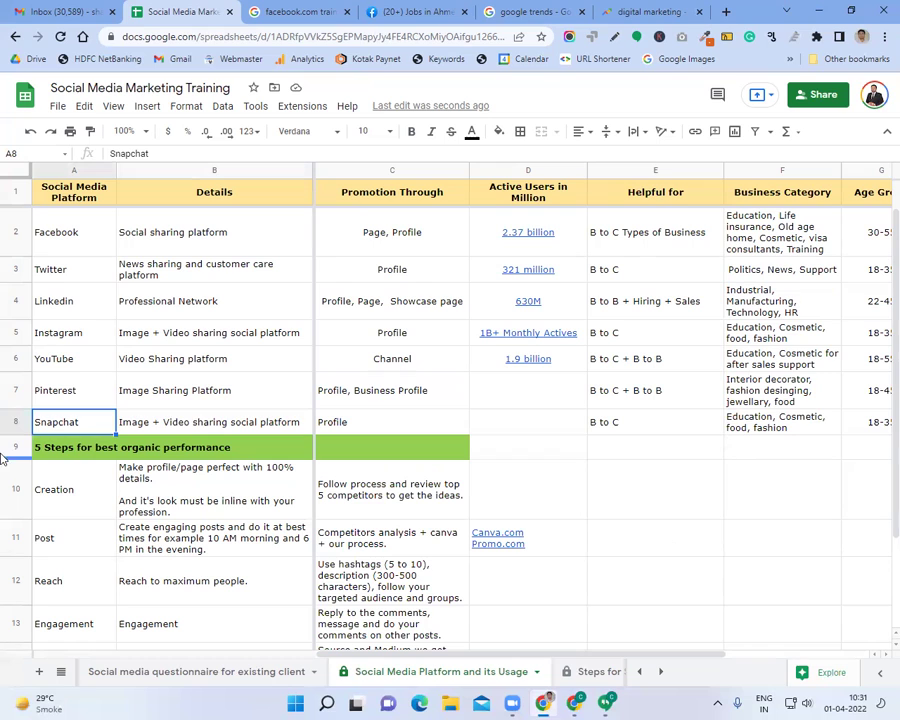
pyautogui.click(58, 478)
pyautogui.scroll(-3, 205, 470)
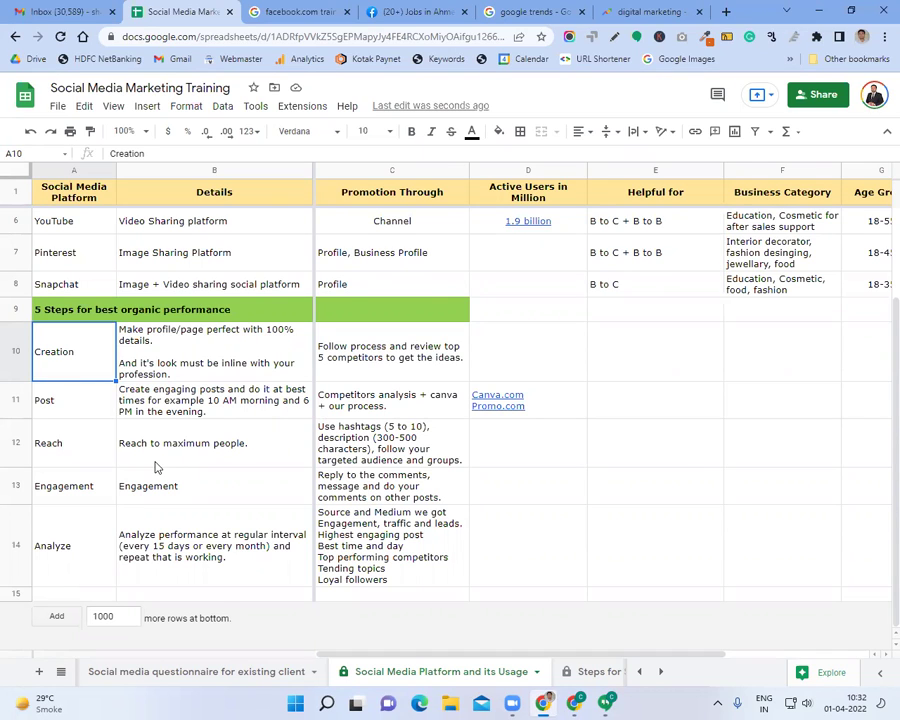
# - Look through the social media questionnaire, marketing strategy and work strategy sheets of the training workbook
pyautogui.scroll(3, 155, 467)
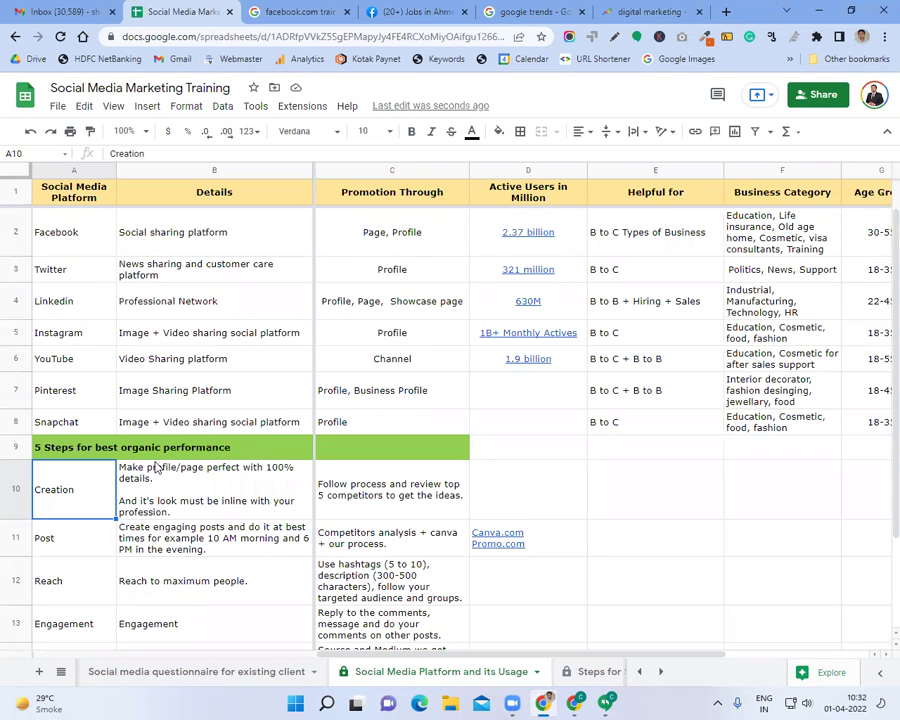
pyautogui.click(639, 678)
pyautogui.click(639, 678)
pyautogui.click(372, 672)
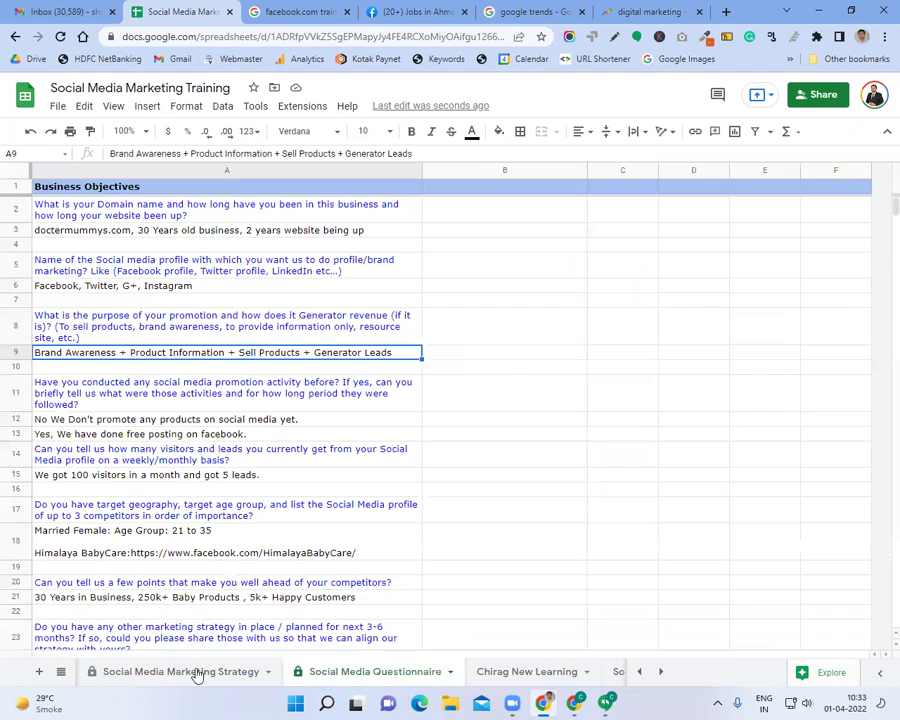
pyautogui.click(195, 672)
pyautogui.click(639, 672)
pyautogui.click(265, 672)
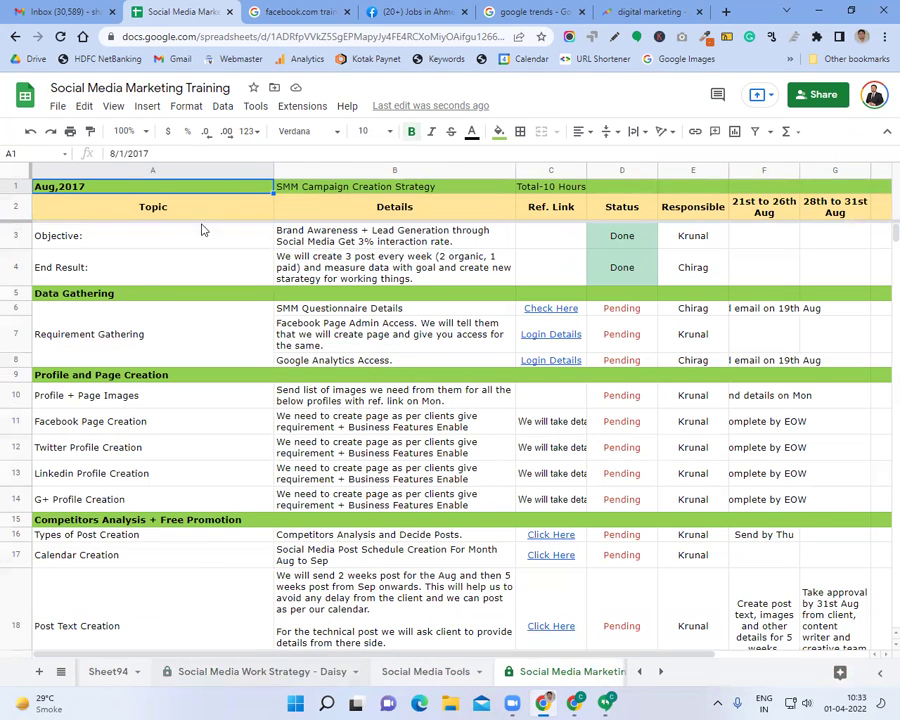
pyautogui.click(295, 305)
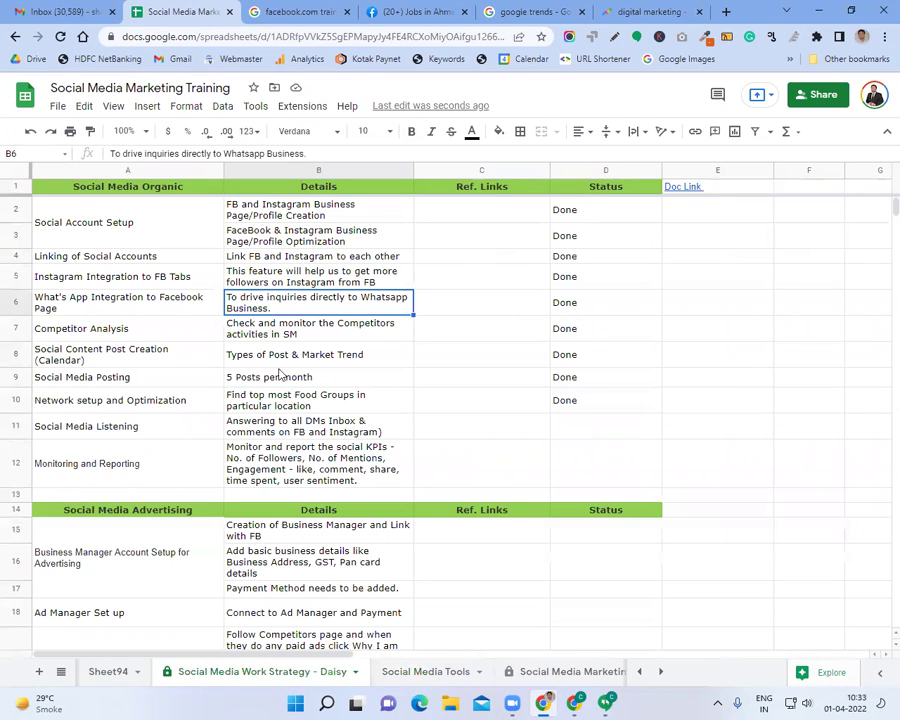
pyautogui.click(639, 672)
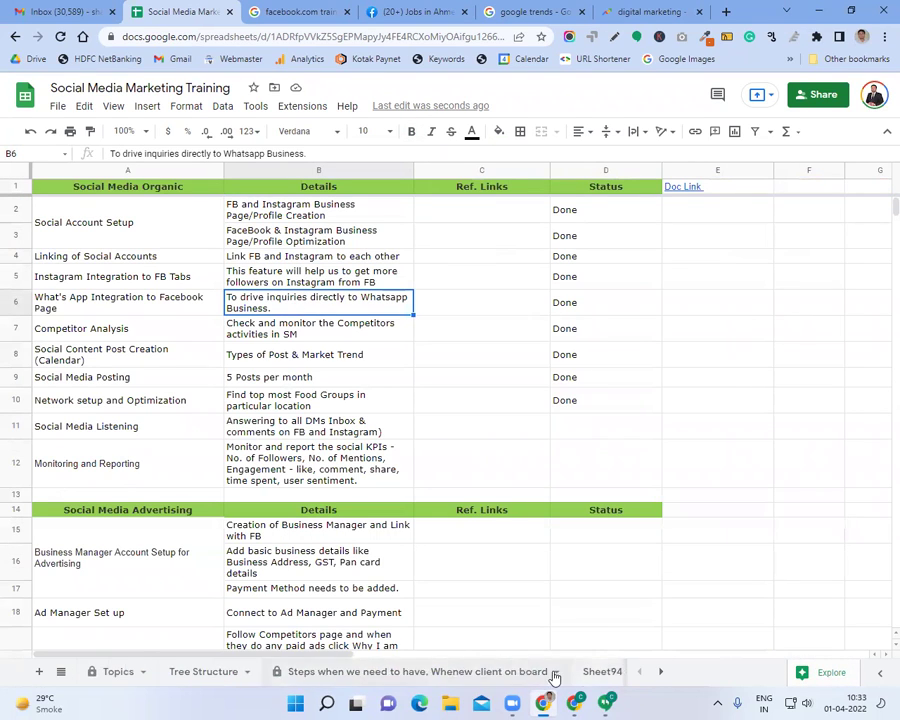
# - Rename the sheet Sheet94 as "Competitors Posts Ideas"
pyautogui.click(597, 672)
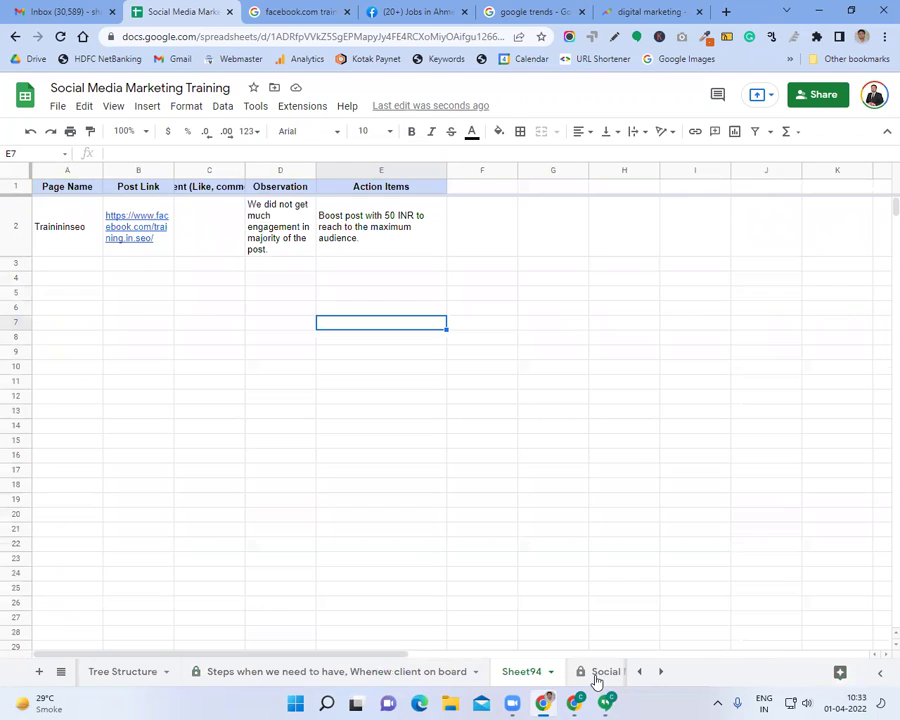
pyautogui.click(550, 672)
pyautogui.click(519, 494)
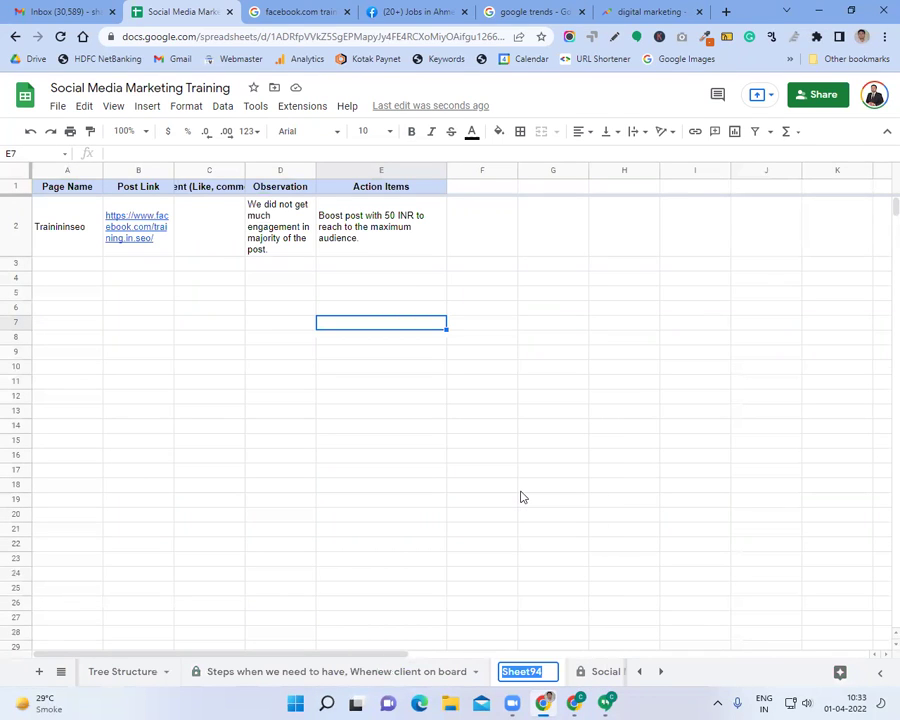
pyautogui.write('C')
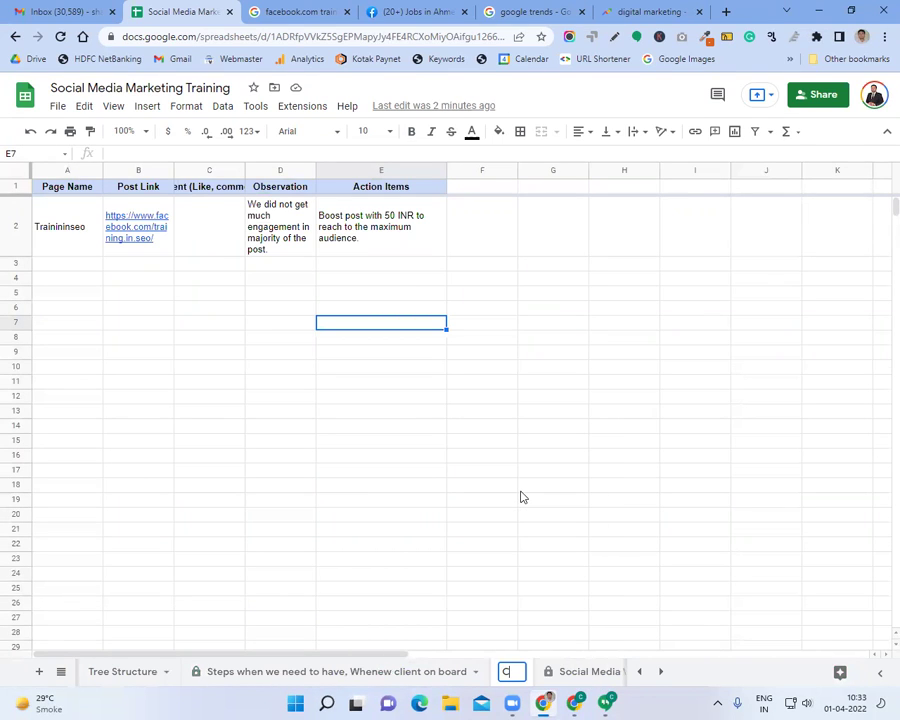
pyautogui.write('ompetitors ')
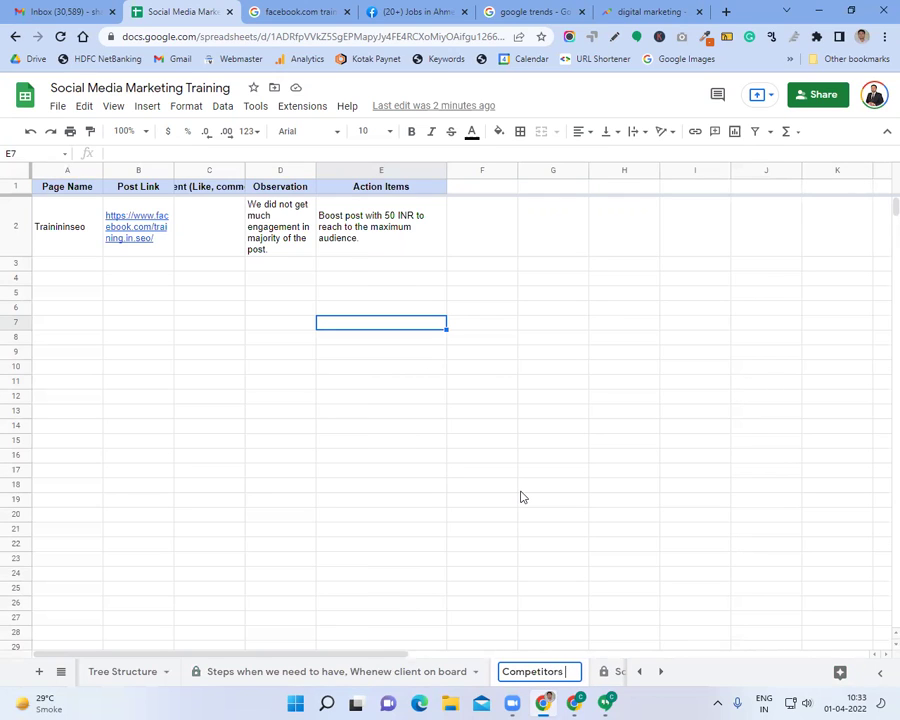
pyautogui.write('Posts Ideas')
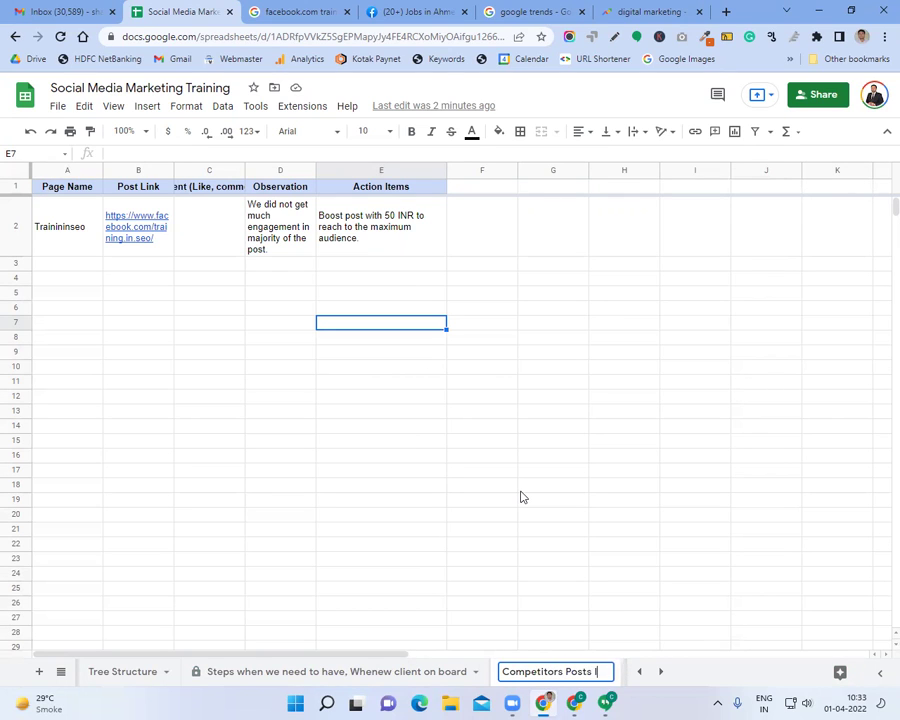
# - Show the start of the new-client onboarding steps sheet, and start a Notepad note with the line "Branding/Awareness -"
pyautogui.click(290, 672)
pyautogui.scroll(10, 294, 358)
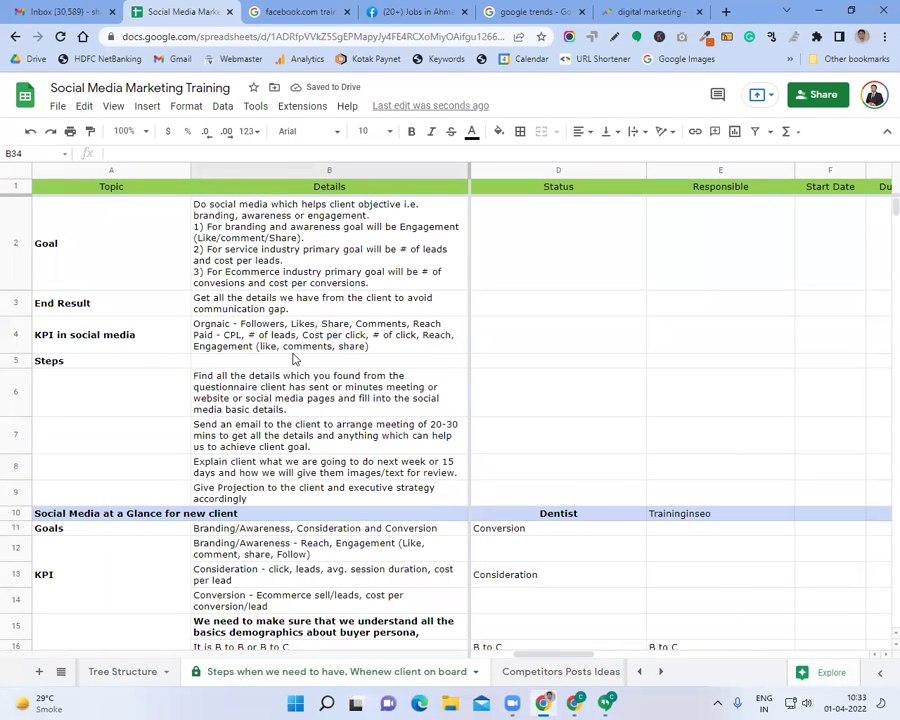
pyautogui.press('super+r')
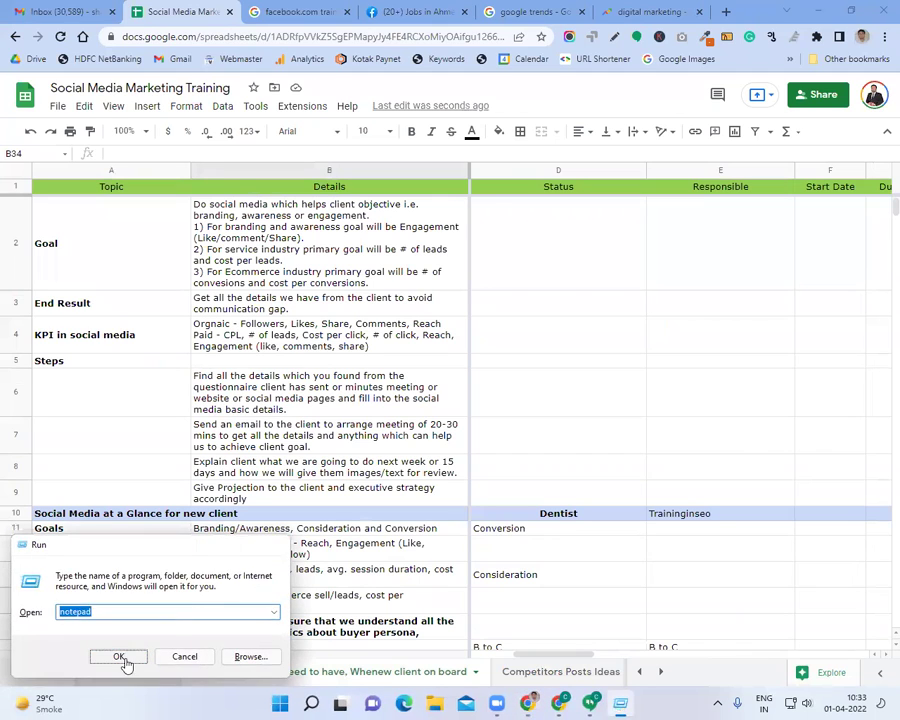
pyautogui.click(122, 656)
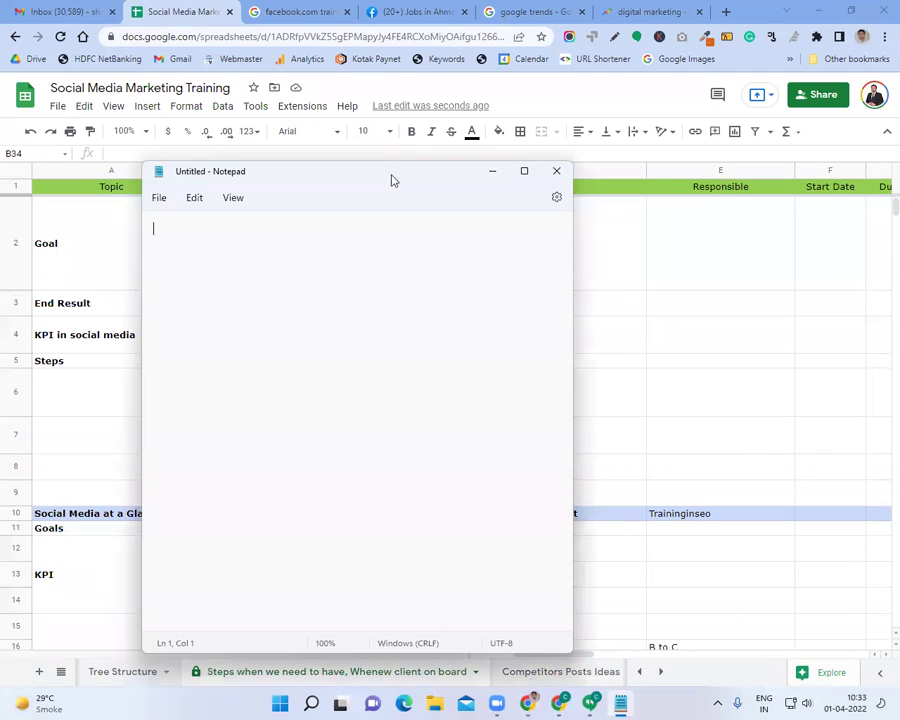
pyautogui.moveTo(397, 180); pyautogui.dragTo(443, 184)
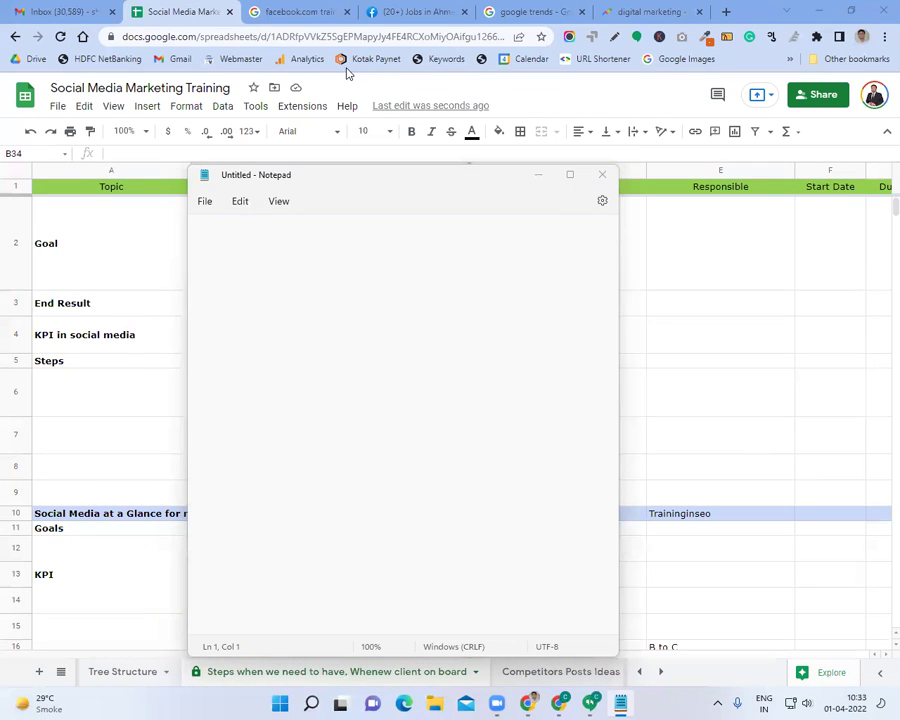
pyautogui.click(236, 231)
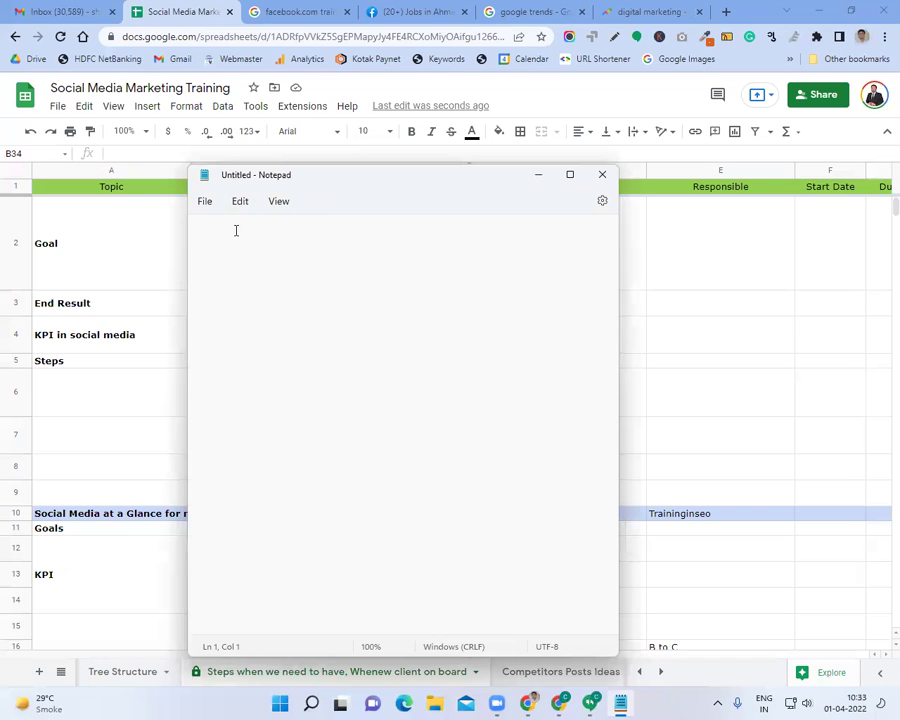
pyautogui.write('Branding/Awareness -')
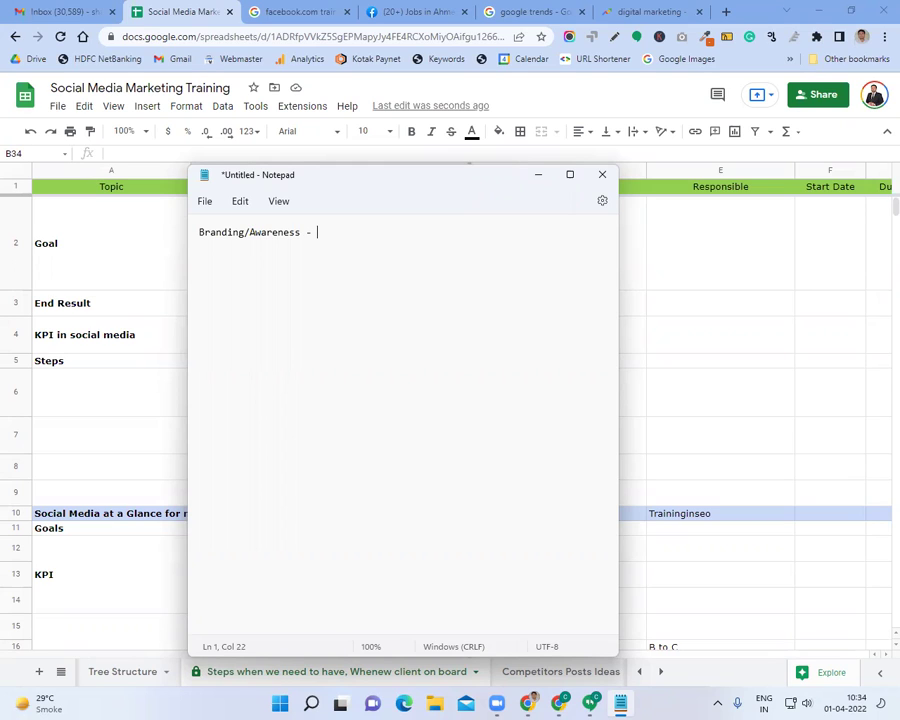
pyautogui.press('Return')
# - Switch back to the spreadsheet and insert "Reach/" before "Like/comment/Share" in the Goal row's branding and awareness detail
pyautogui.click(343, 230)
pyautogui.click(536, 175)
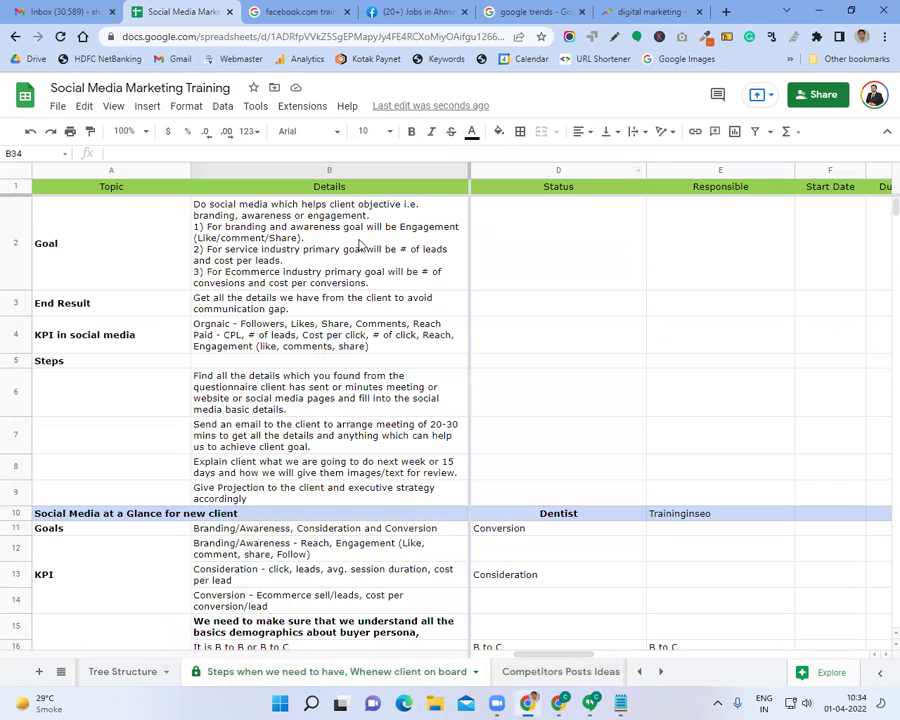
pyautogui.click(360, 245)
pyautogui.doubleClick(413, 240)
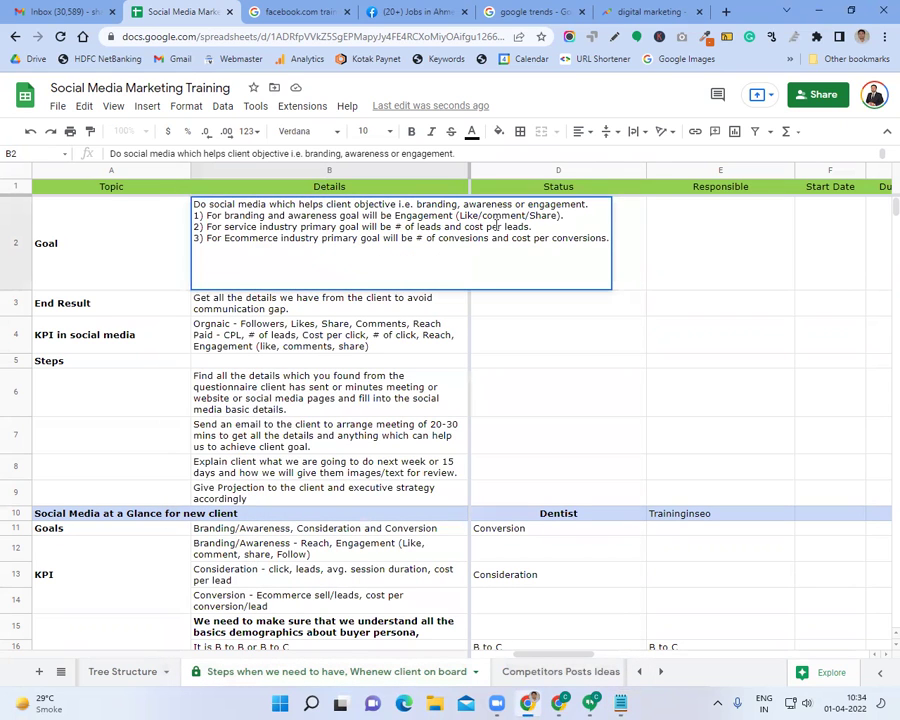
pyautogui.click(460, 215)
pyautogui.write('Reach')
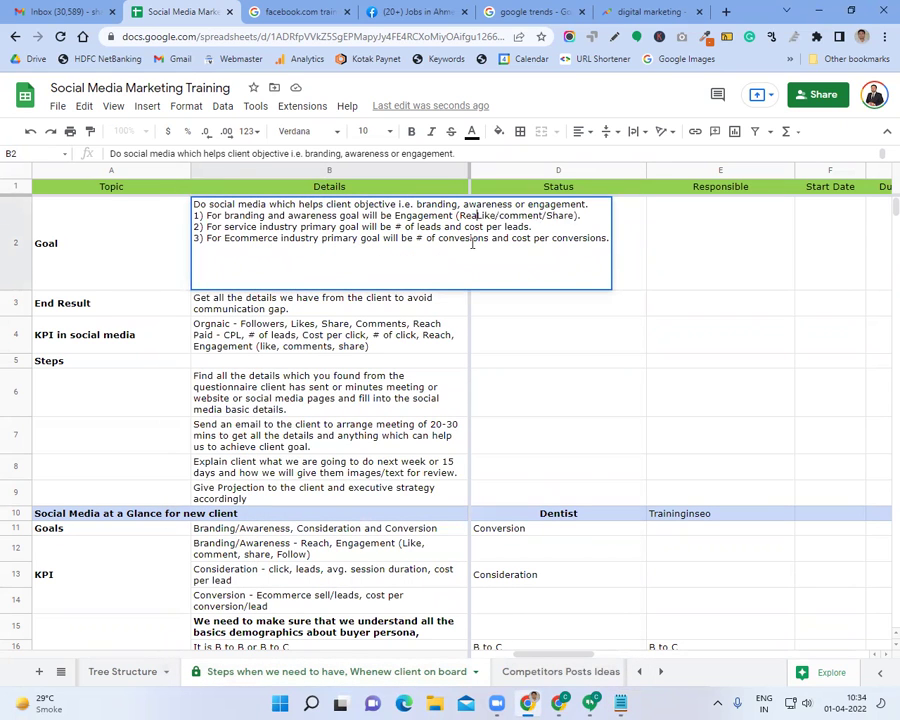
pyautogui.write('/')
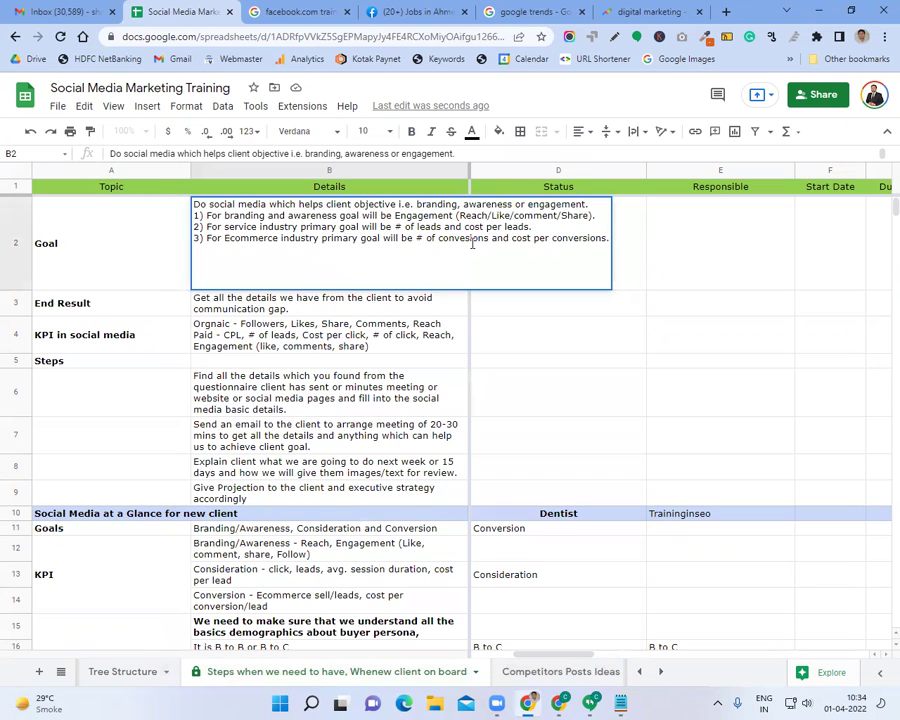
# - Switch to the Notepad note and add the lines "Leads -" and "Revenue -", followed by a blank line
pyautogui.hotkey('alt', 'Tab')
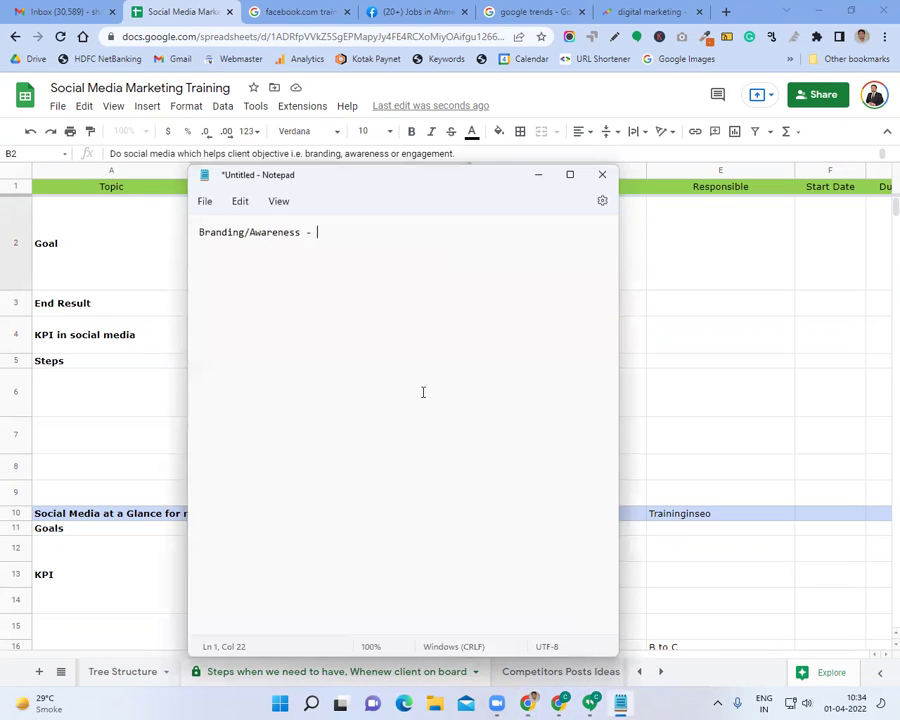
pyautogui.press('Return')
pyautogui.write('Leads -')
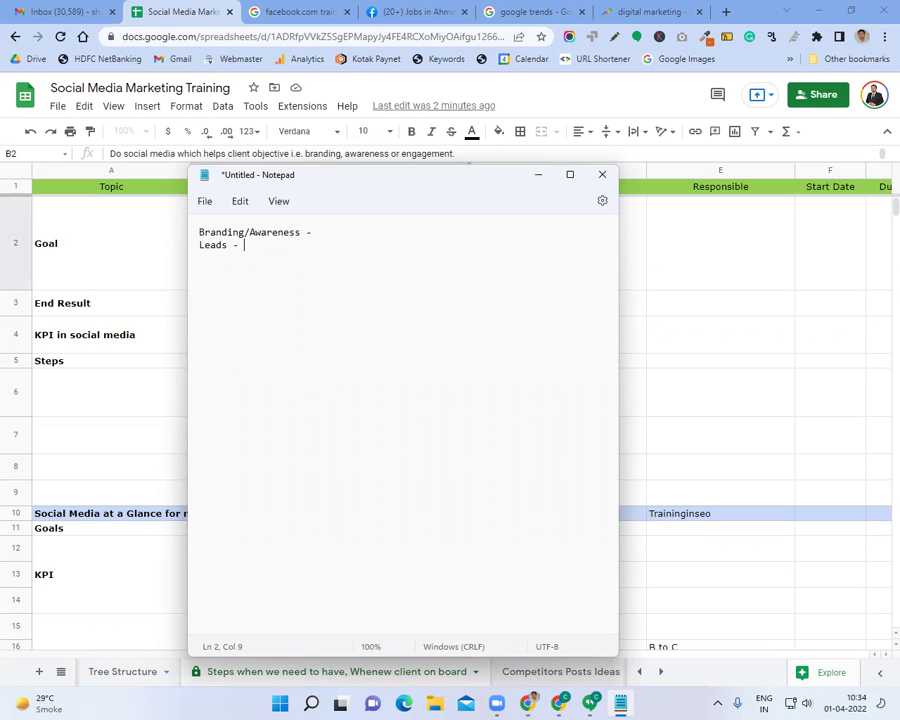
pyautogui.press('Return')
pyautogui.write('eco')
pyautogui.press('BackSpace')
pyautogui.press('BackSpace')
pyautogui.press('BackSpace')
pyautogui.write('Eco')
pyautogui.press('BackSpace')
pyautogui.press('BackSpace')
pyautogui.press('BackSpace')
pyautogui.write('reve')
pyautogui.press('BackSpace')
pyautogui.press('BackSpace')
pyautogui.press('BackSpace')
pyautogui.write('ev')
pyautogui.press('BackSpace')
pyautogui.press('BackSpace')
pyautogui.press('BackSpace')
pyautogui.write('Revenue -')
pyautogui.press('Return')
pyautogui.press('Return')
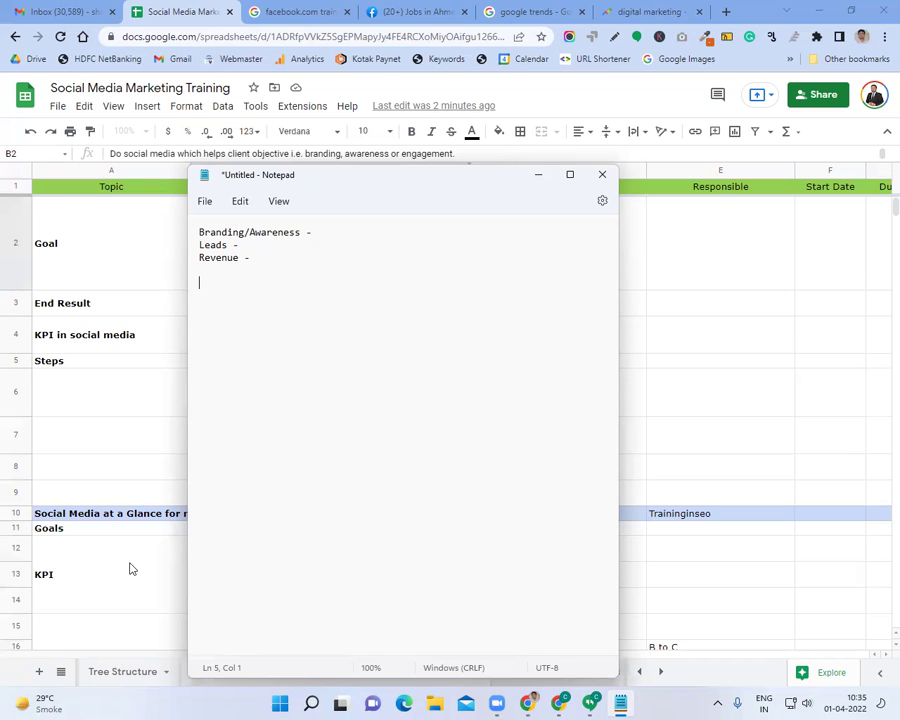
# - Bring the audience planning rows into view behind the note and list Education, Interest and Behavior on separate lines in it
pyautogui.scroll(-5, 131, 569)
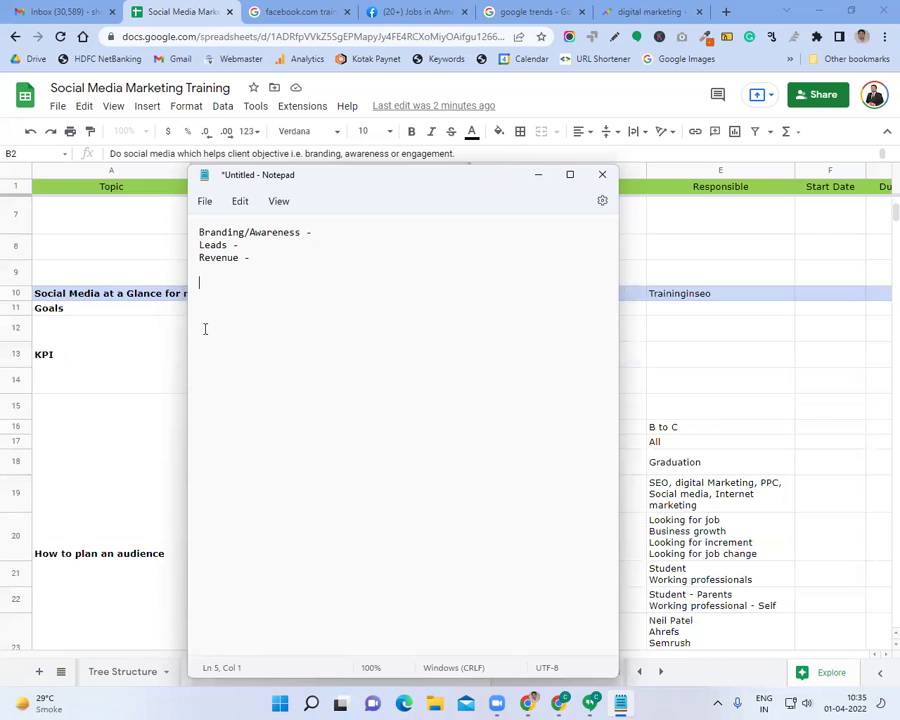
pyautogui.moveTo(366, 180); pyautogui.dragTo(371, 182)
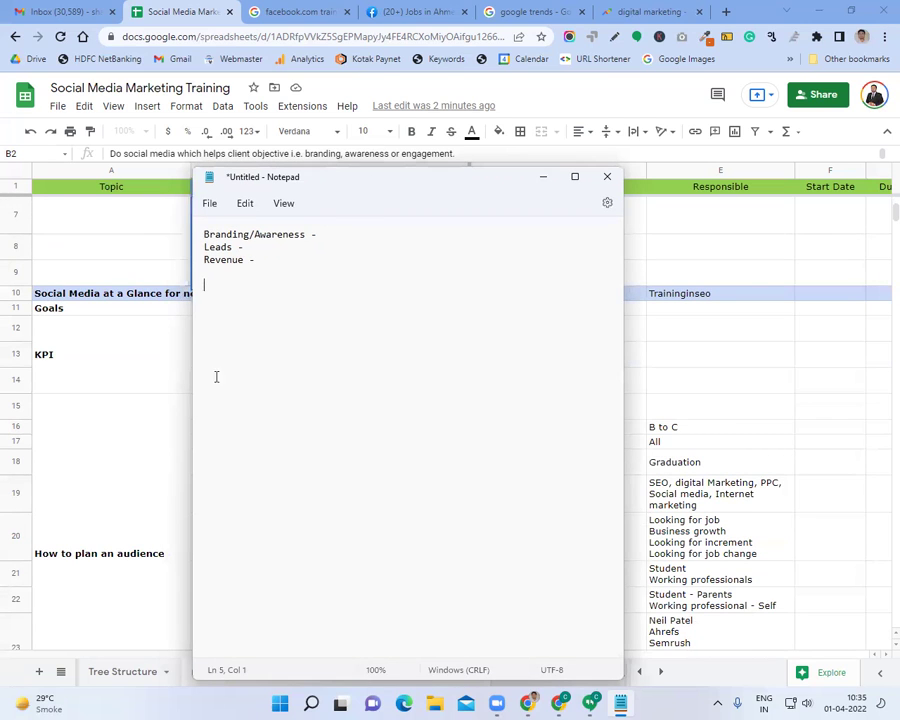
pyautogui.scroll(-2, 147, 493)
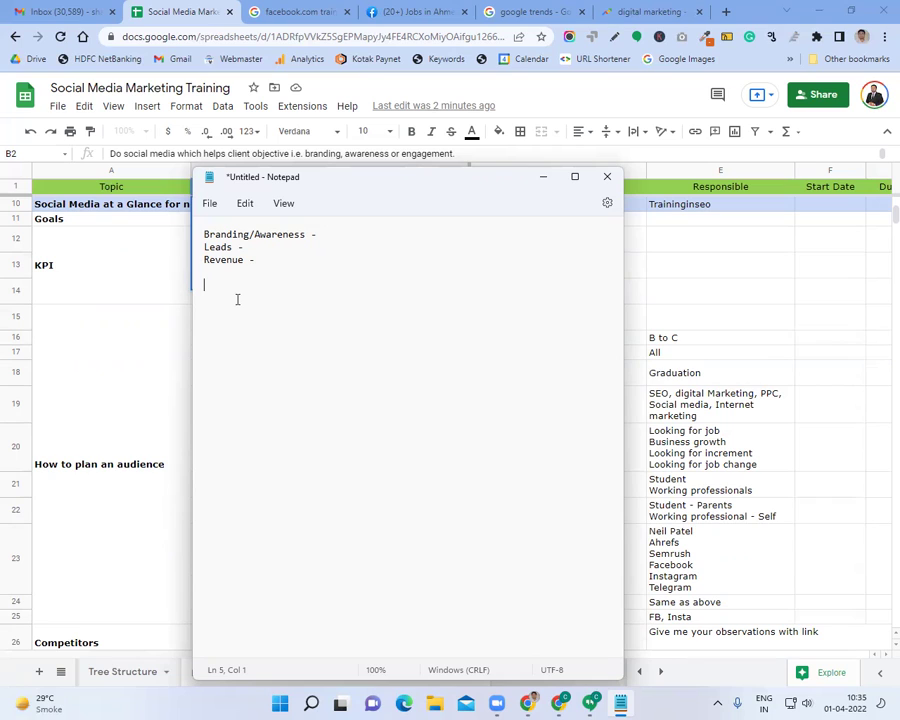
pyautogui.write('Education')
pyautogui.press('Return')
pyautogui.write('Interest')
pyautogui.press('Return')
pyautogui.write('Behavior')
pyautogui.press('Return')
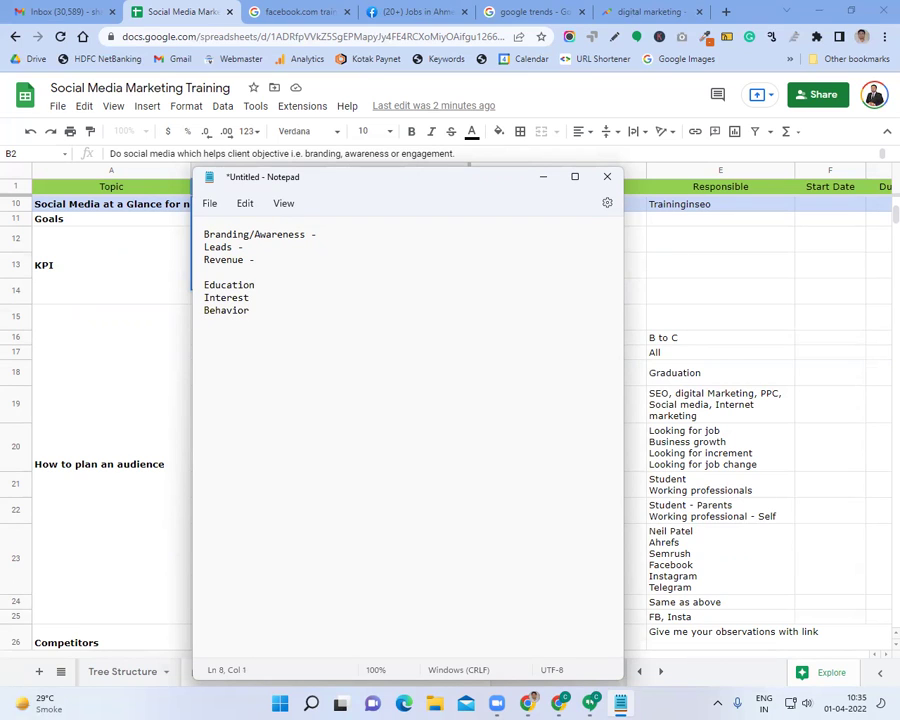